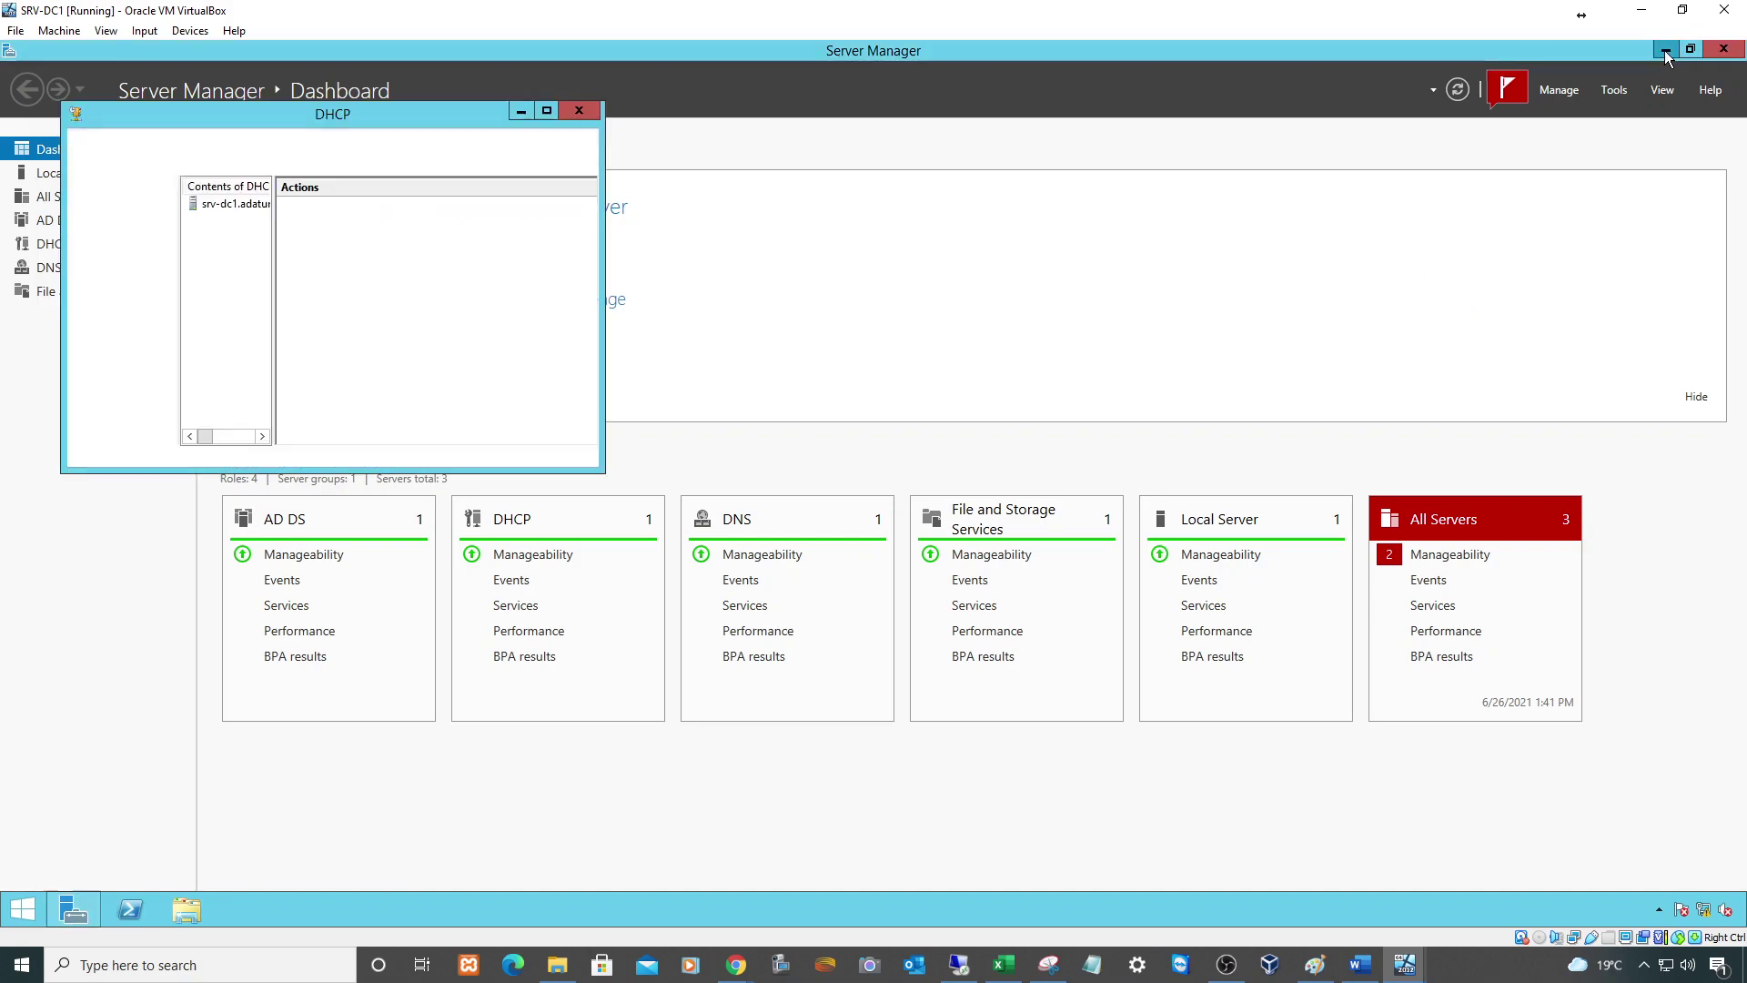
Maximize the DHCP console, widen its tree and expand IPv4 under srv-dc1.adatum.com with both the LAN1 and LAN2 scopes
click(547, 110)
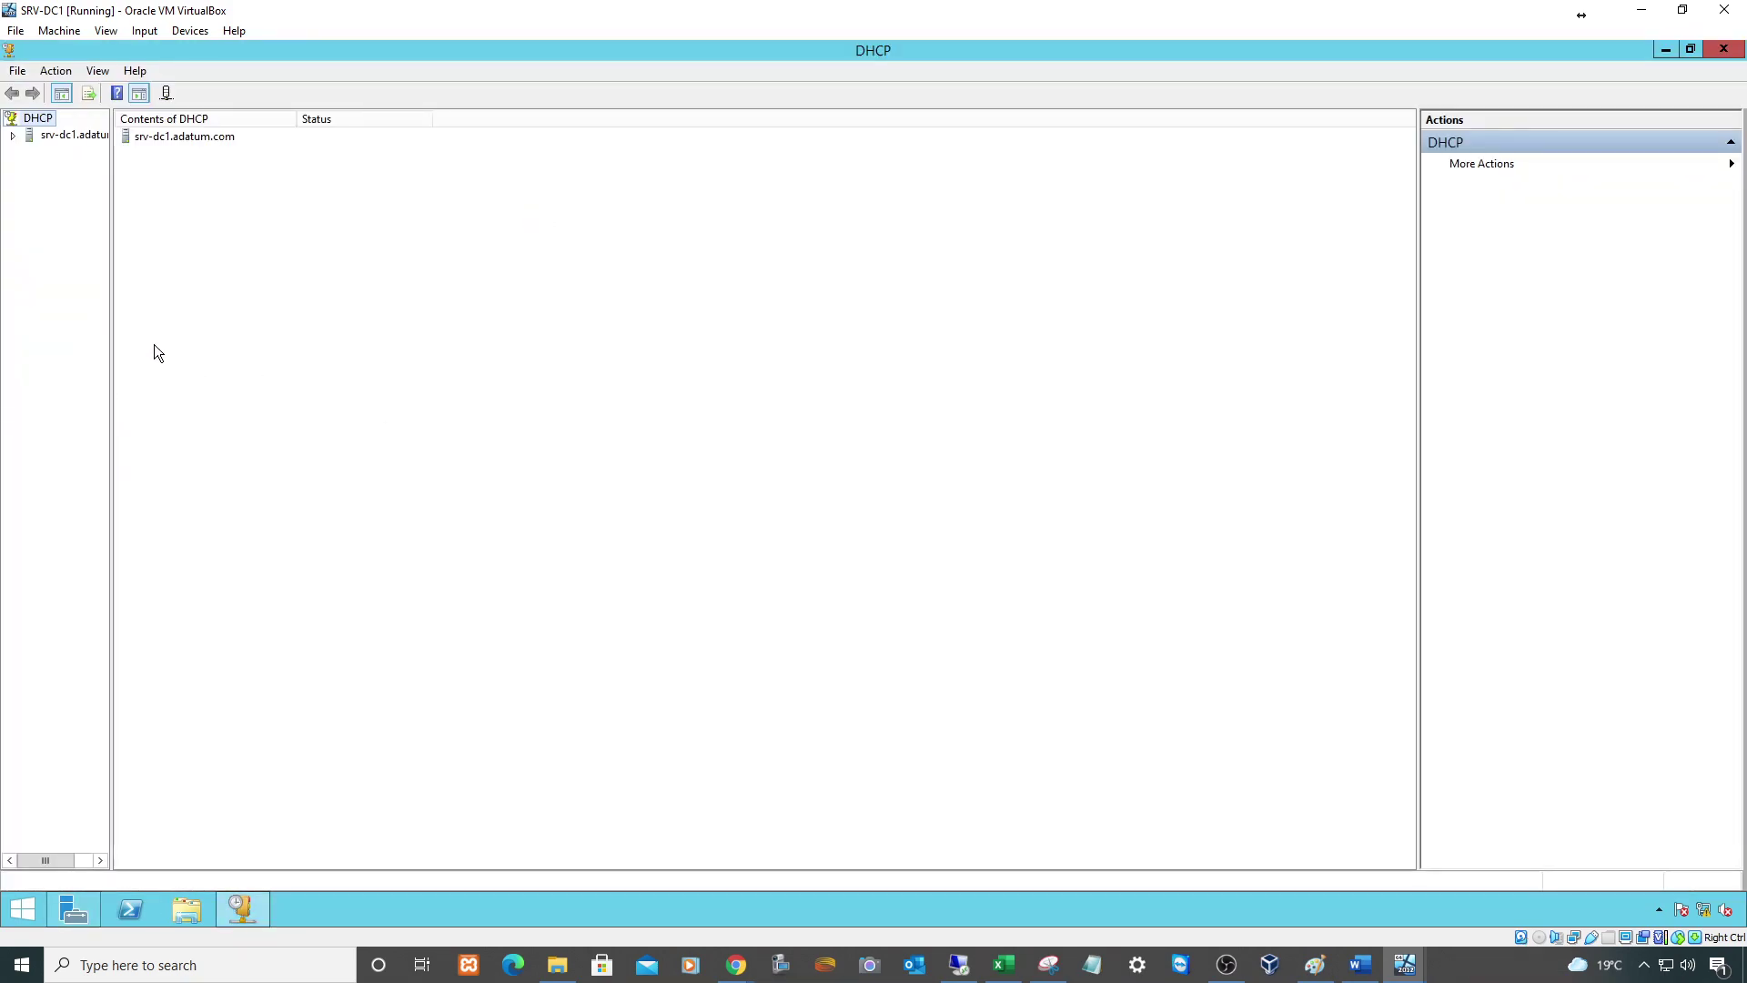
drag(111, 349, 419, 379)
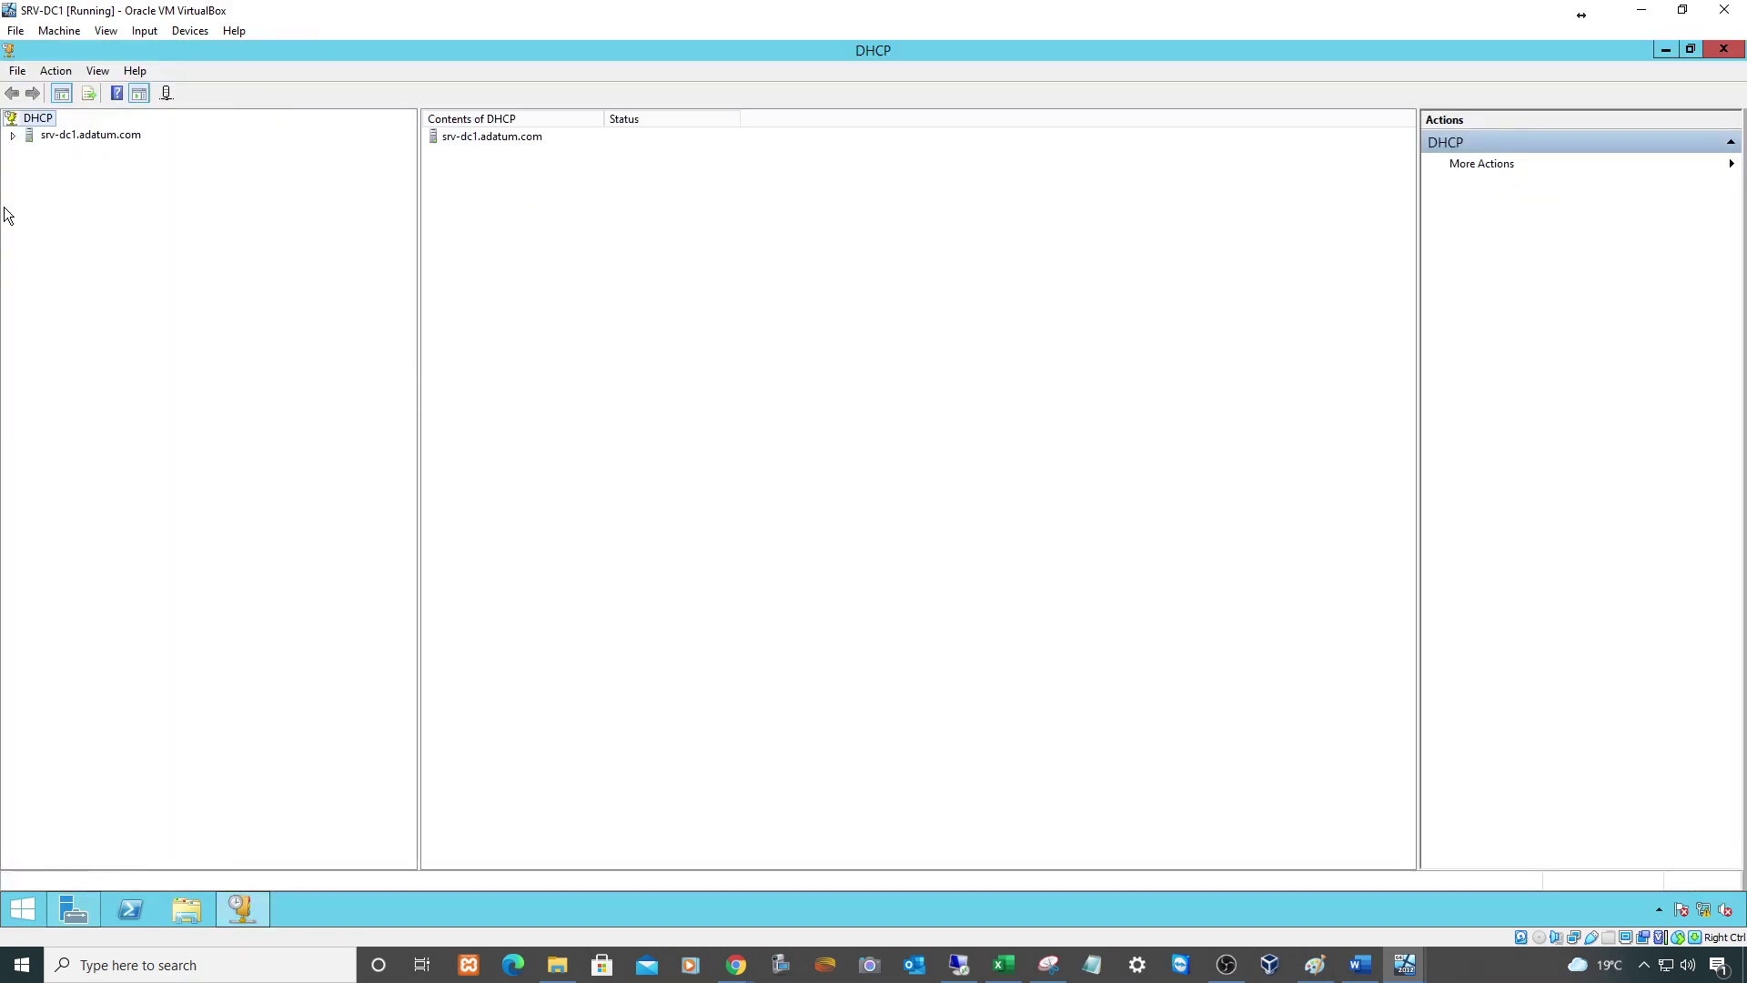
click(12, 134)
click(30, 151)
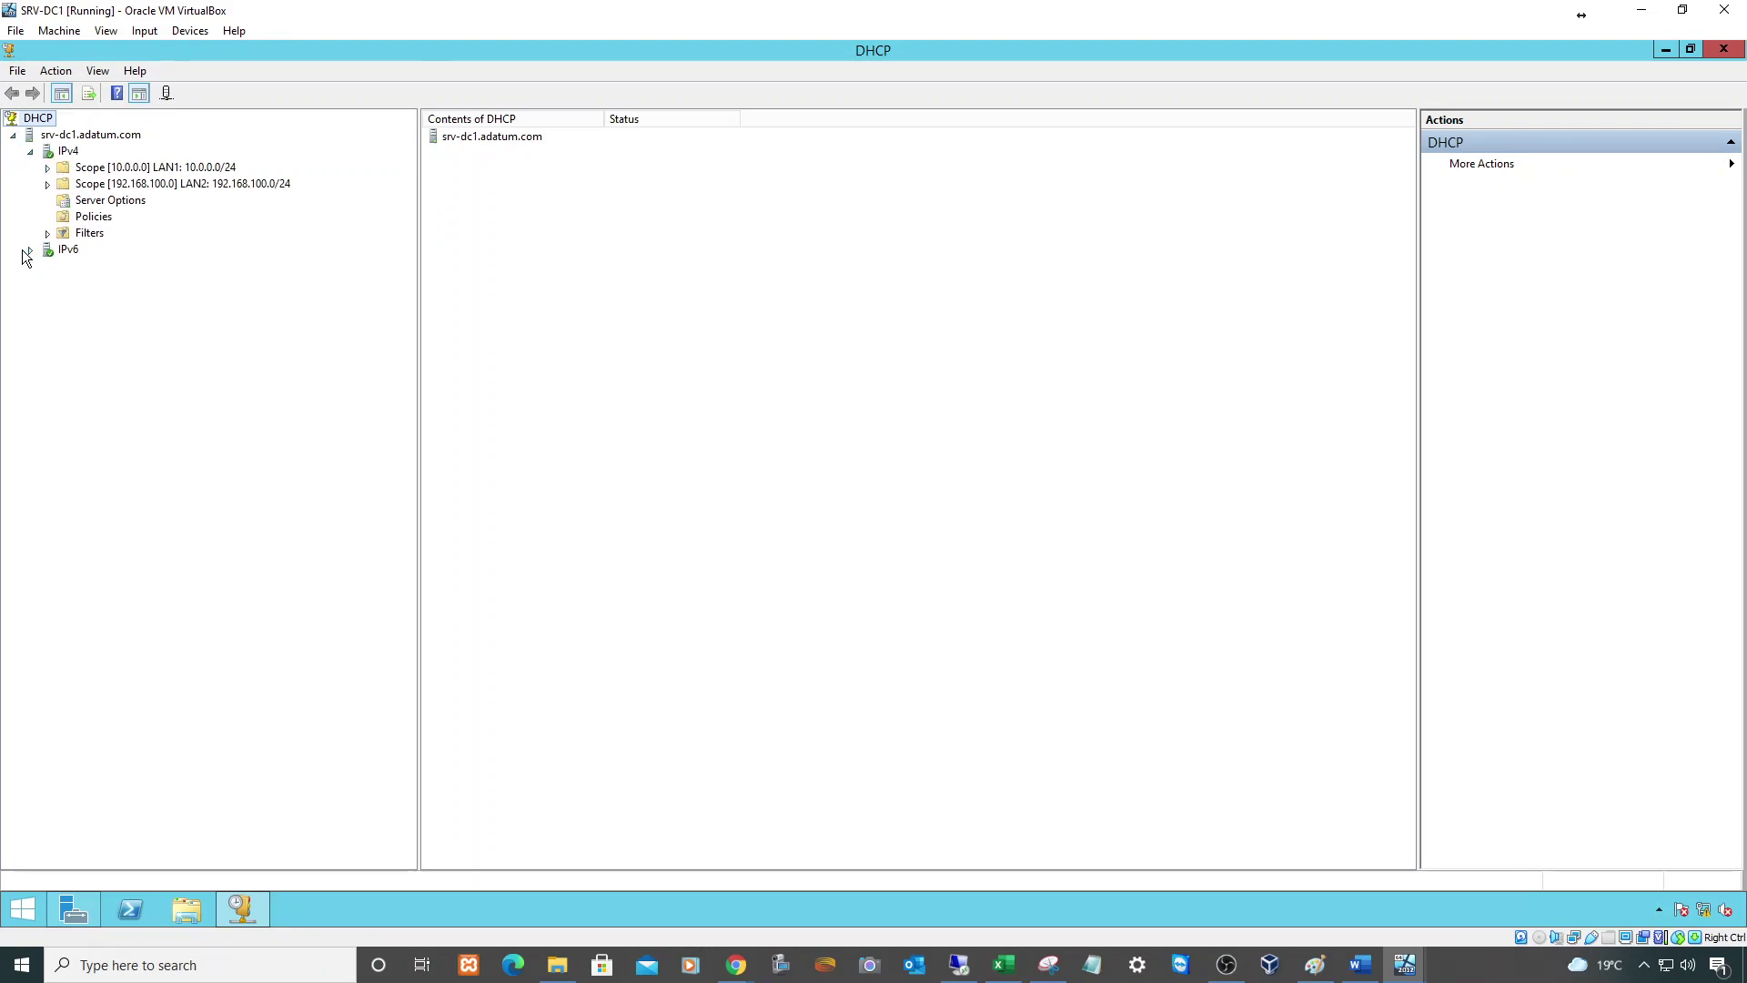
click(47, 183)
click(47, 168)
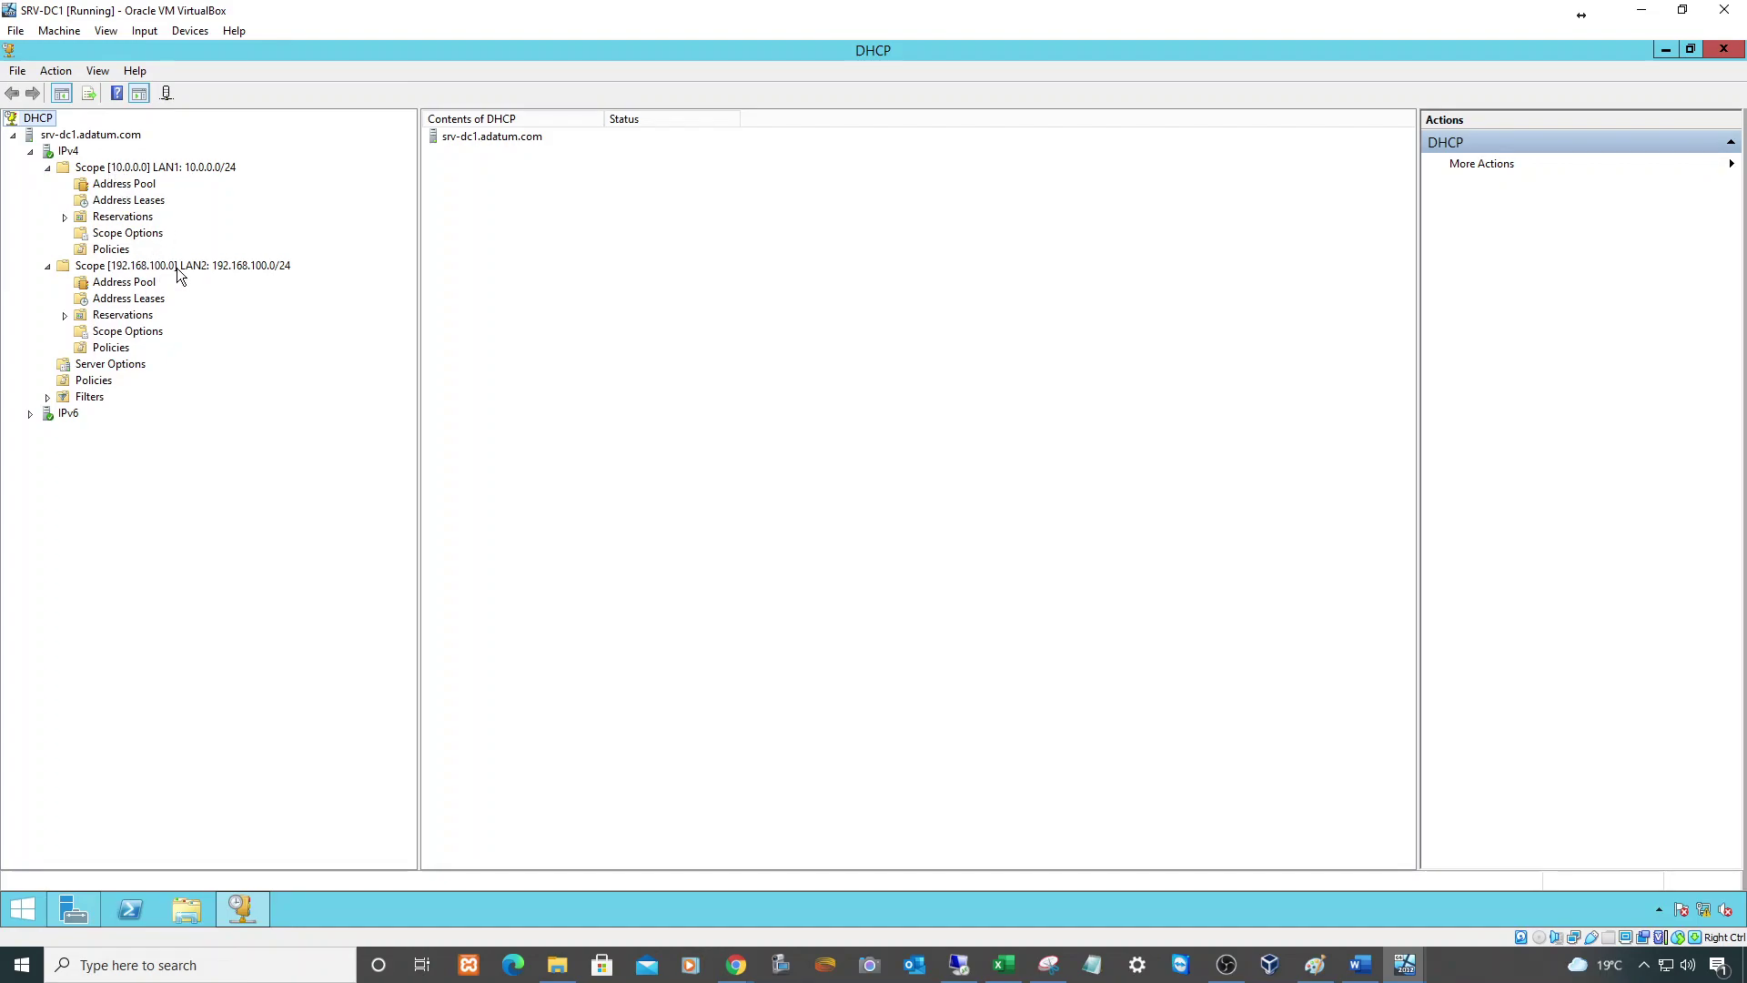
Restore the SRV-DC1 machine window beside the network diagram and hide the DHCP console's Actions pane
drag(418, 13, 980, 172)
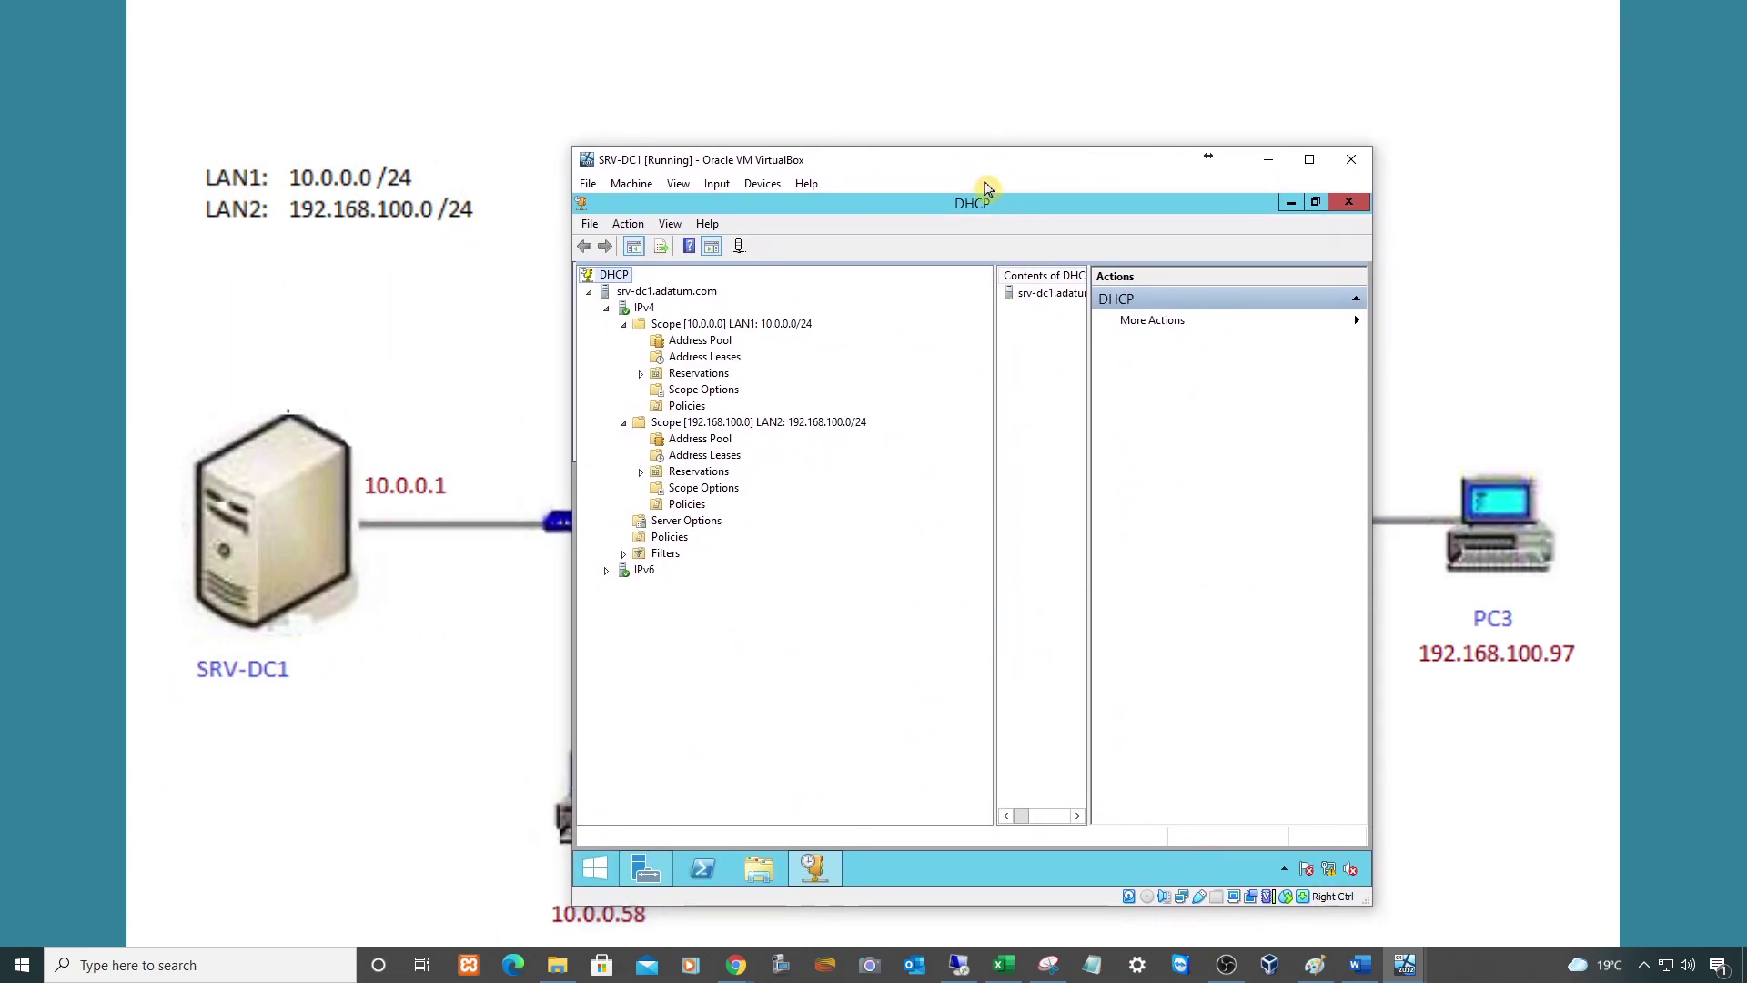
click(737, 247)
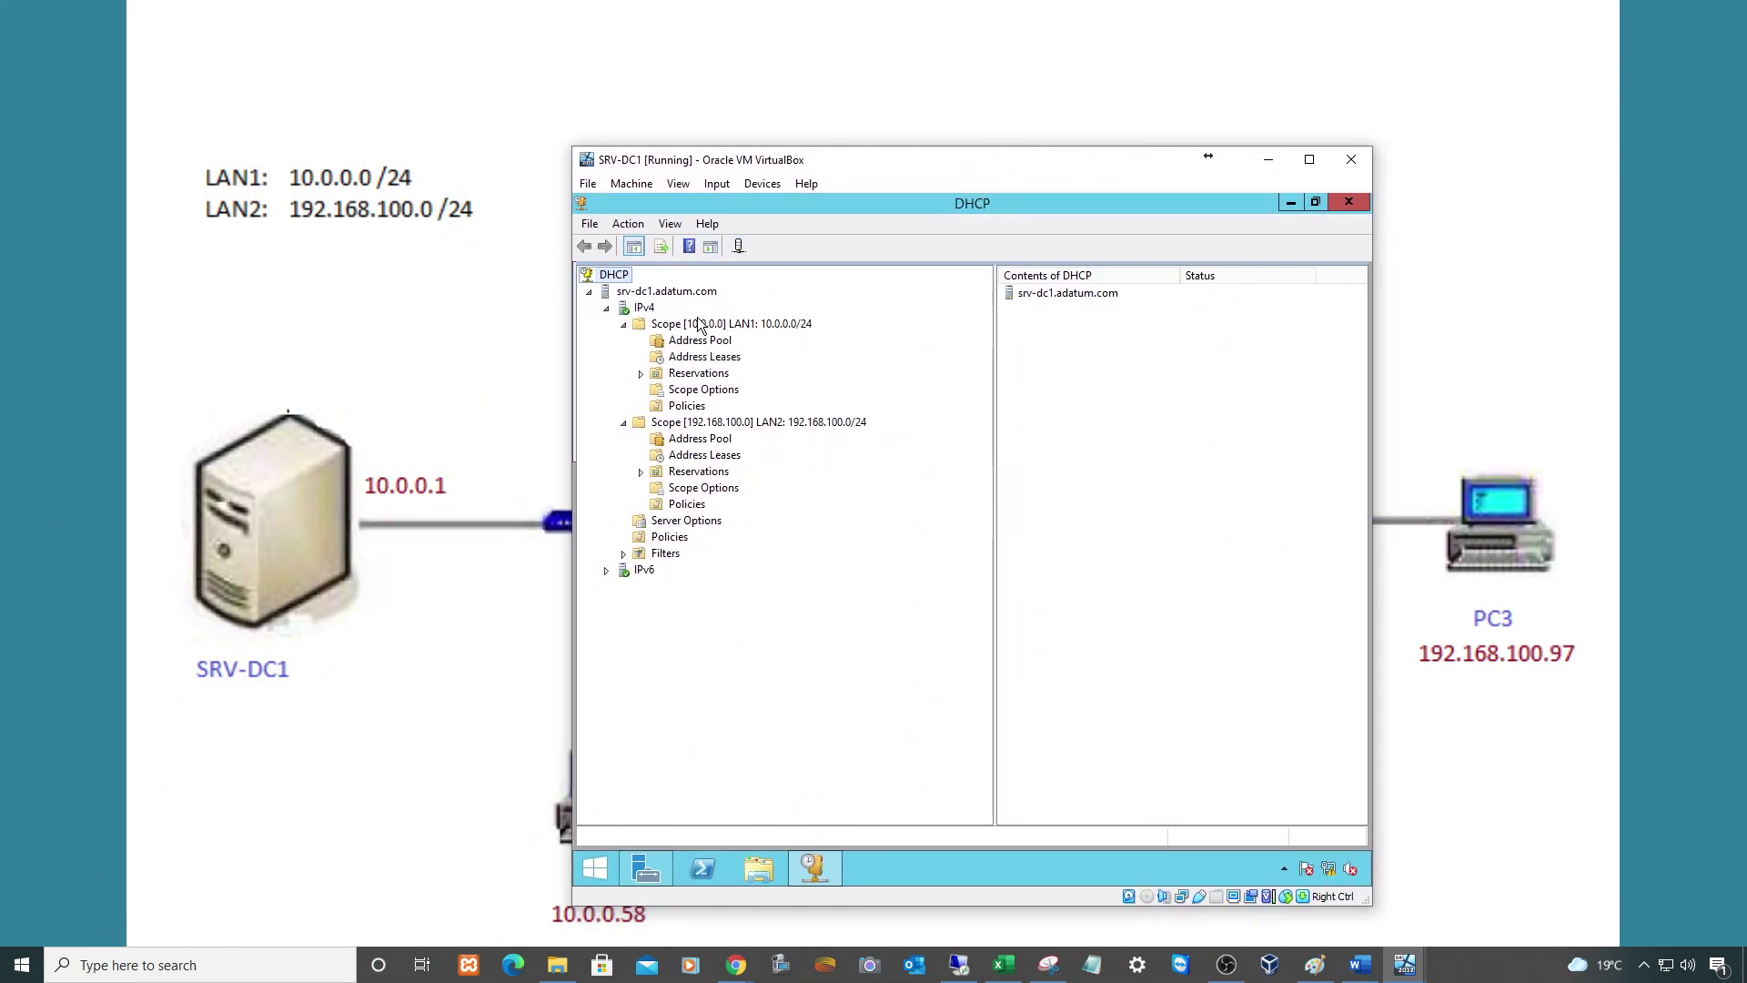
drag(755, 164, 911, 93)
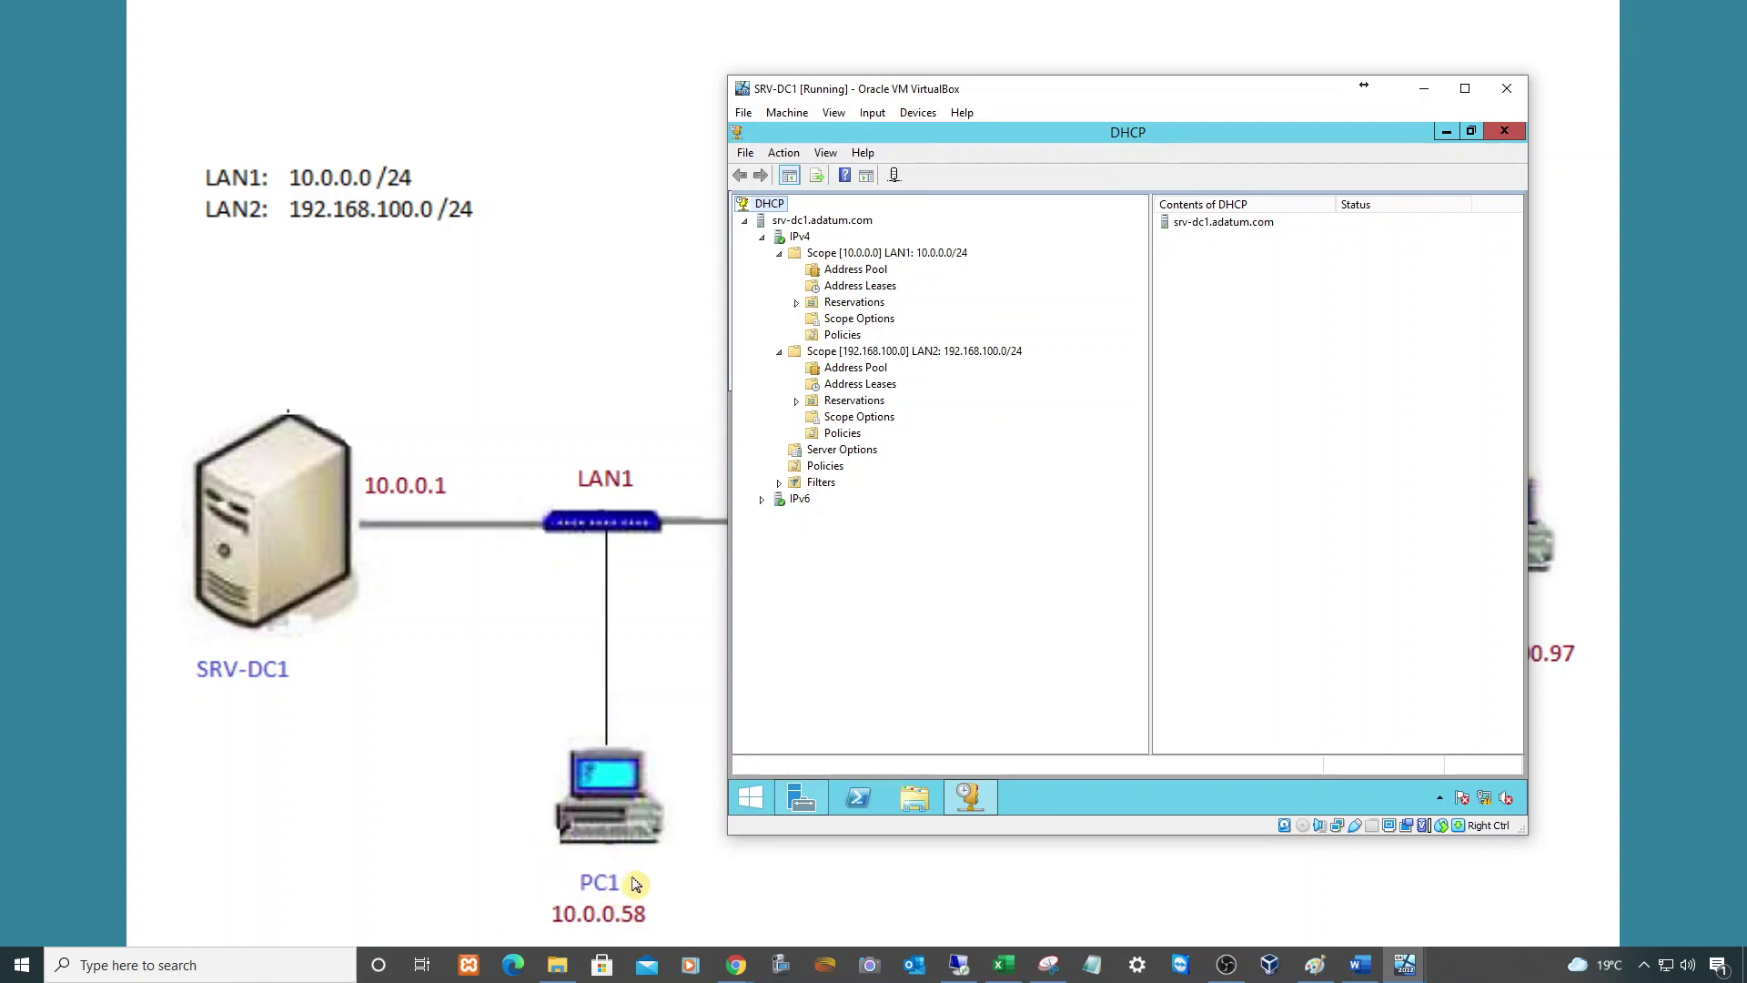
Switch to the PC1 virtual machine and open a command prompt with cmd
click(1402, 965)
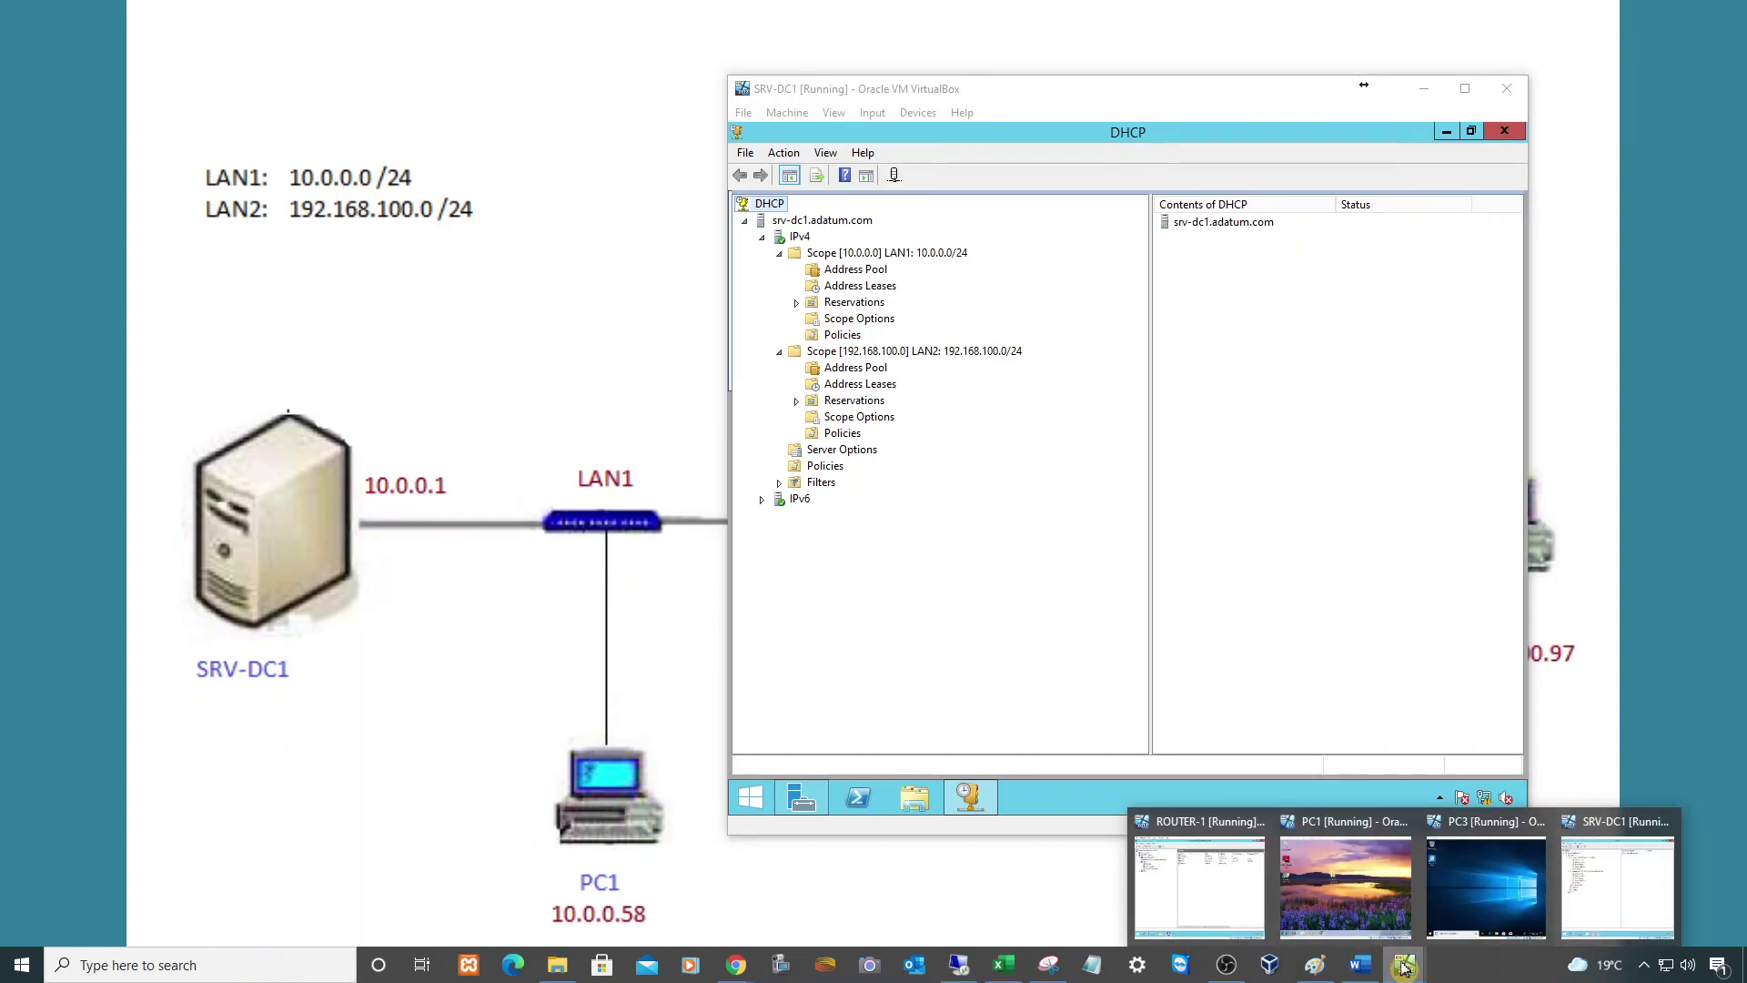
click(1338, 874)
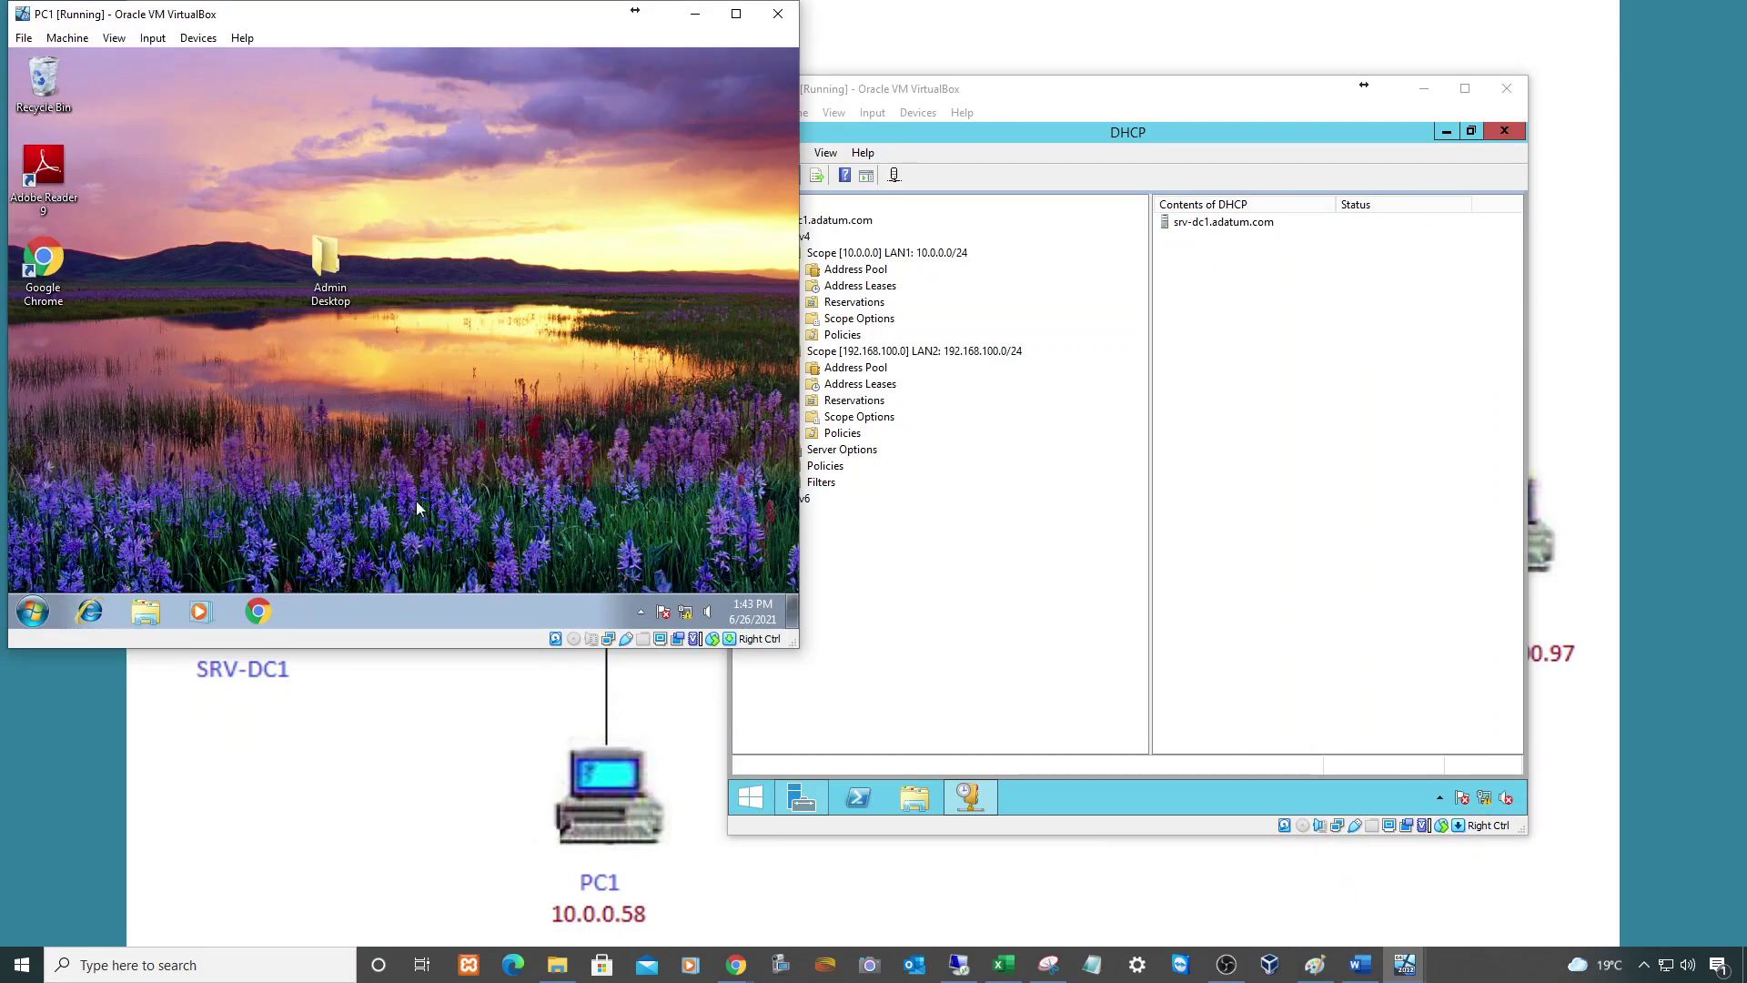
click(33, 611)
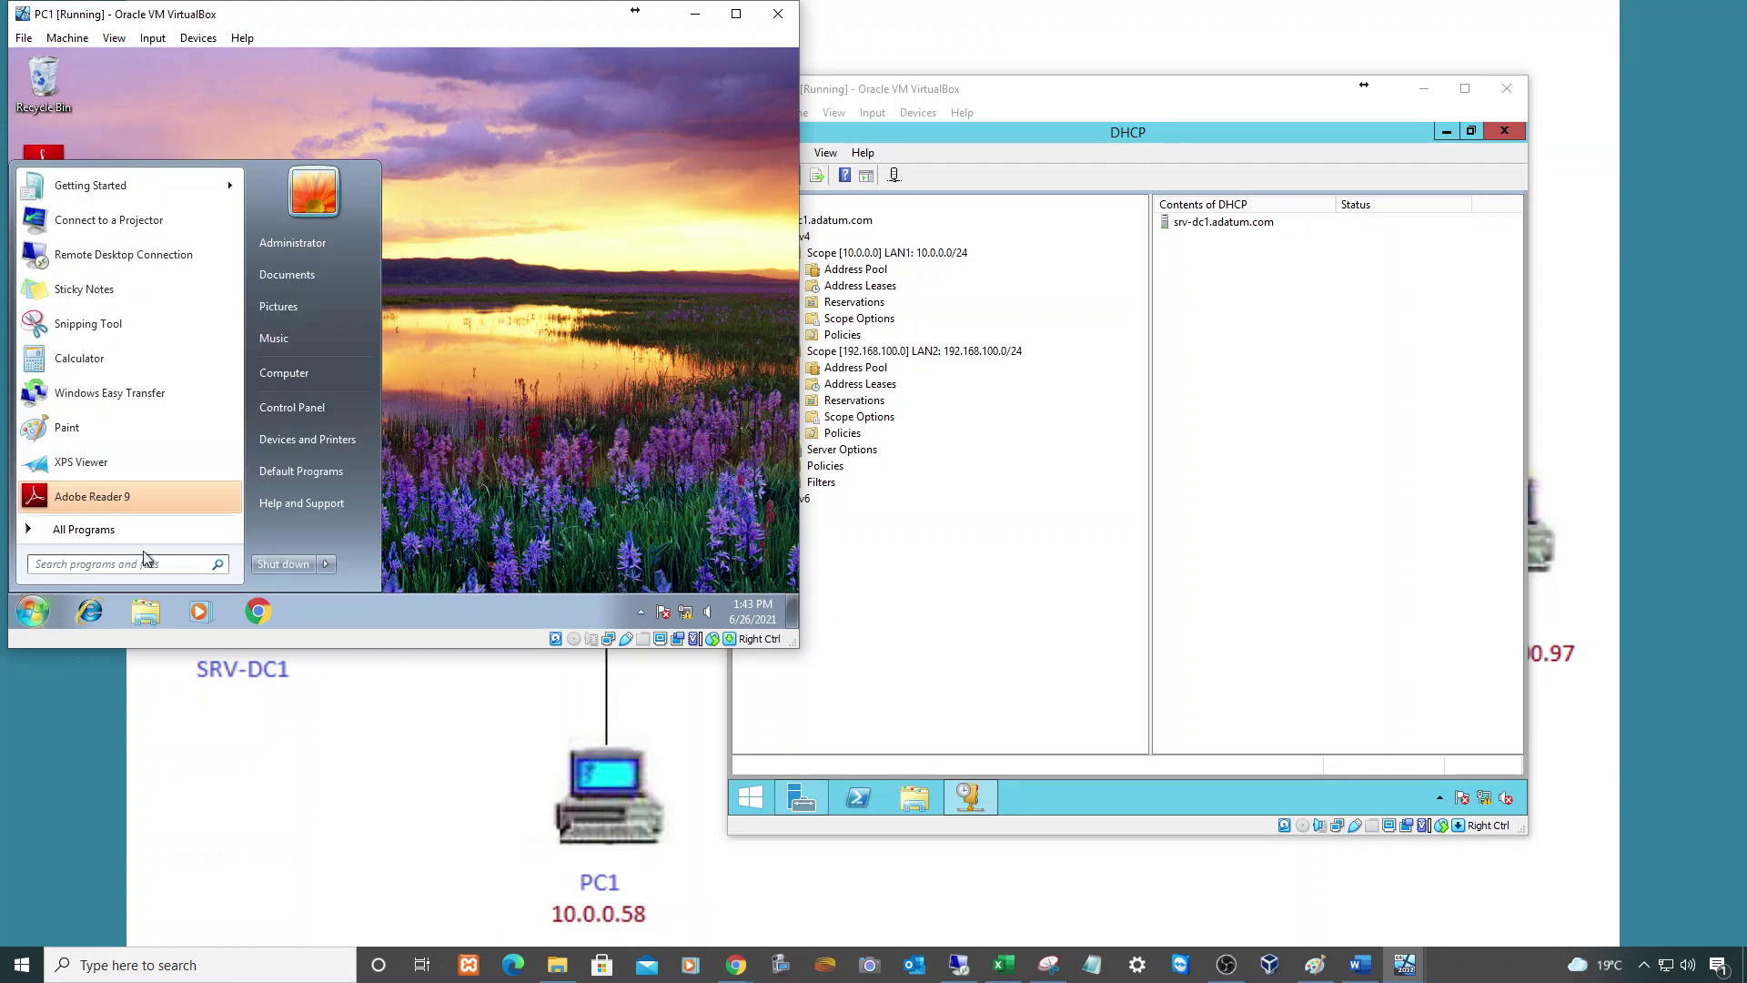
text(cmd)
key(Return)
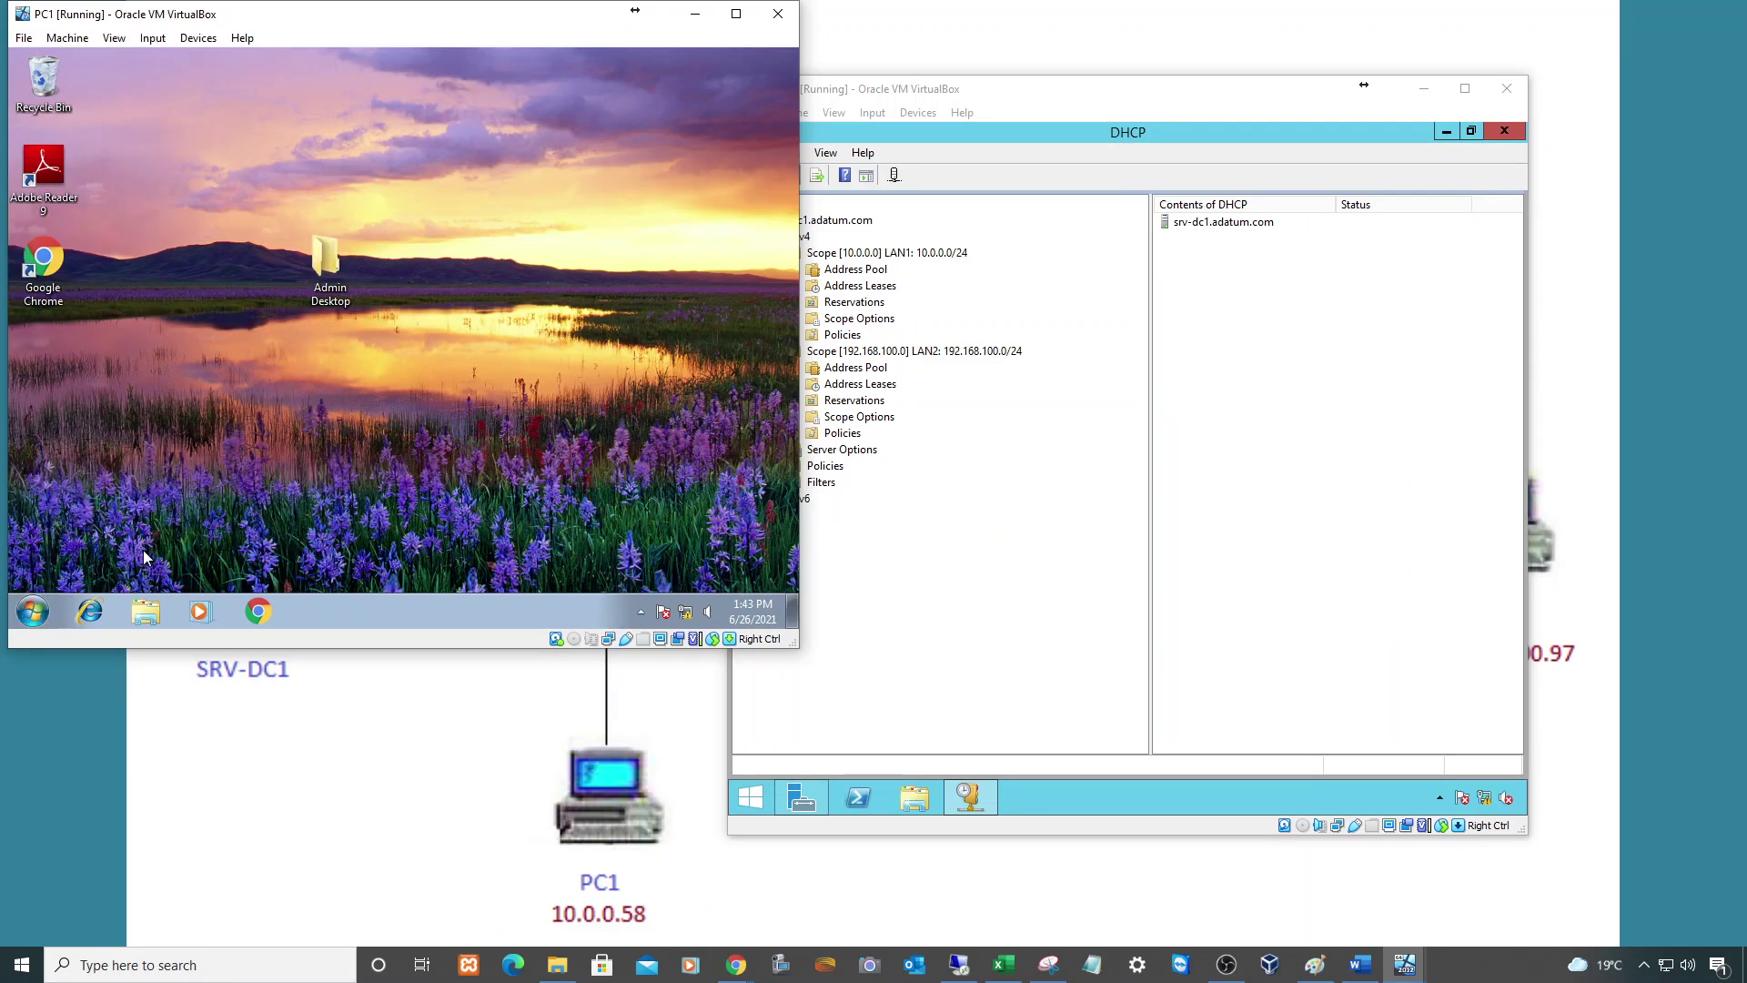
Display PC1's full network configuration with ipconfig /all
text(ipconfig)
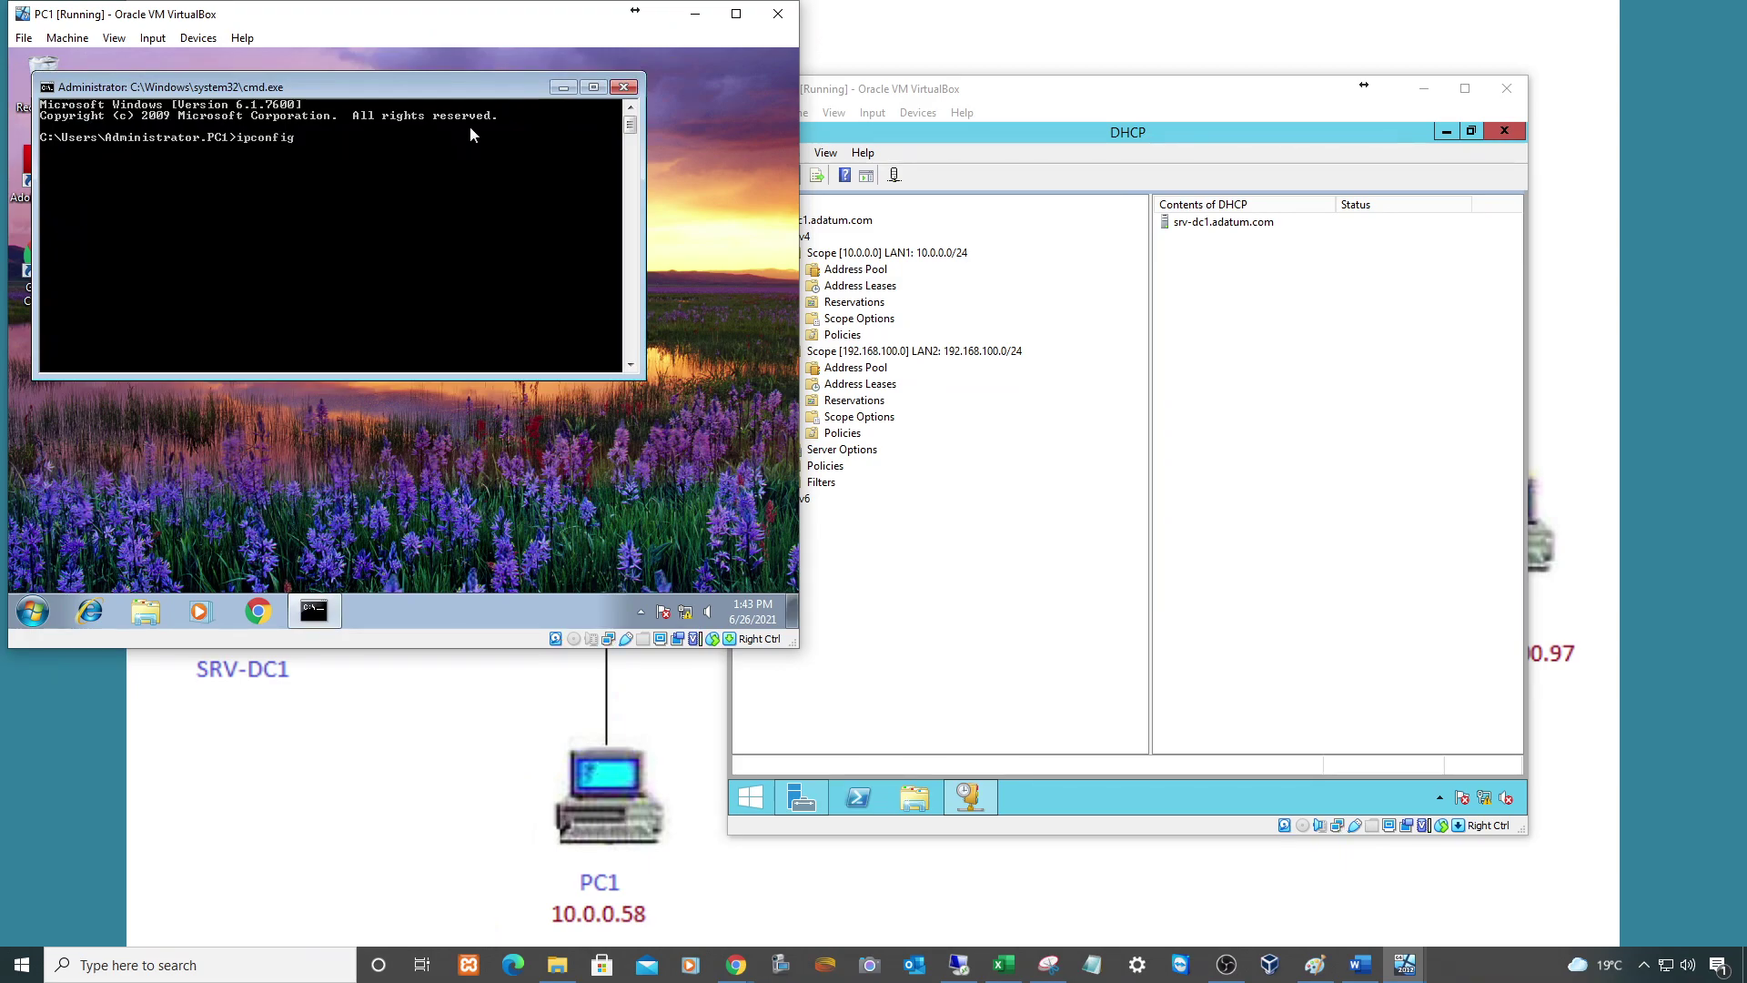
text( /alll)
key(Return)
key(Up)
key(BackSpace)
key(Return)
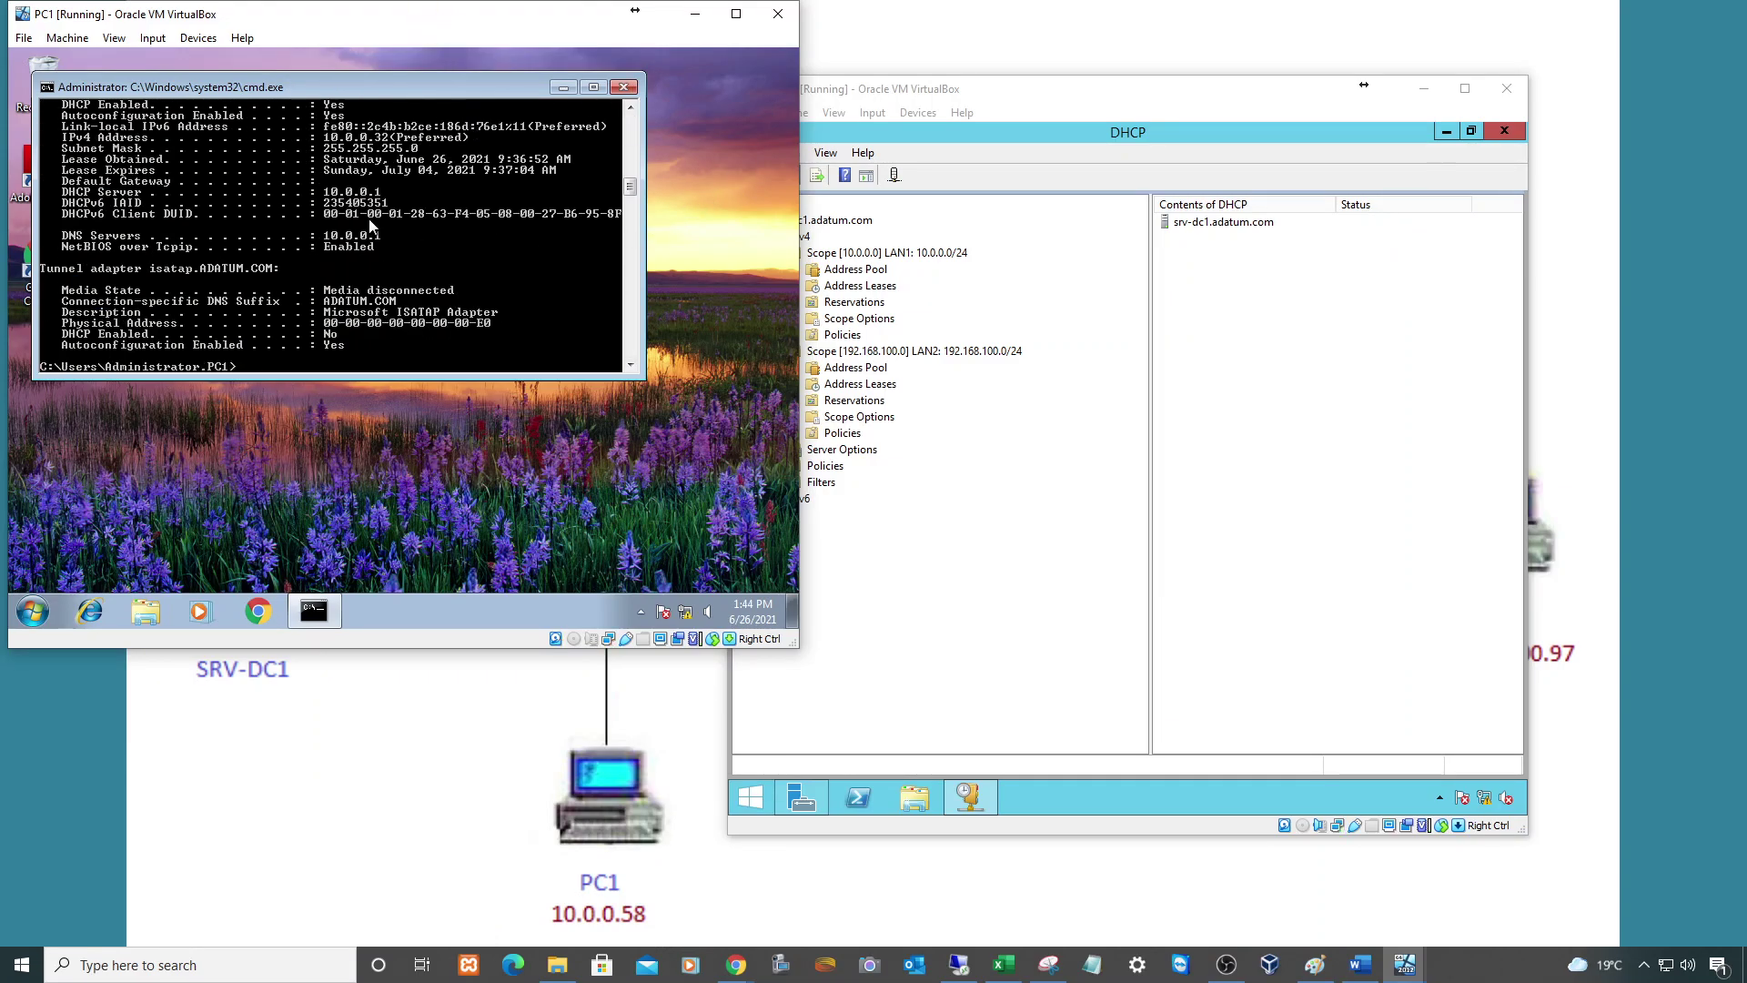
scroll(238, 155, up, 2)
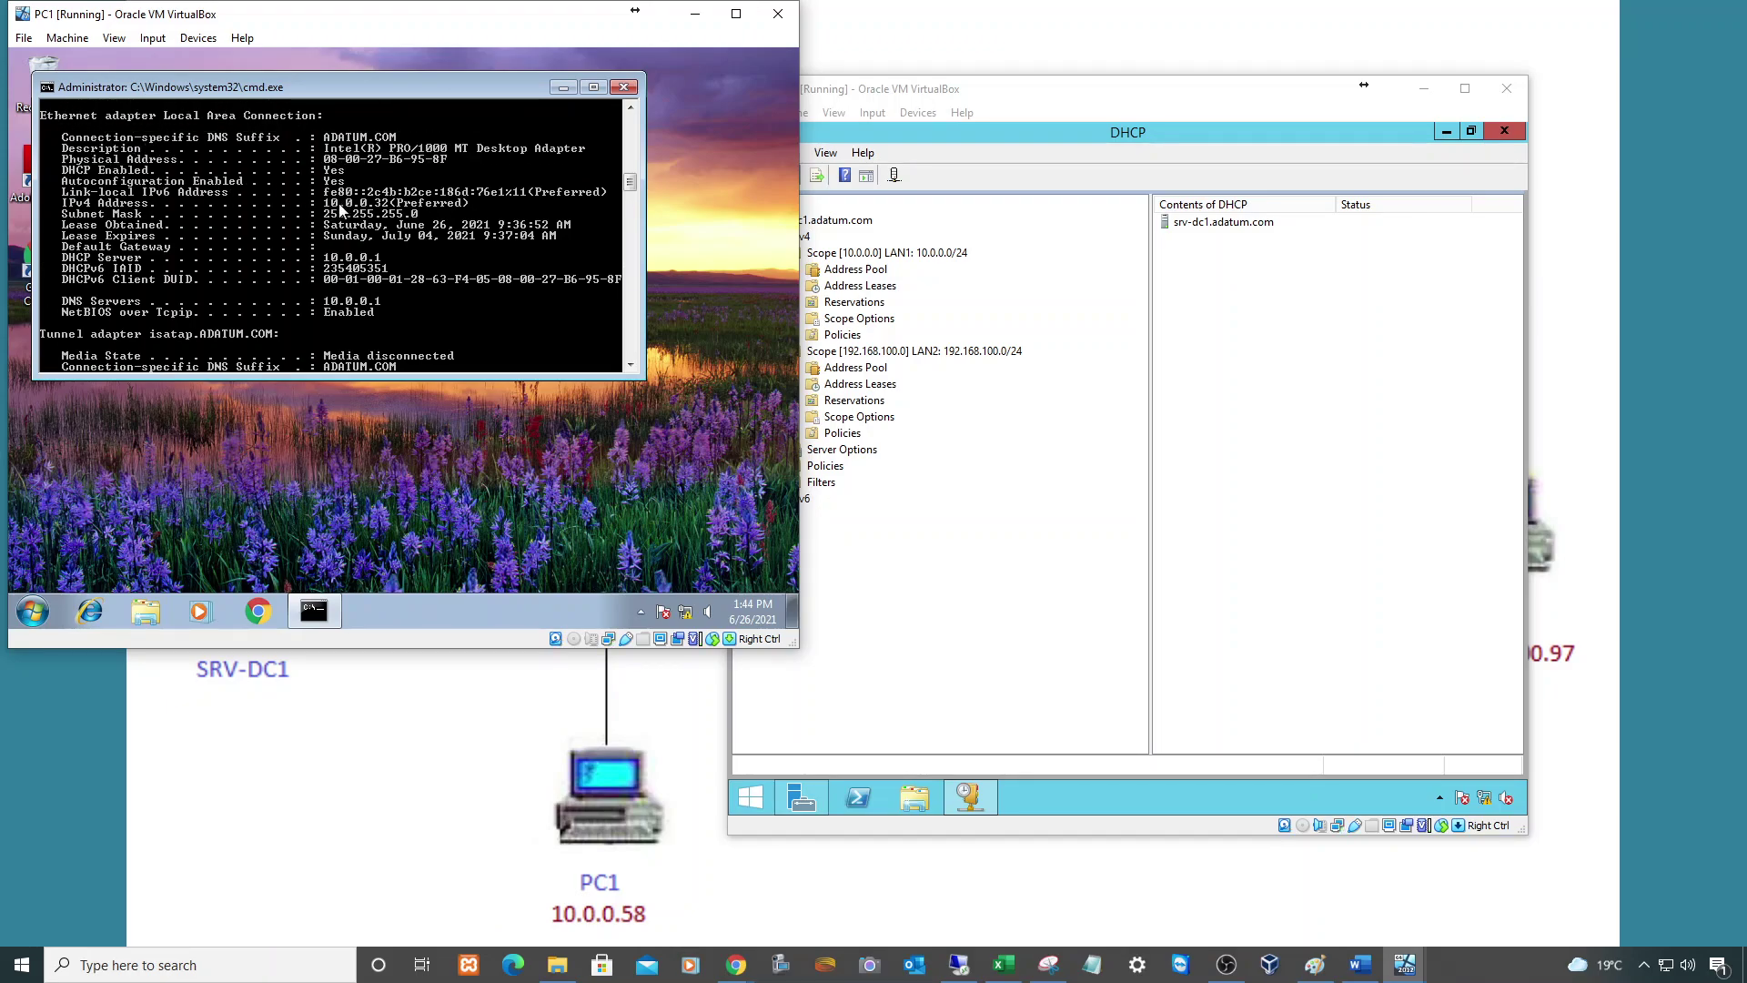
Use Mark mode to highlight the IPv4 address, the DHCP Enabled value and the physical address of PC1's Local Area Connection
click(48, 89)
mouse_move(114, 237)
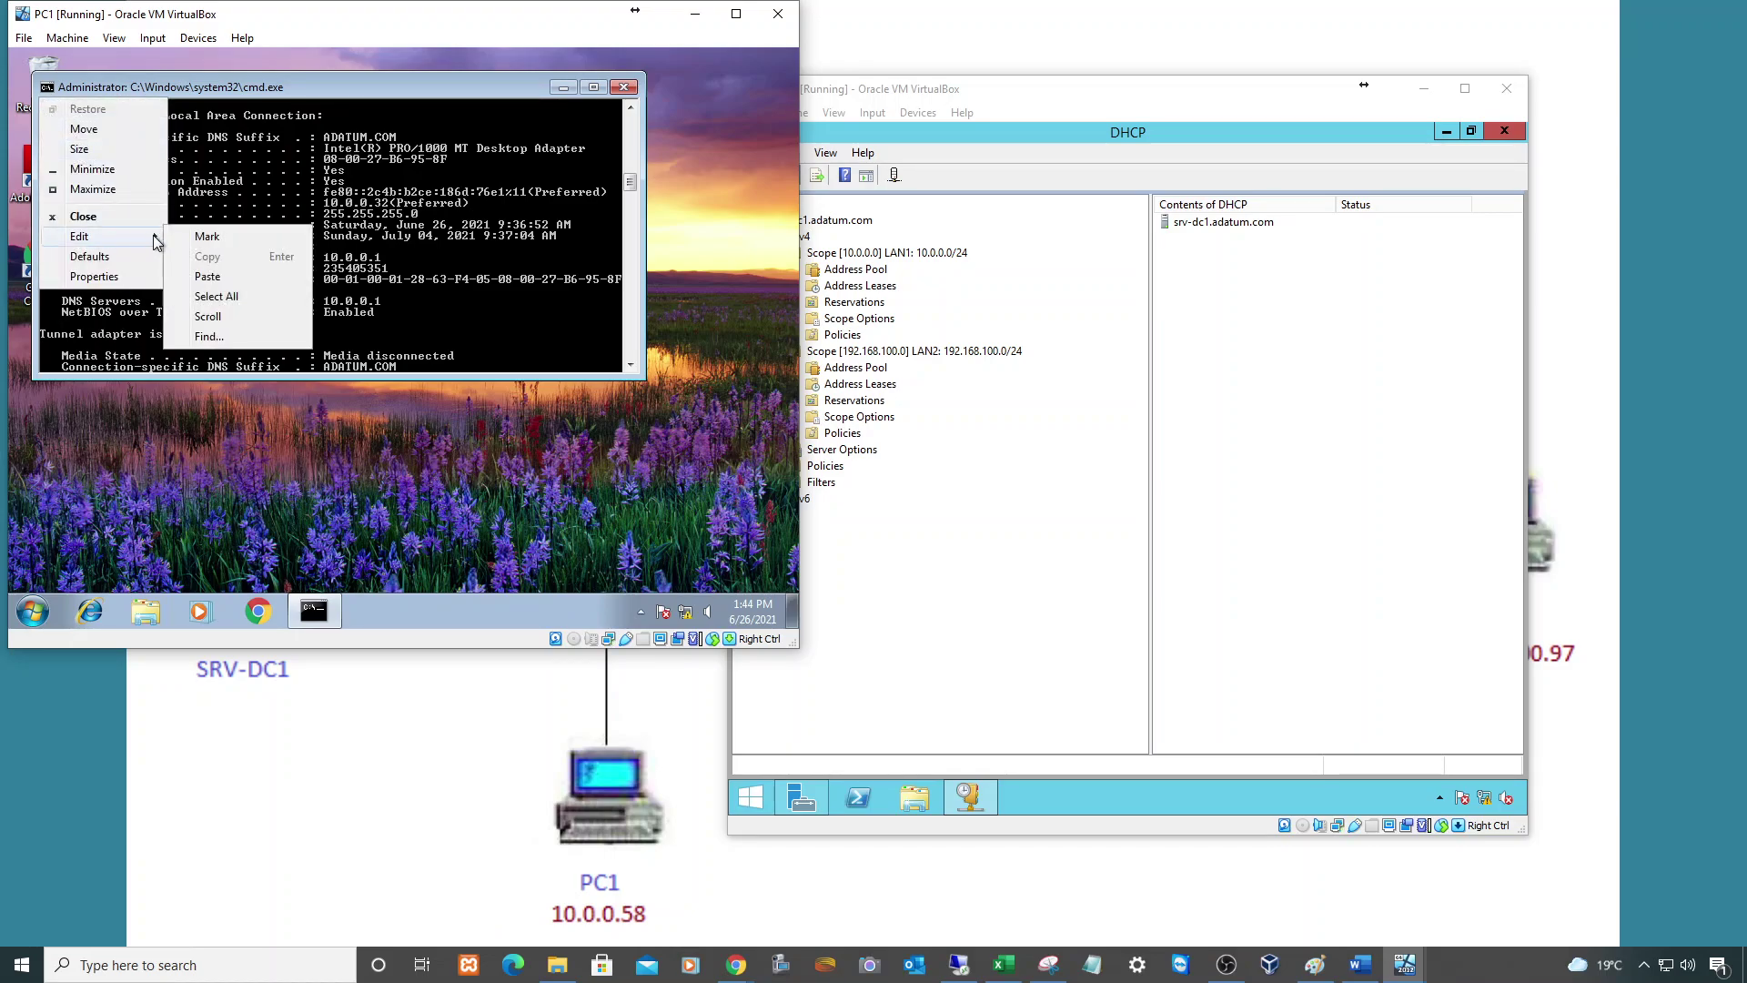
click(208, 237)
drag(320, 203, 466, 207)
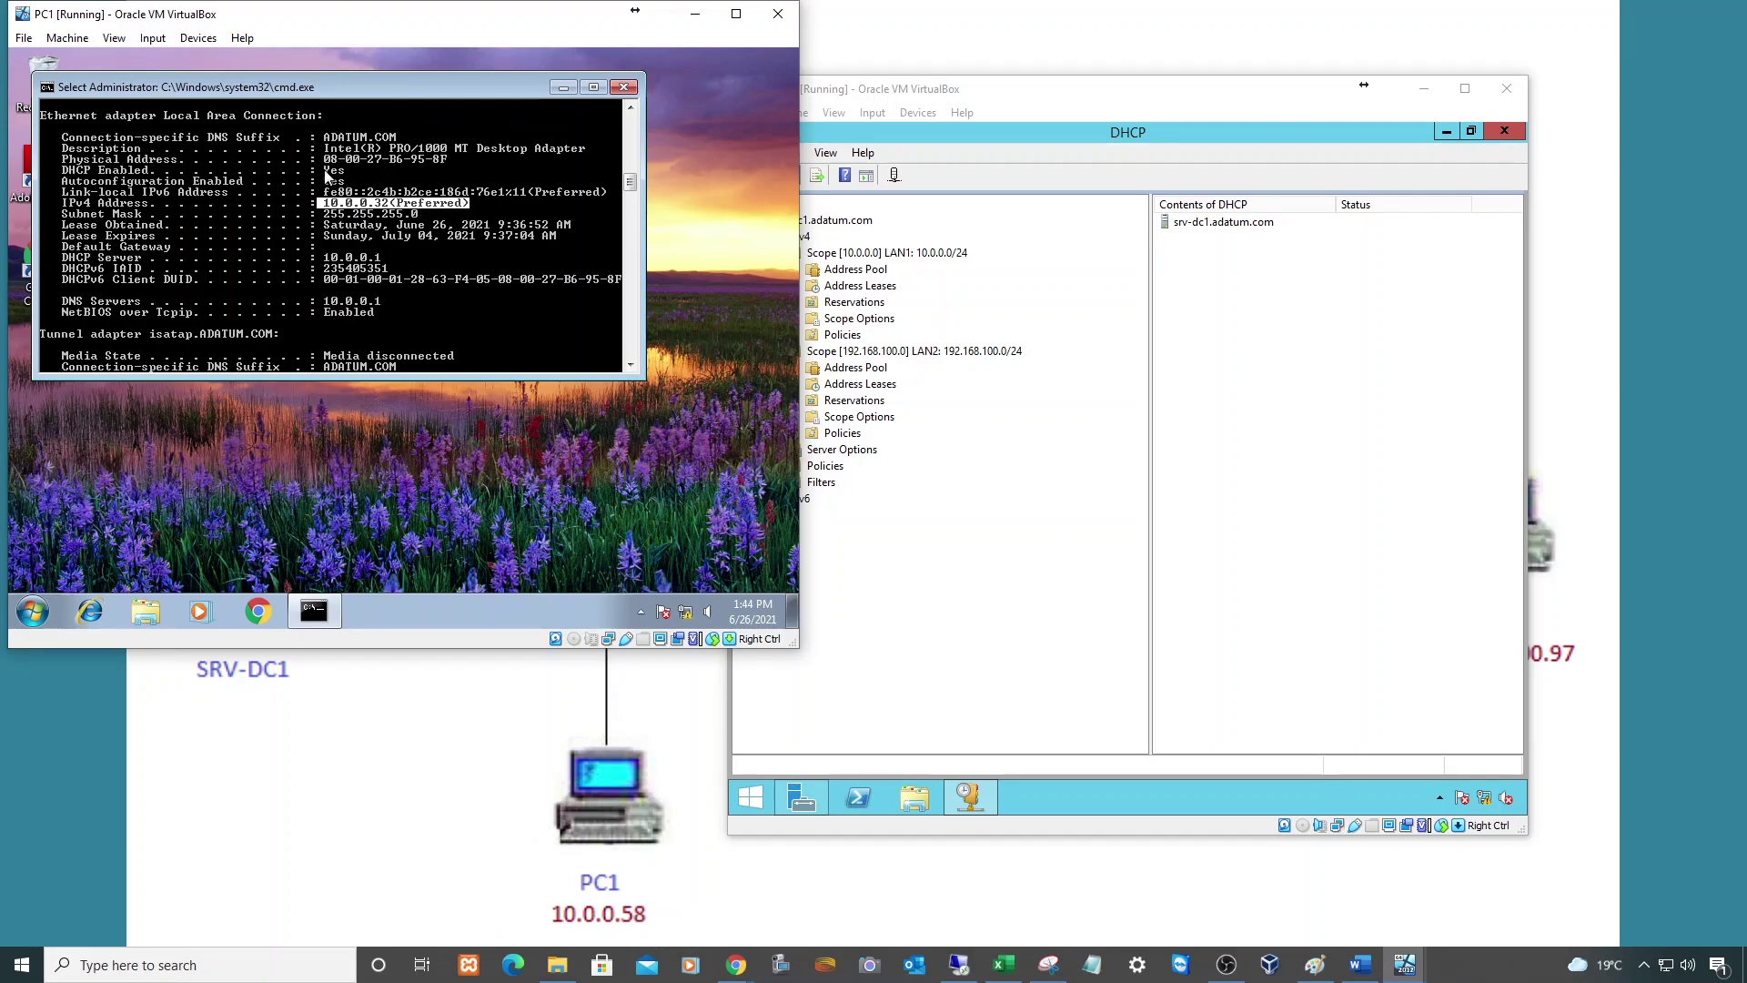
drag(320, 171, 344, 173)
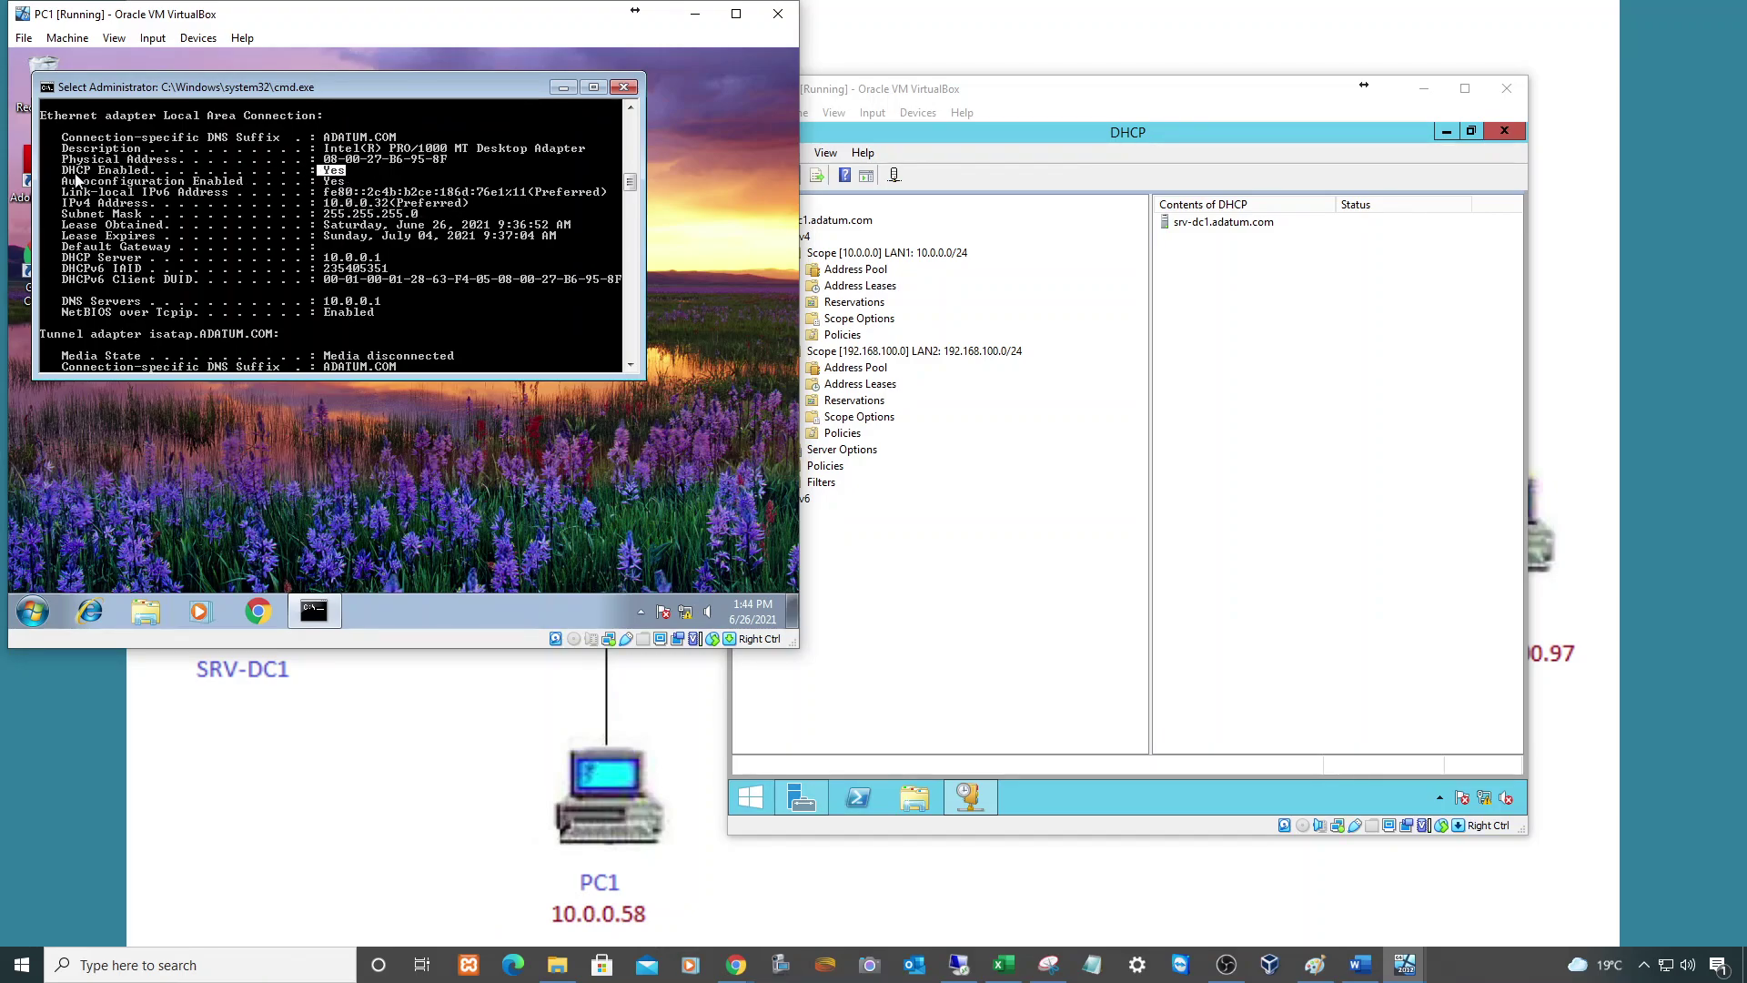
drag(62, 159, 197, 166)
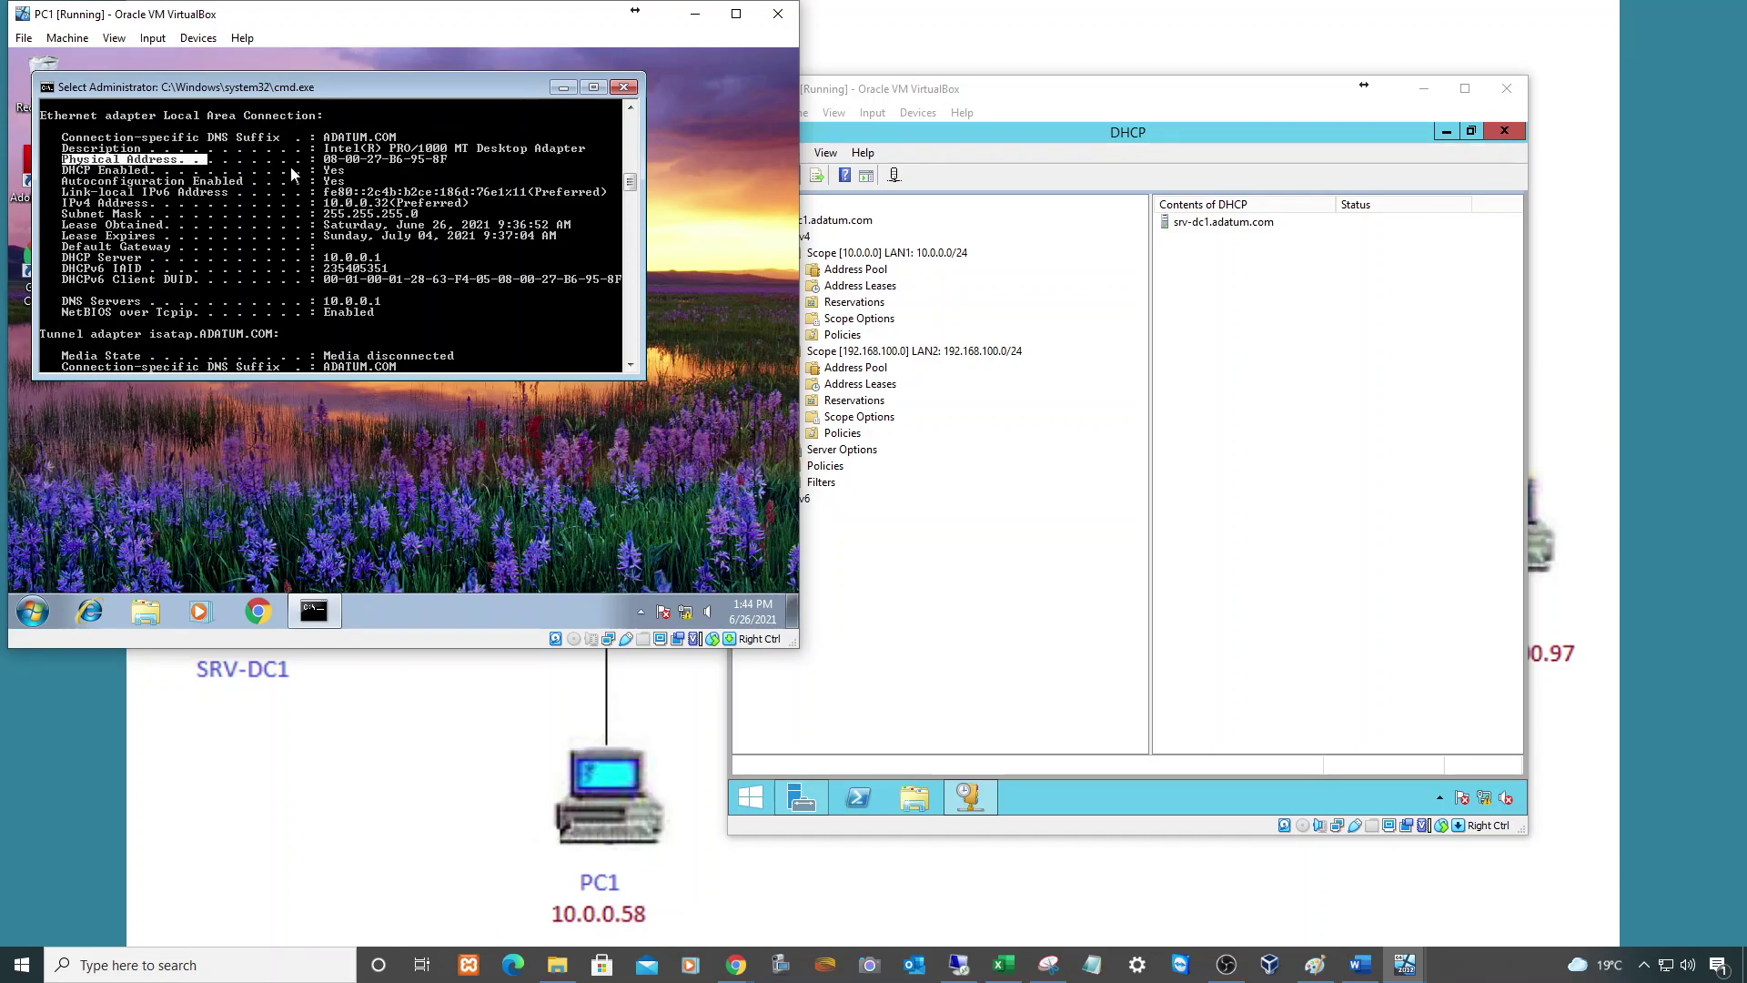
drag(326, 162, 460, 164)
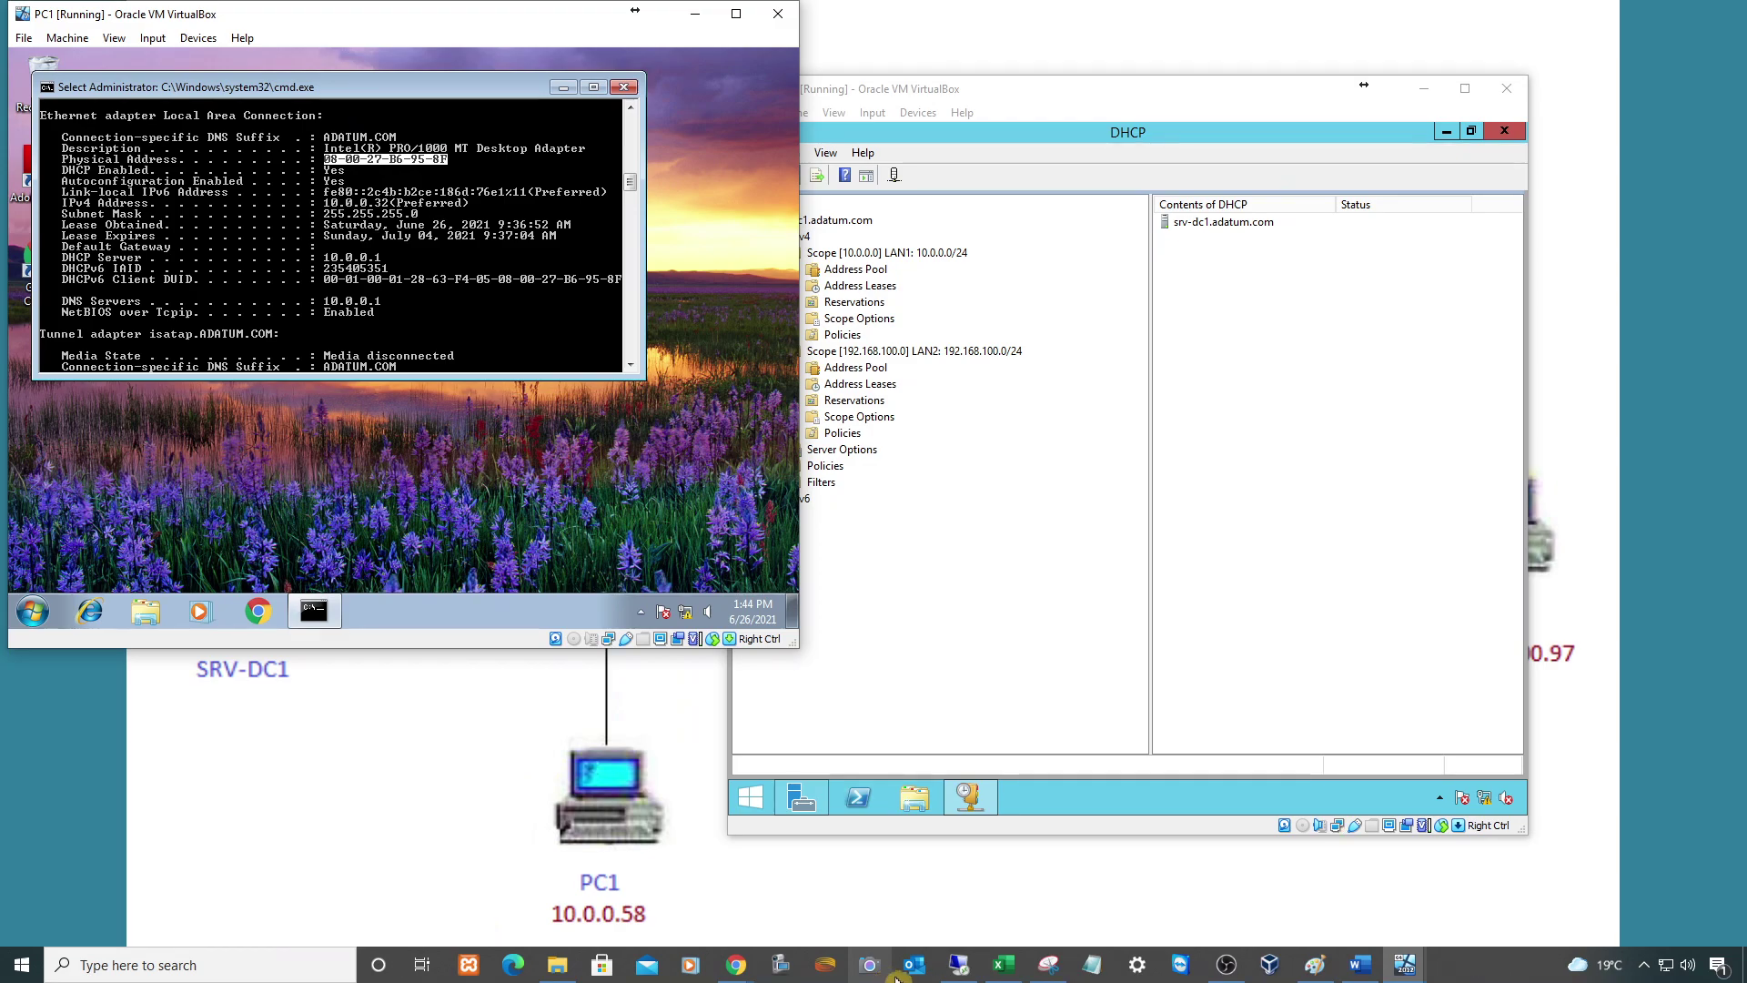
Switch to Notepad on the host and note PC1's physical address as 08-00-27-B6-95-8F
click(1094, 966)
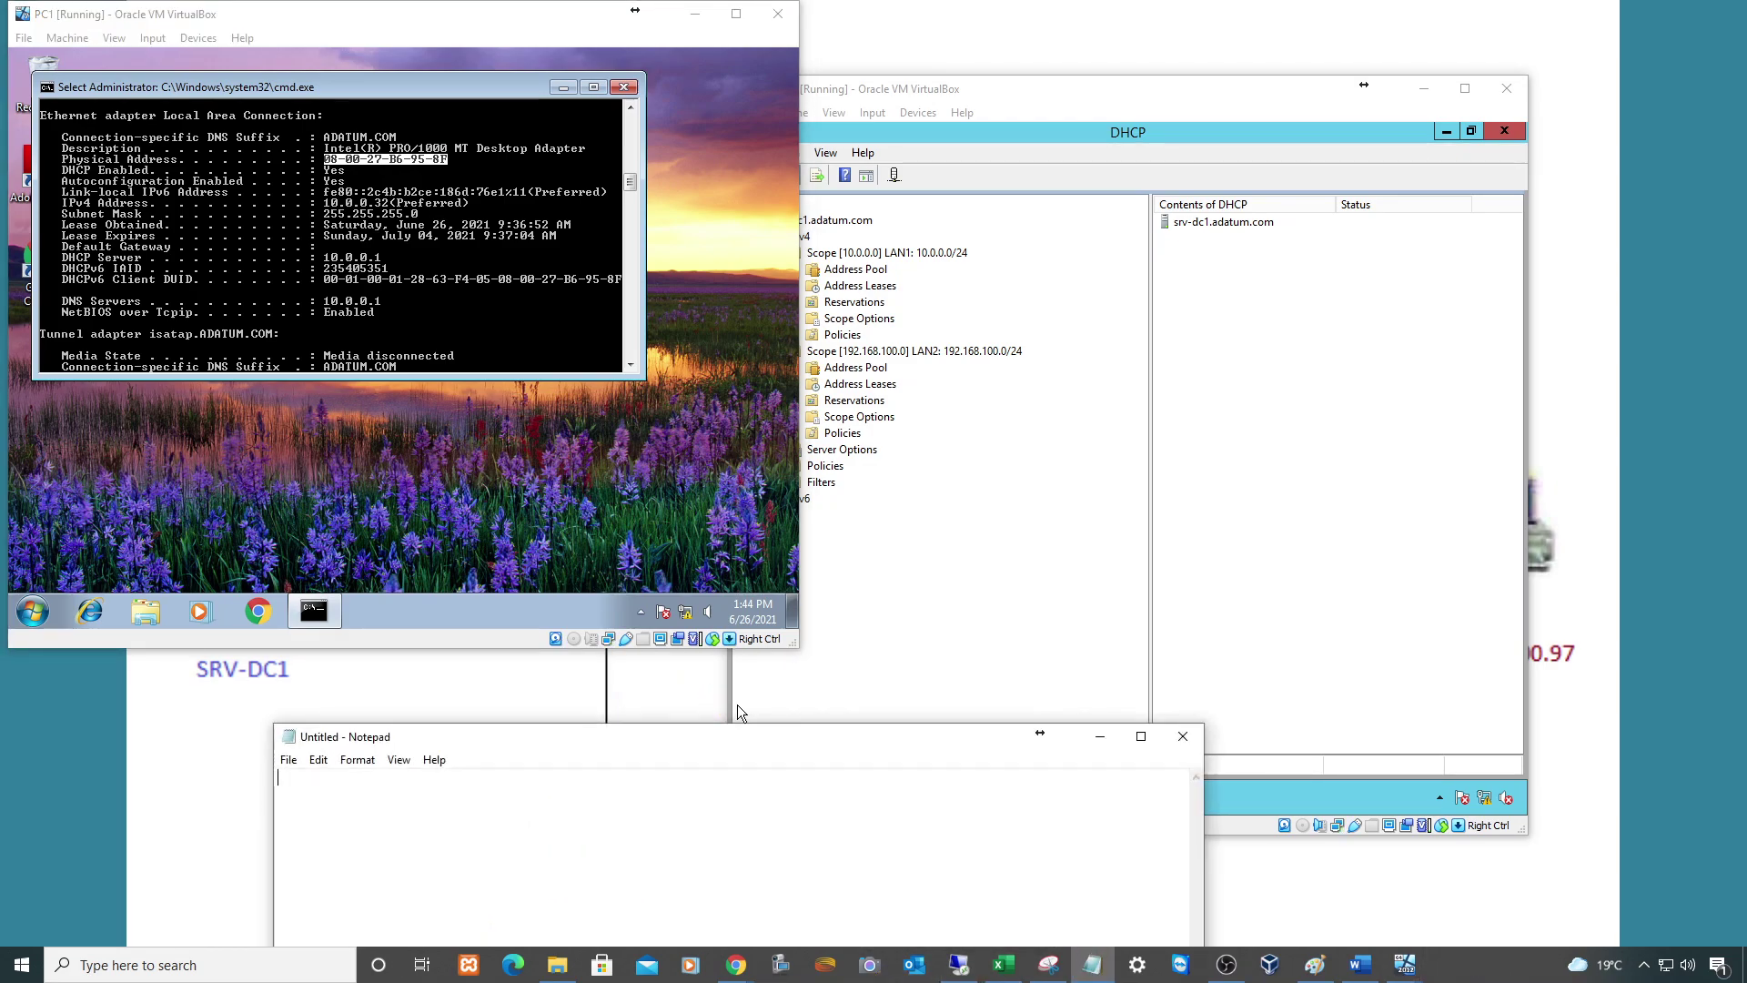
drag(827, 750, 838, 273)
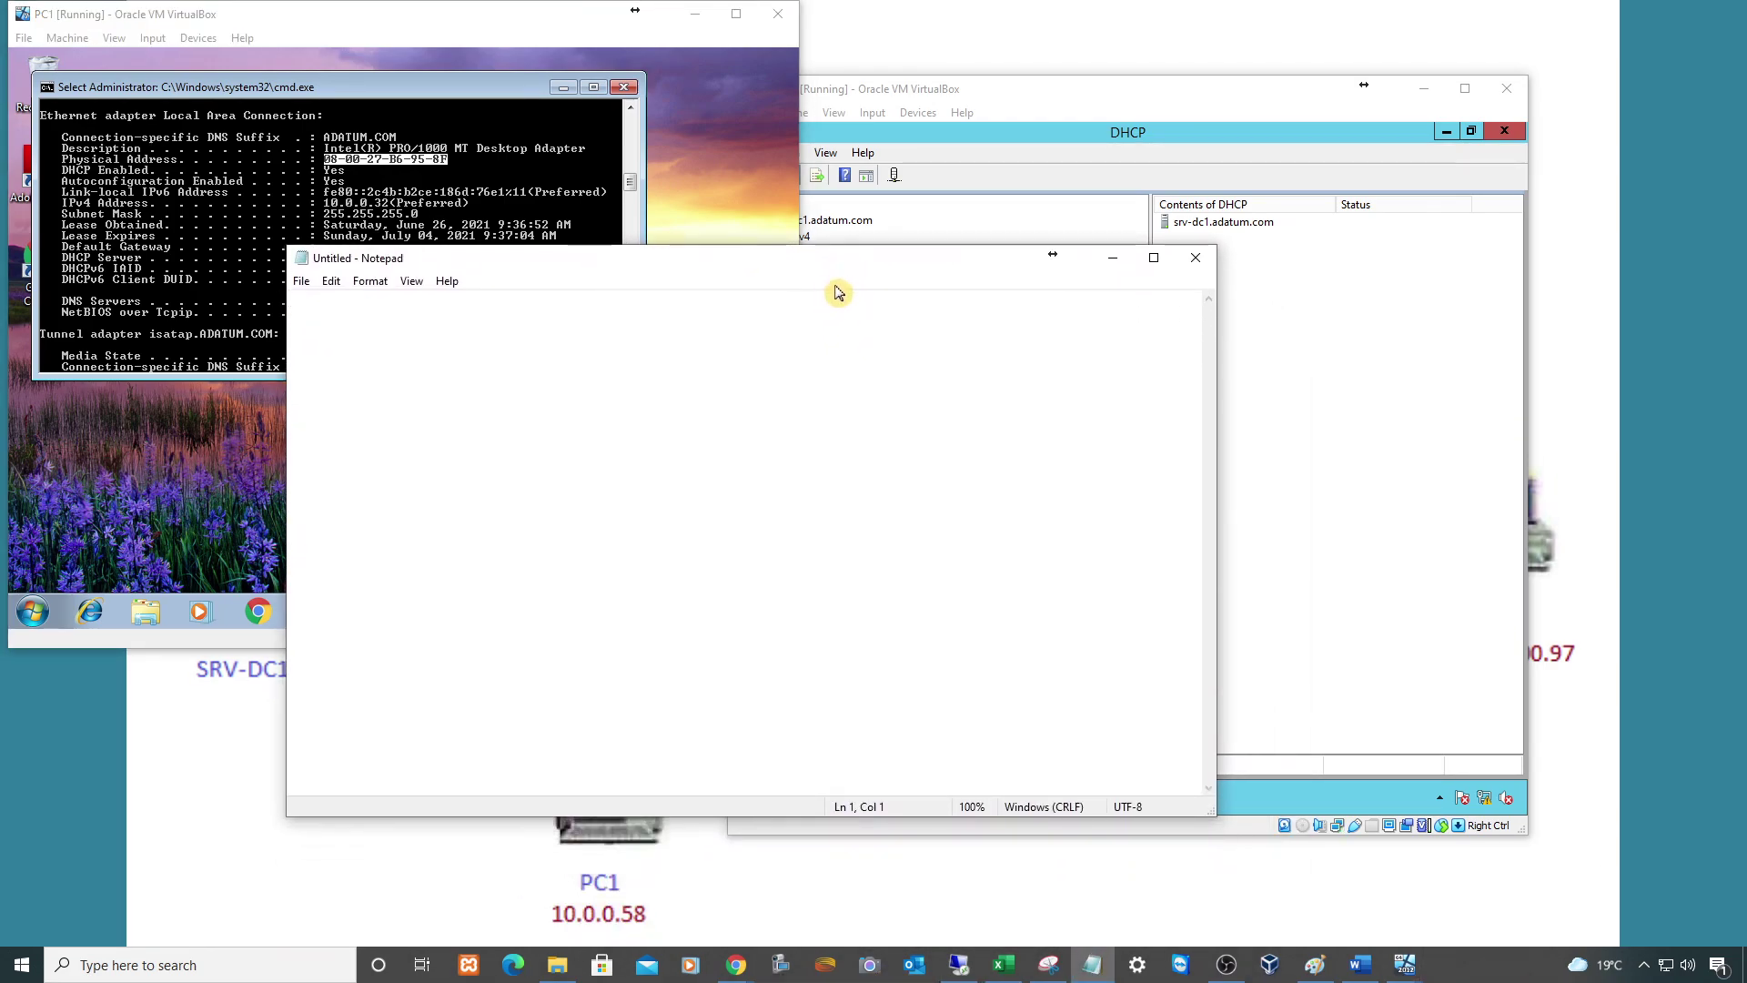
text(08-00-27-B6-95-8F)
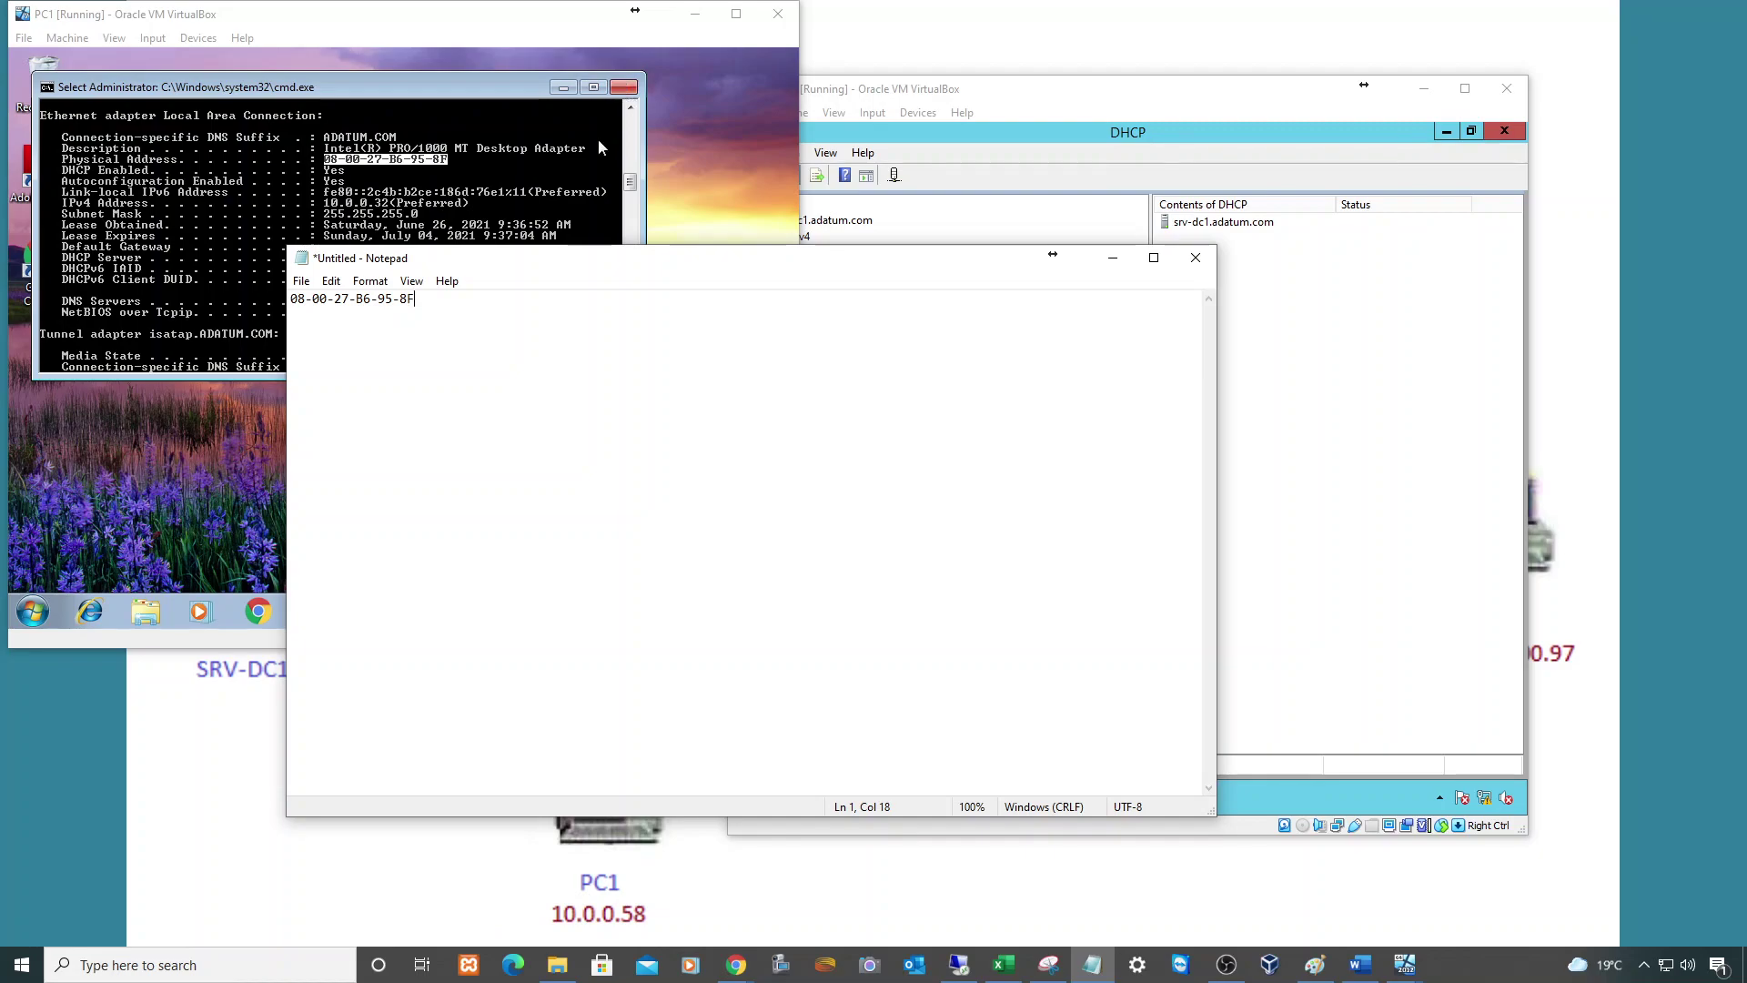
Minimize the PC1 machine, select the LAN1 scope in the DHCP console, and shrink the Notepad window so the console stays uncovered
click(479, 225)
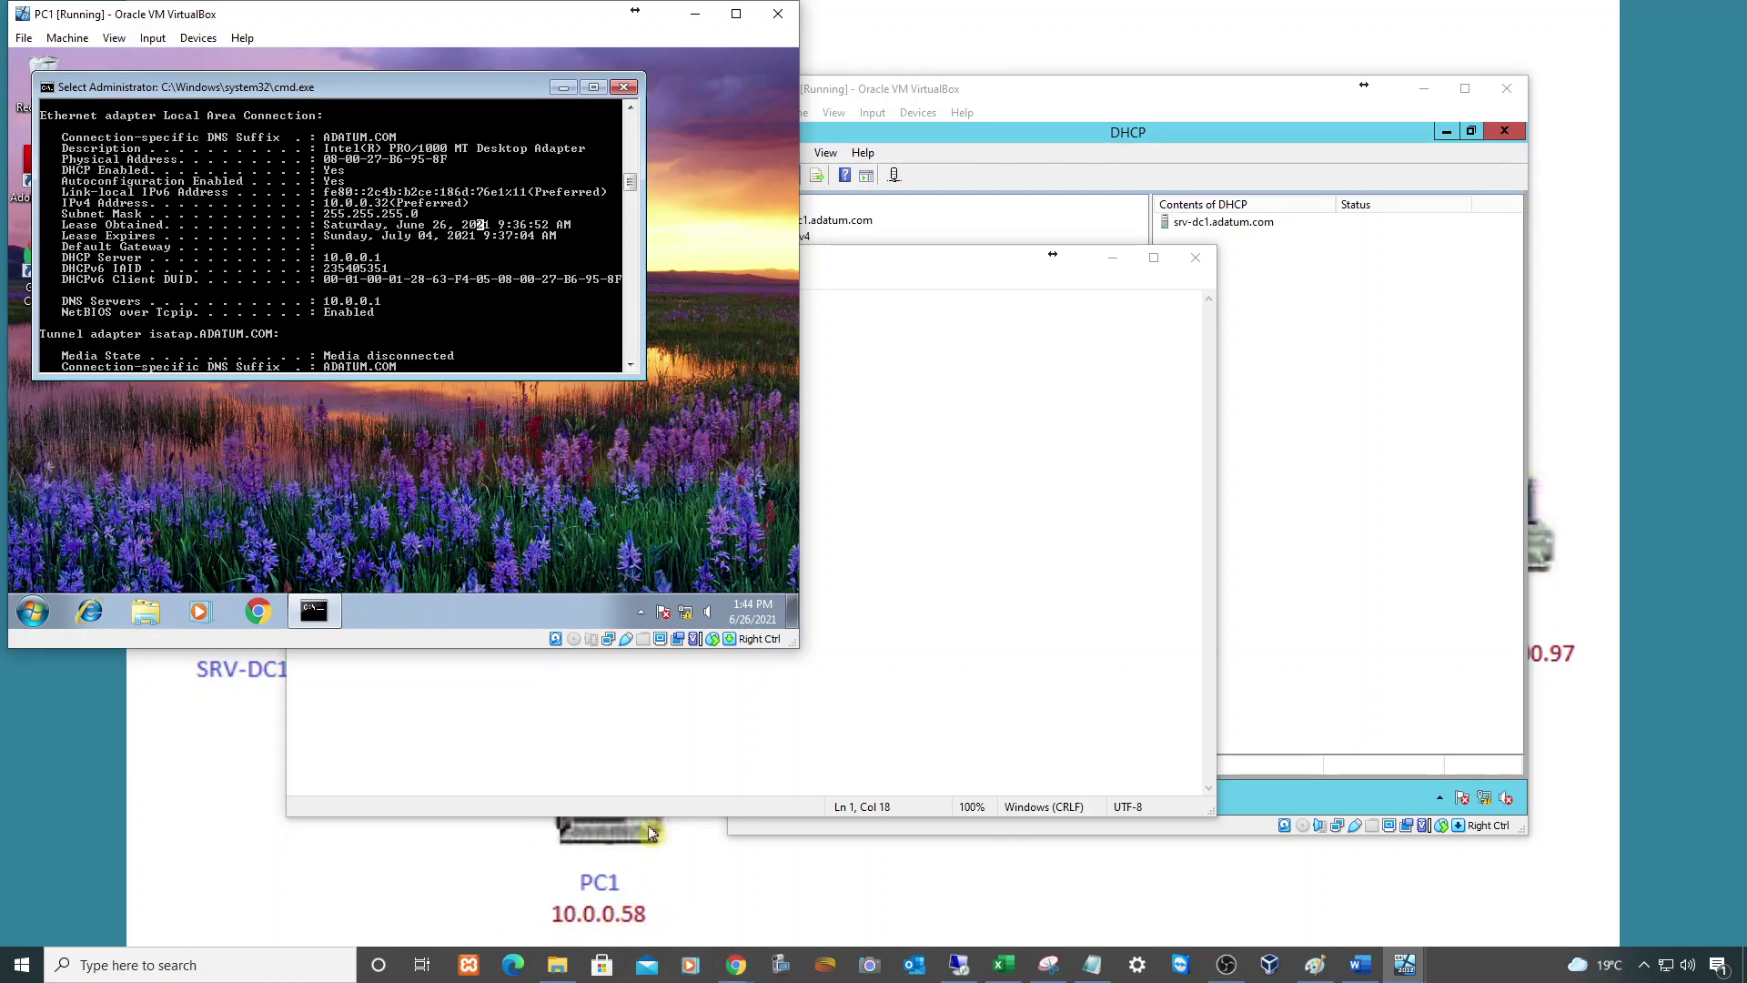
click(694, 13)
drag(774, 273, 496, 271)
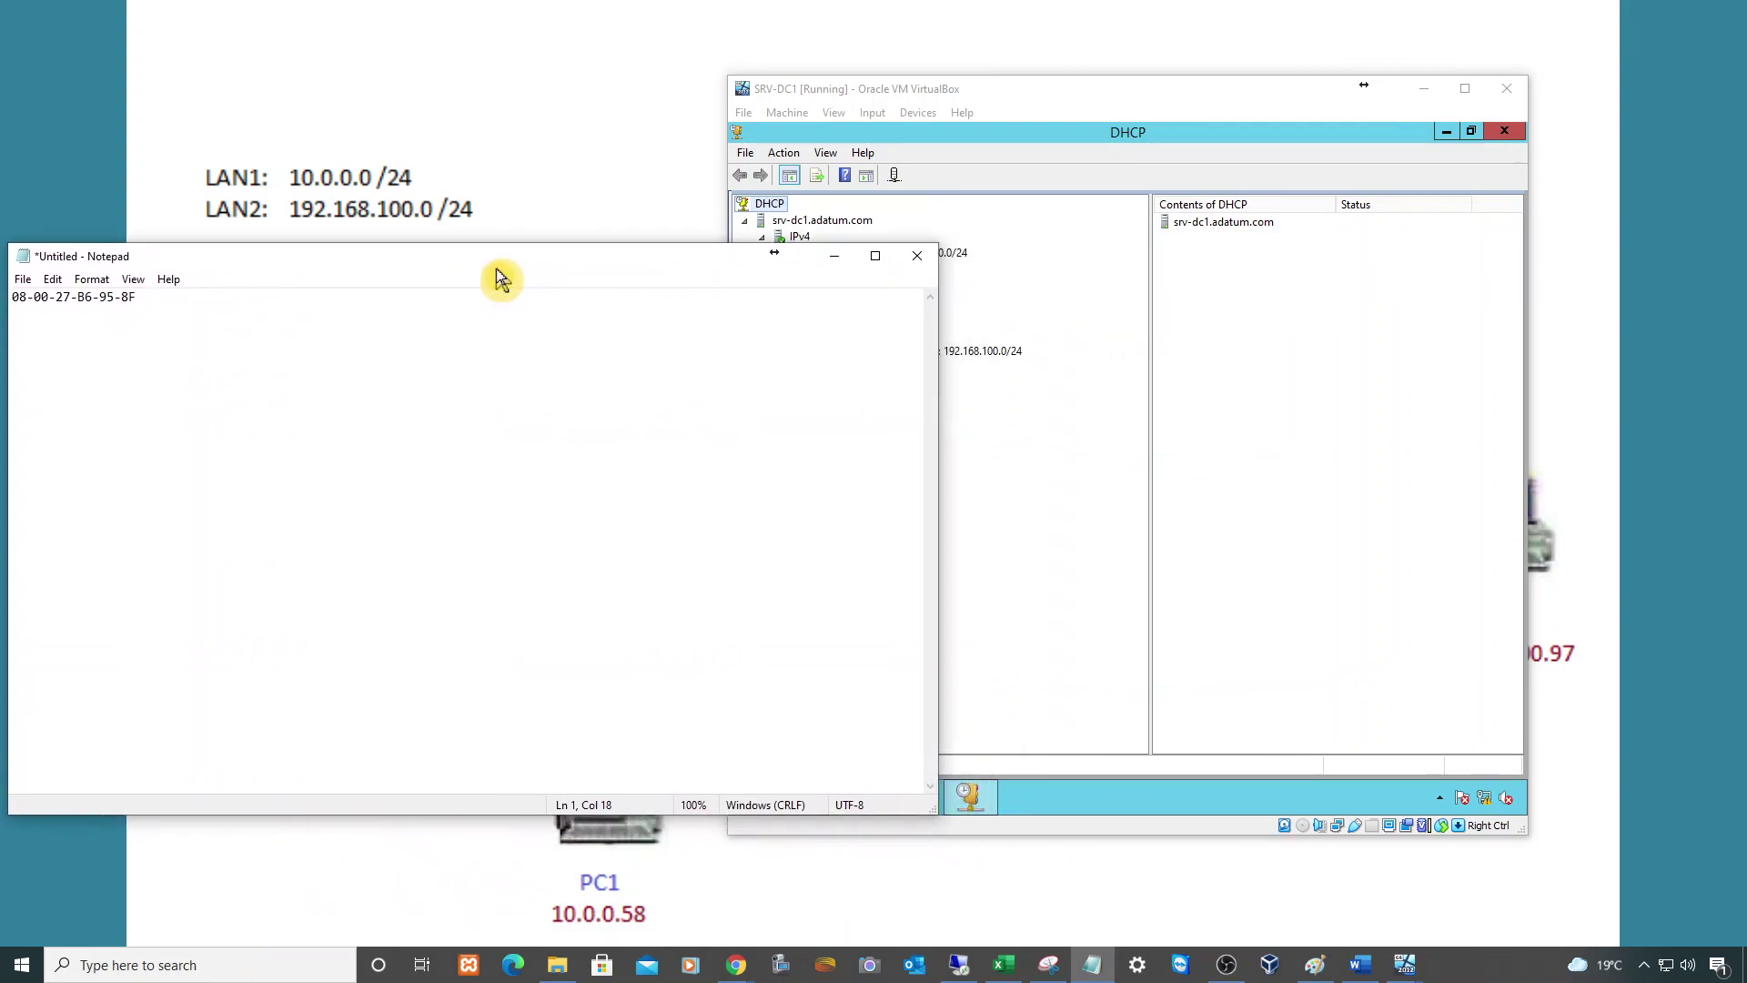
click(1082, 95)
click(860, 256)
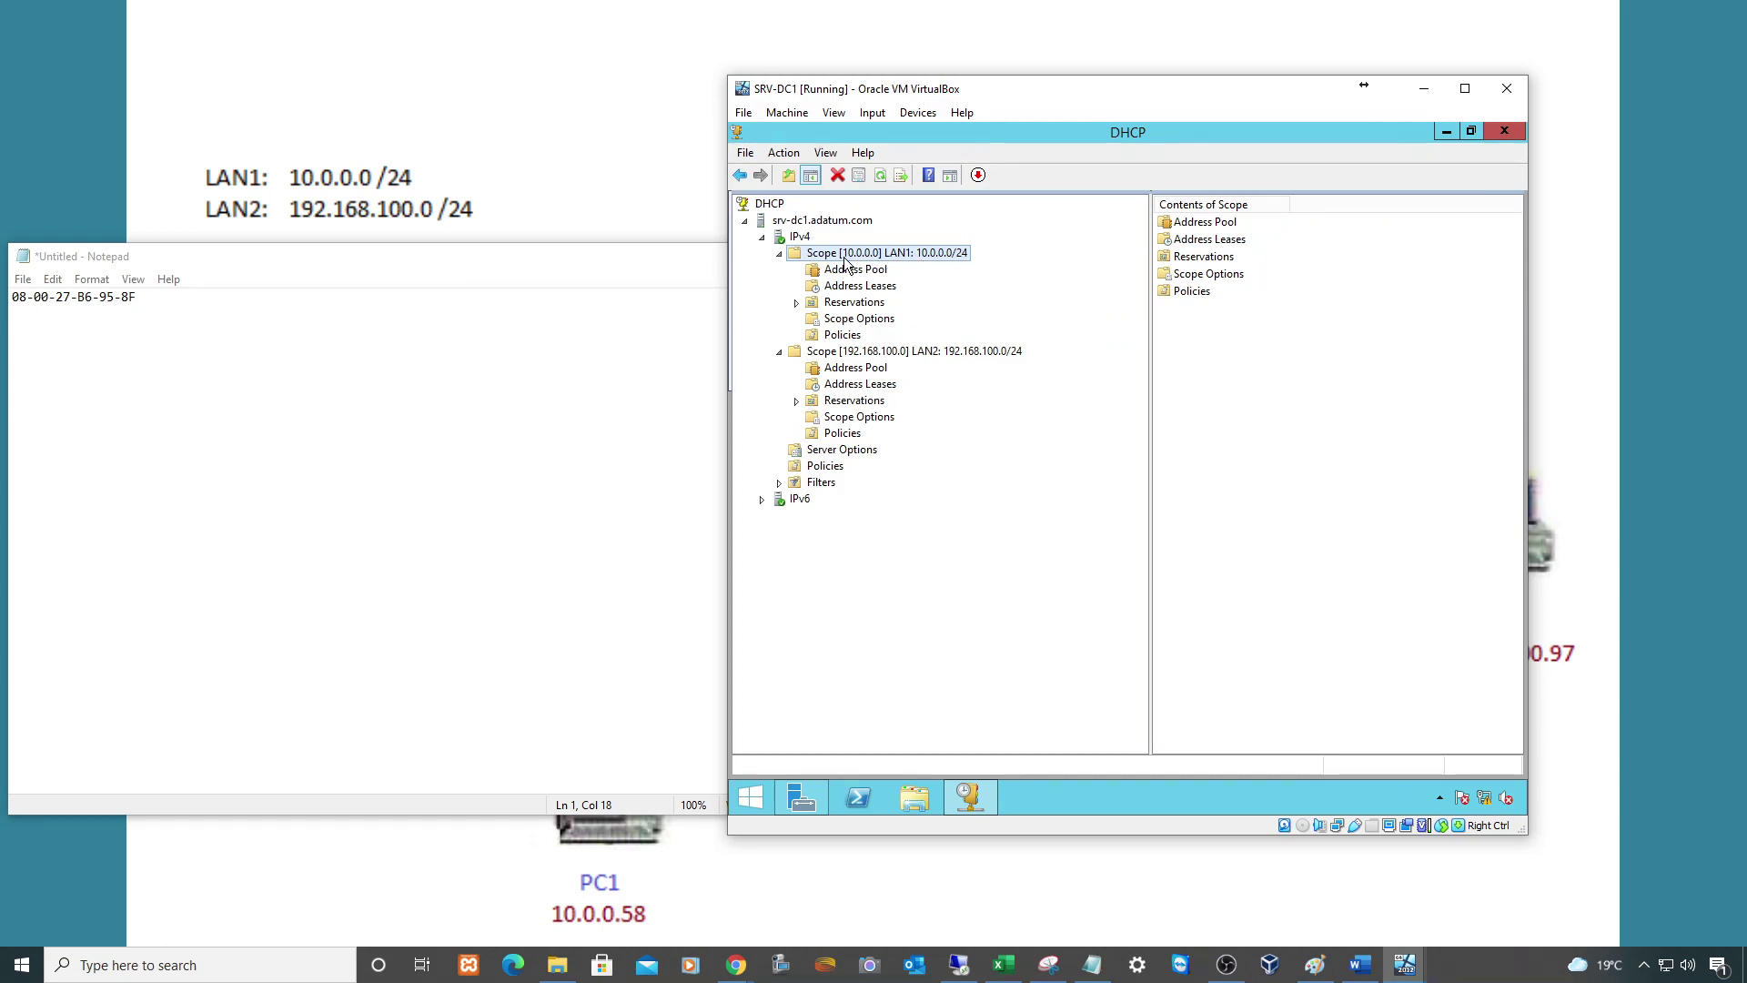
drag(496, 813, 527, 426)
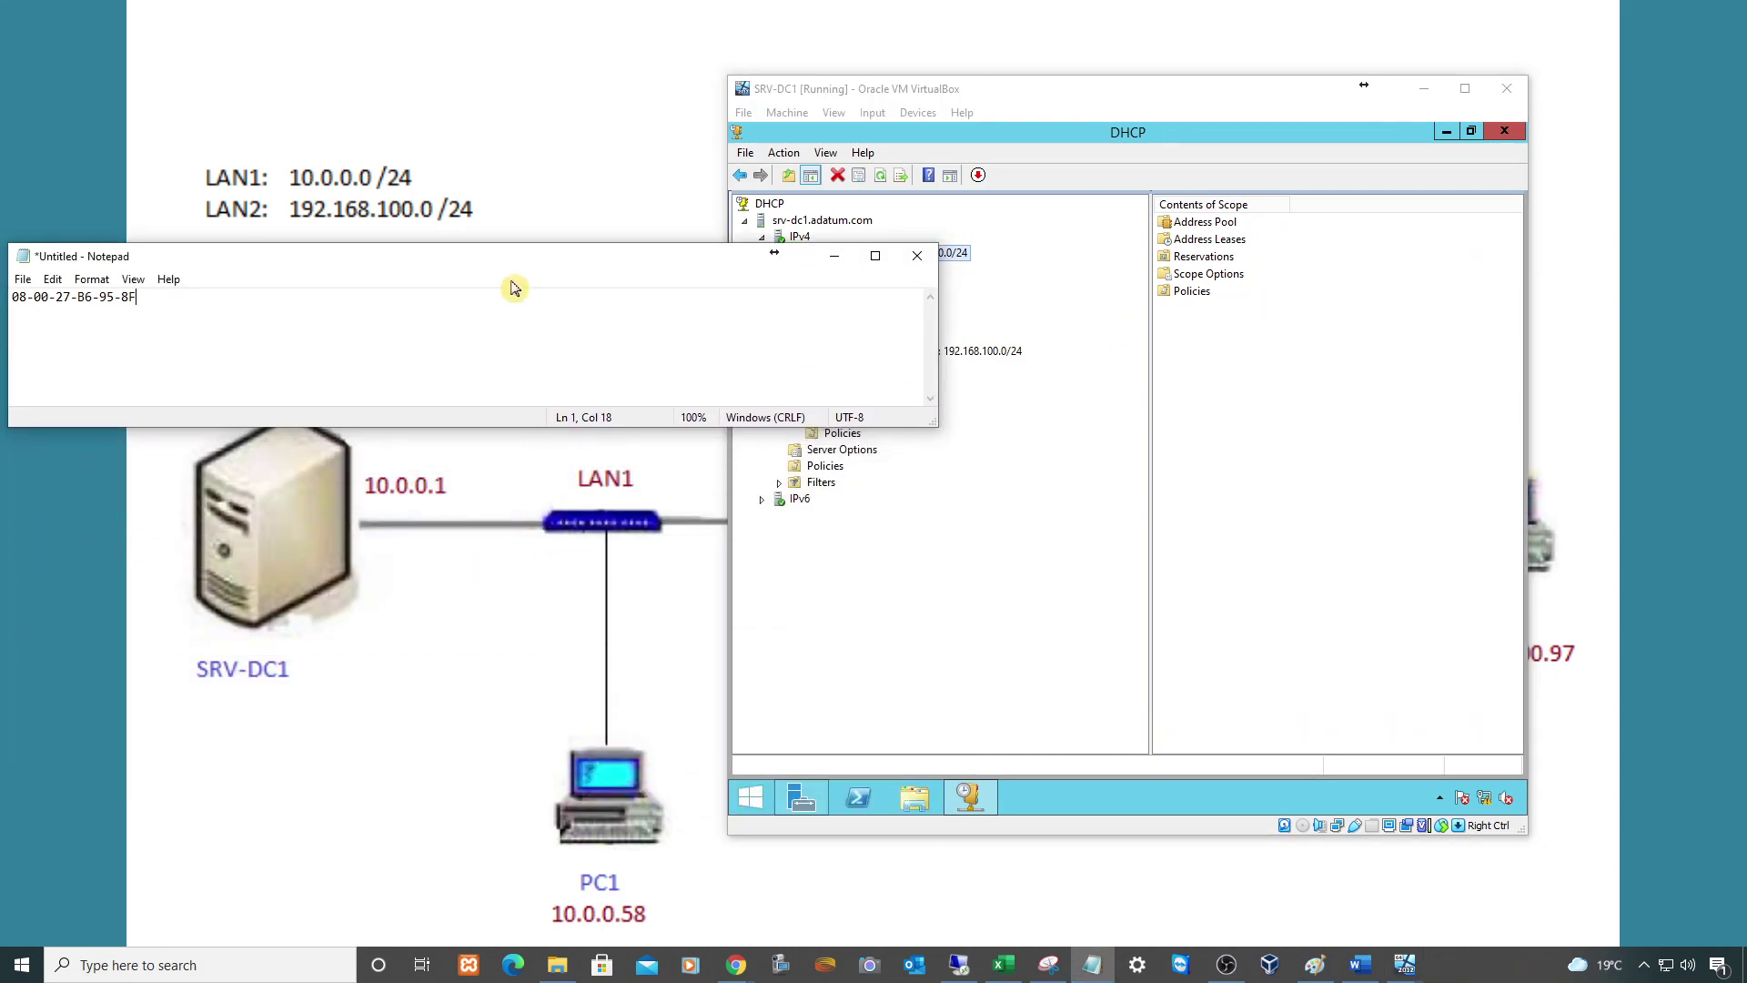
drag(511, 262, 518, 90)
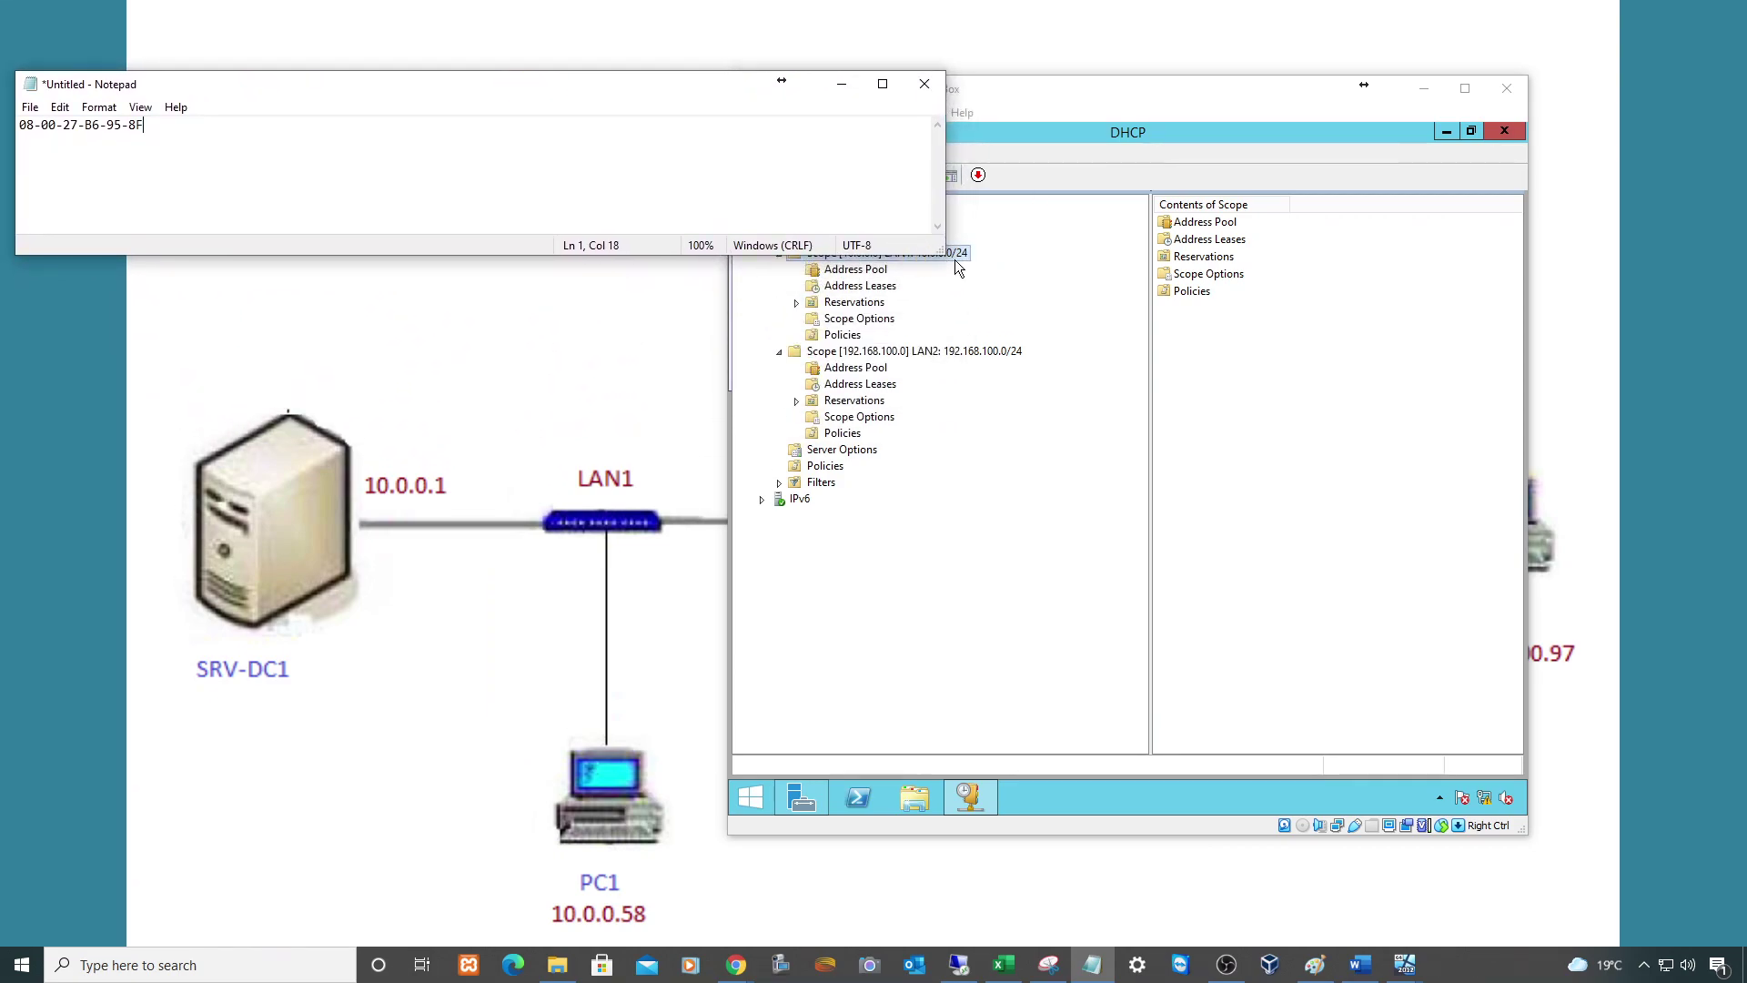
drag(939, 248, 275, 204)
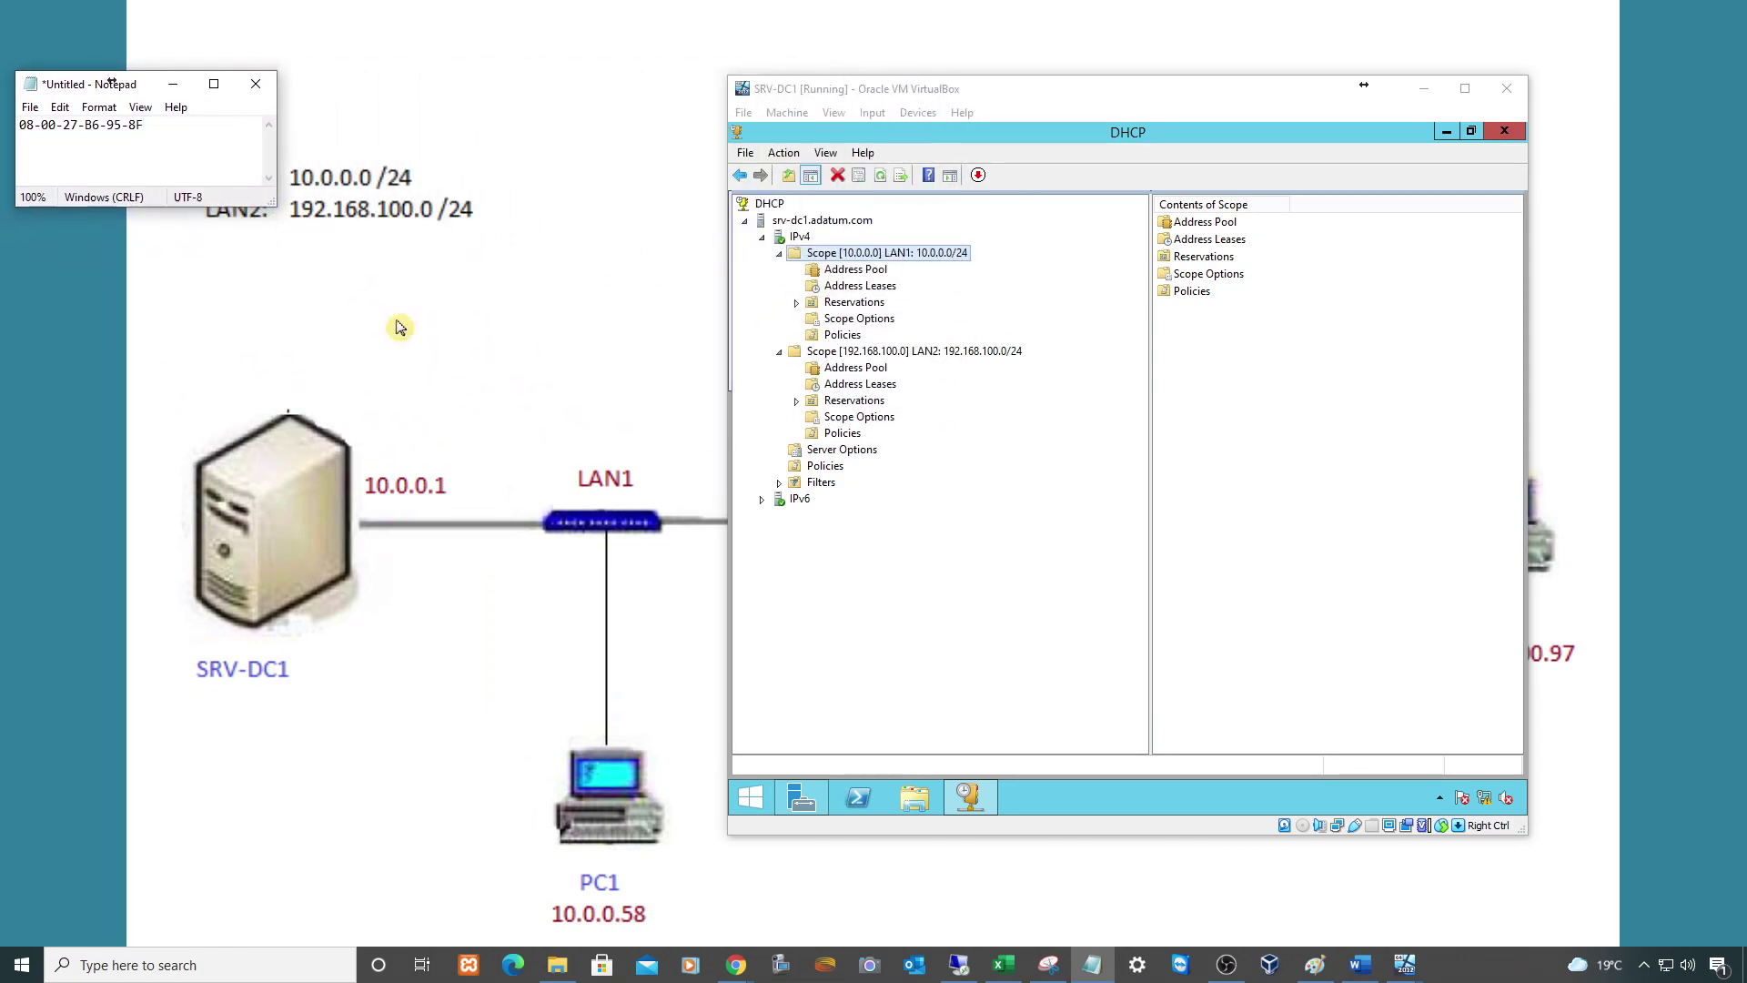
Start a new reservation in the LAN1 scope named PC1 with the IP address 10.0.0.58
click(851, 304)
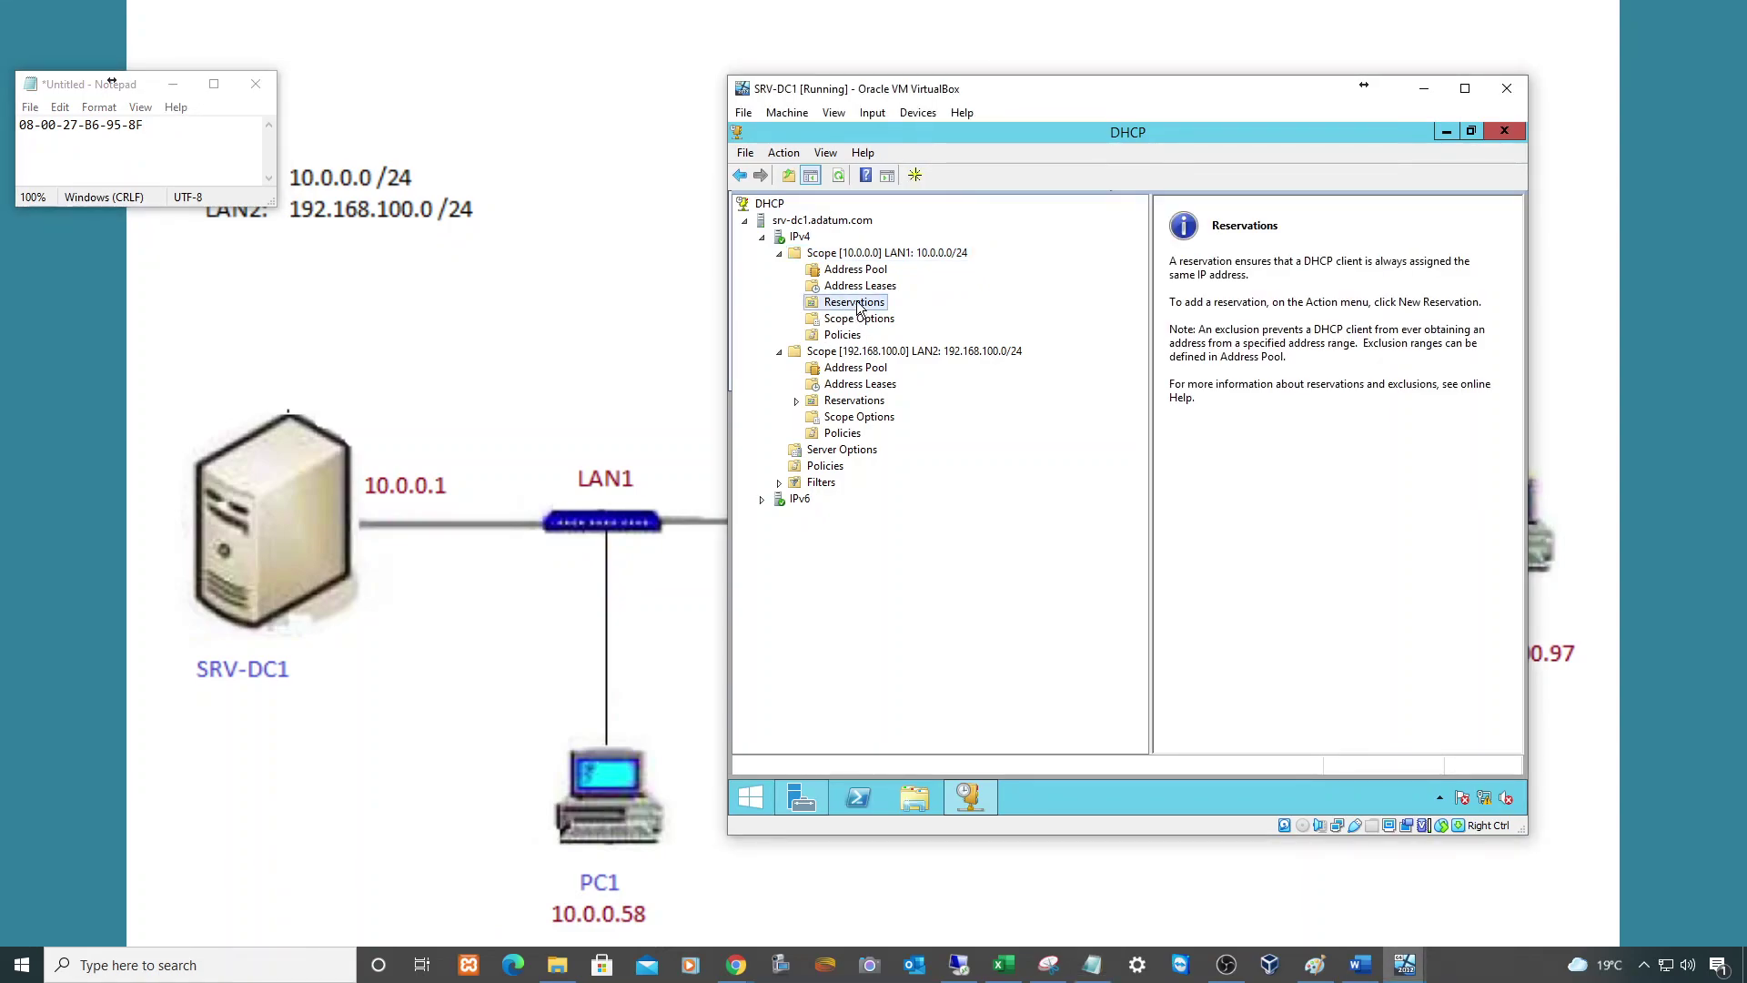
right_click(857, 307)
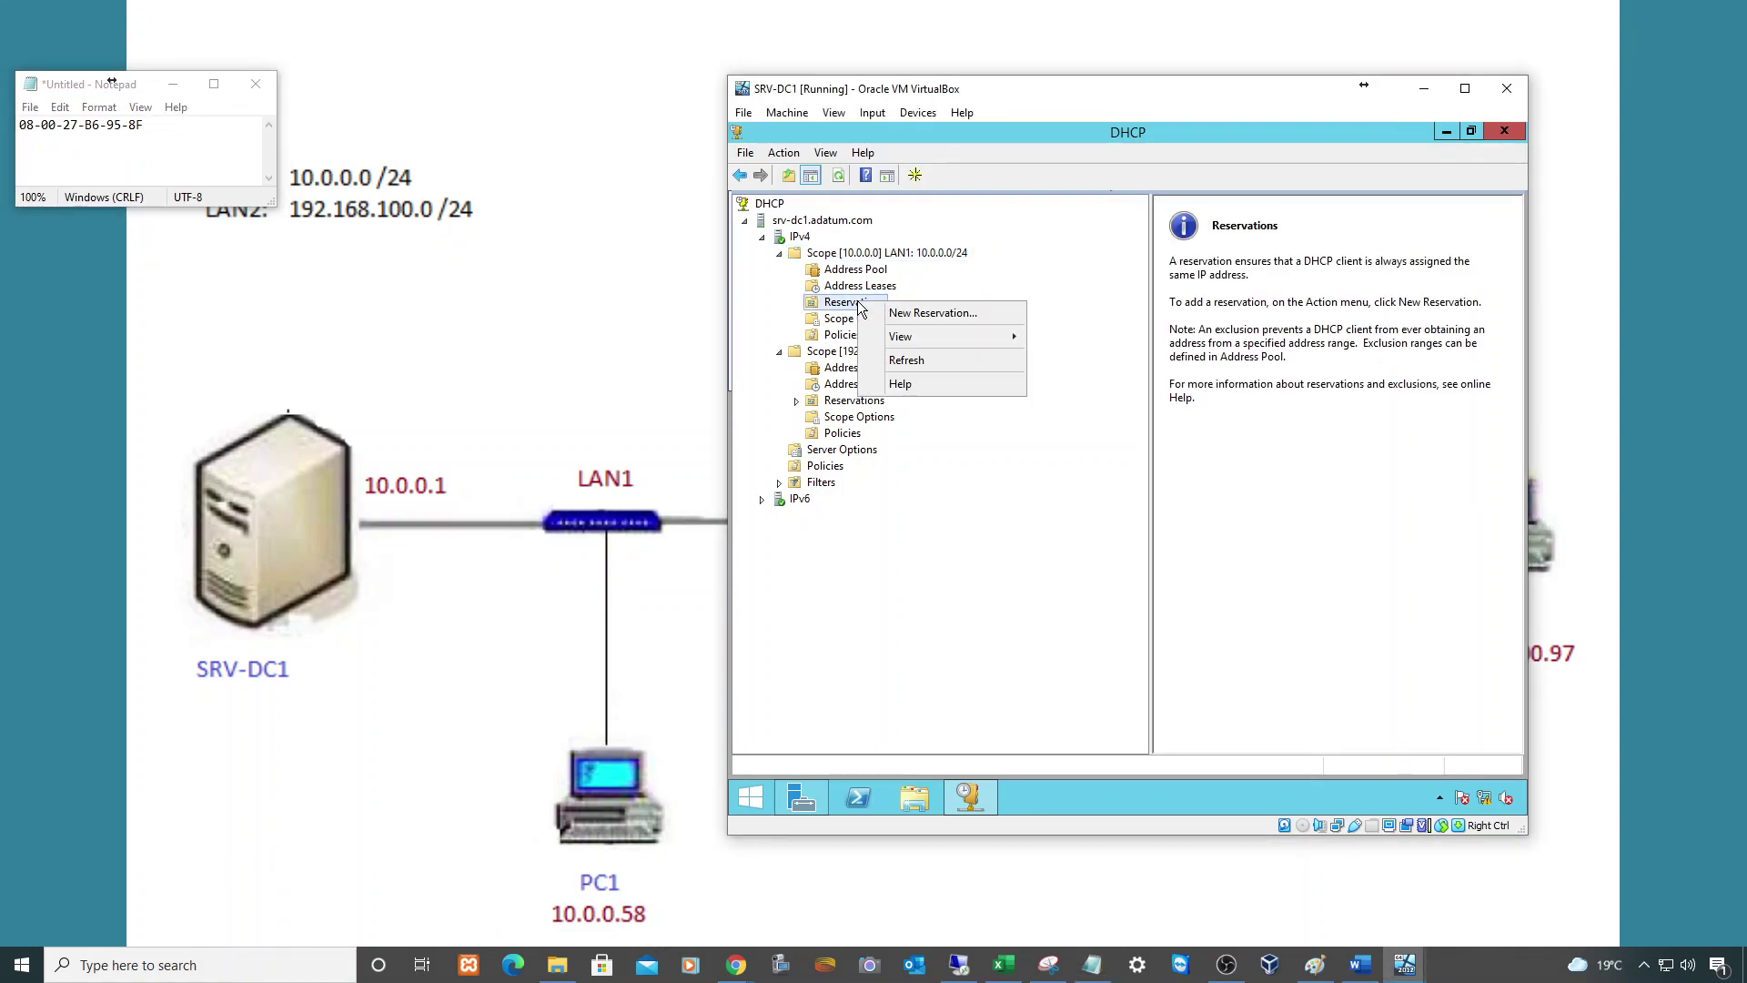
click(919, 315)
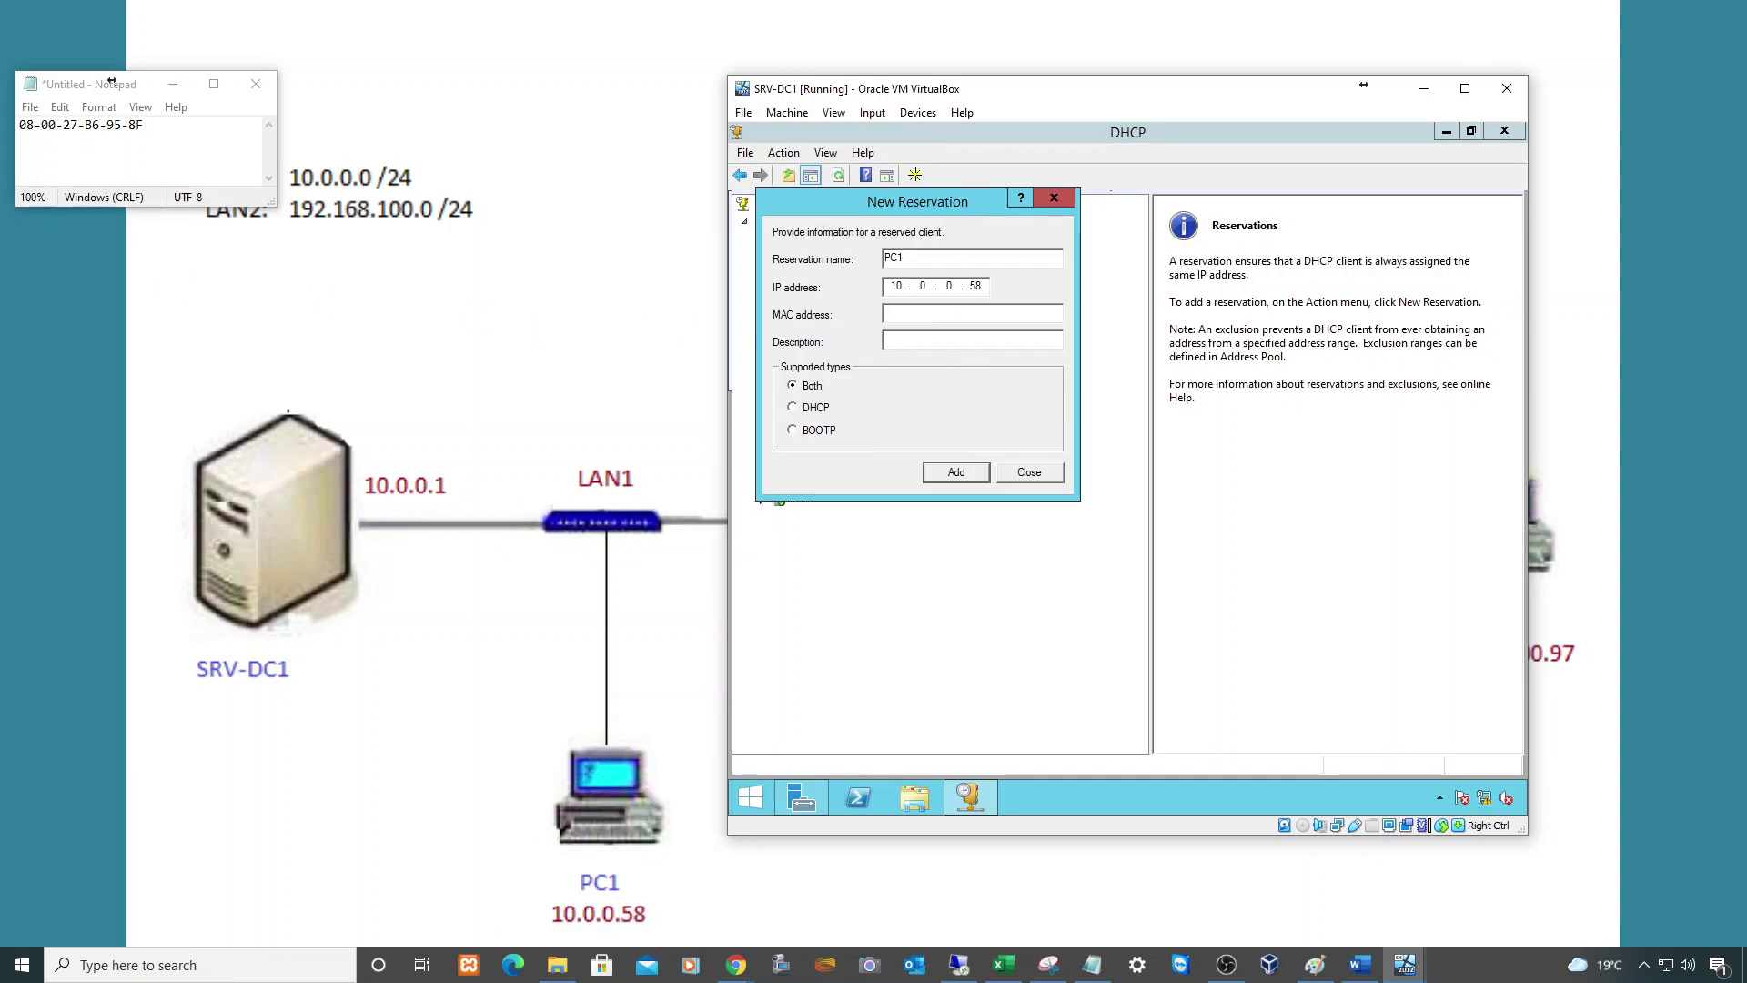
Copy the MAC address 08-00-27-B6-95-8F from Notepad into the reservation, add it, and expand the LAN1 Reservations node
key(alt+Tab)
key(ctrl+a)
key(ctrl+c)
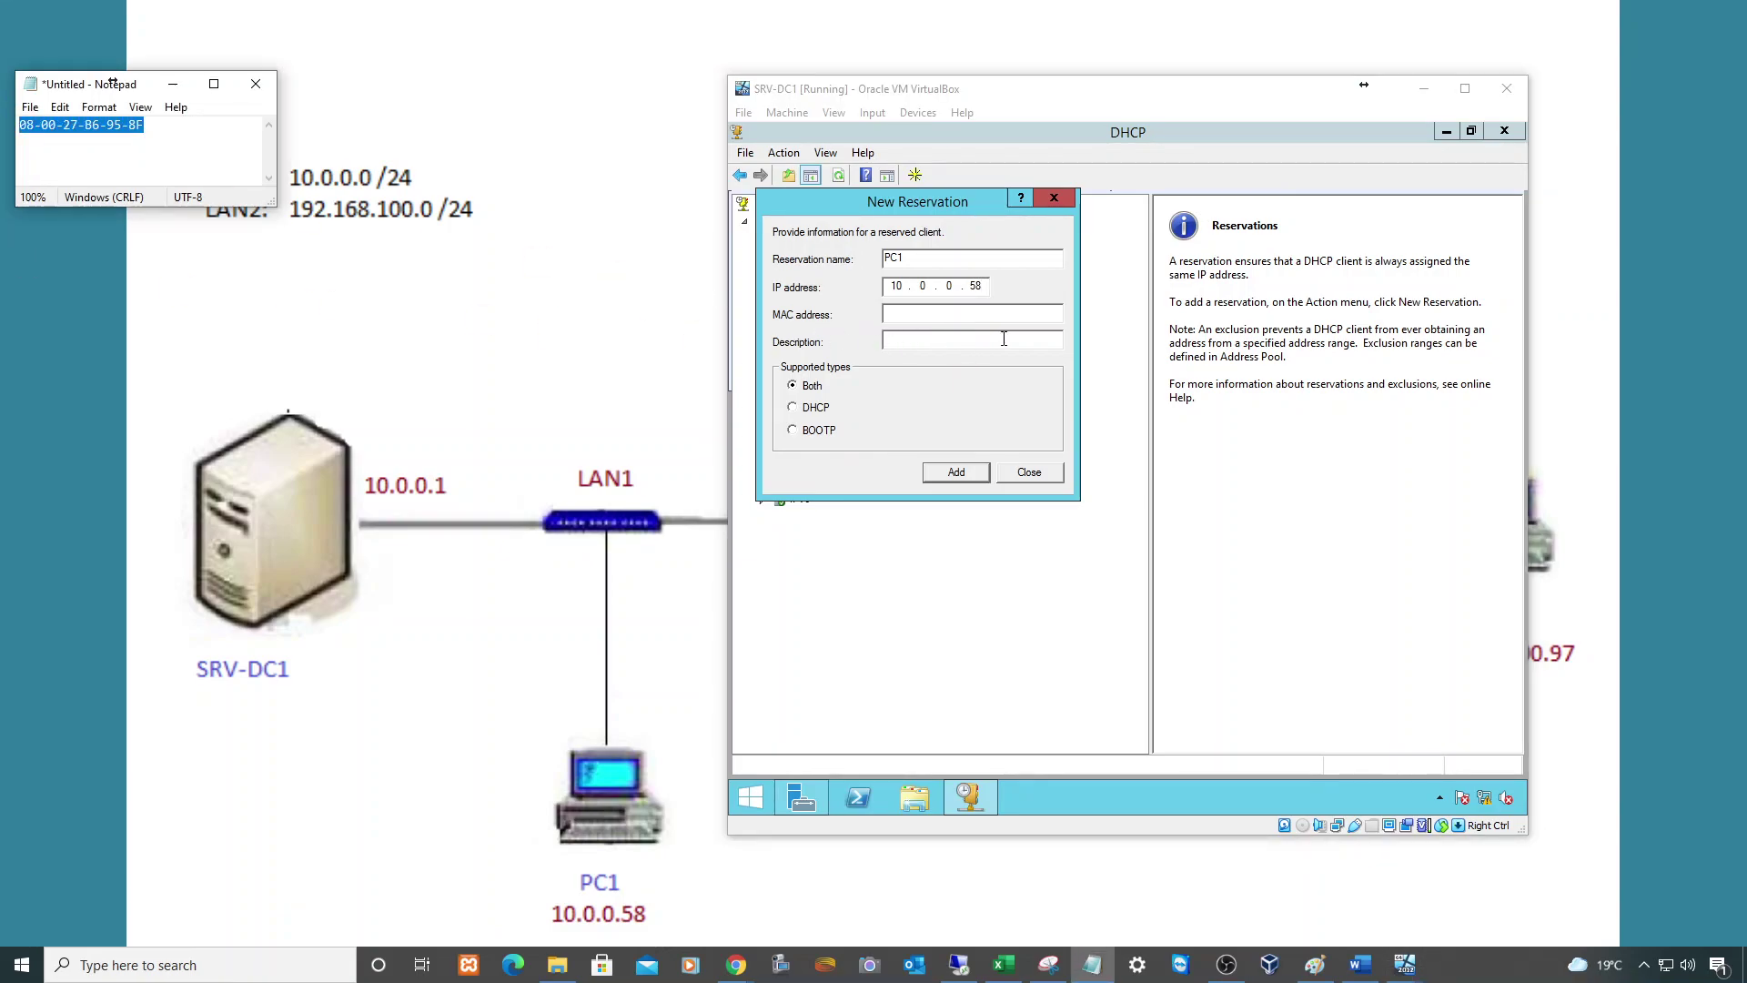
click(935, 313)
key(ctrl+v)
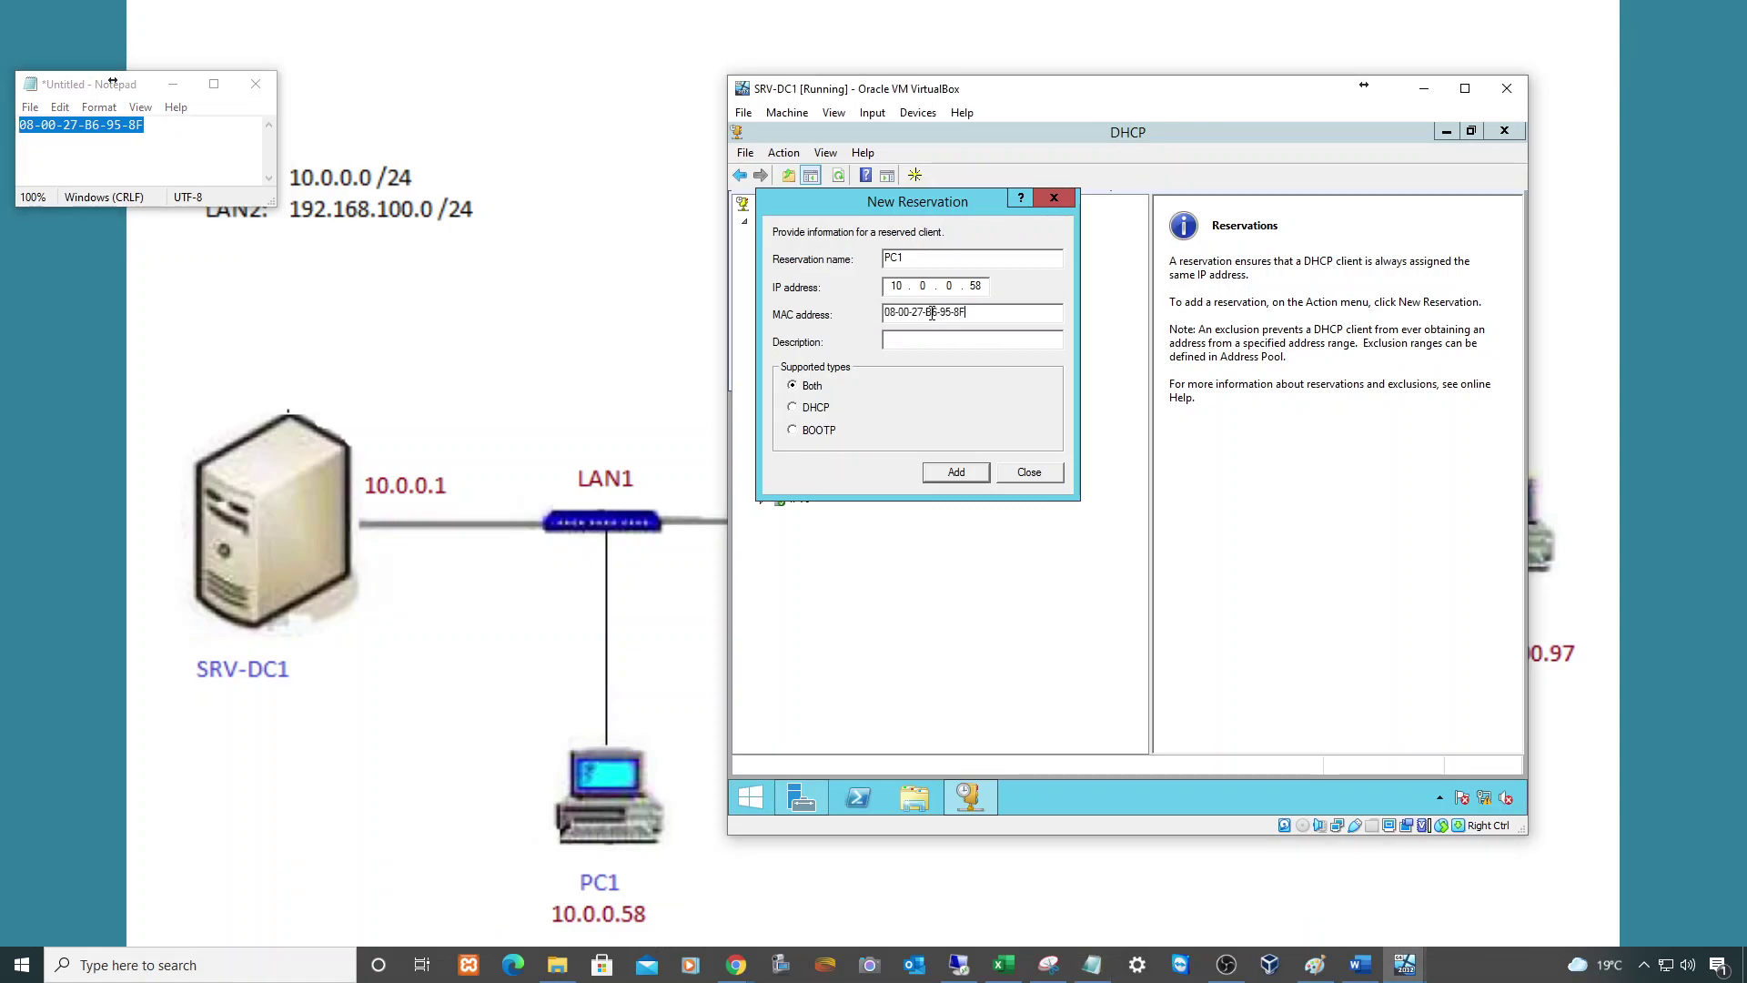
click(954, 472)
click(1030, 472)
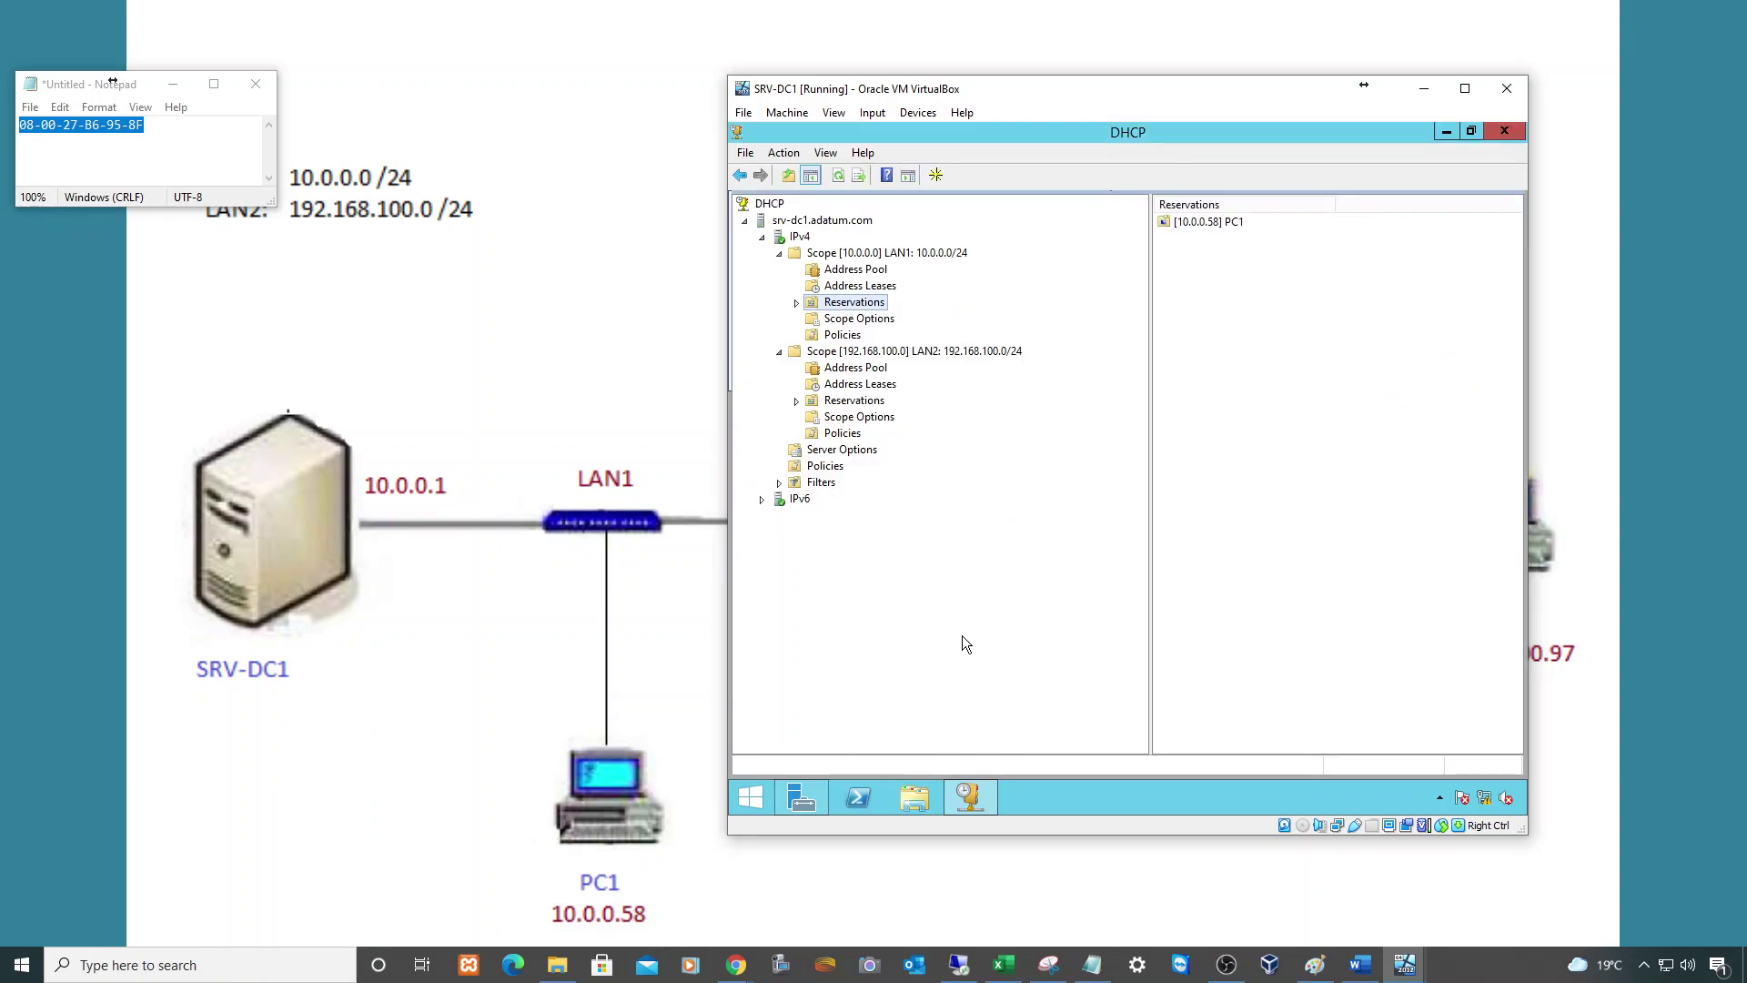
click(797, 302)
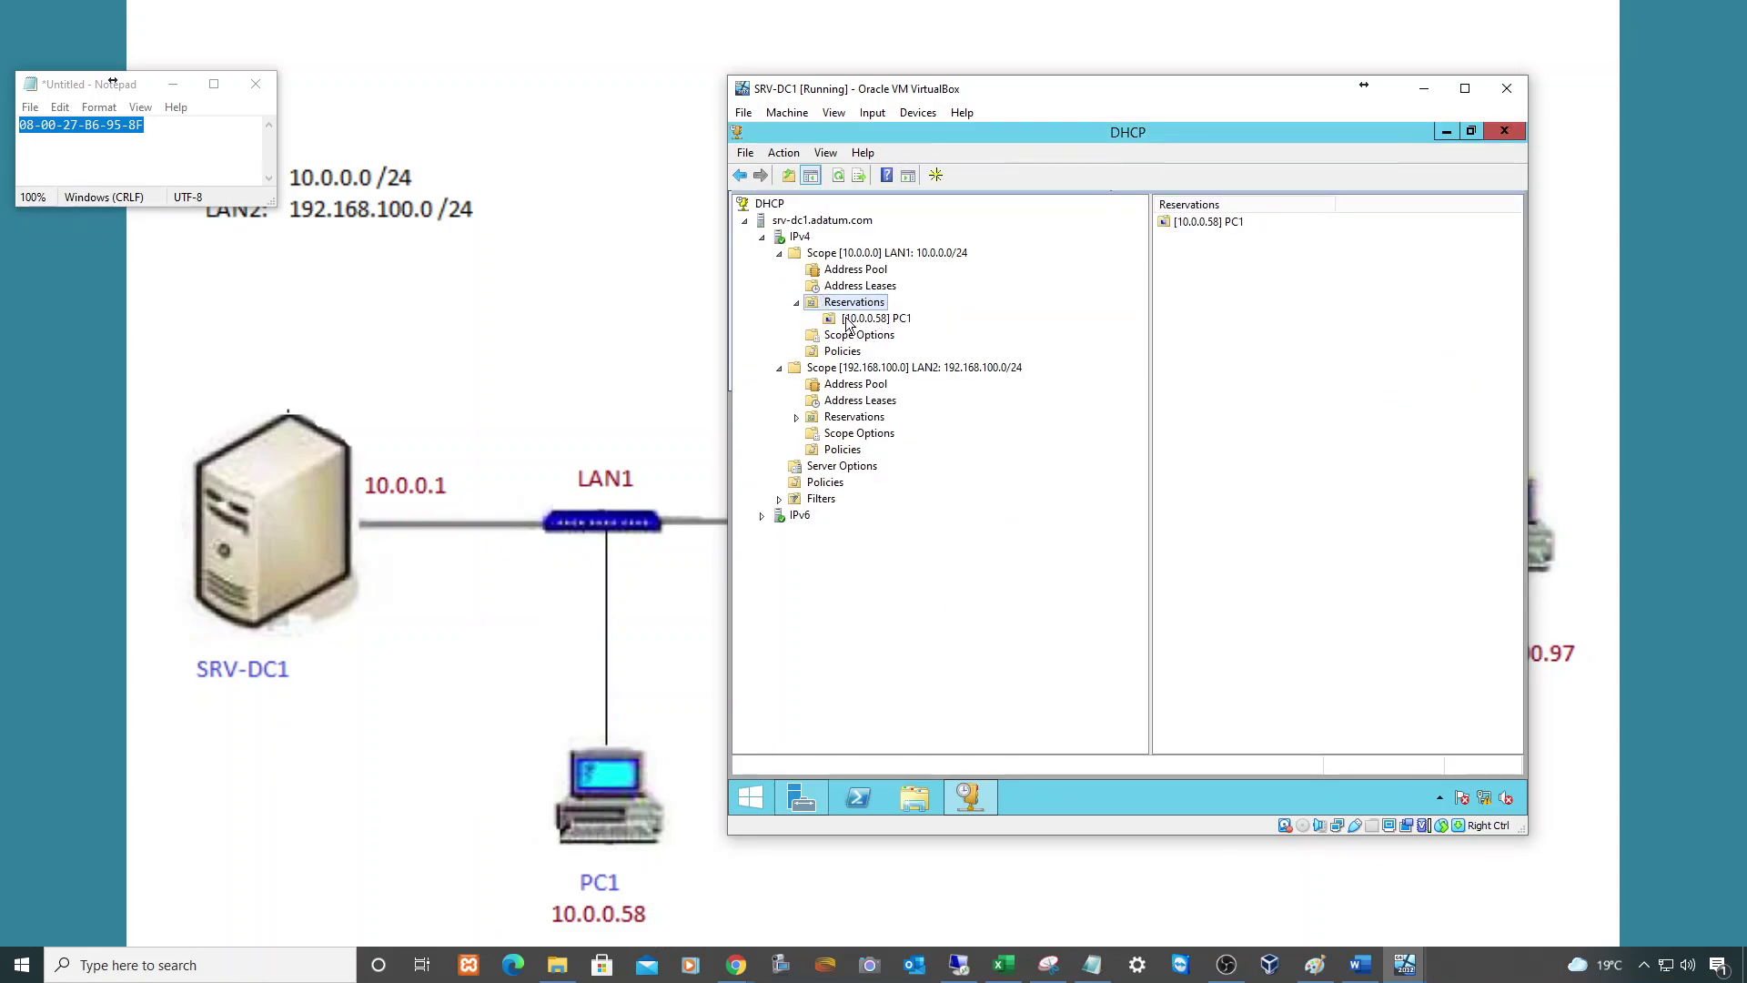
View the options of the PC1 reservation in the LAN1 scope and widen the details area
click(896, 321)
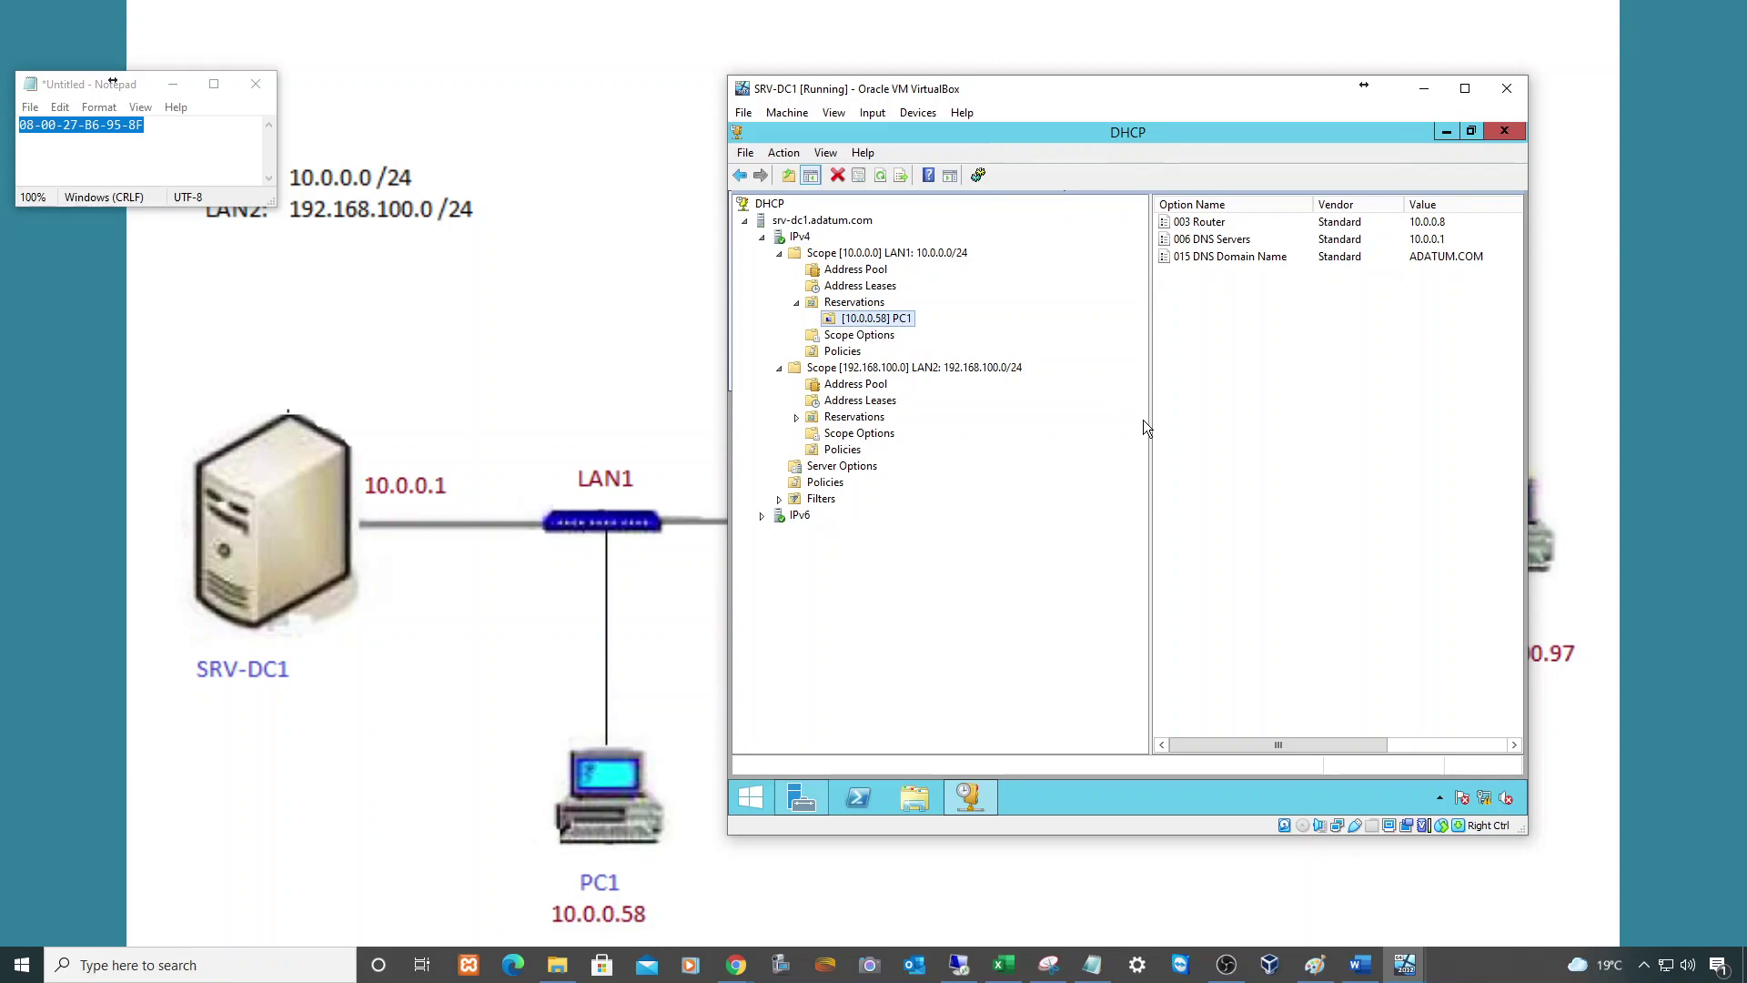
drag(1151, 424, 1040, 428)
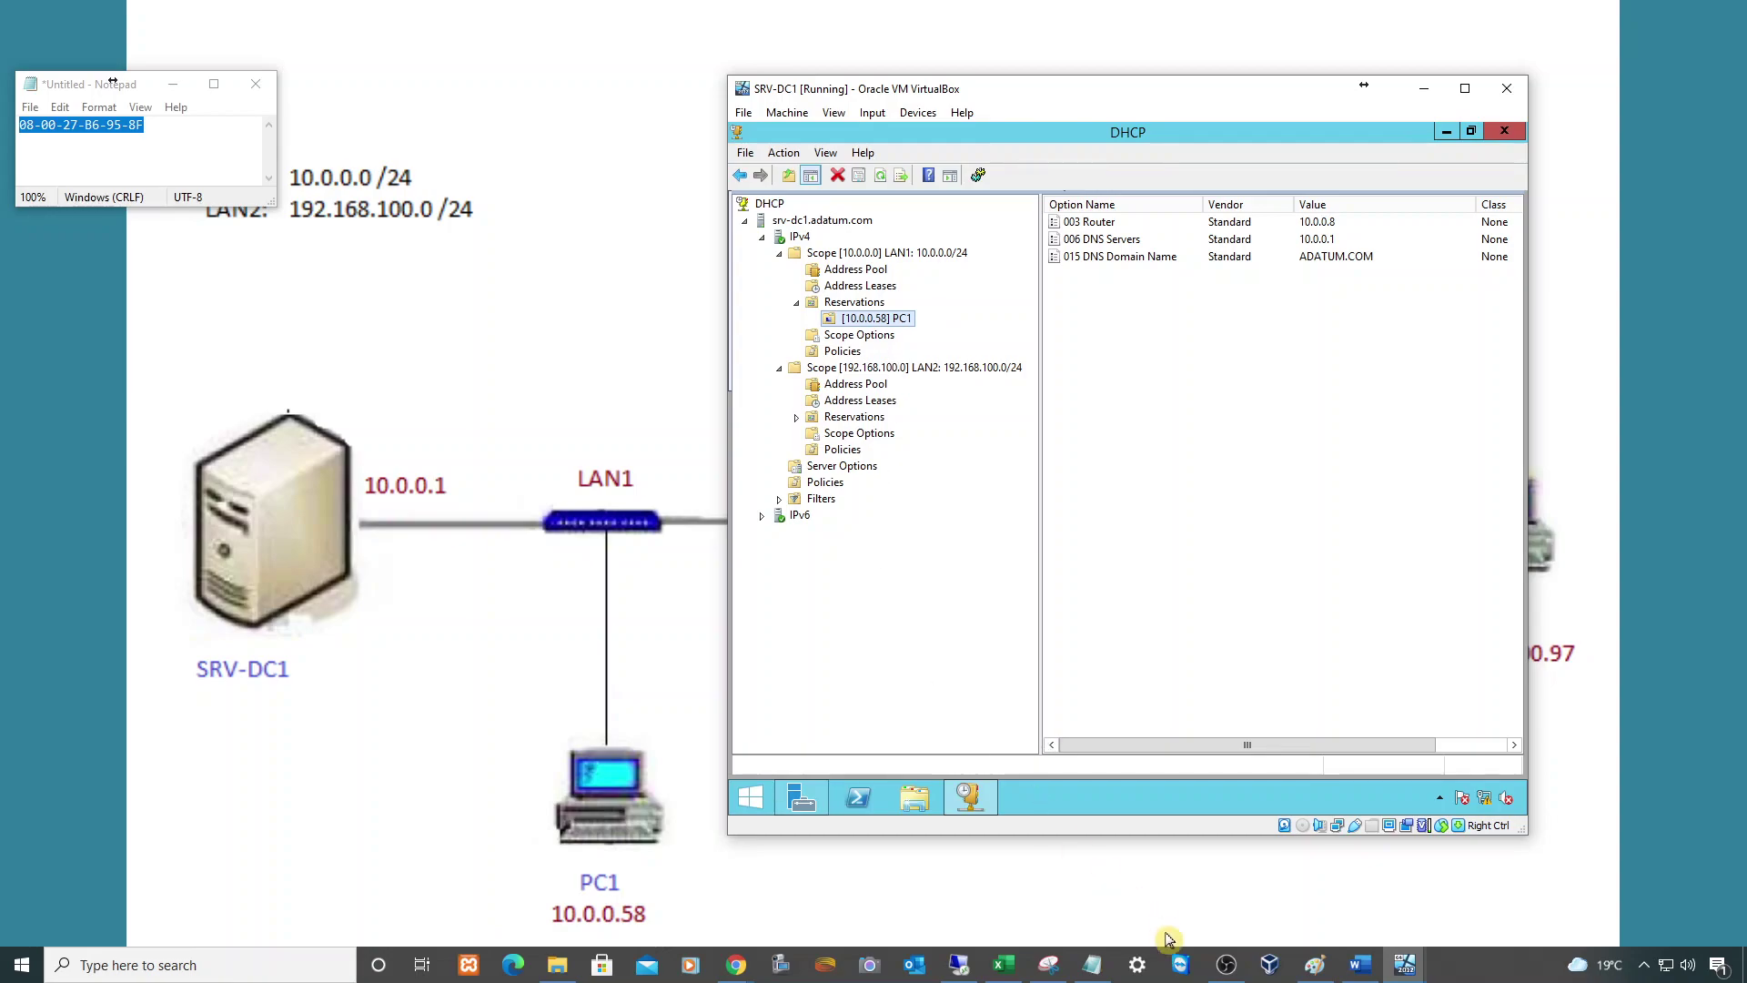
Switch to the PC1 machine, close its command prompt, and open the Network and Sharing Center
mouse_move(1404, 965)
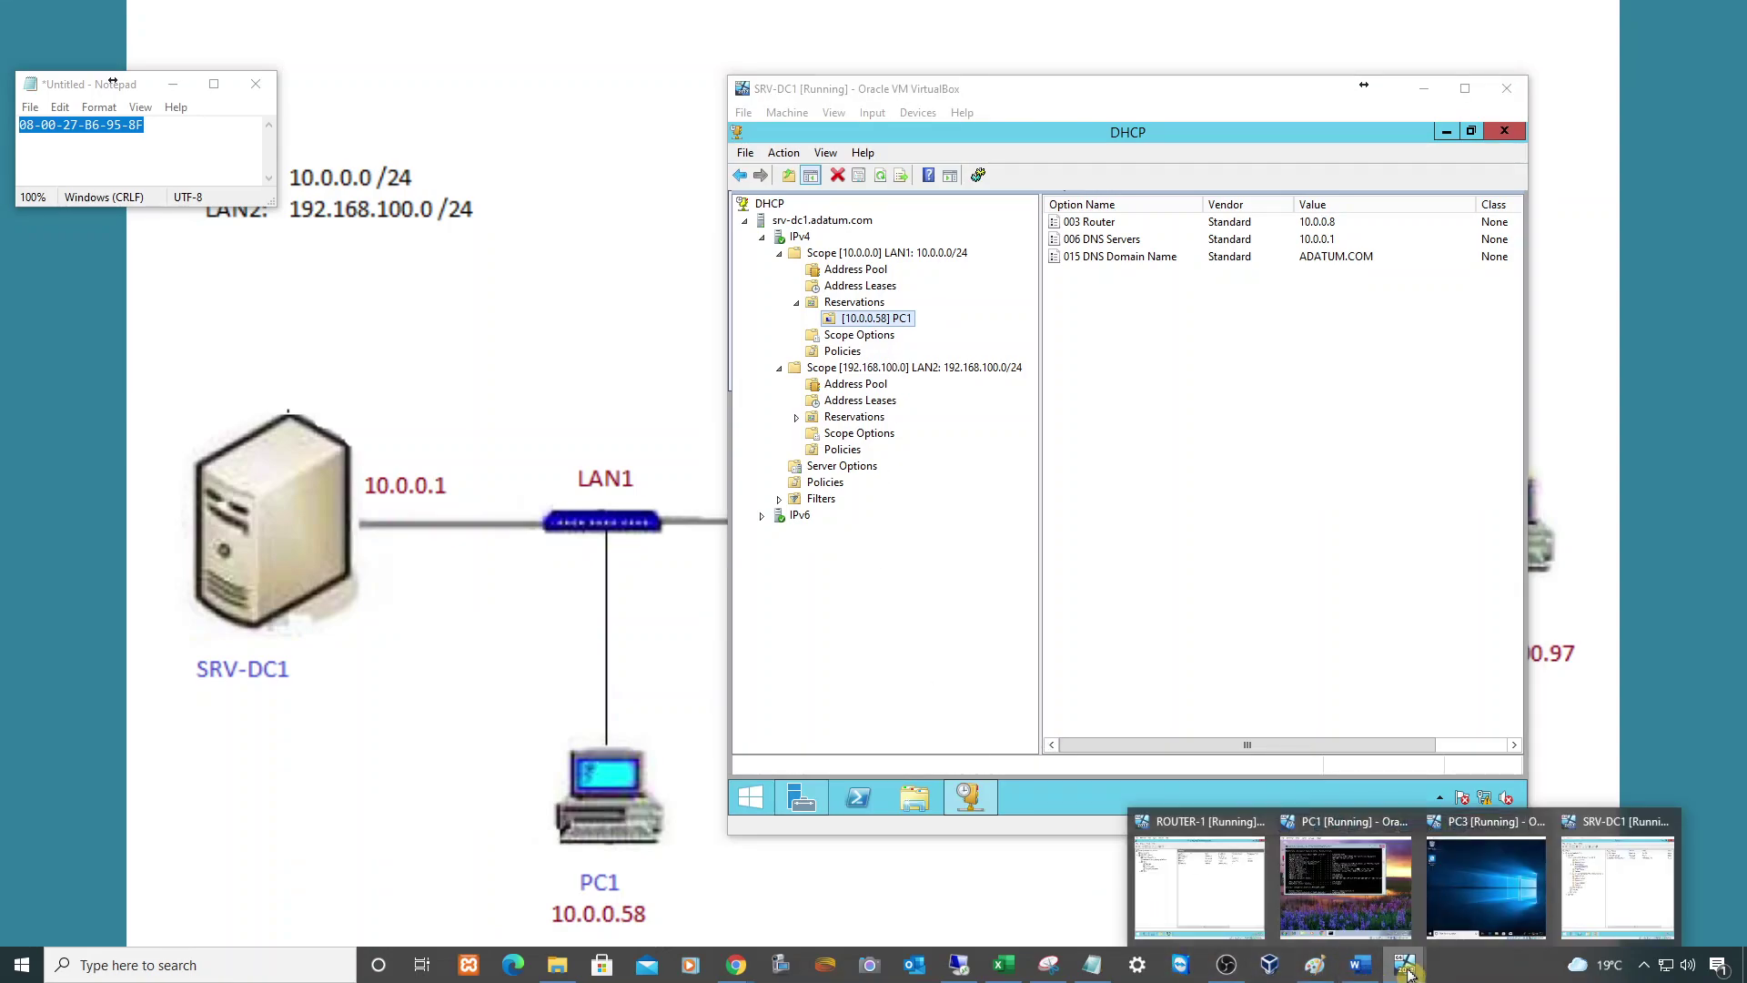
click(1345, 873)
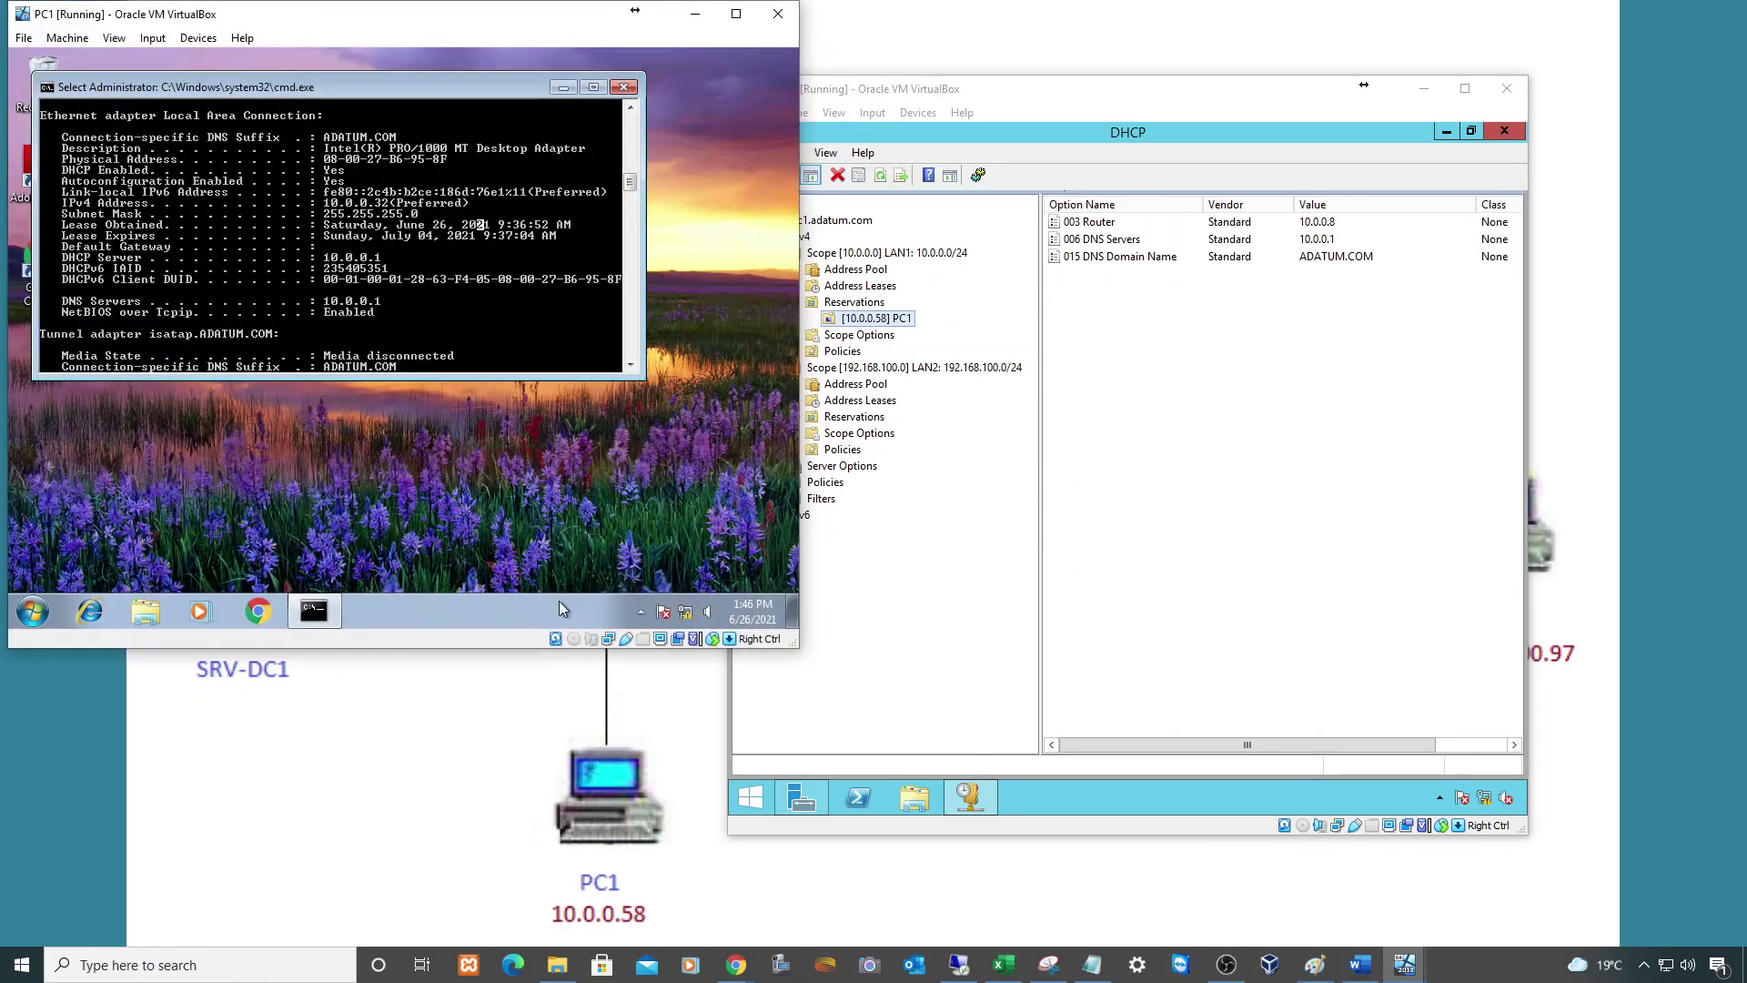
click(623, 86)
right_click(692, 613)
click(685, 596)
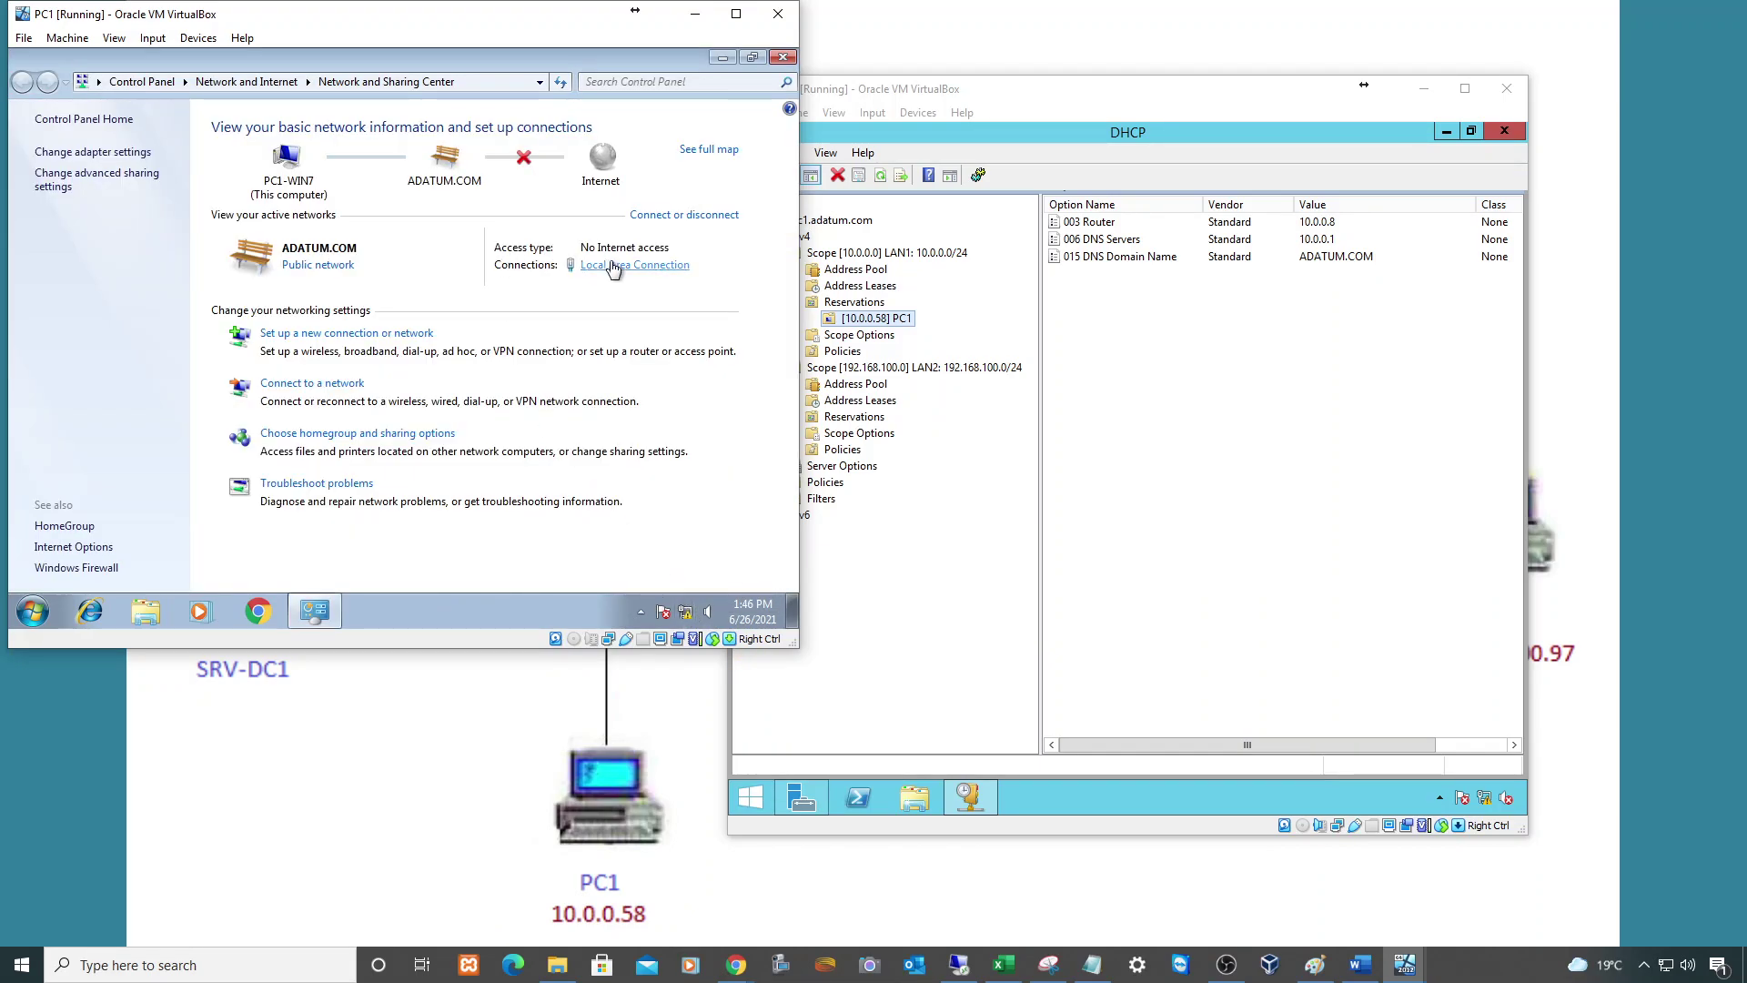
Check the IPv4 address in PC1's Local Area Connection details, and close the details and status dialogs
click(613, 266)
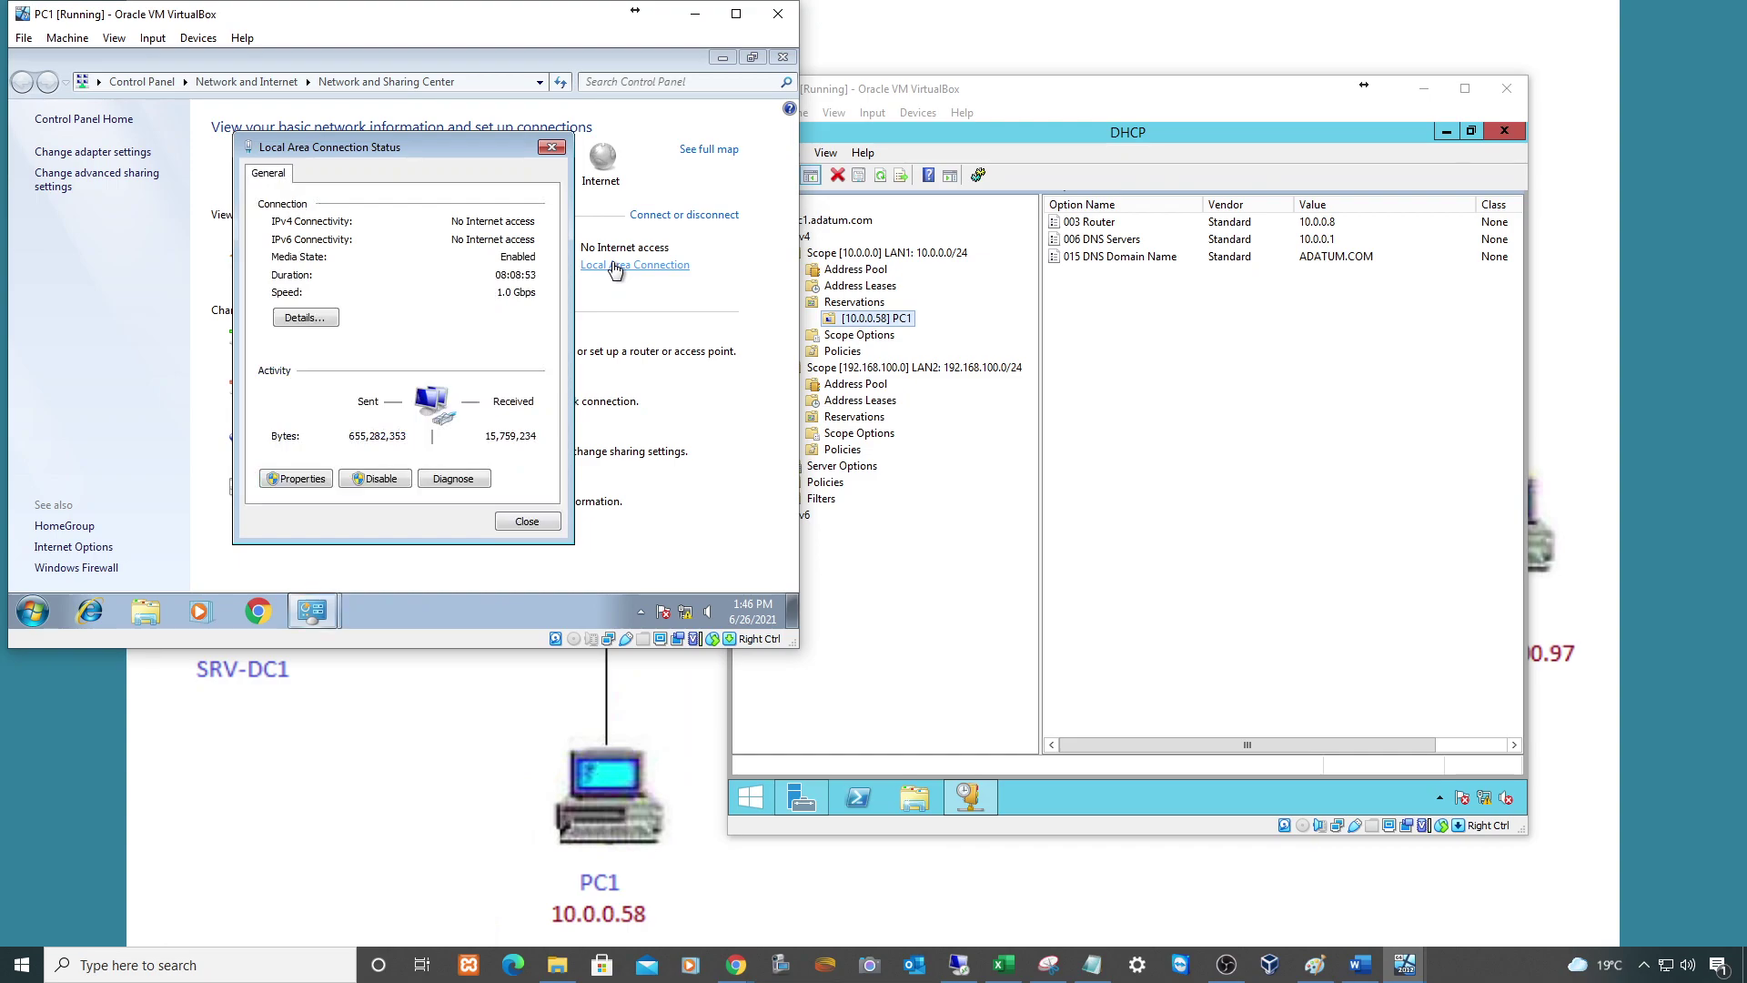
click(323, 319)
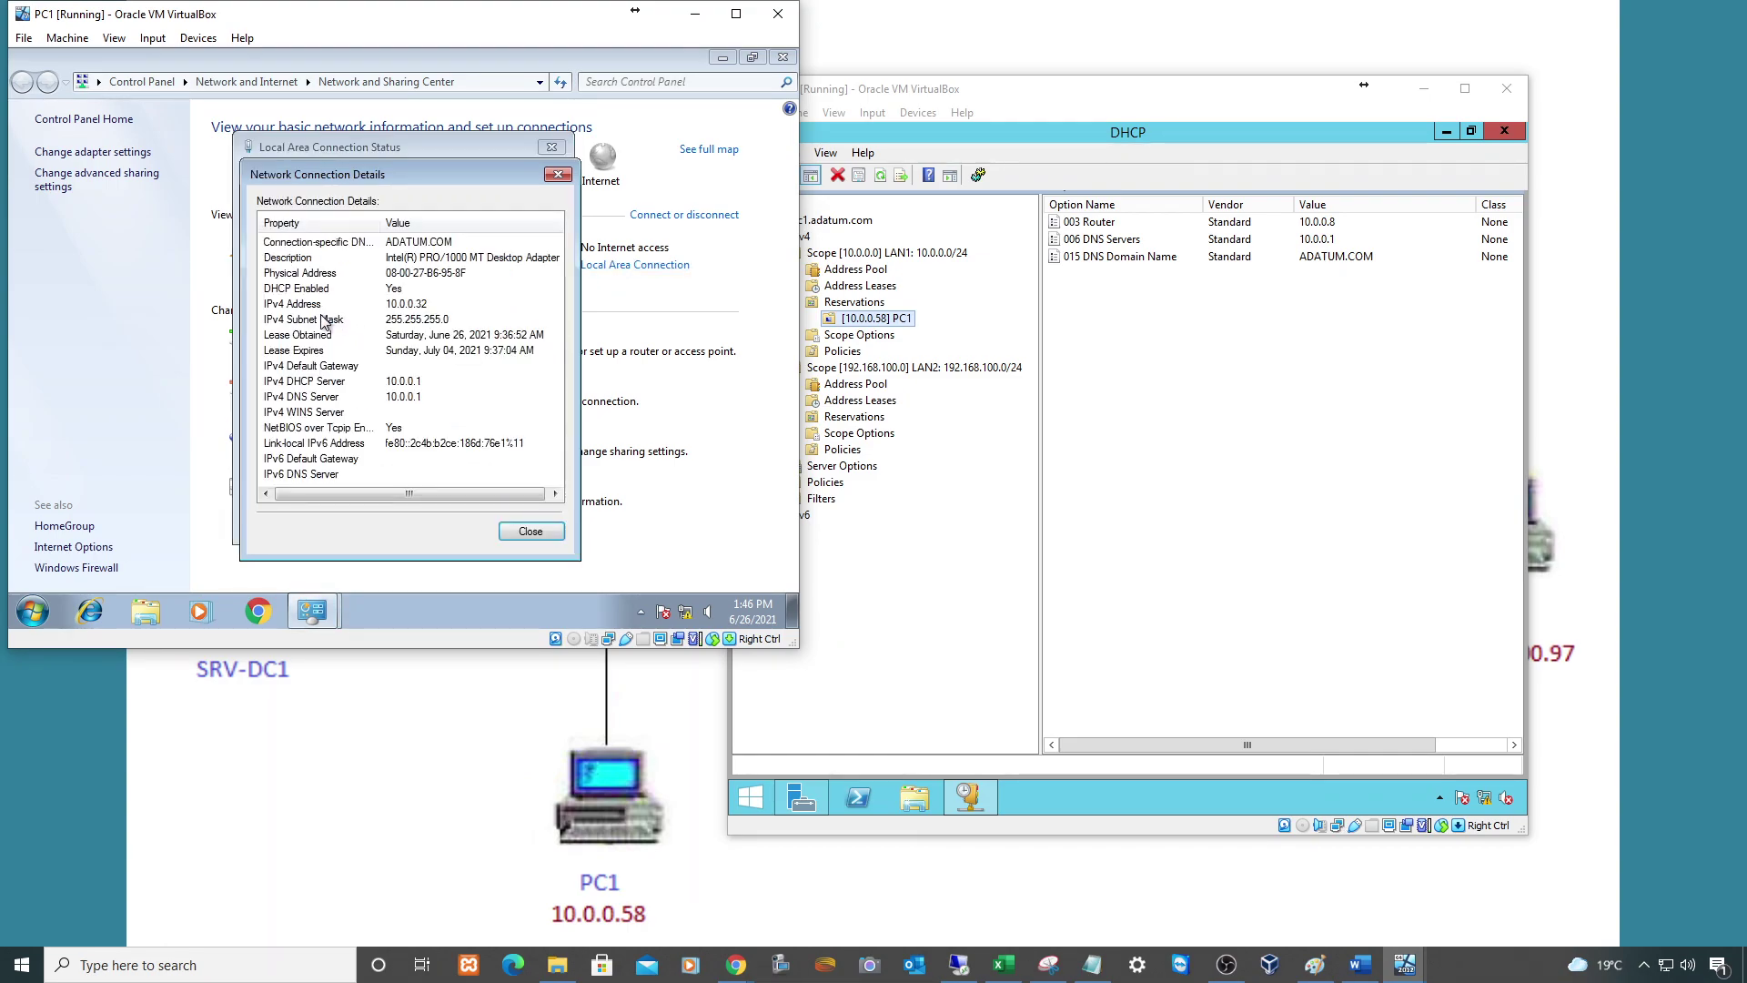
click(410, 307)
click(524, 534)
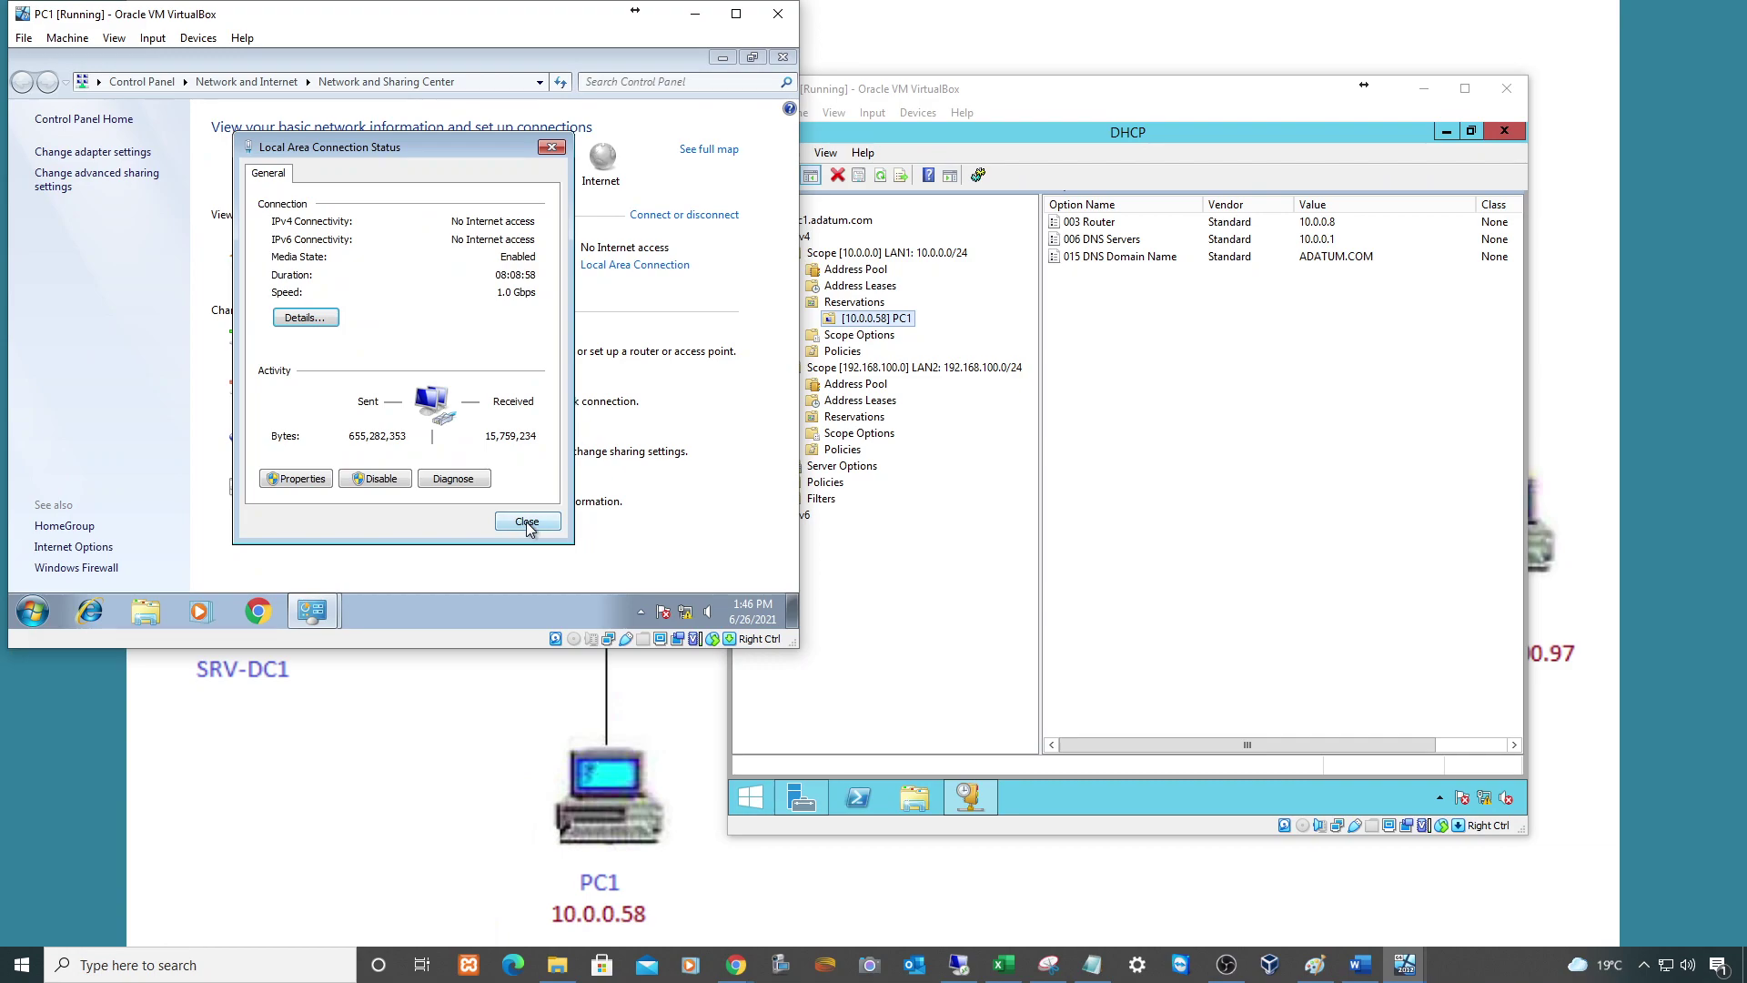
click(528, 526)
Disconnect and reconnect PC1's virtual network adapter through VirtualBox so it requests a new DHCP lease
click(198, 38)
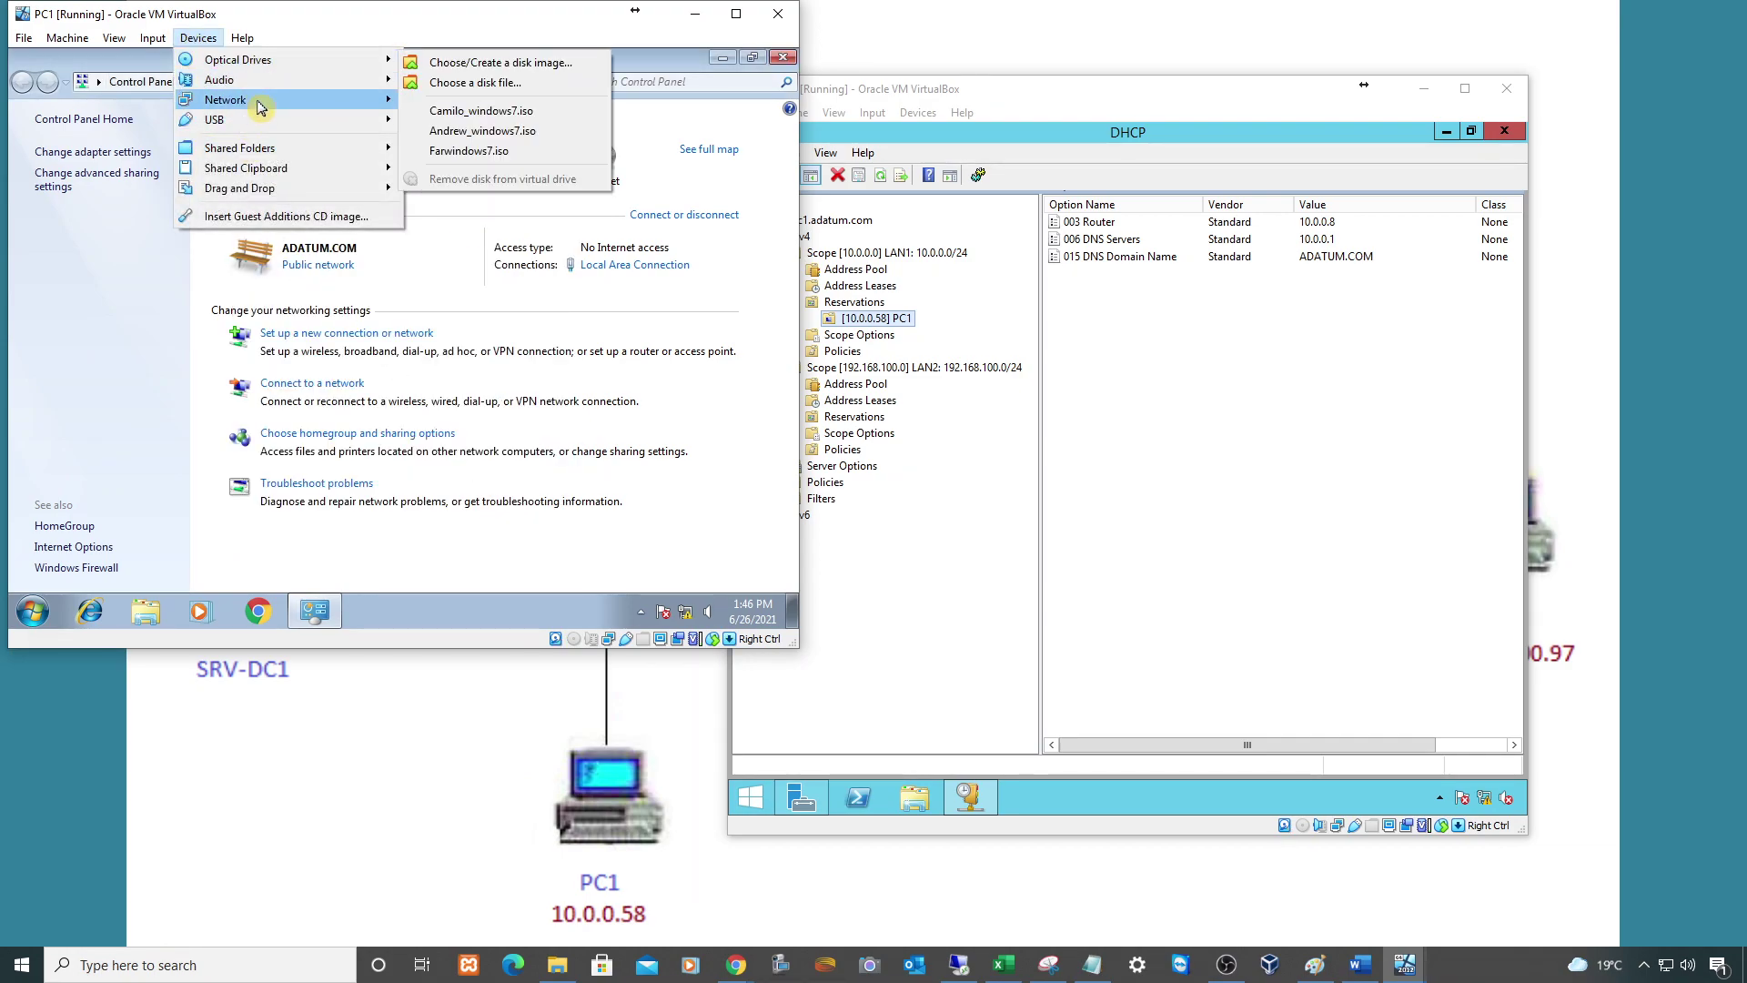
mouse_move(257, 102)
click(460, 128)
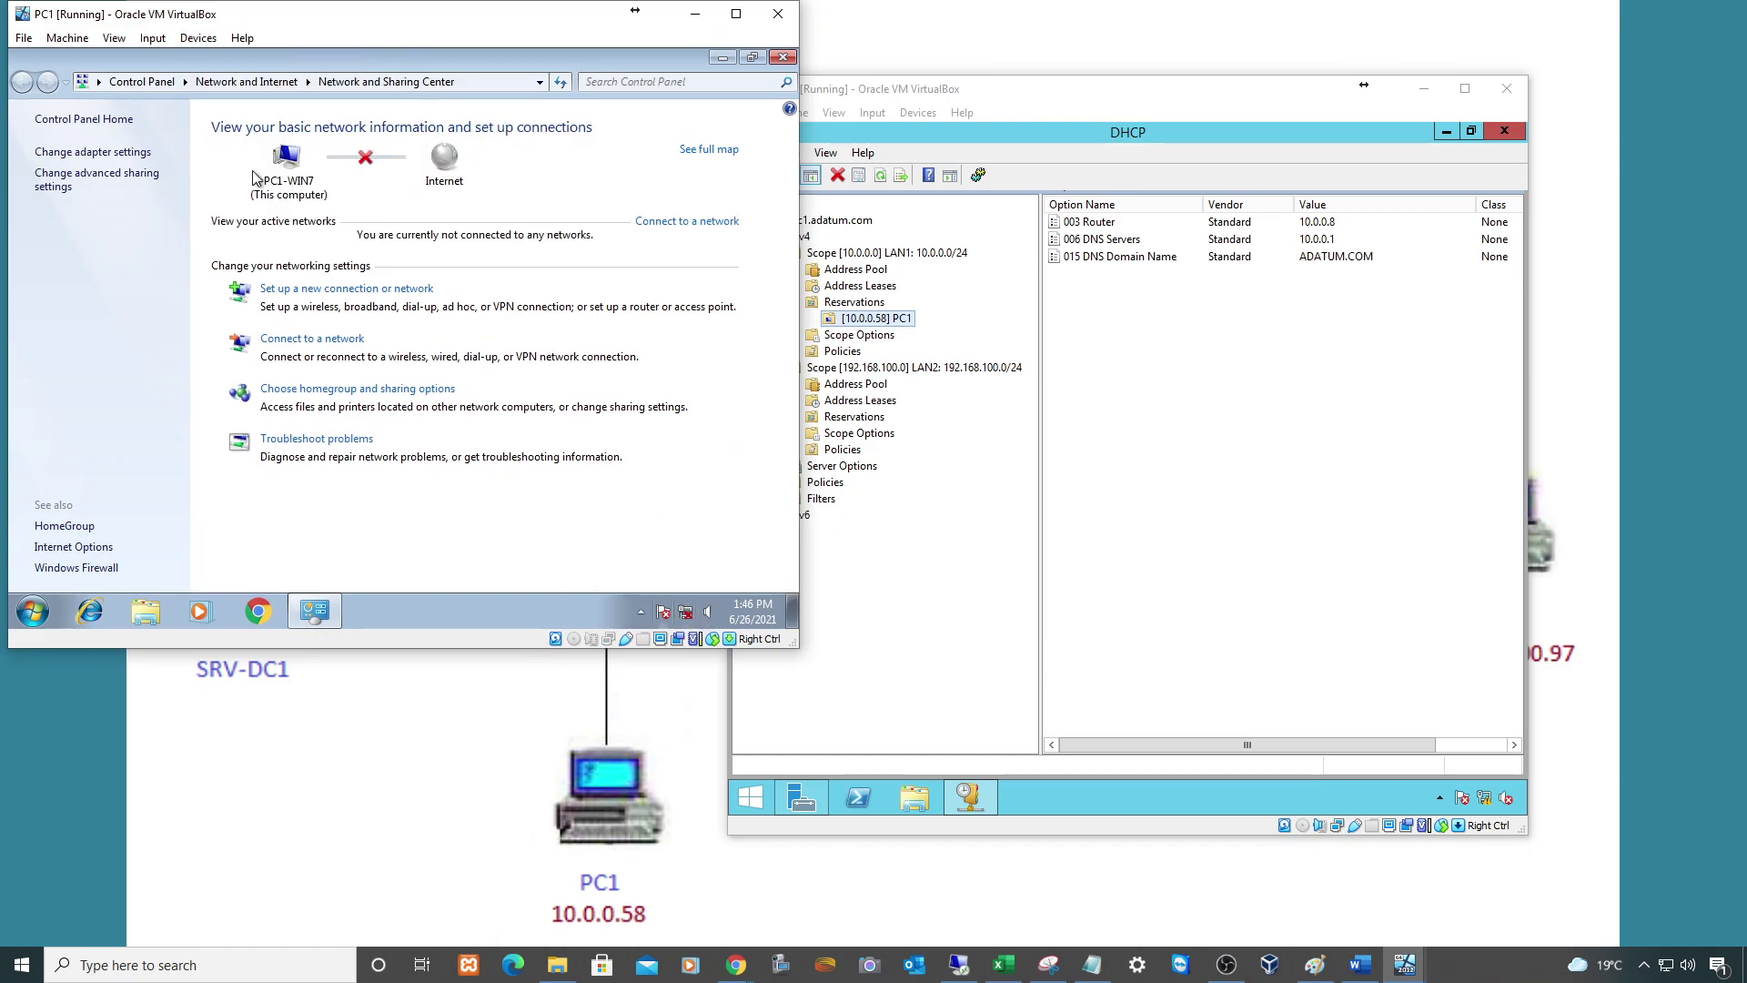
click(201, 40)
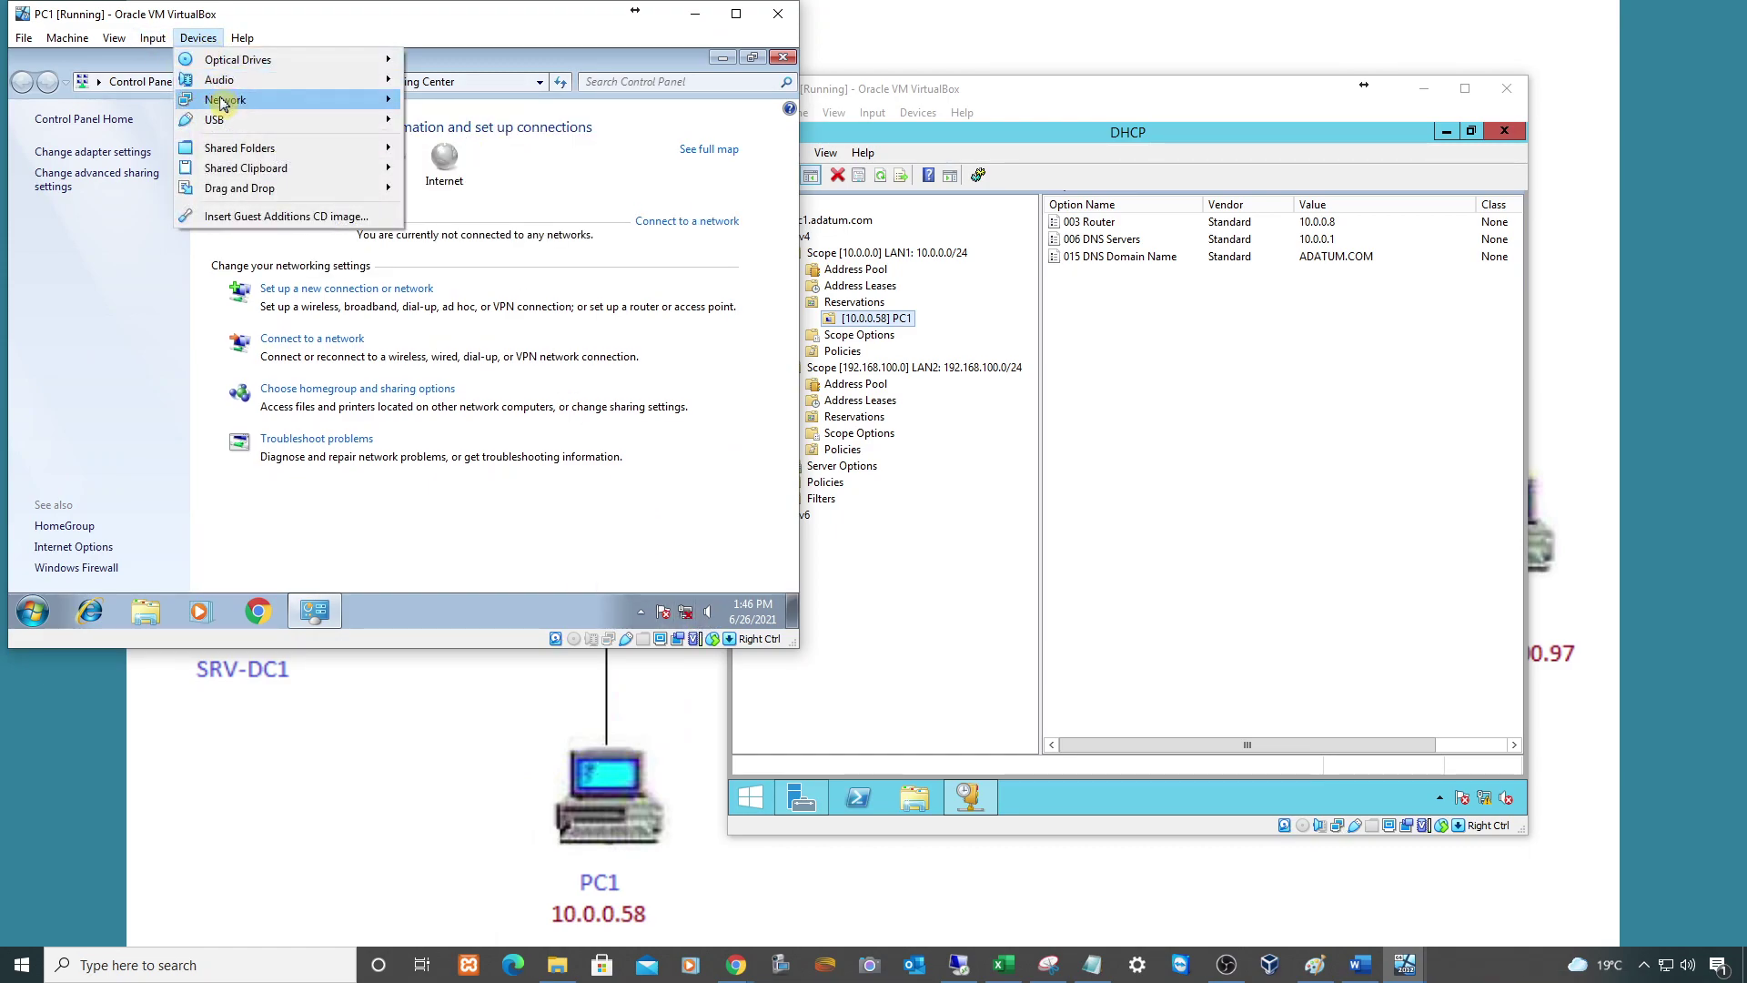
mouse_move(233, 100)
click(459, 128)
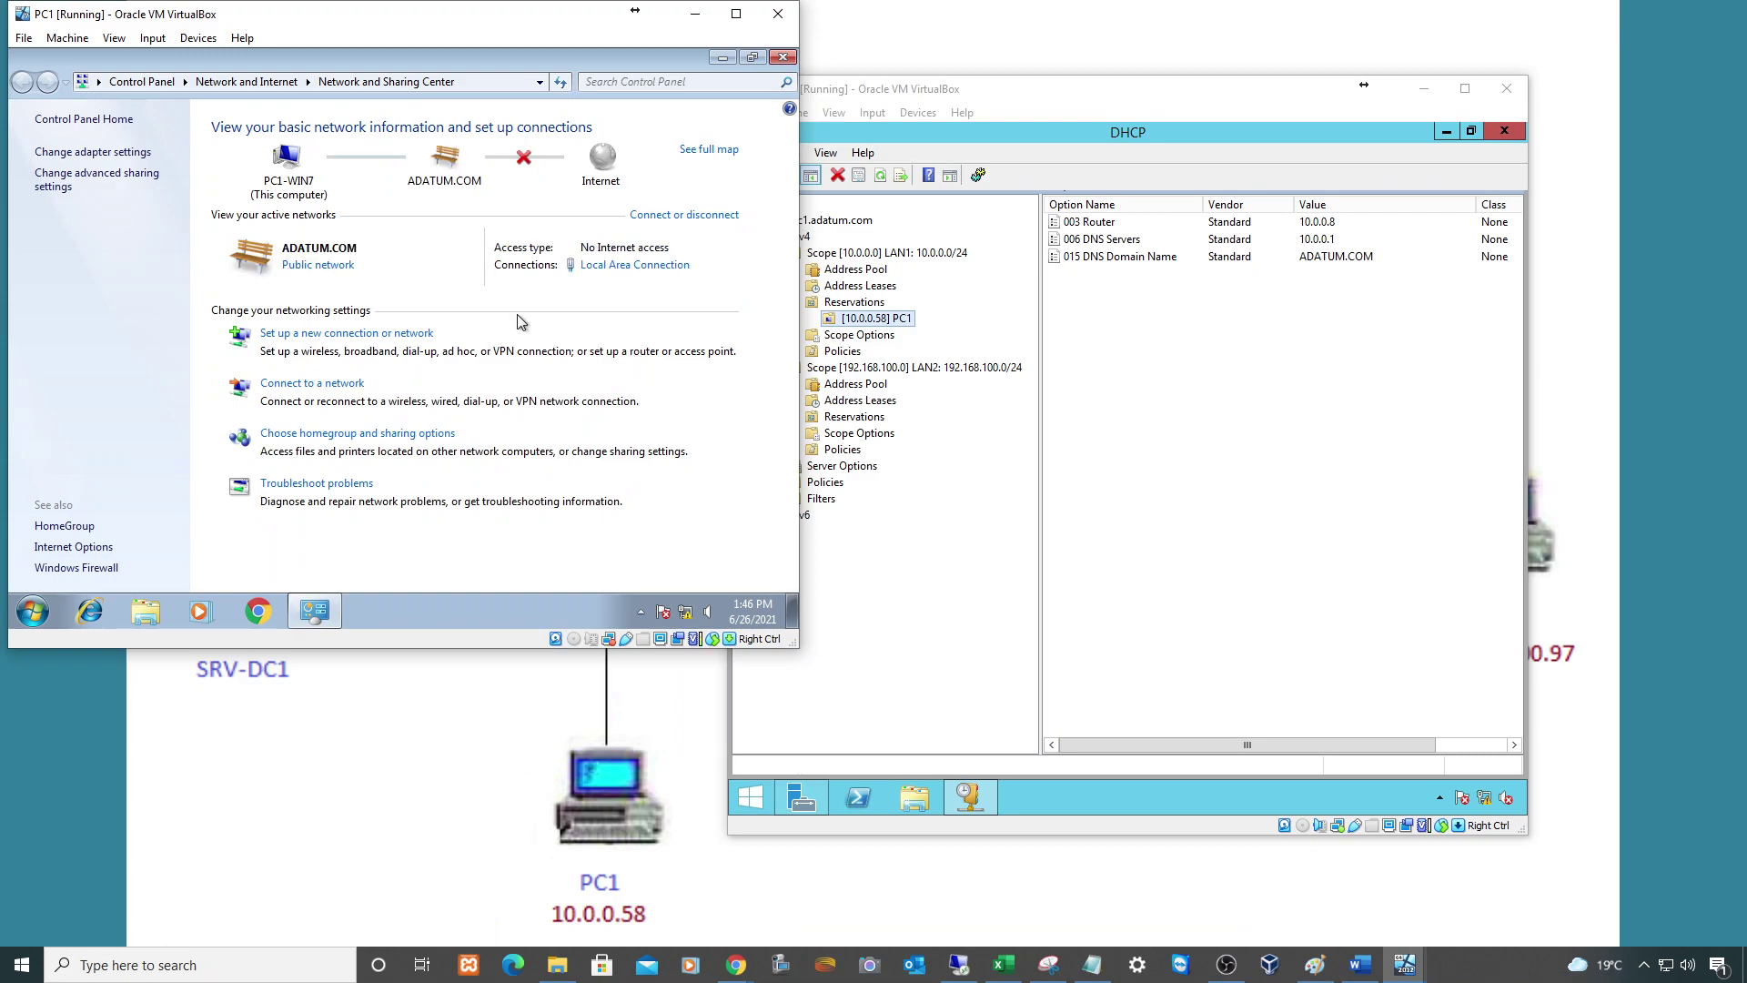
Open PC1's Local Area Connection details again and check the IPv4 address it received after reconnecting
click(635, 265)
click(308, 319)
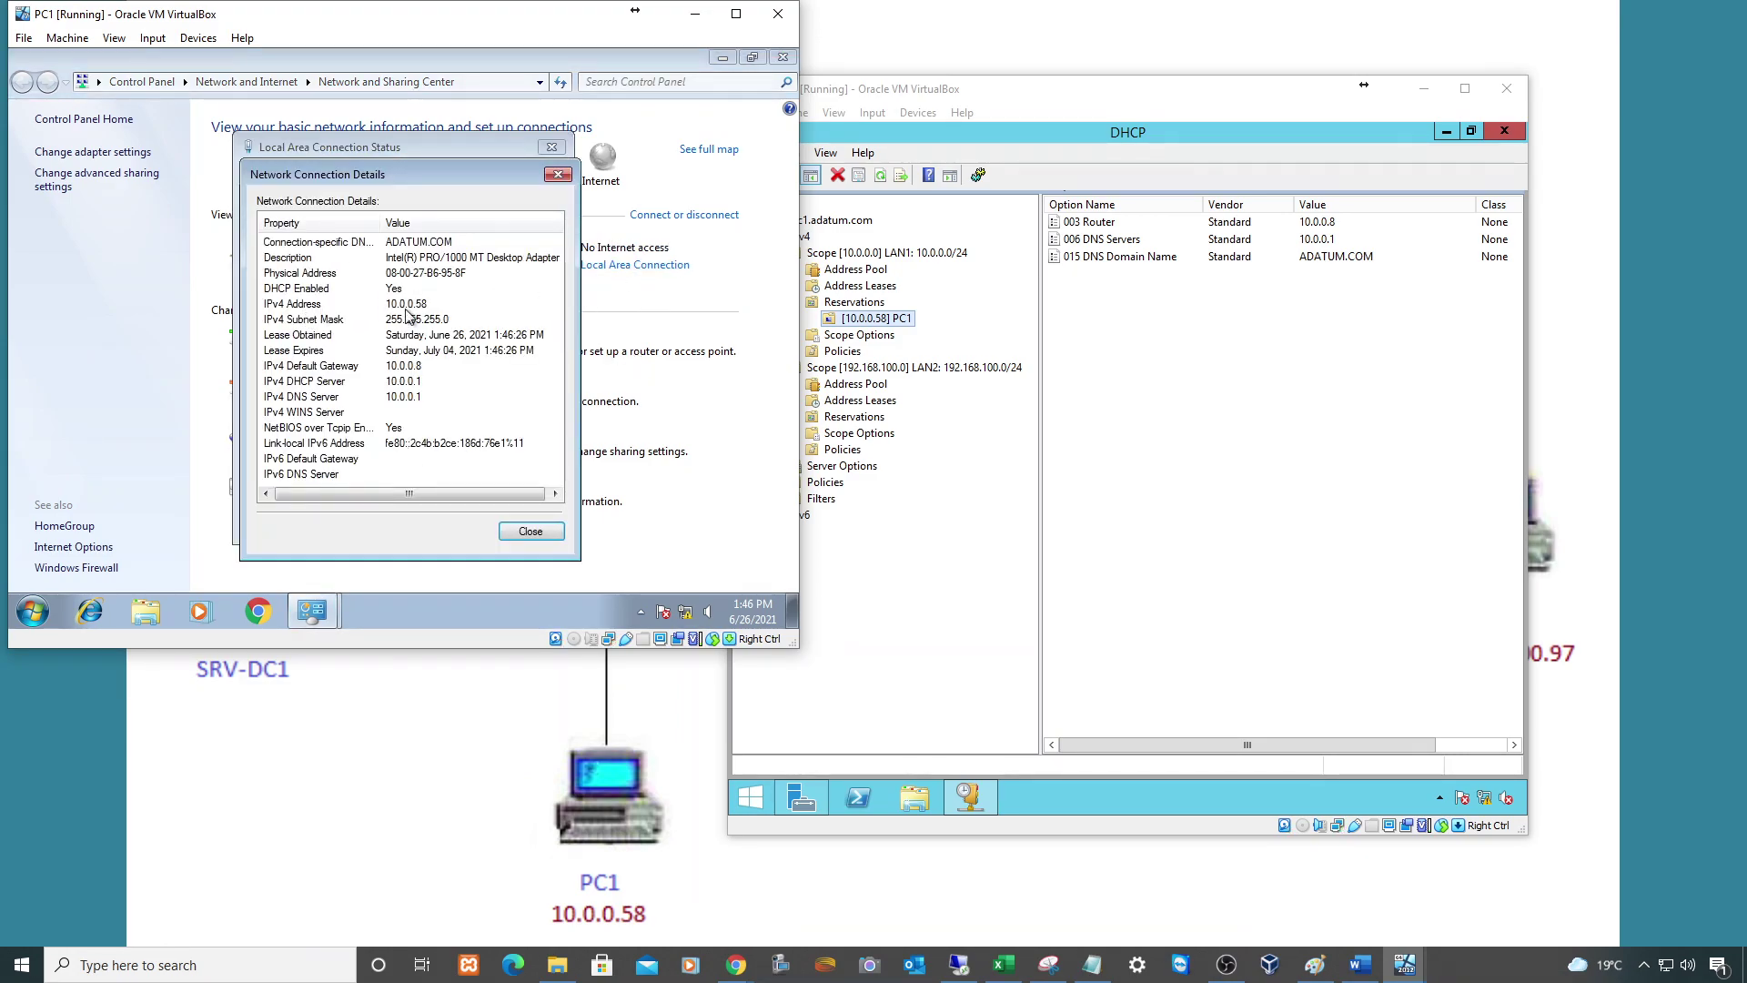
click(401, 303)
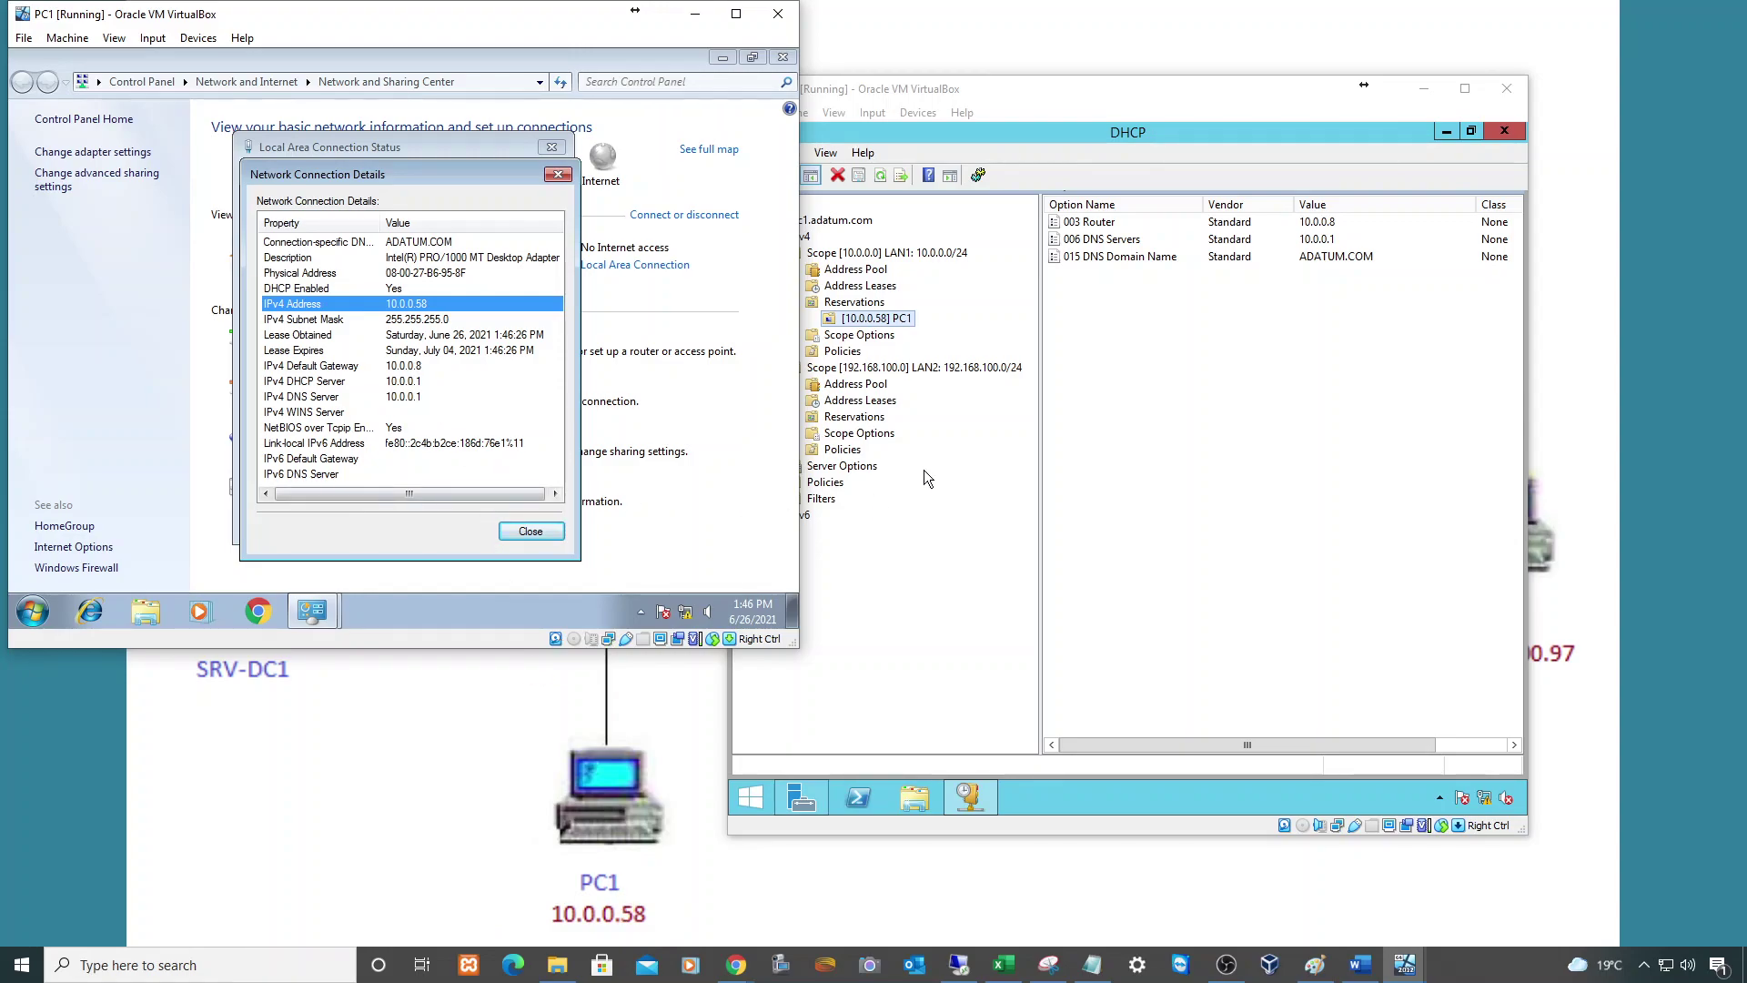
Return to the DHCP console on SRV-DC1 and examine PC1's entry in the LAN1 address leases
click(941, 442)
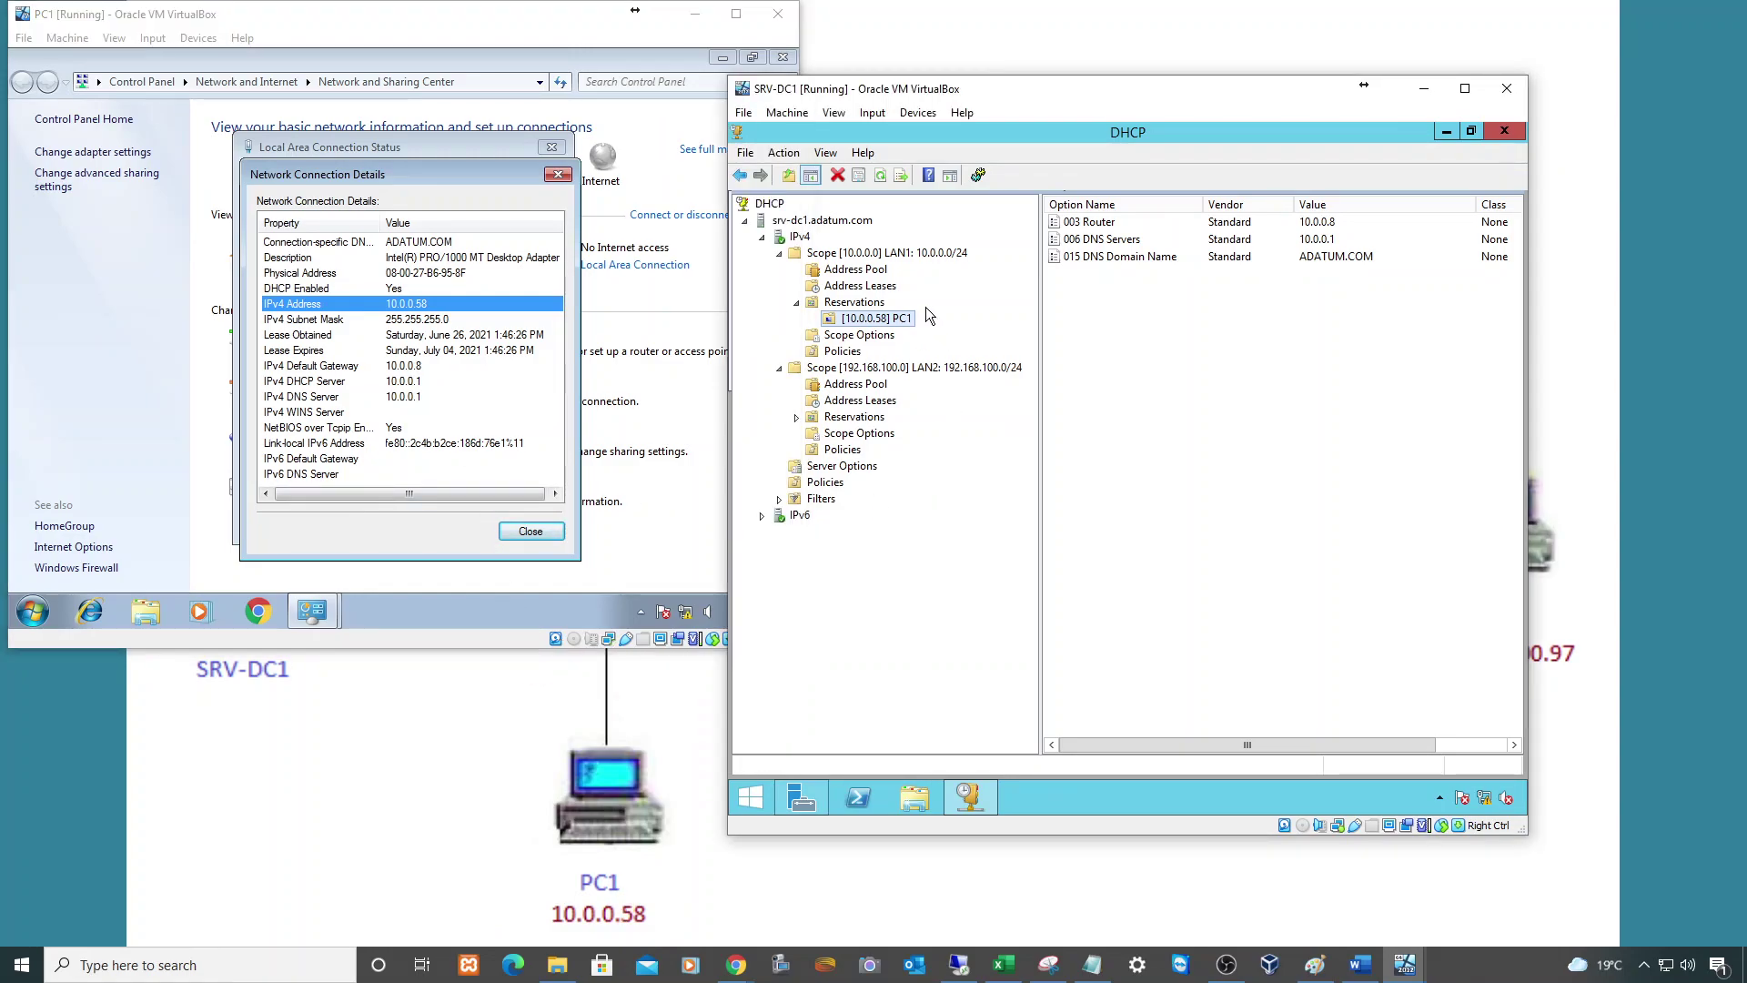
click(842, 291)
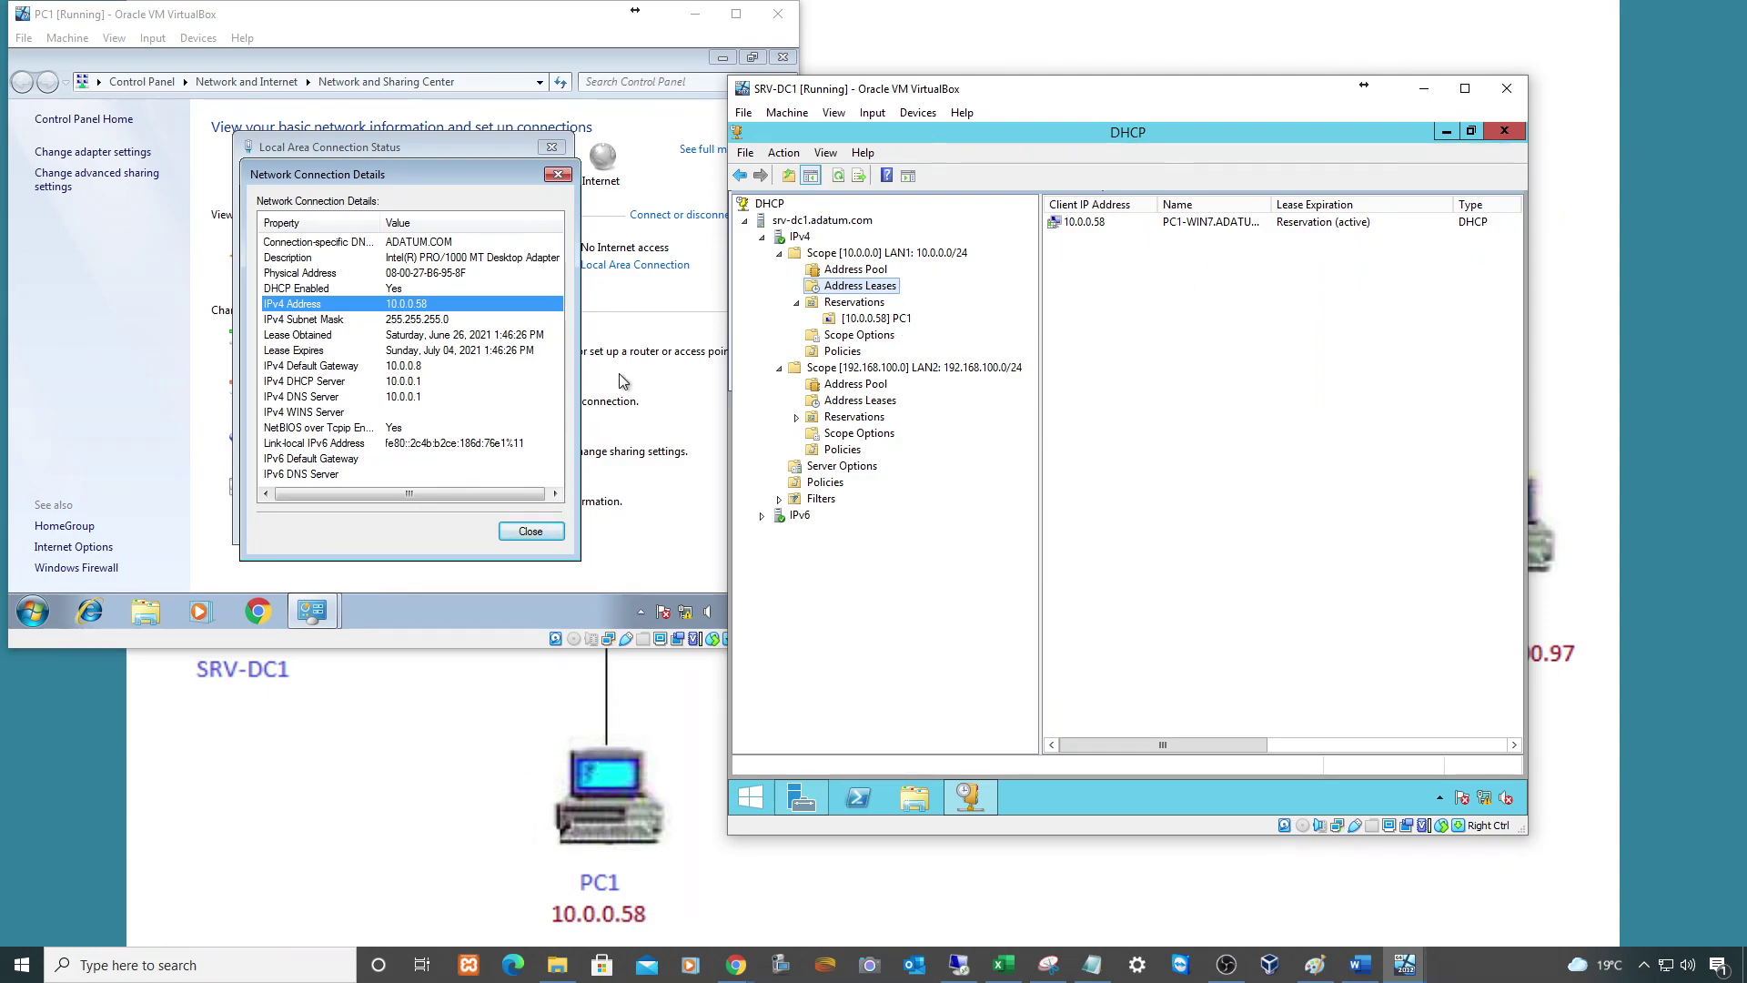
click(1095, 223)
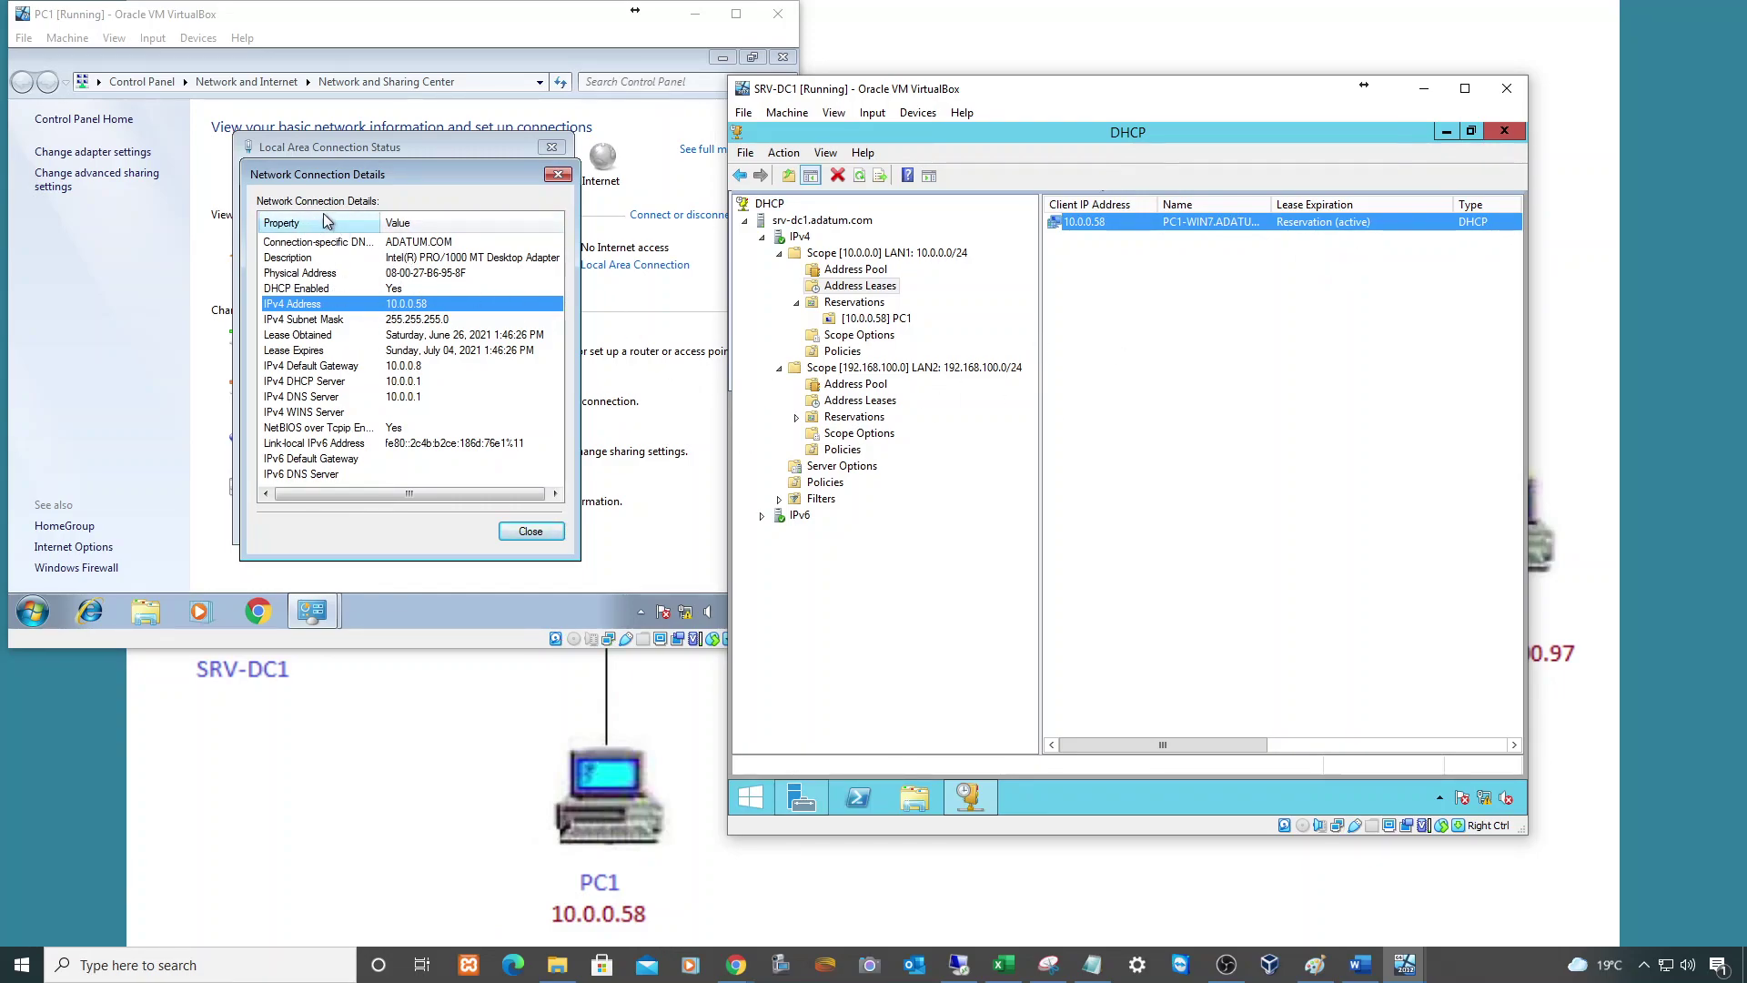
click(1298, 340)
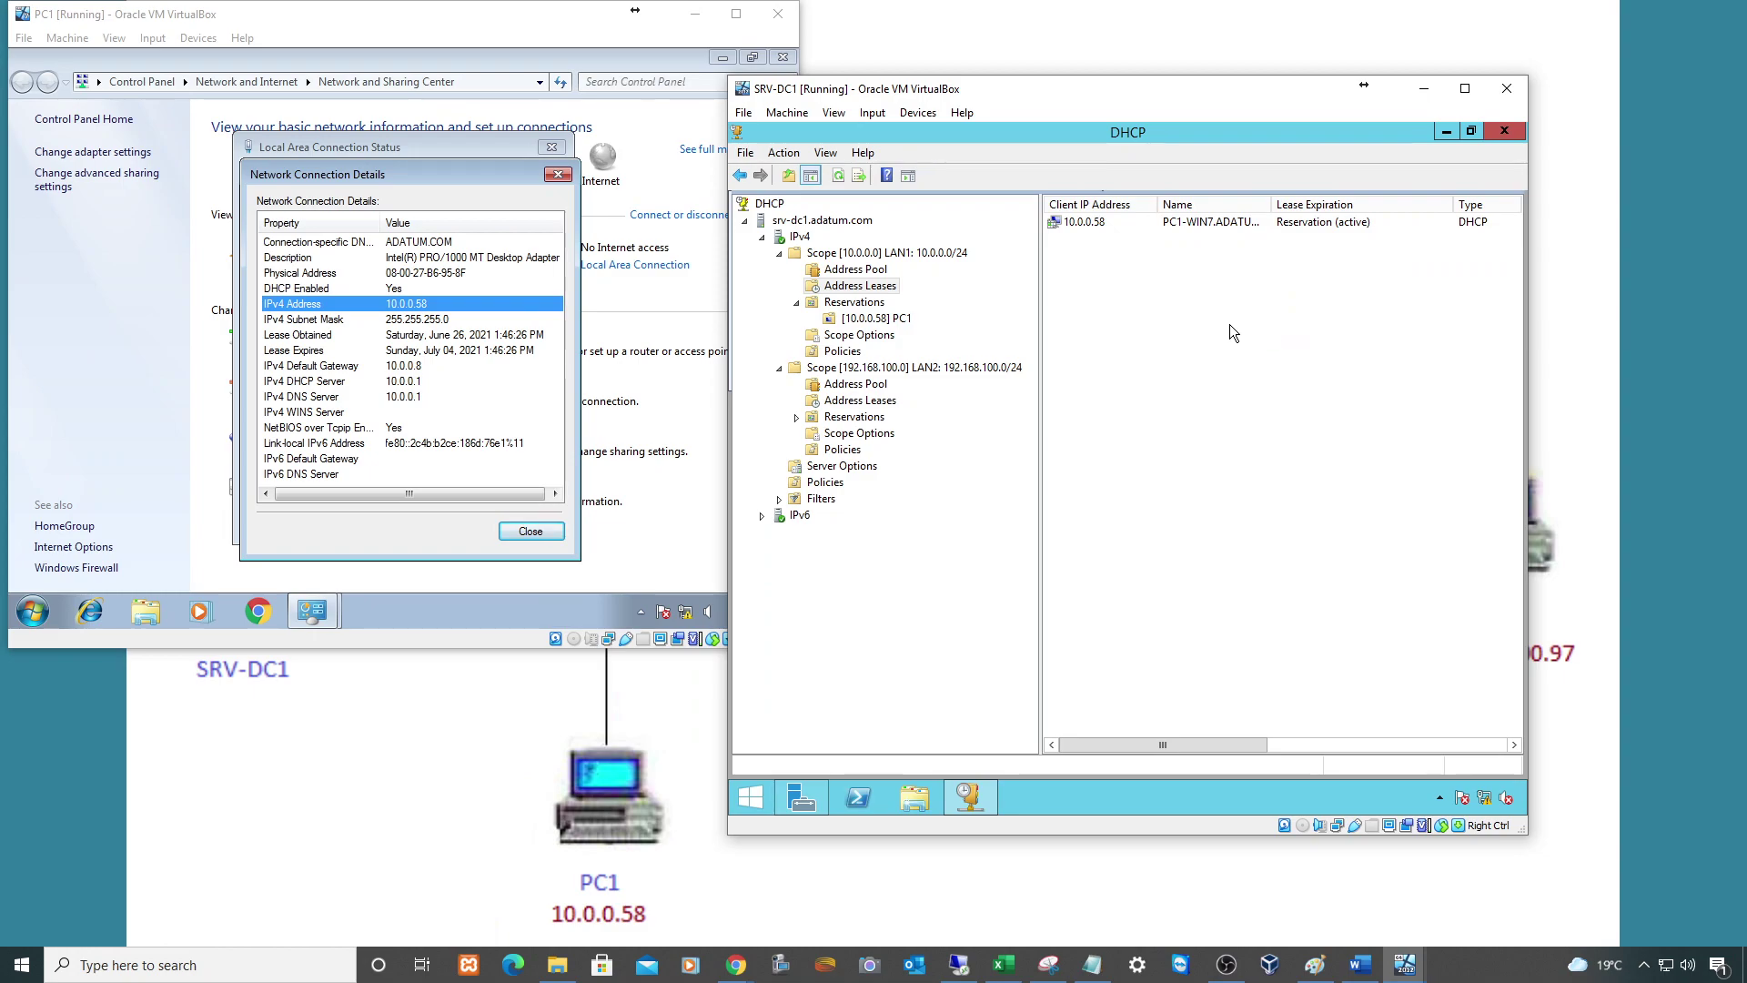
Close the connection details and status dialogs on PC1 and minimize its machine window
click(534, 533)
click(527, 522)
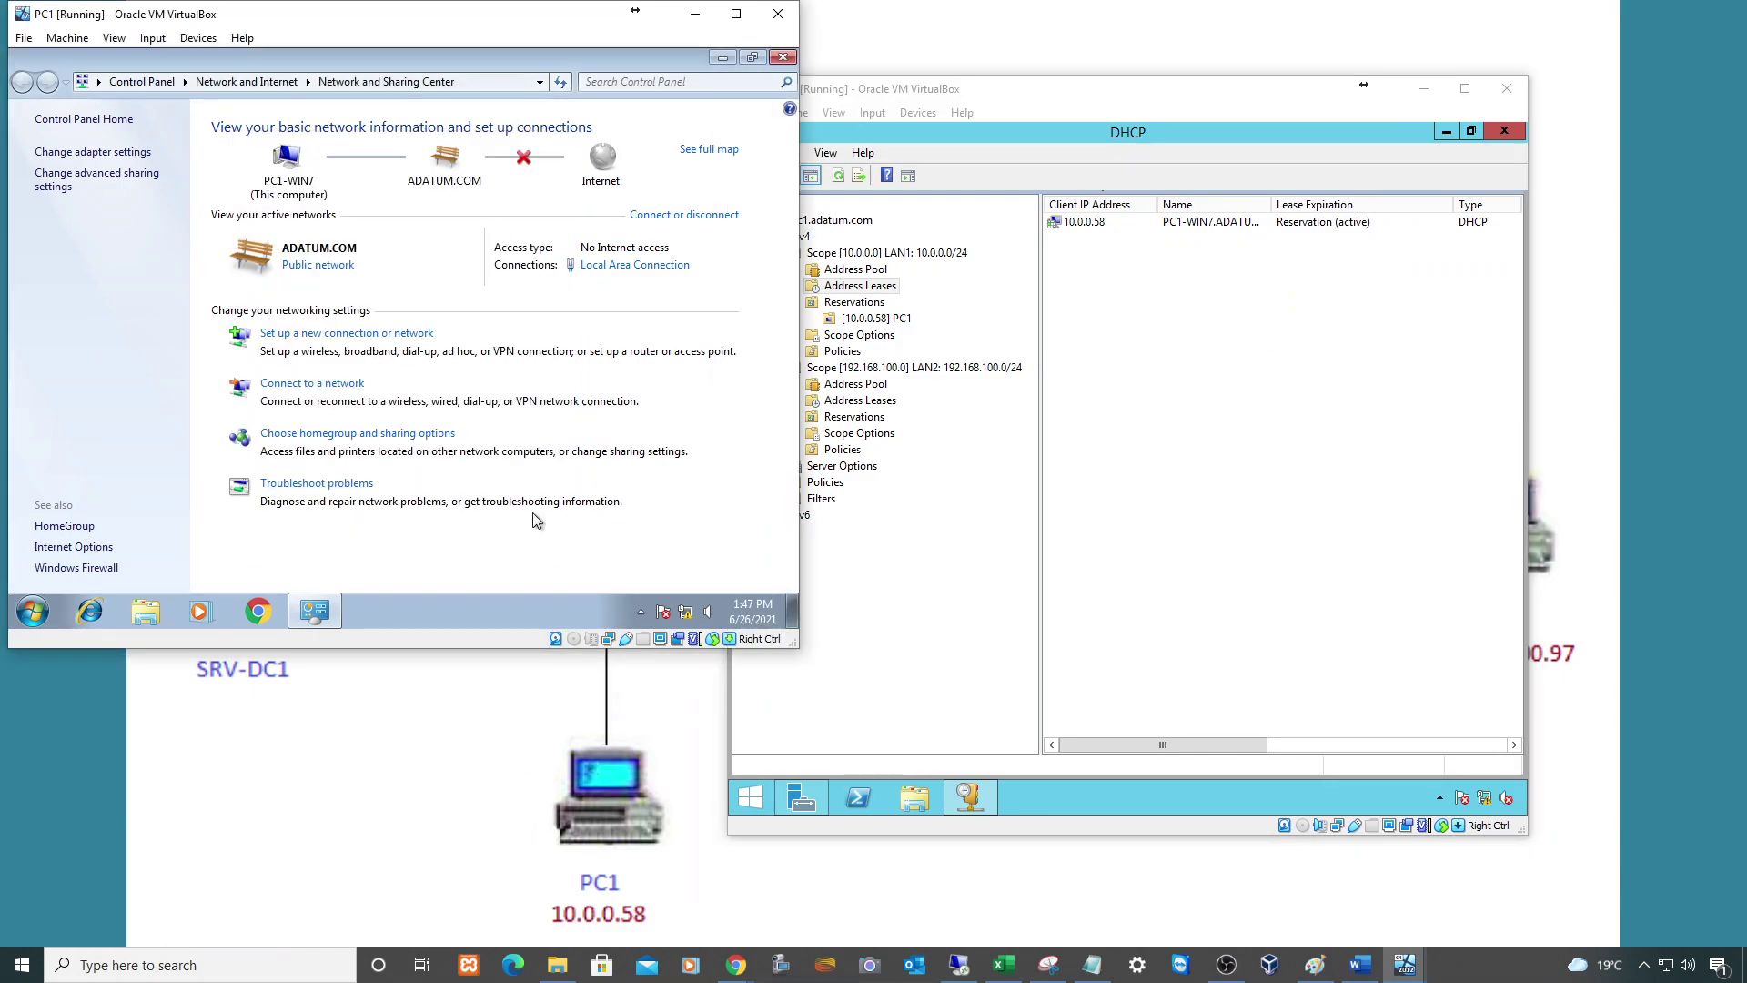
click(694, 14)
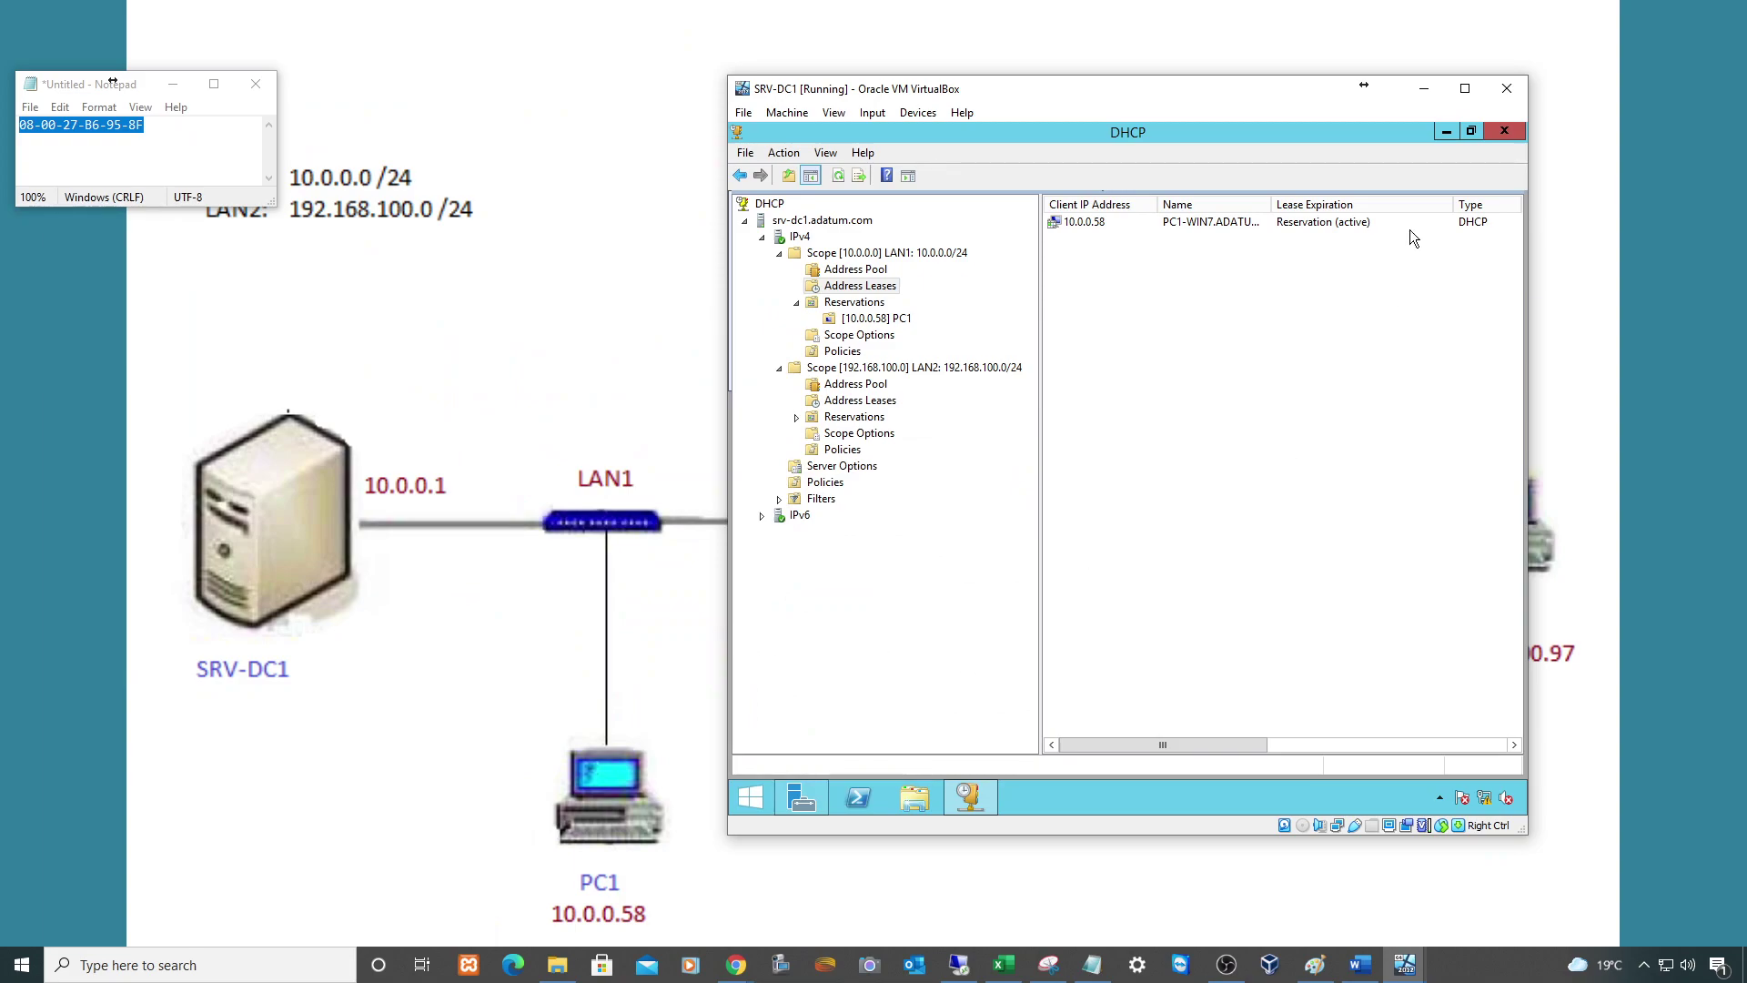
Move the SRV-DC1 window aside, bring up the PC3 machine, and place its window beside the DHCP console
drag(1265, 106, 548, 211)
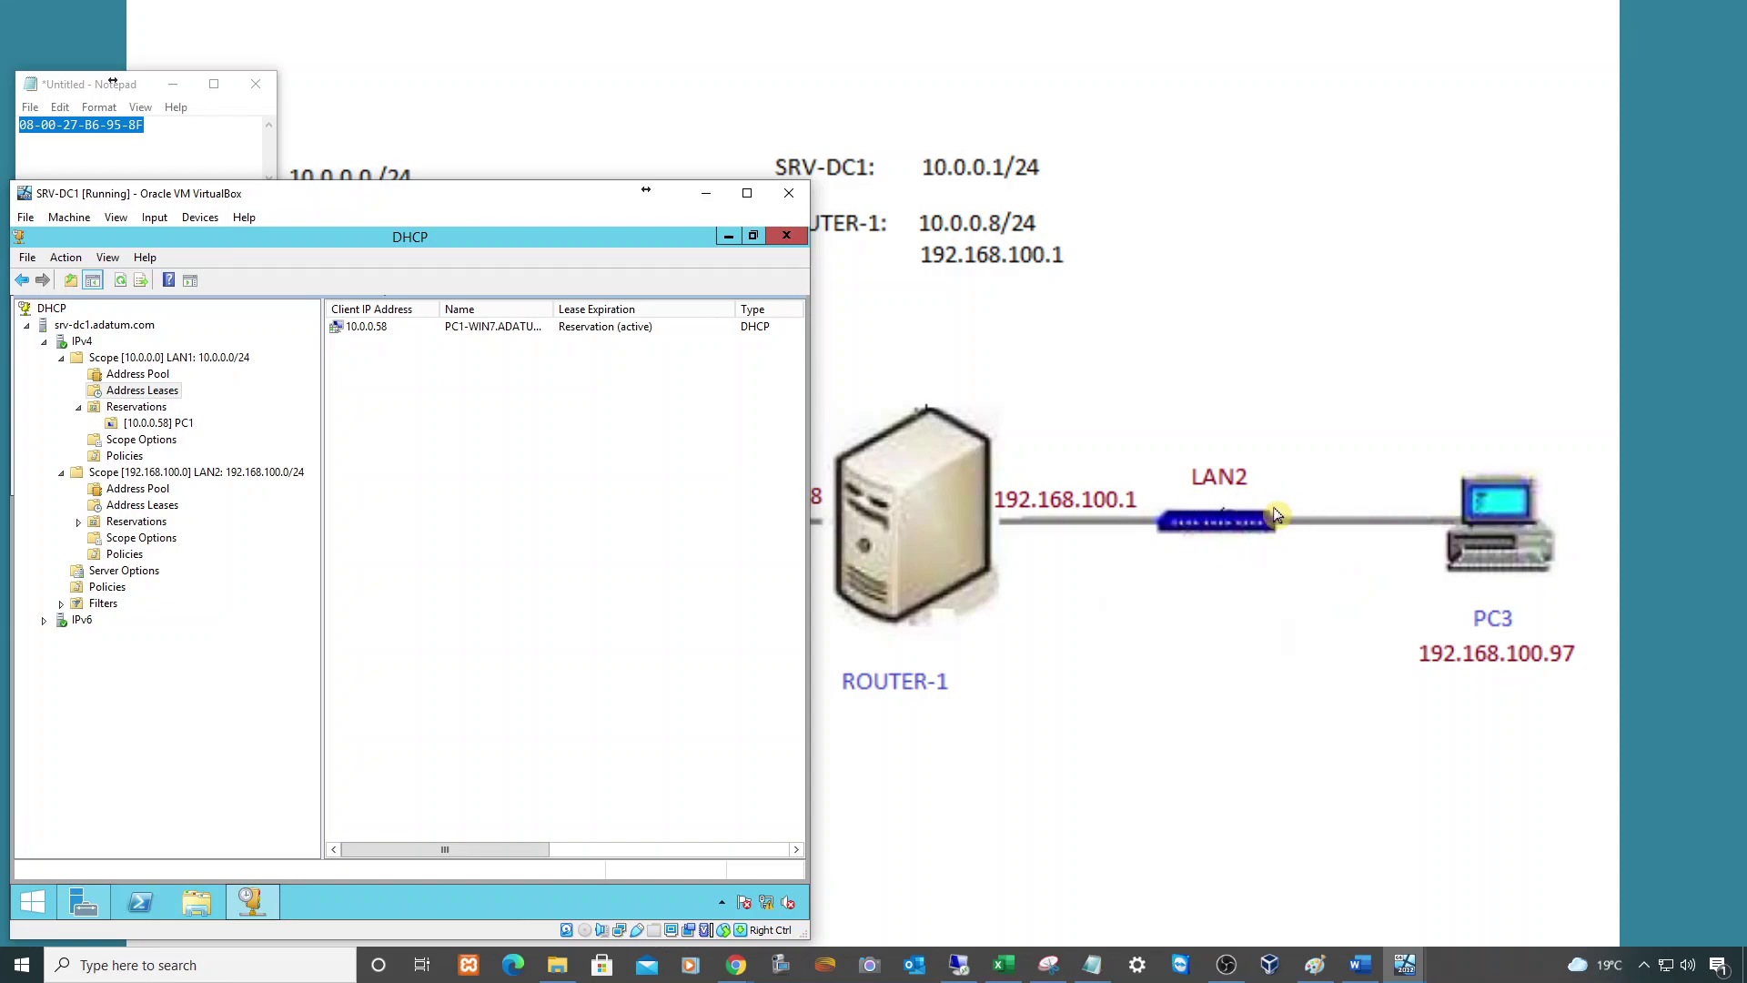
click(1405, 969)
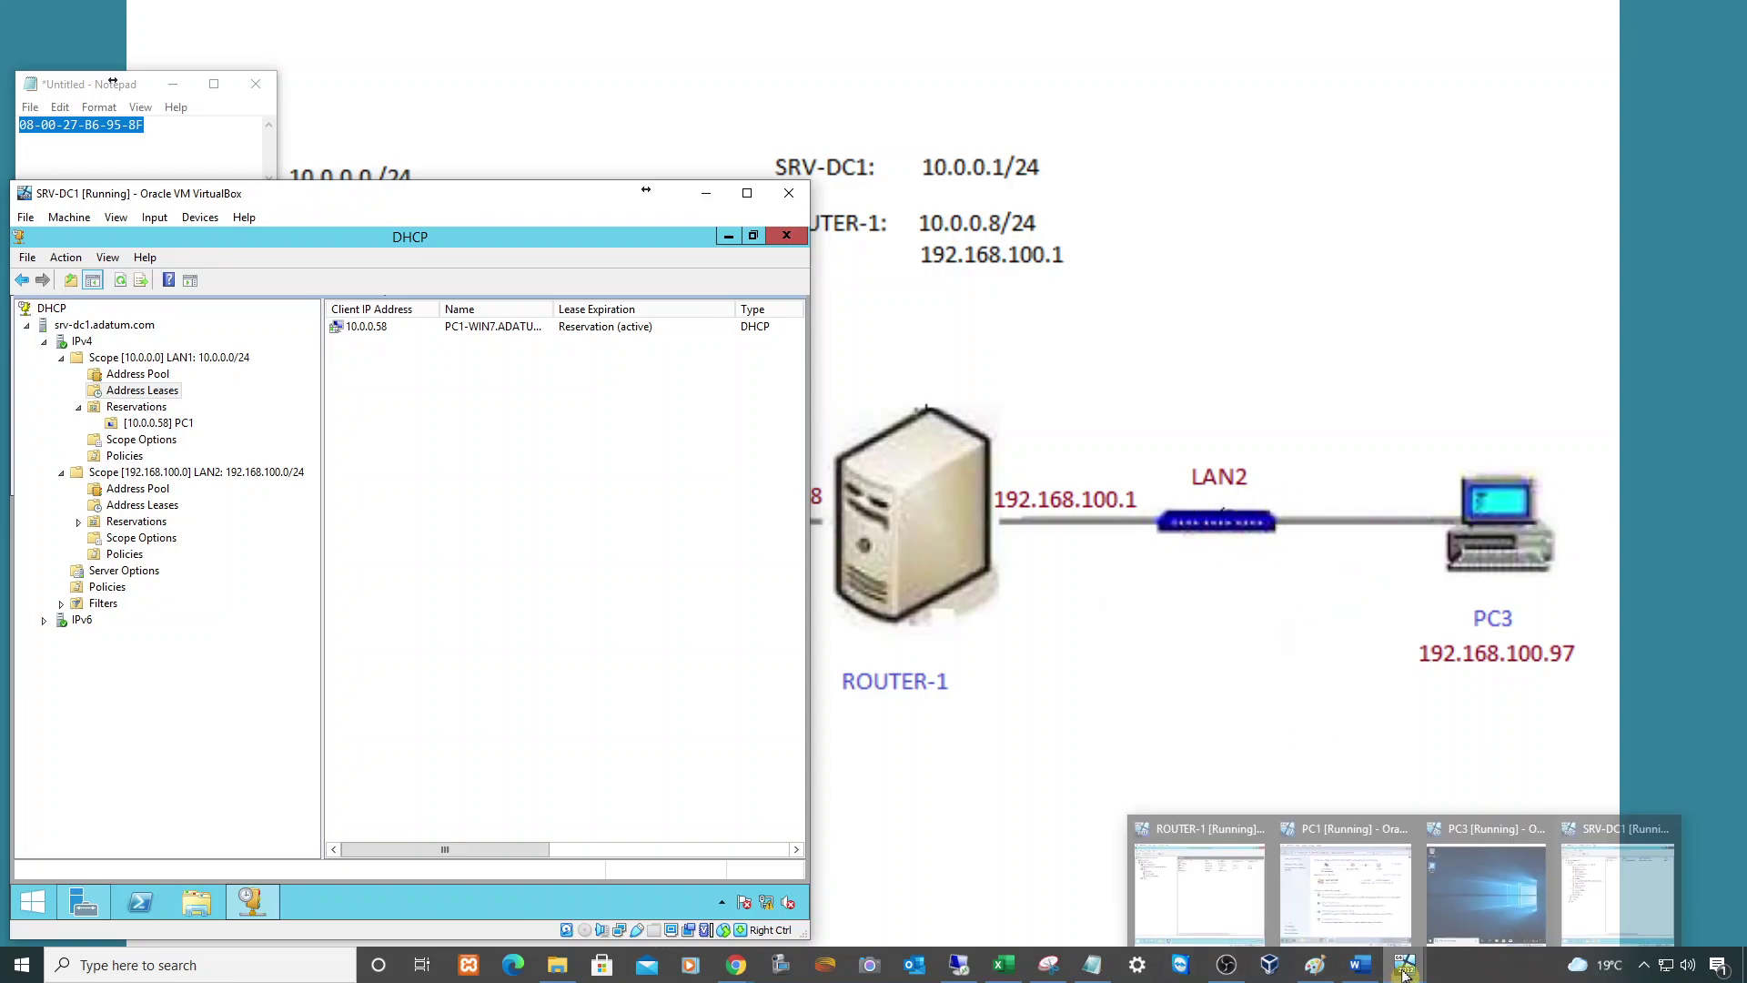
click(1486, 878)
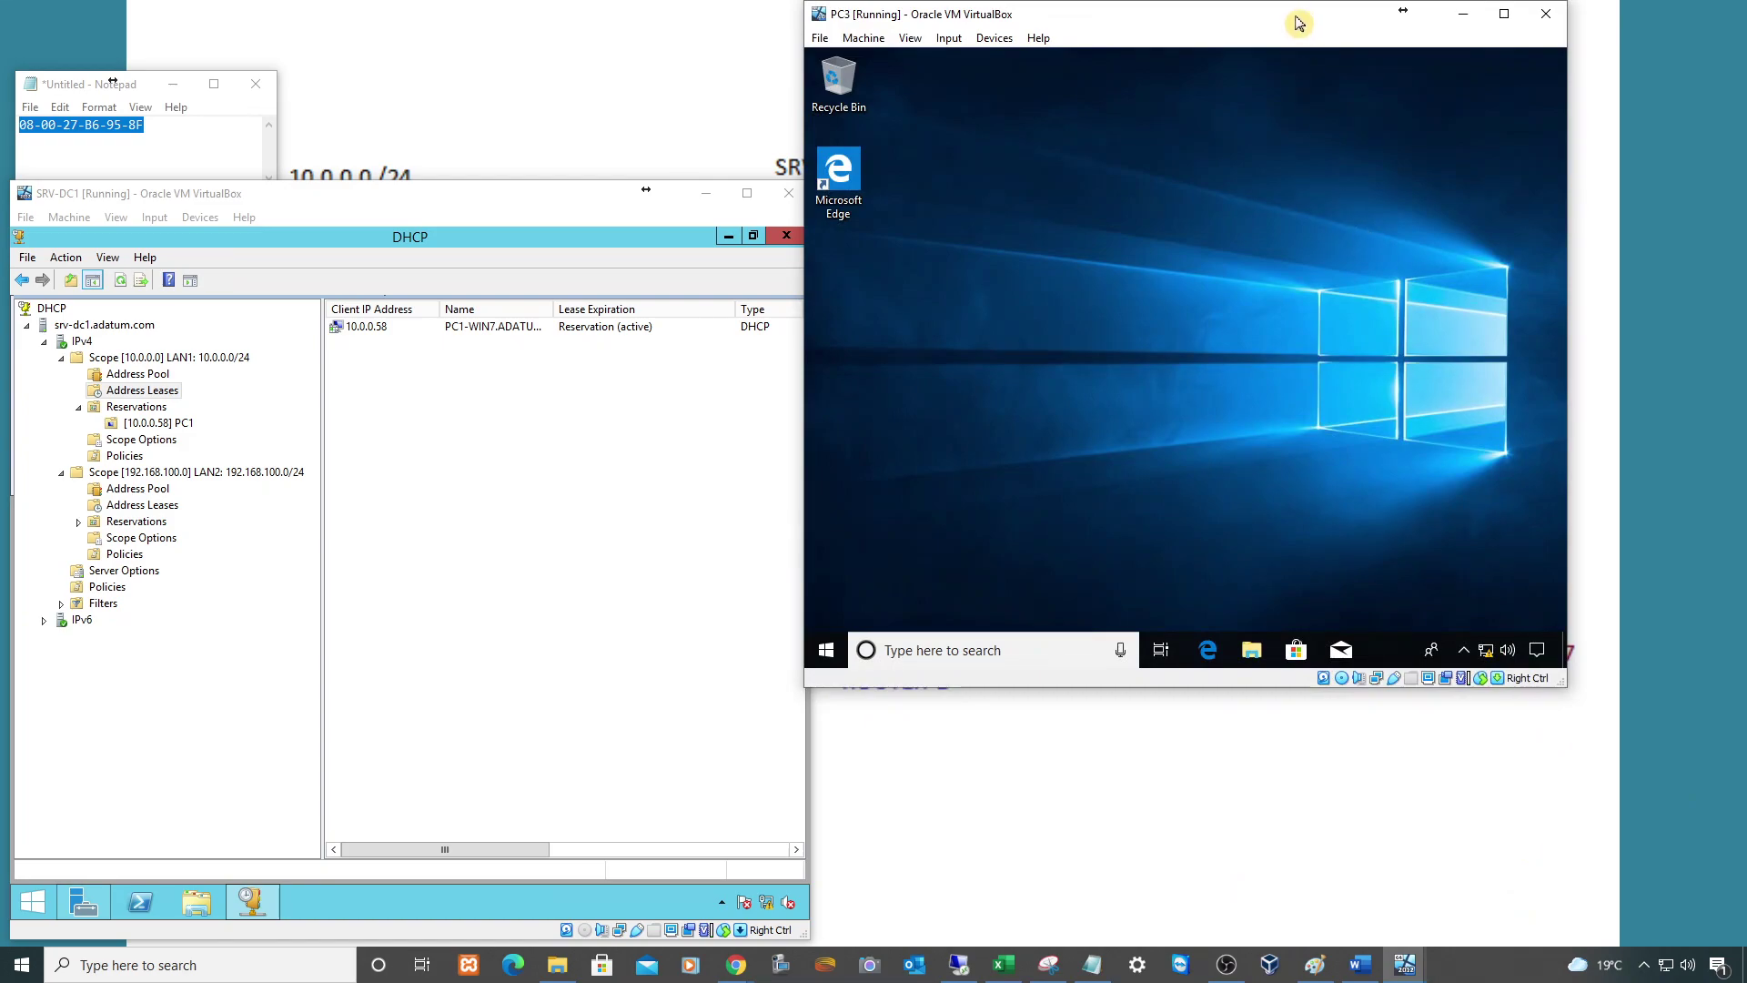
drag(1301, 25, 1266, 64)
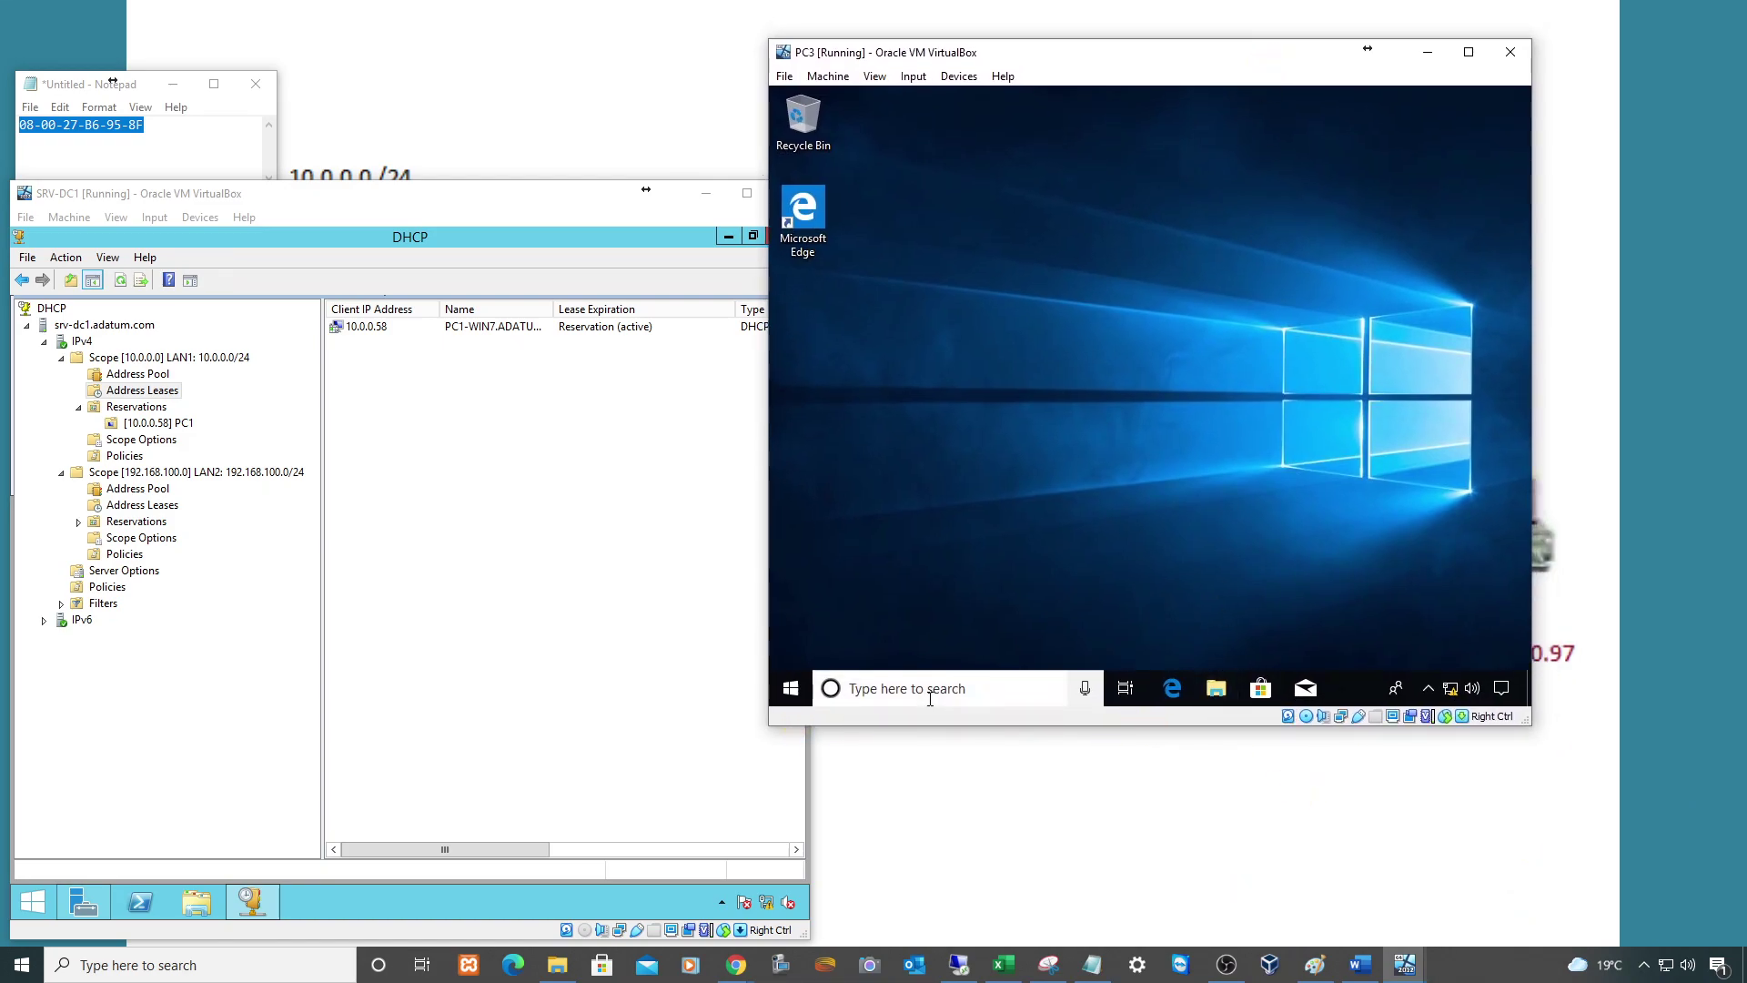
Run ipconfig /all in Windows PowerShell on PC3 and locate the Ethernet adapter's physical address in the output
right_click(790, 688)
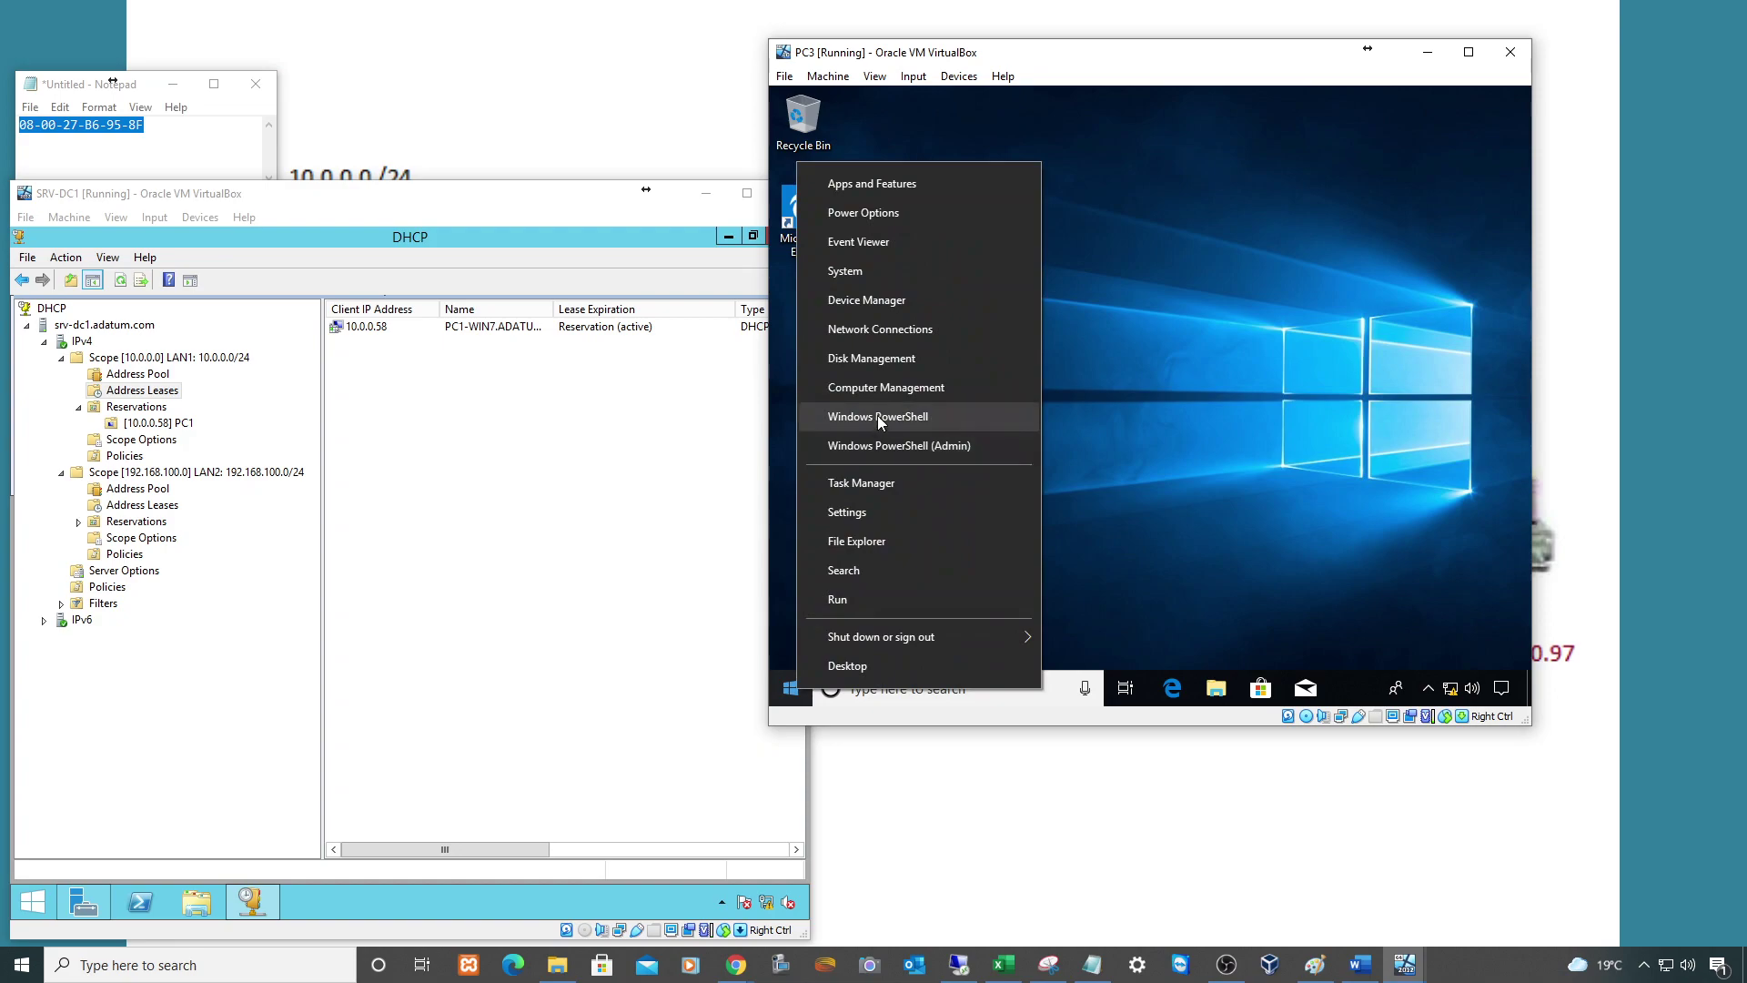
click(877, 415)
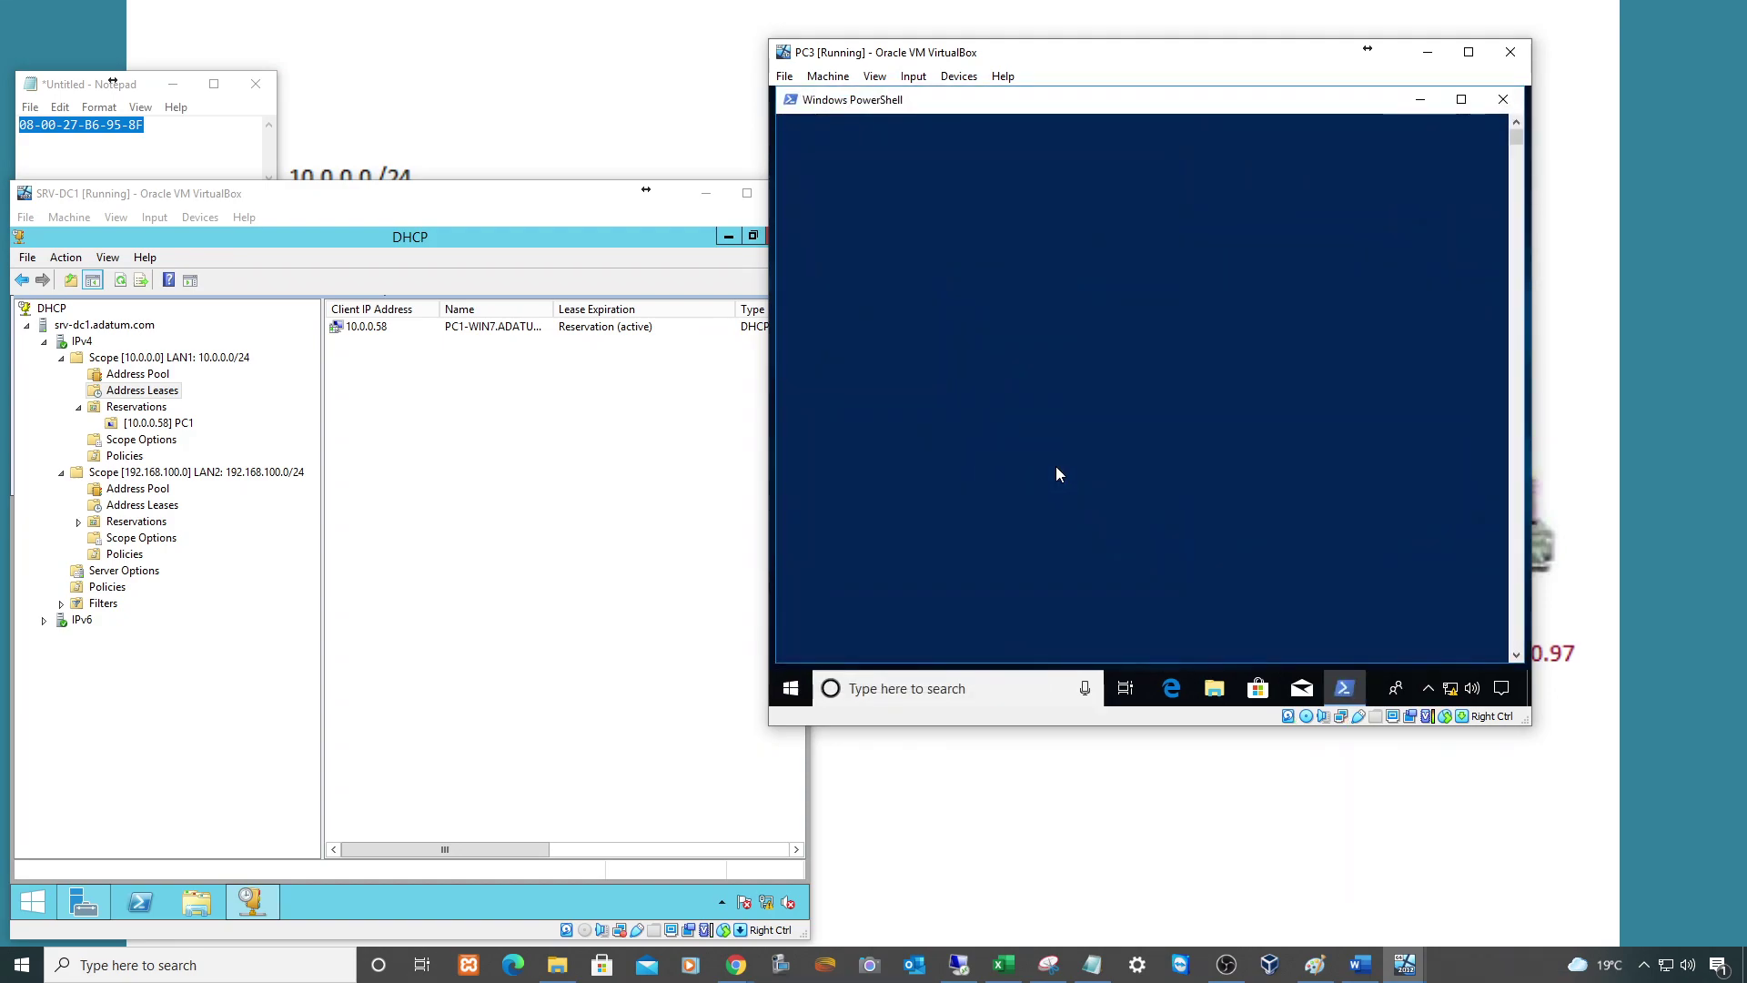
text(ipconfig /all)
key(Return)
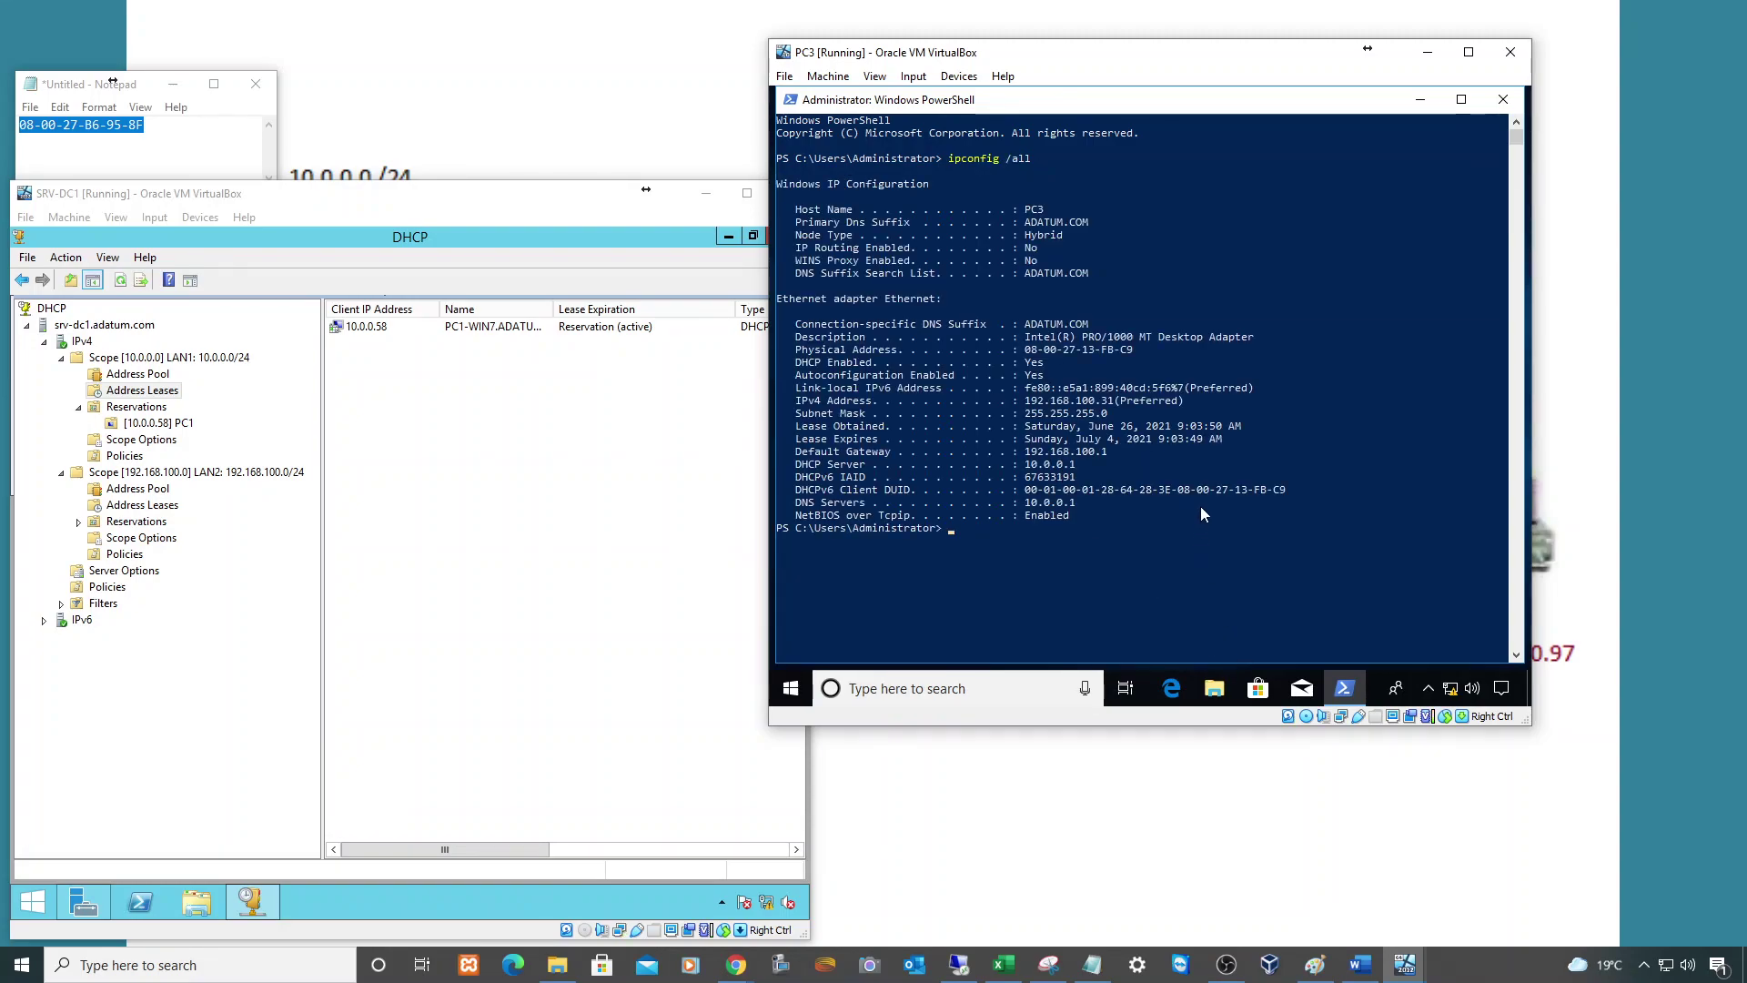
drag(1034, 356, 1158, 362)
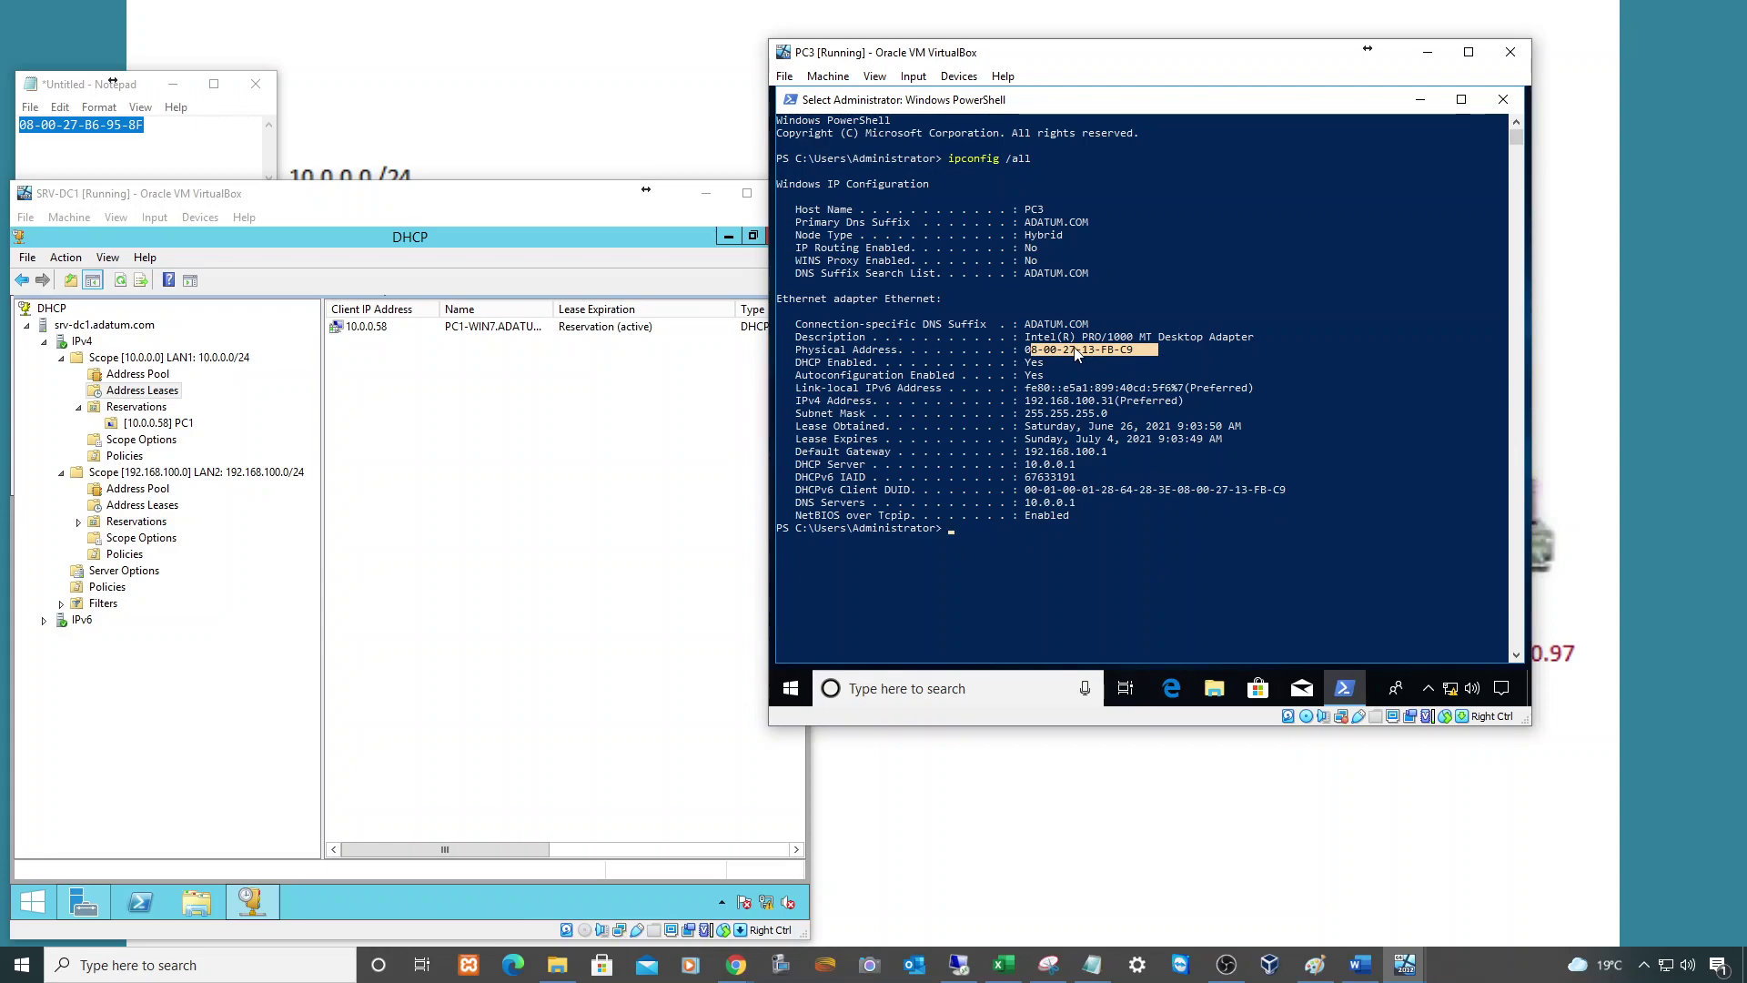
drag(1023, 356, 1139, 339)
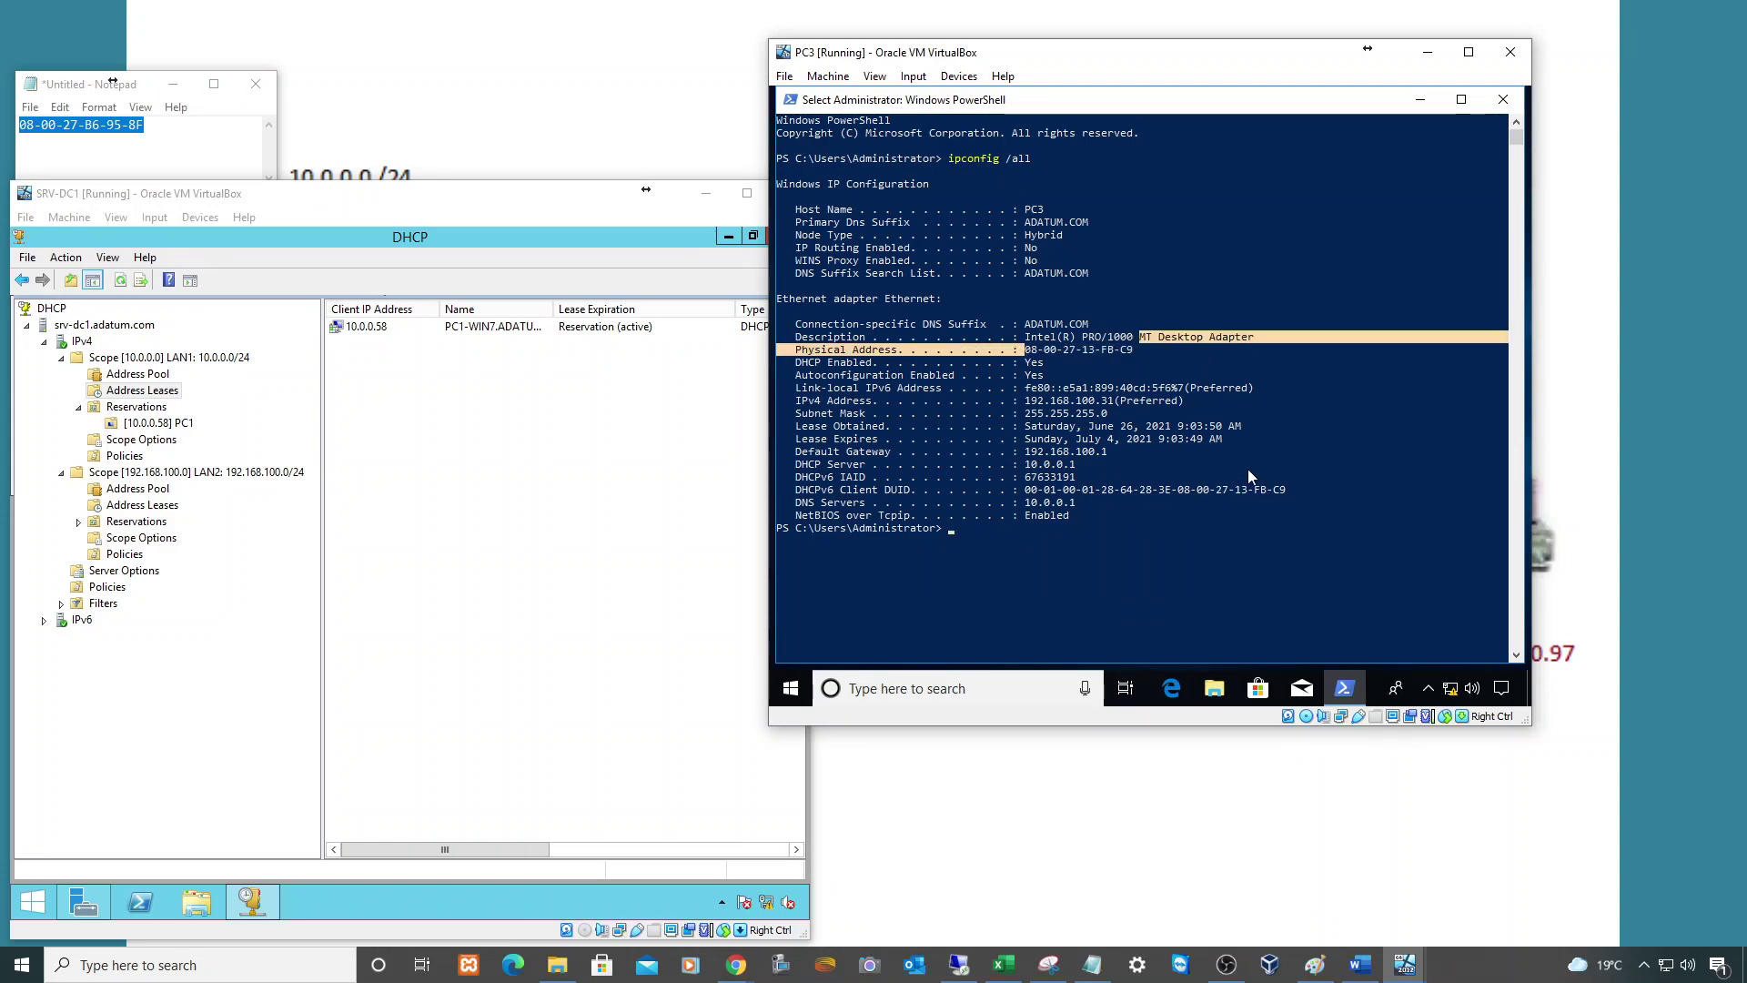
click(1129, 337)
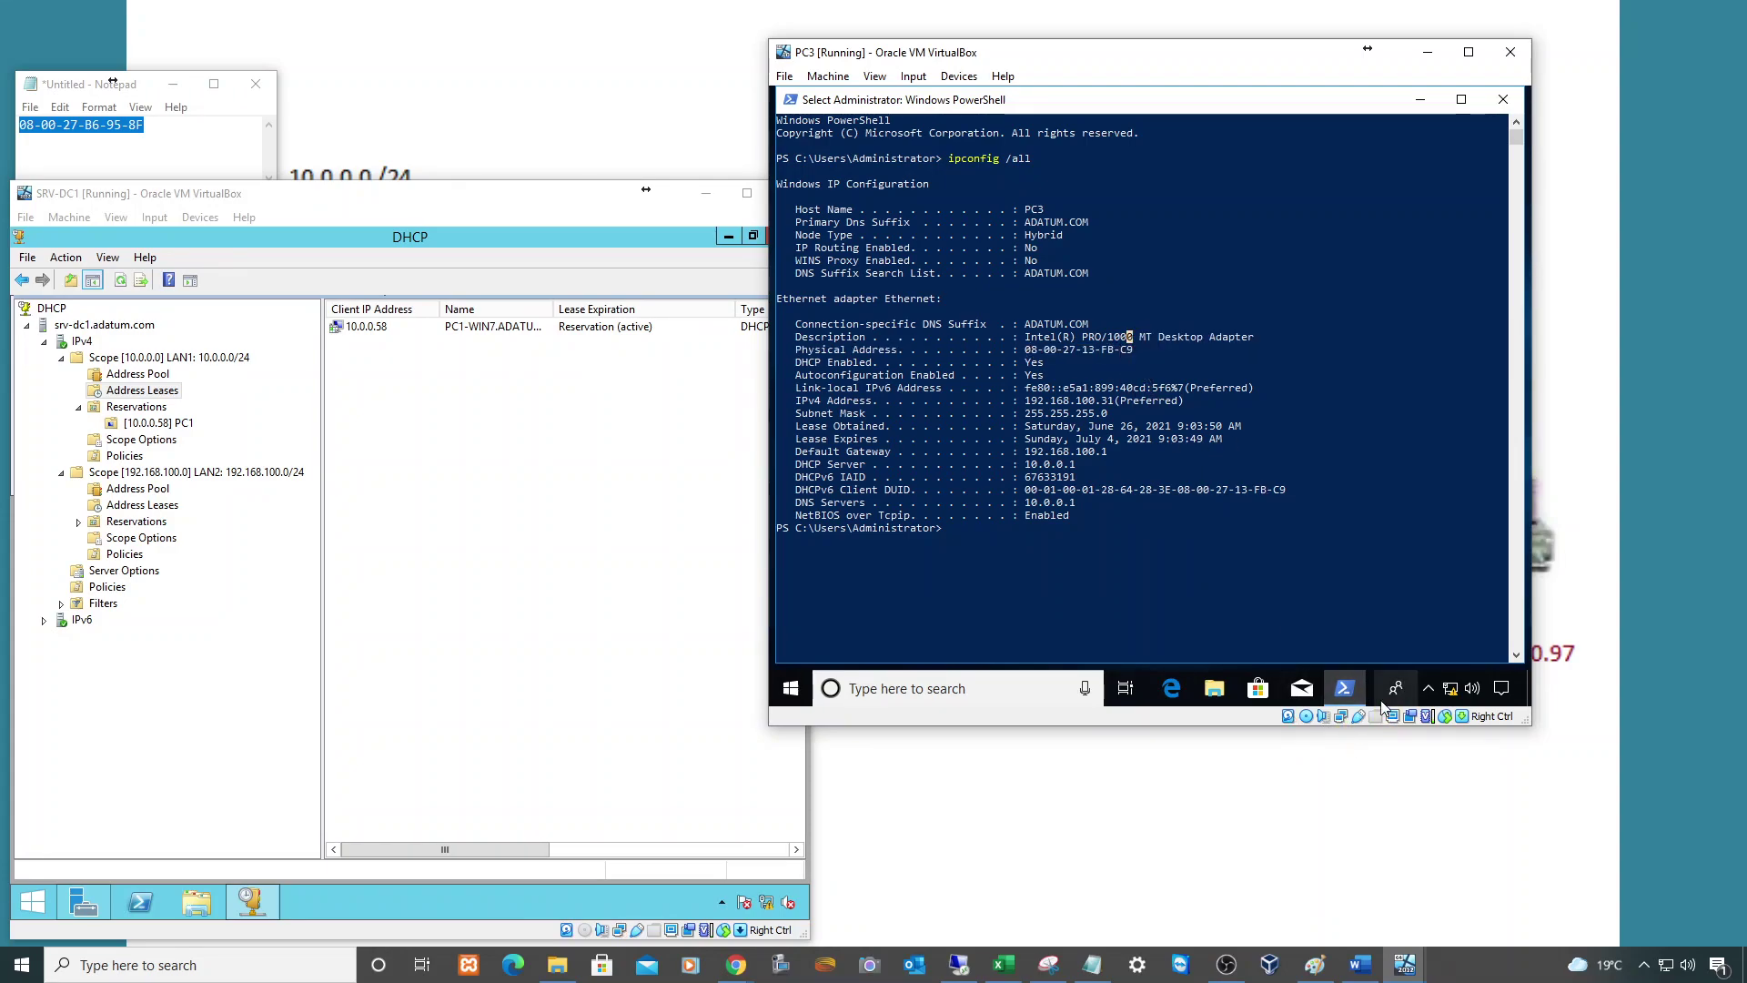
Open the Network and Sharing Center on PC3 from its network settings and display the Ethernet connection's status
right_click(1451, 691)
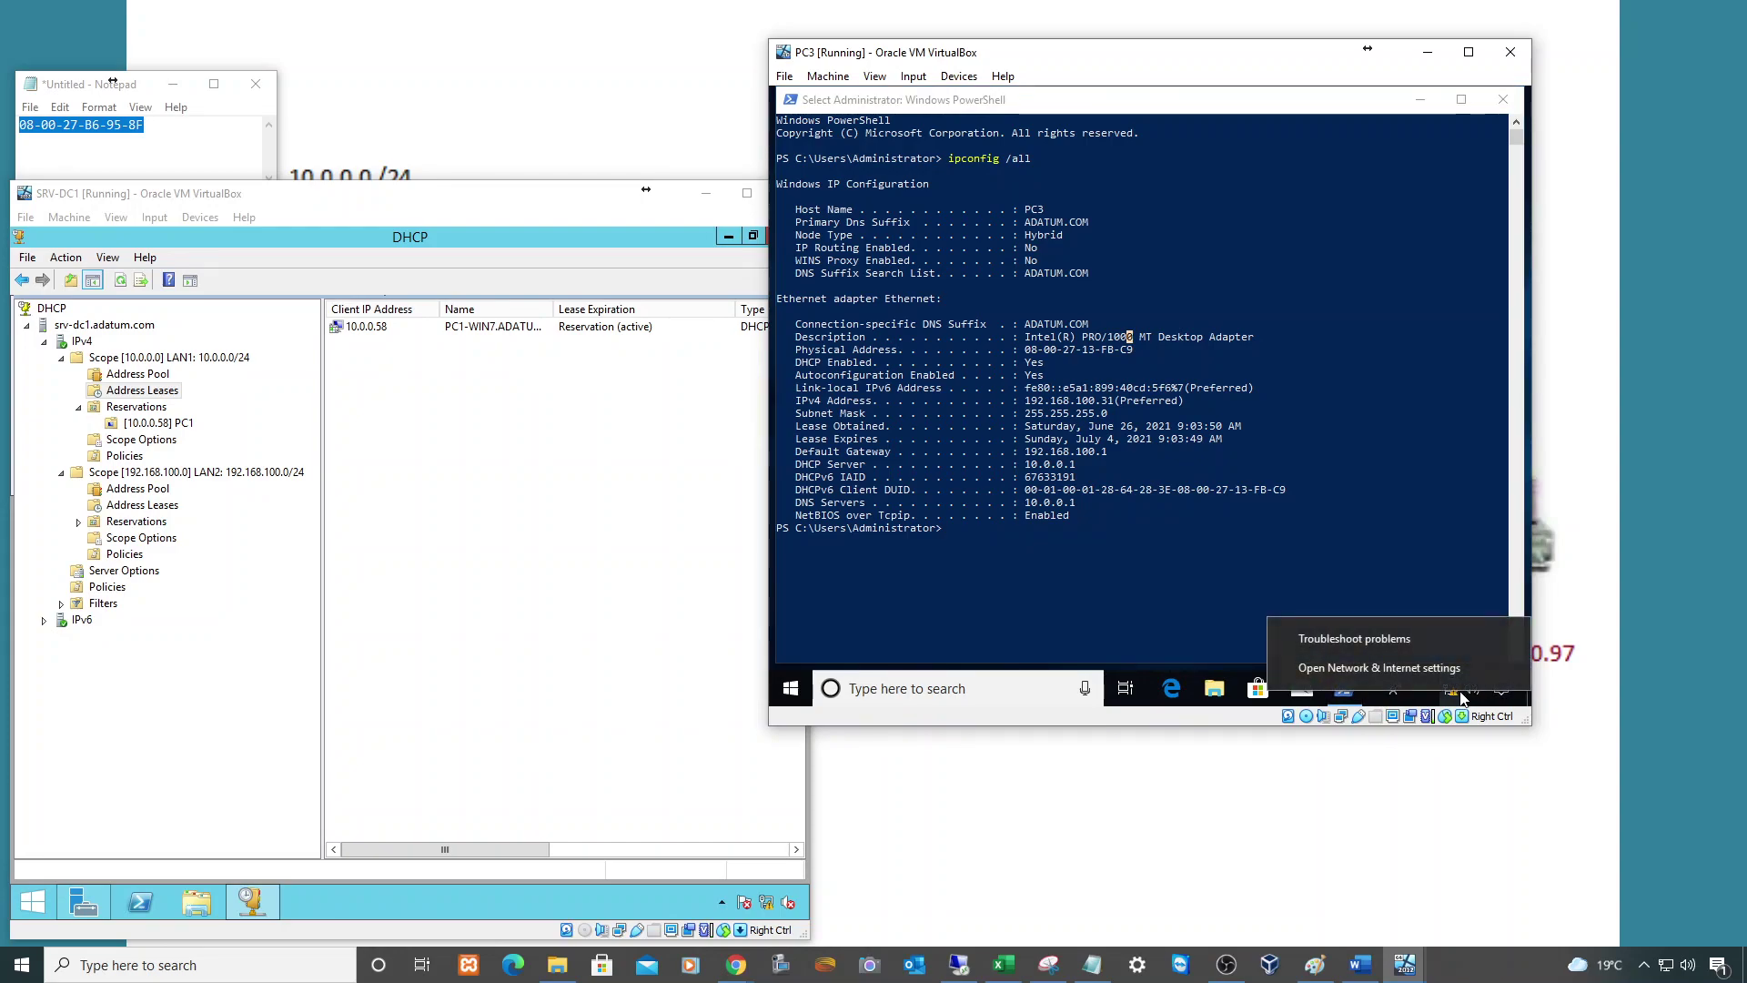
click(1432, 662)
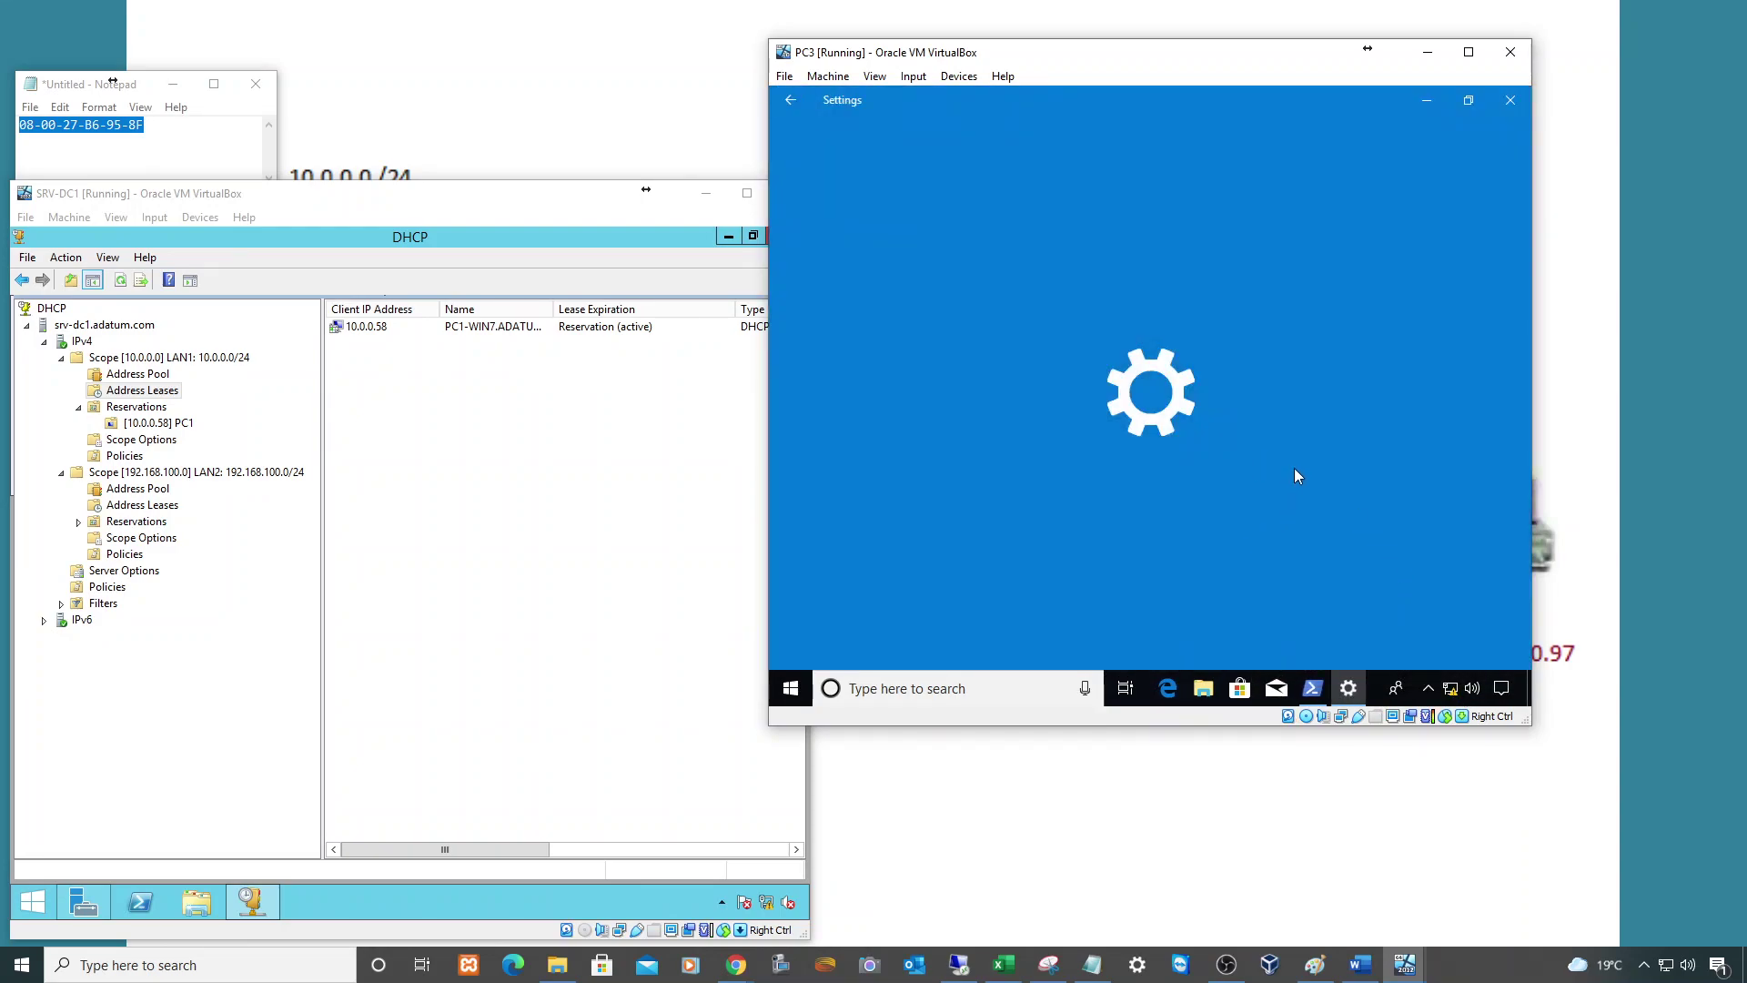
scroll(1297, 476, down, 1)
scroll(1298, 476, down, 3)
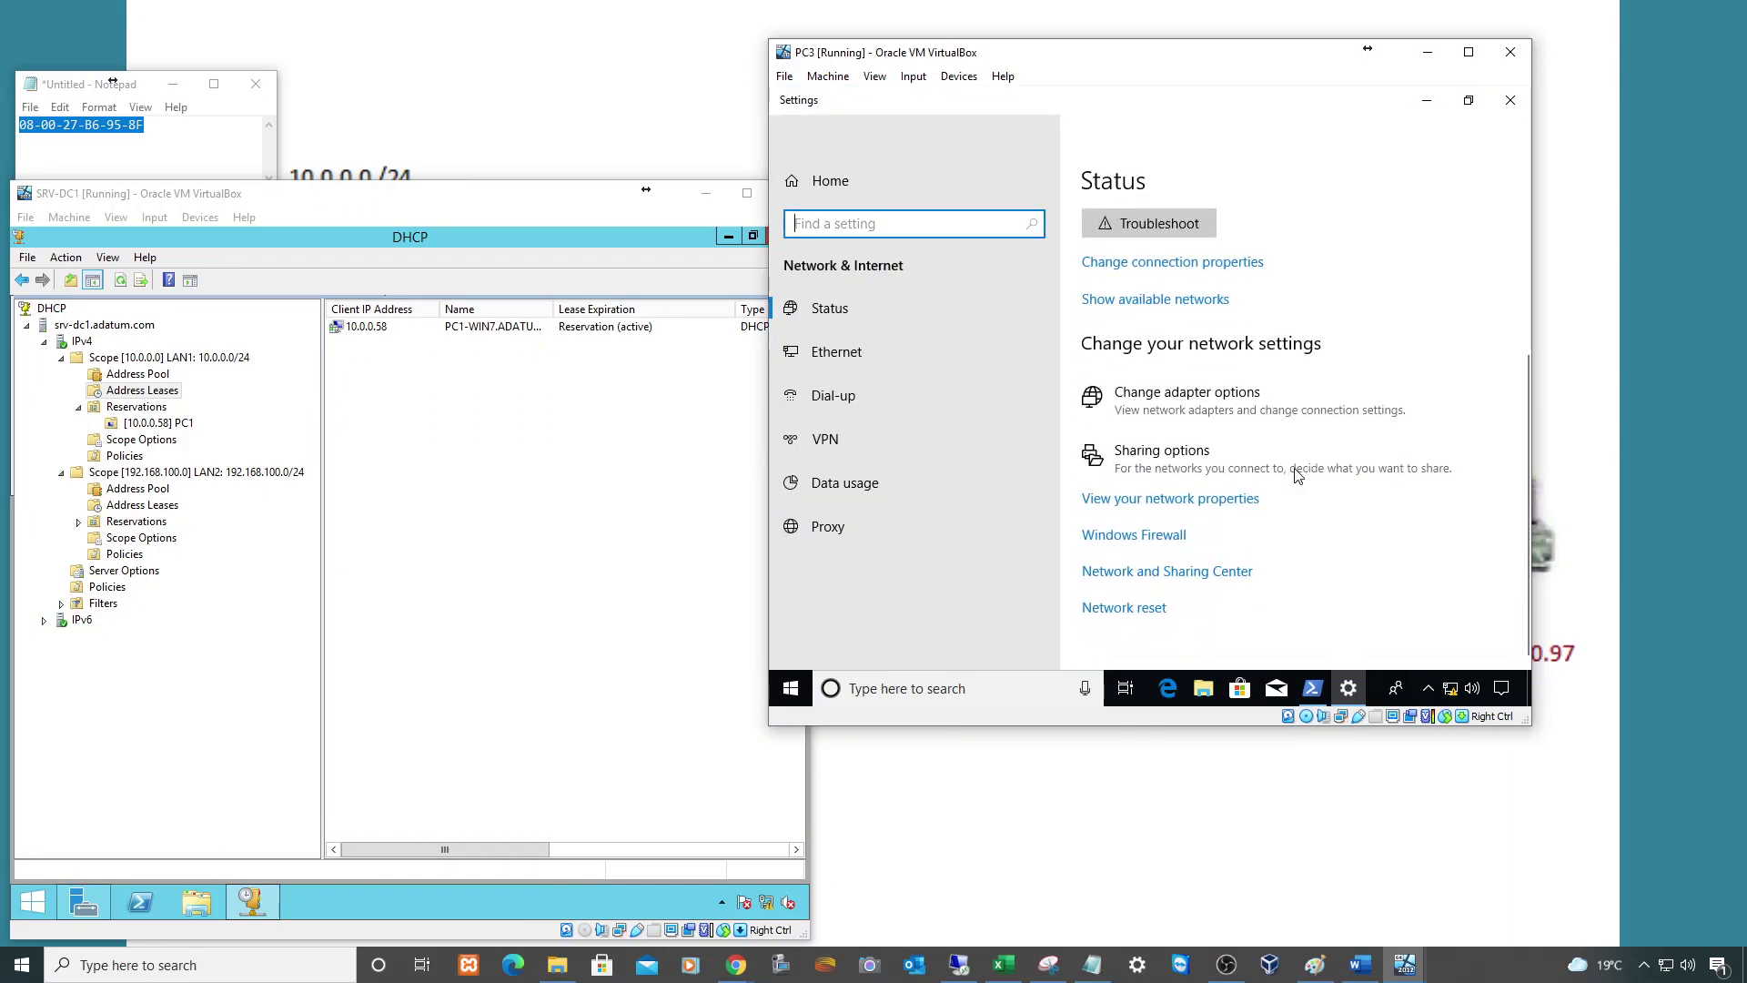
click(1198, 571)
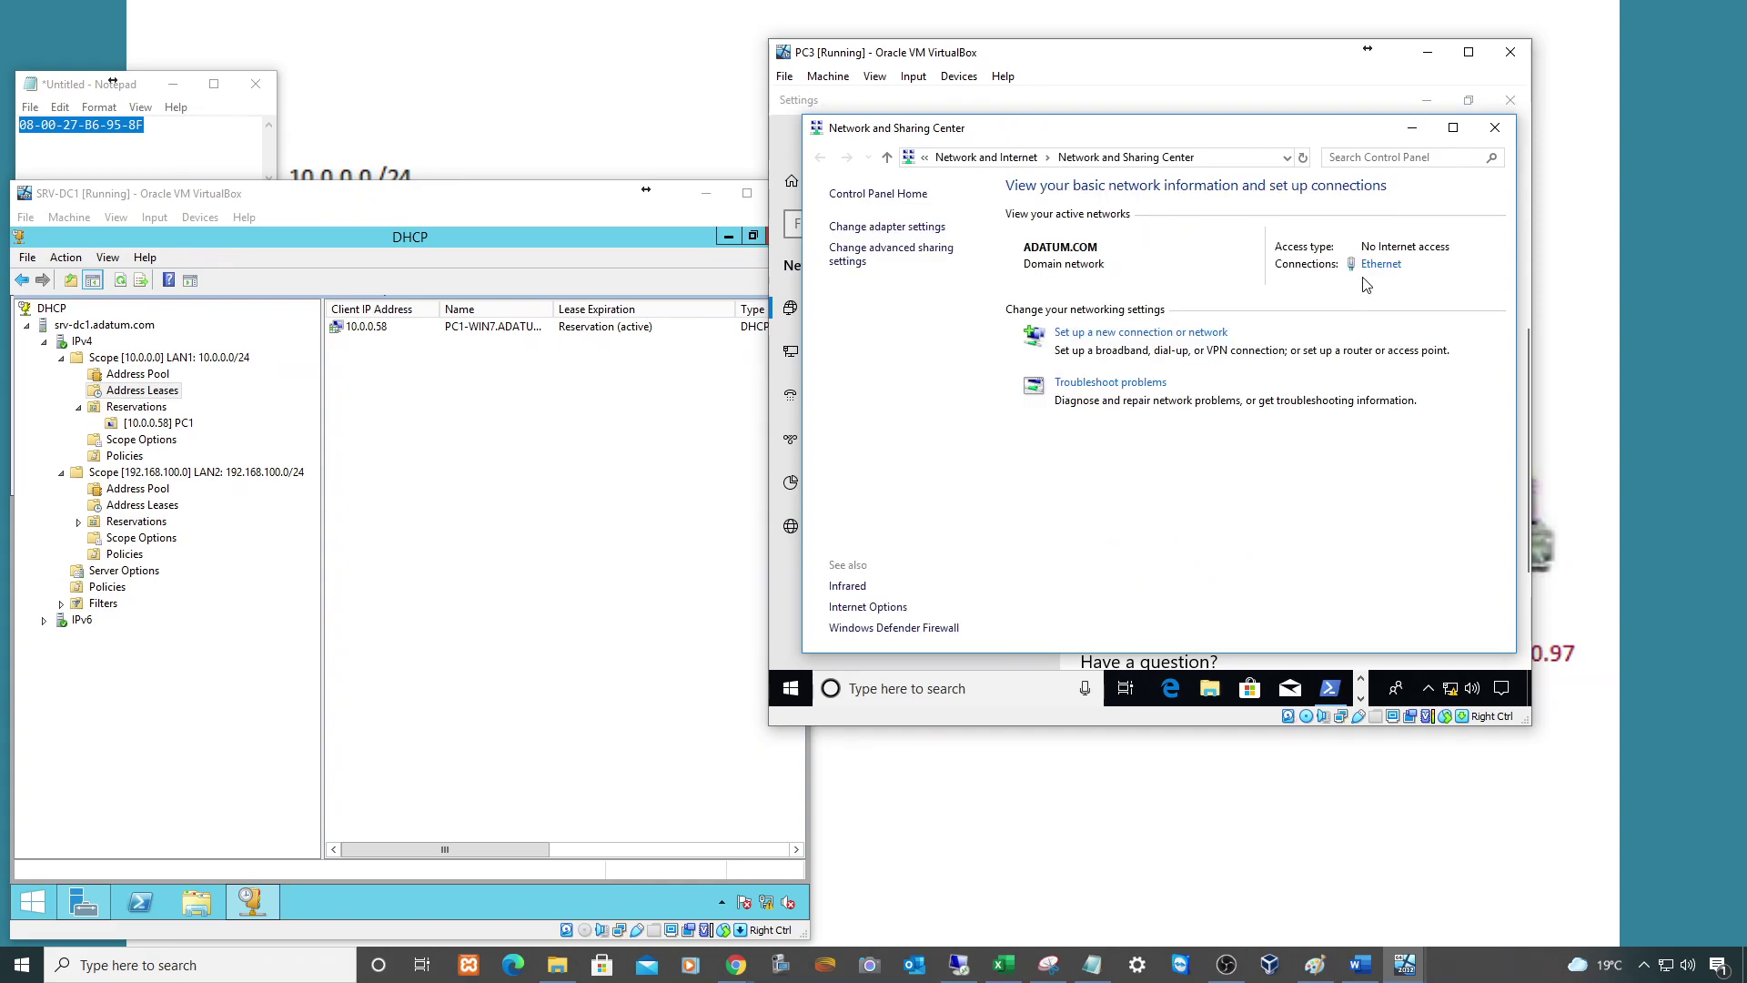
click(1374, 269)
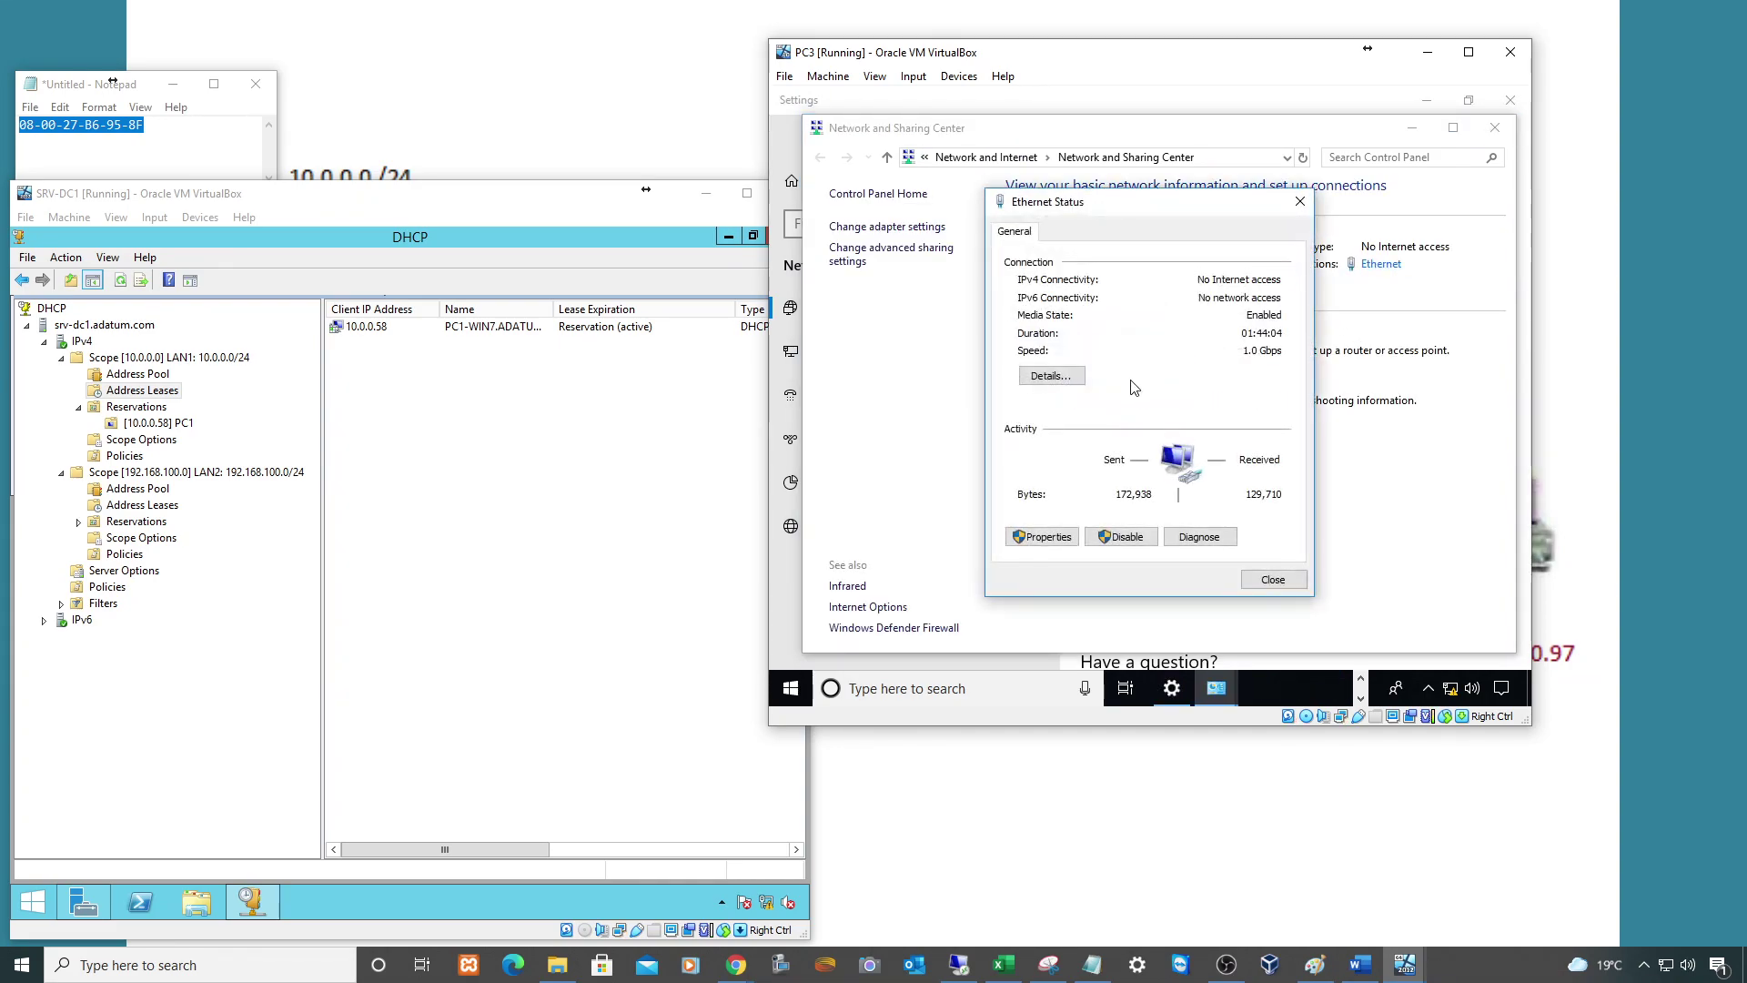
Check the physical address in PC3's Ethernet connection details and return to the ipconfig output in PowerShell
click(1052, 379)
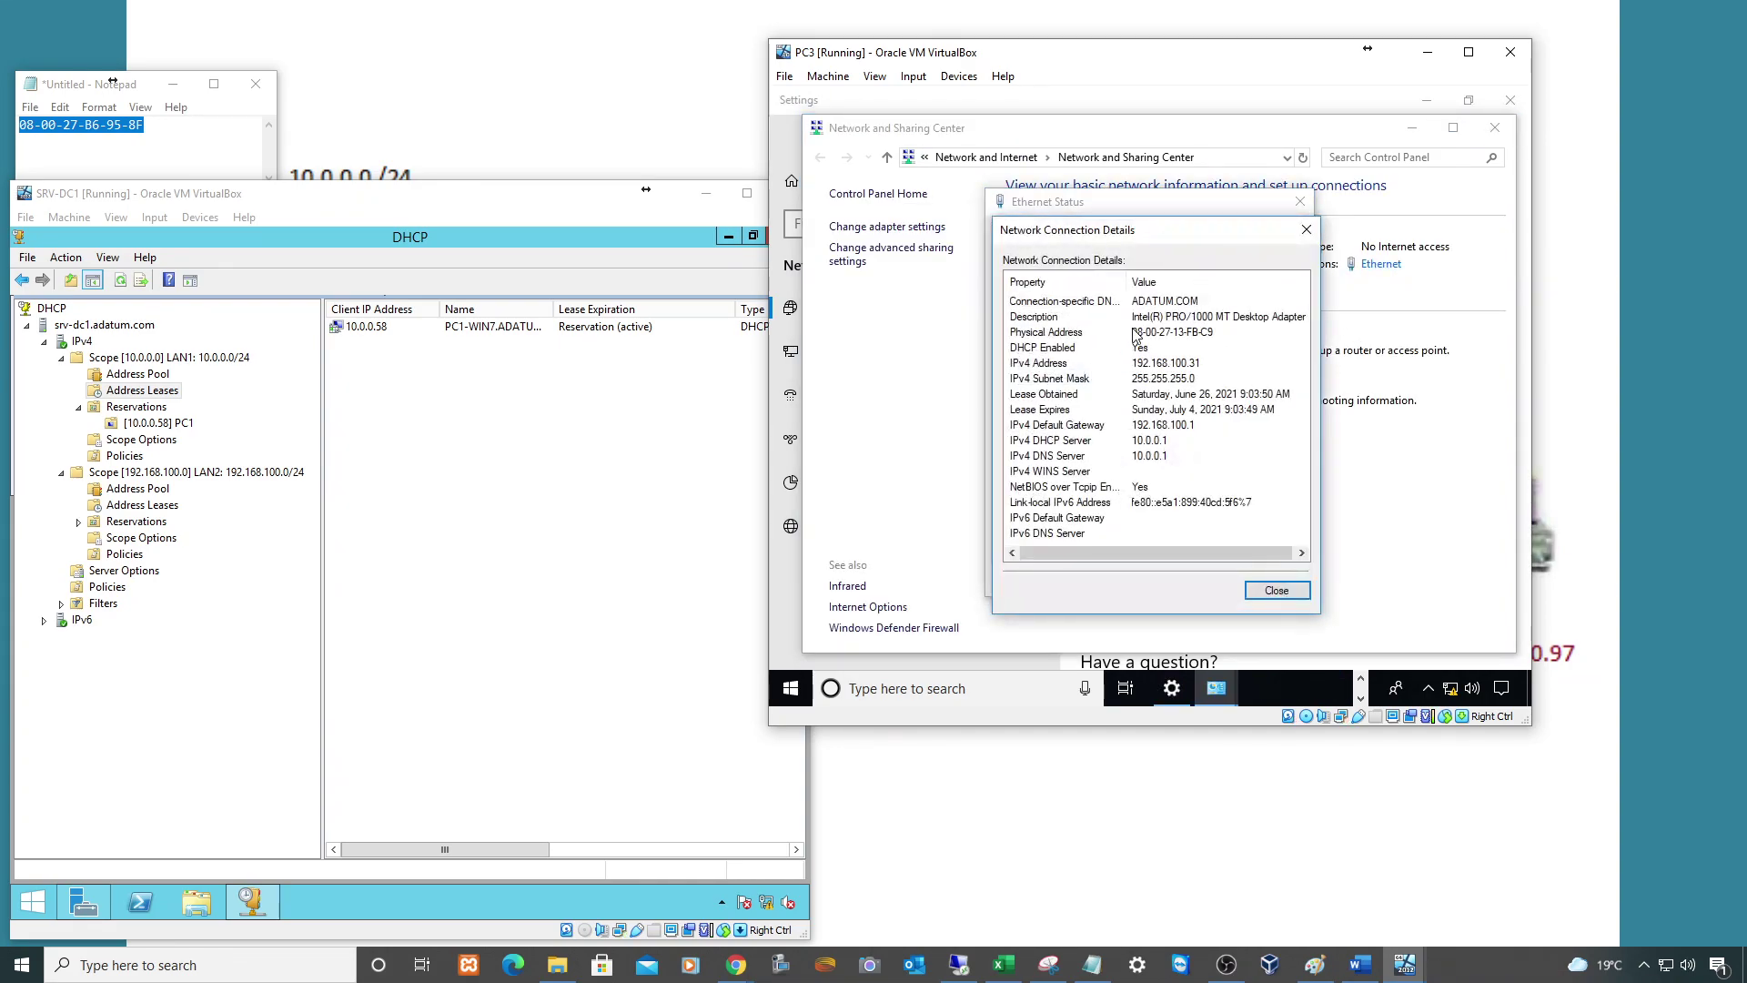
click(1138, 334)
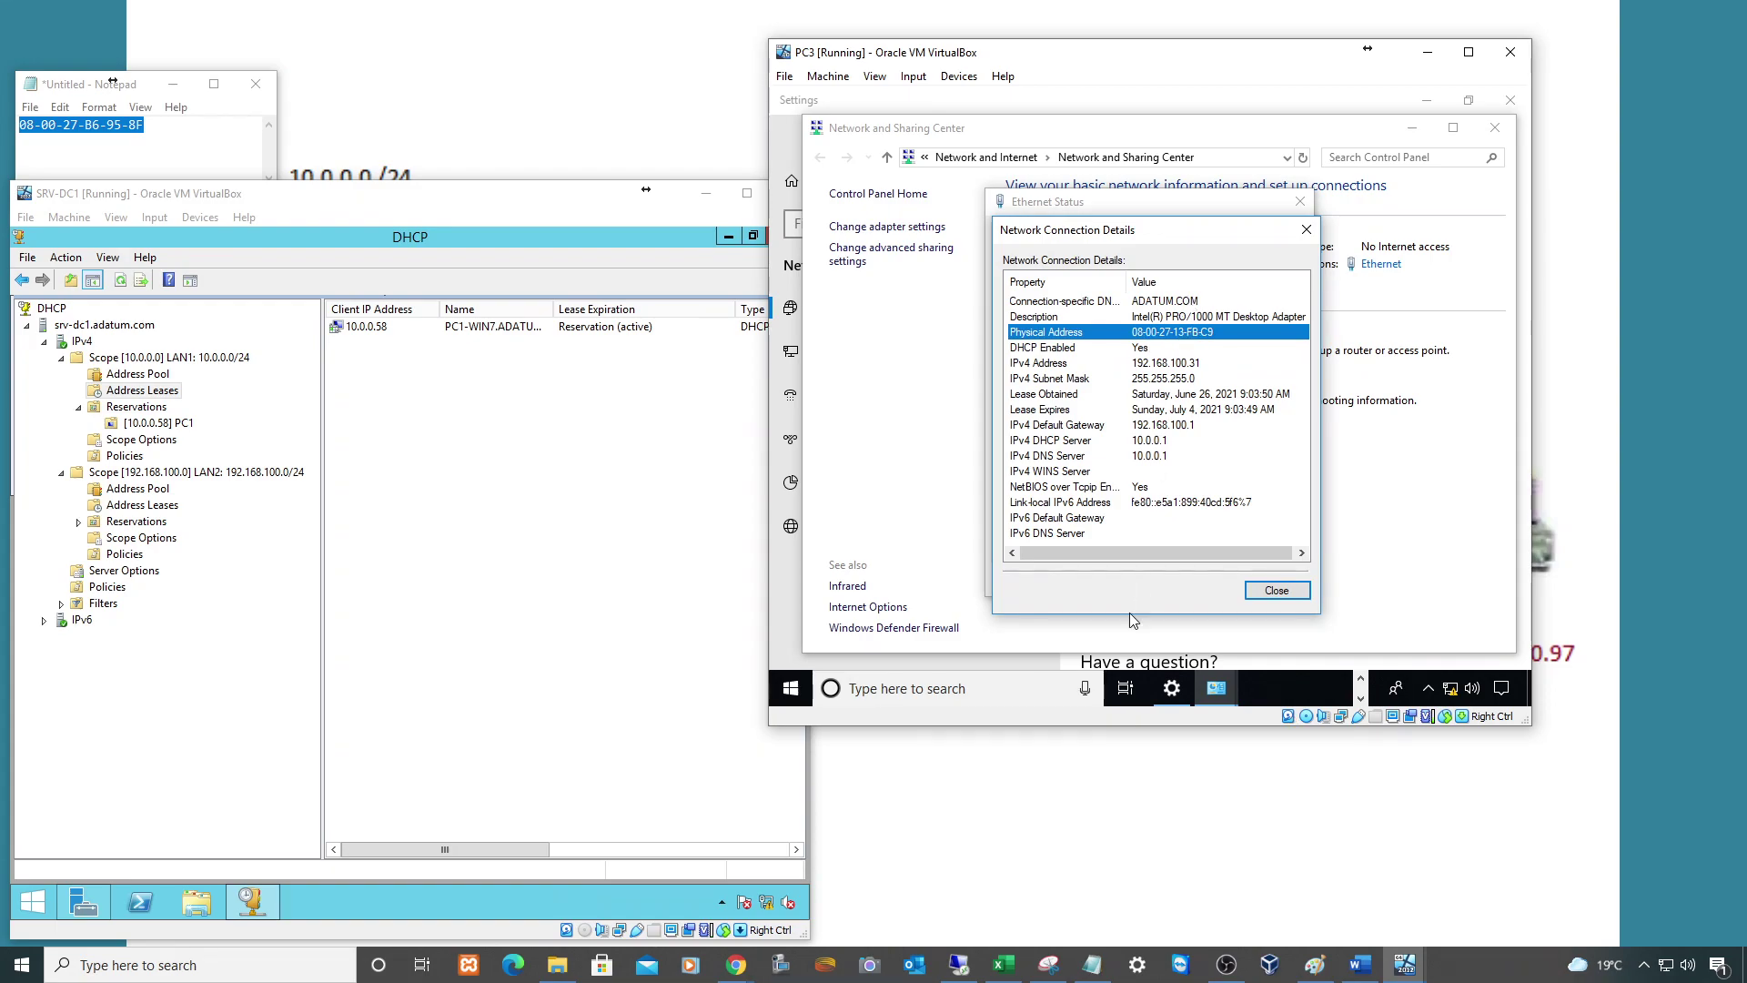
click(1362, 699)
click(1360, 679)
click(1330, 688)
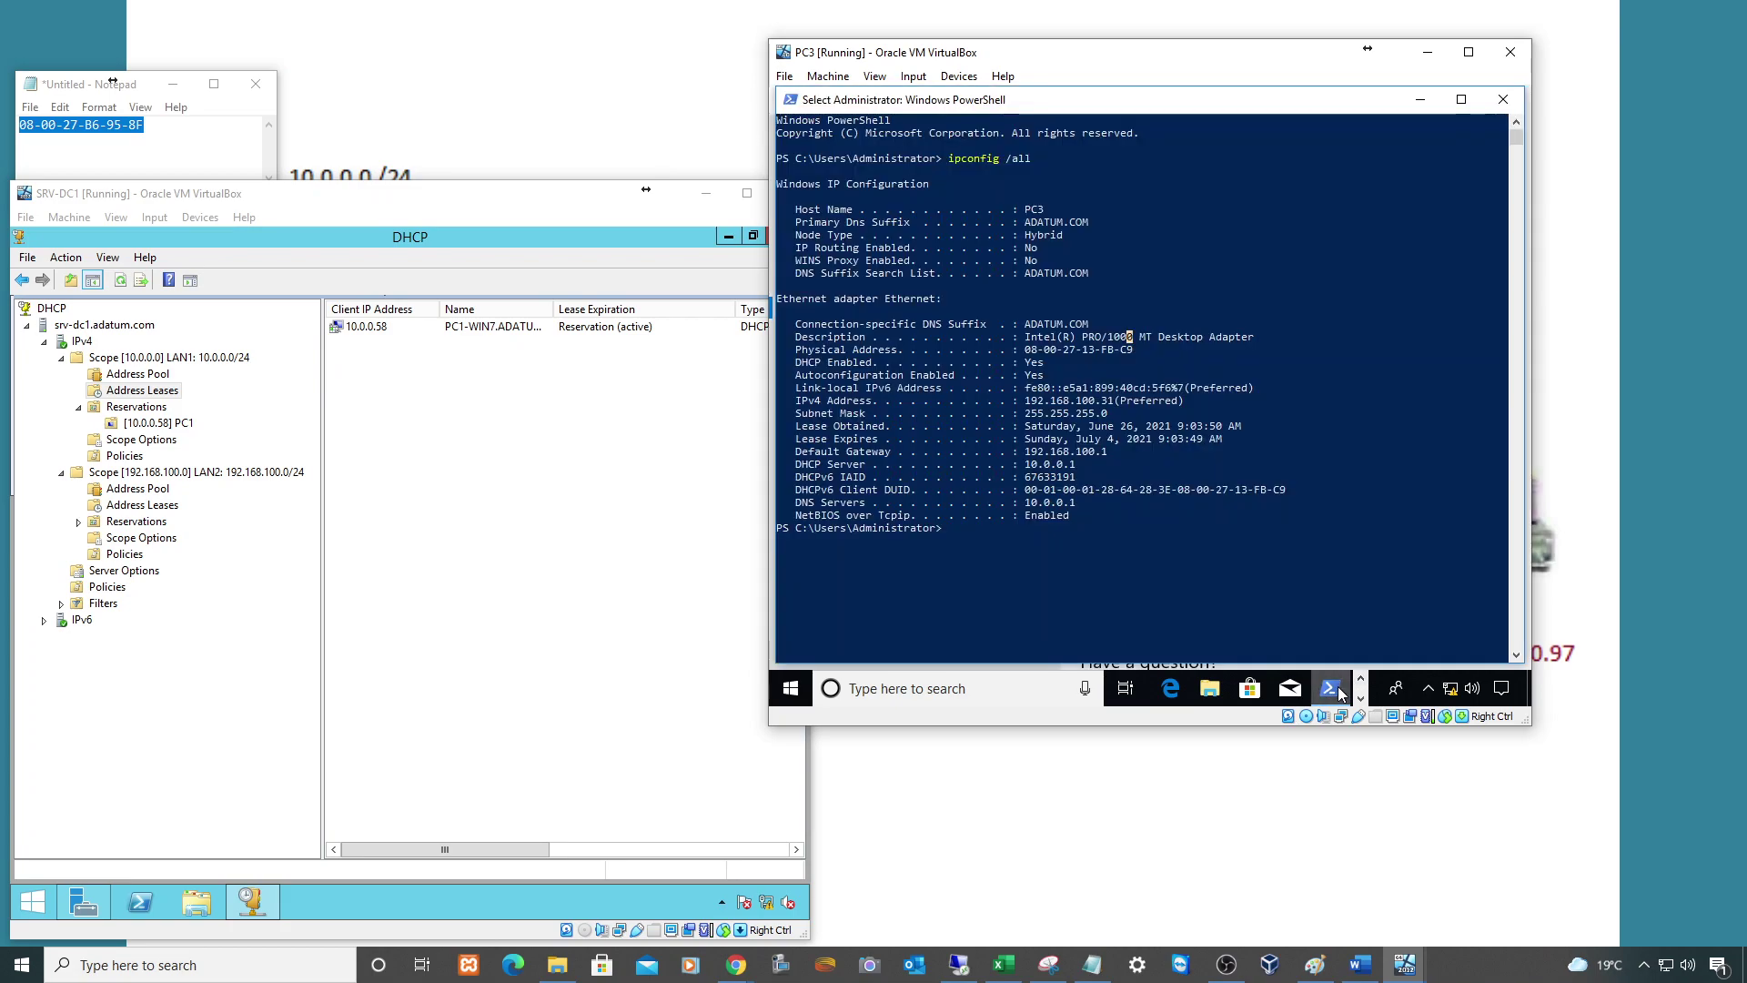
Copy the adapter's physical address 08-00-27-13-FB-C9 from the ipconfig output and replace the Notepad text with it
click(1167, 364)
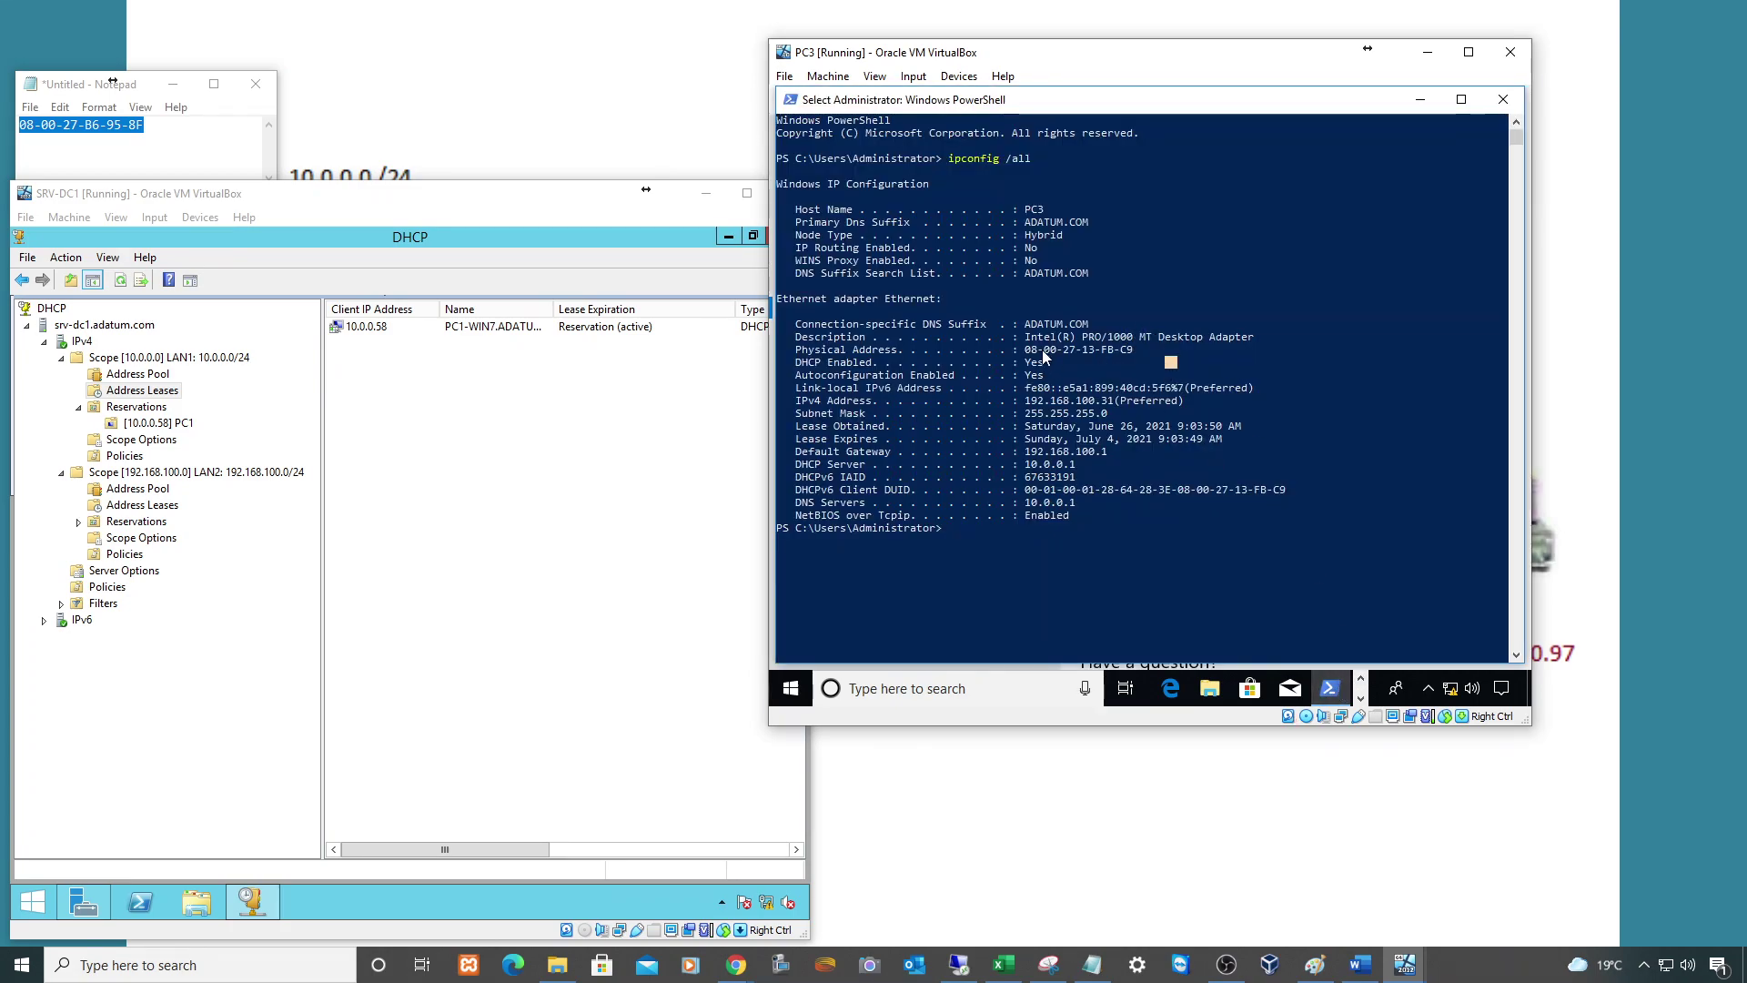
drag(1029, 356, 1130, 354)
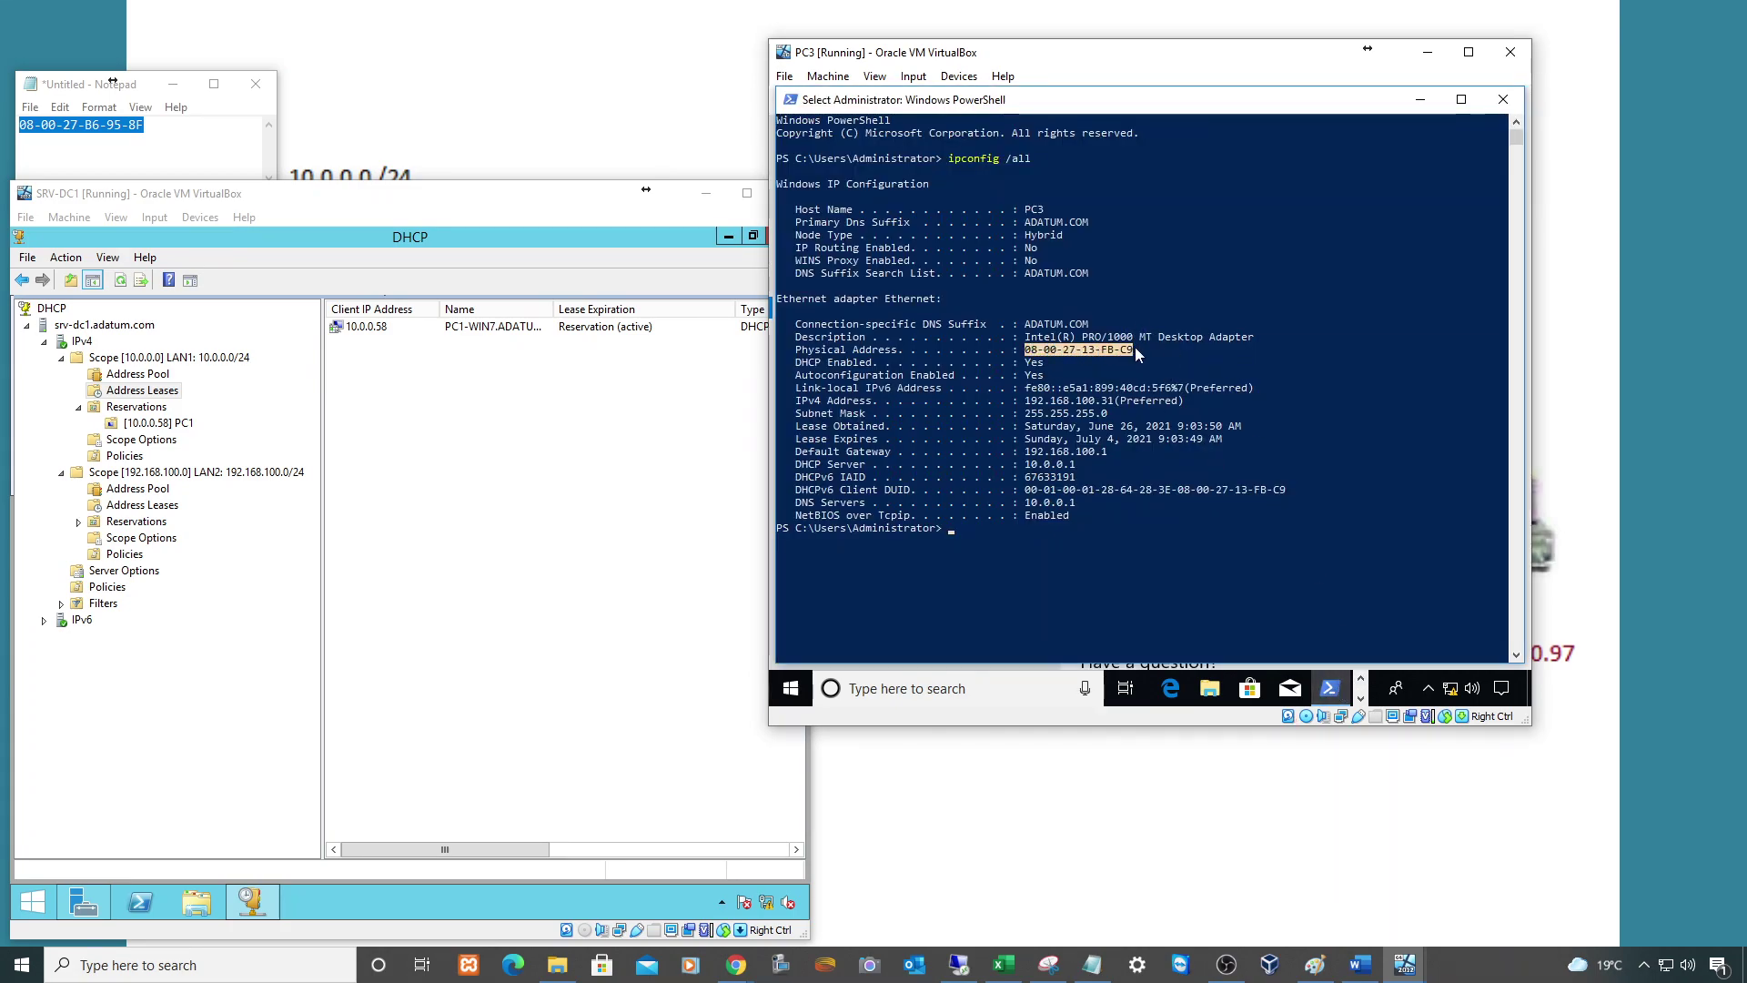
drag(1215, 100, 1247, 384)
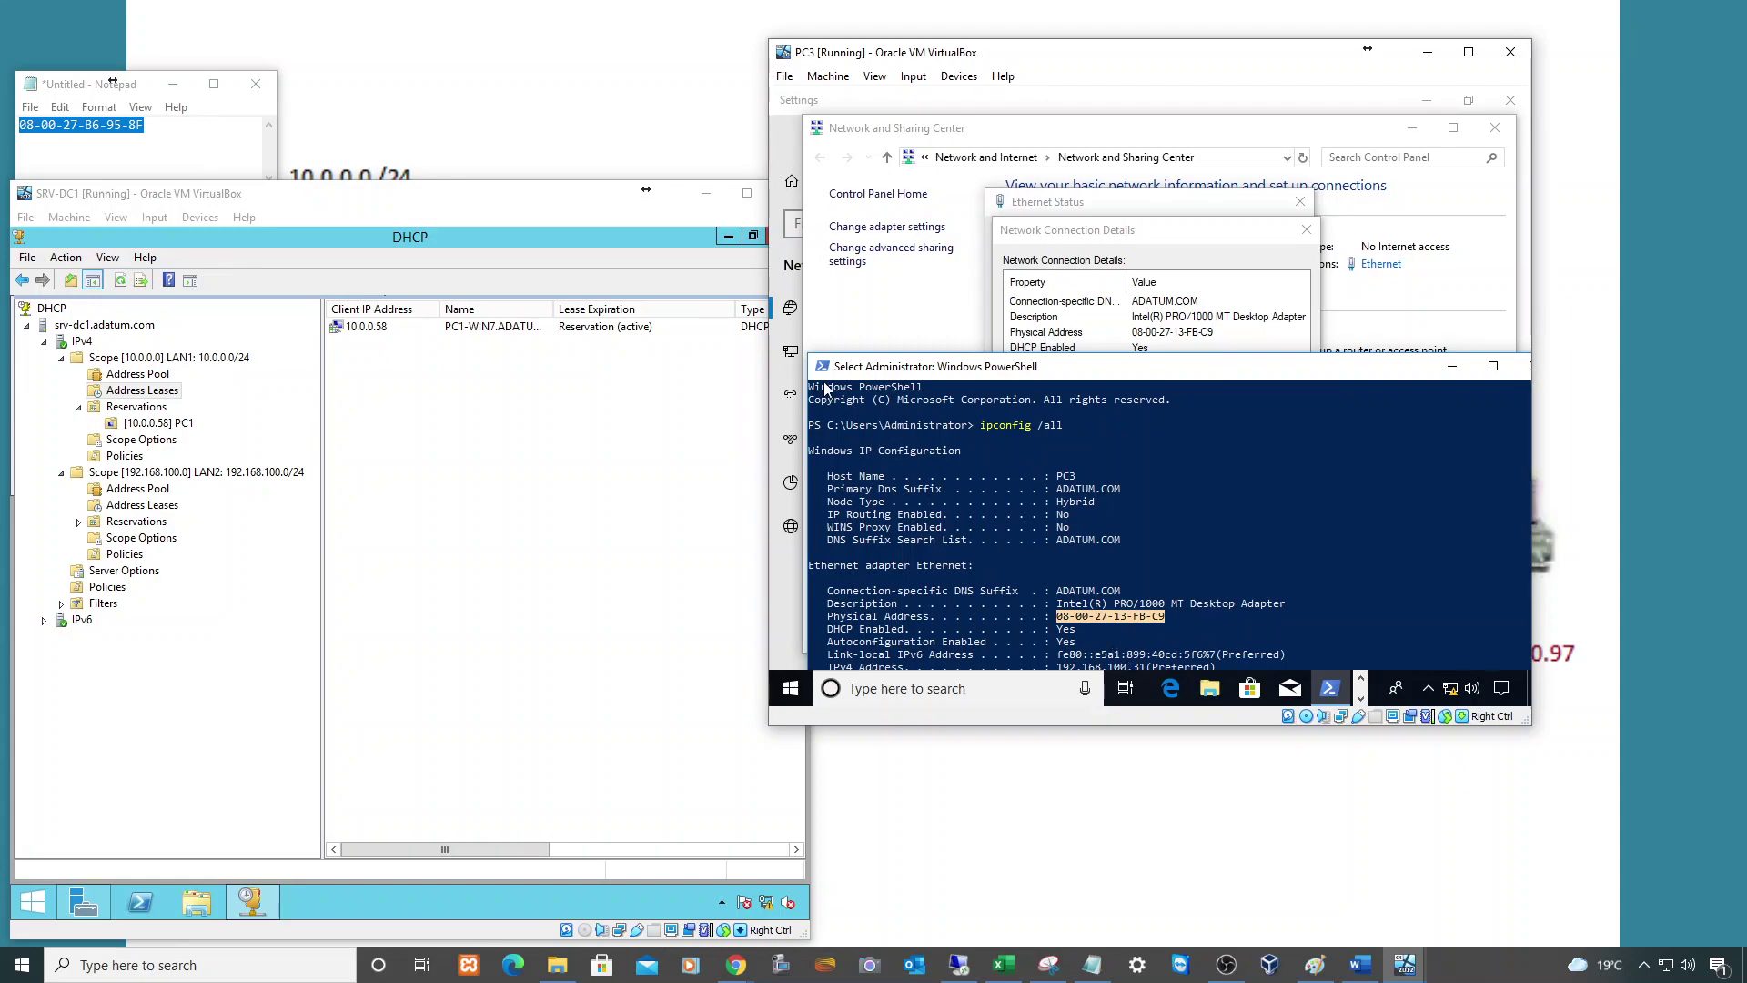
key(ctrl+c)
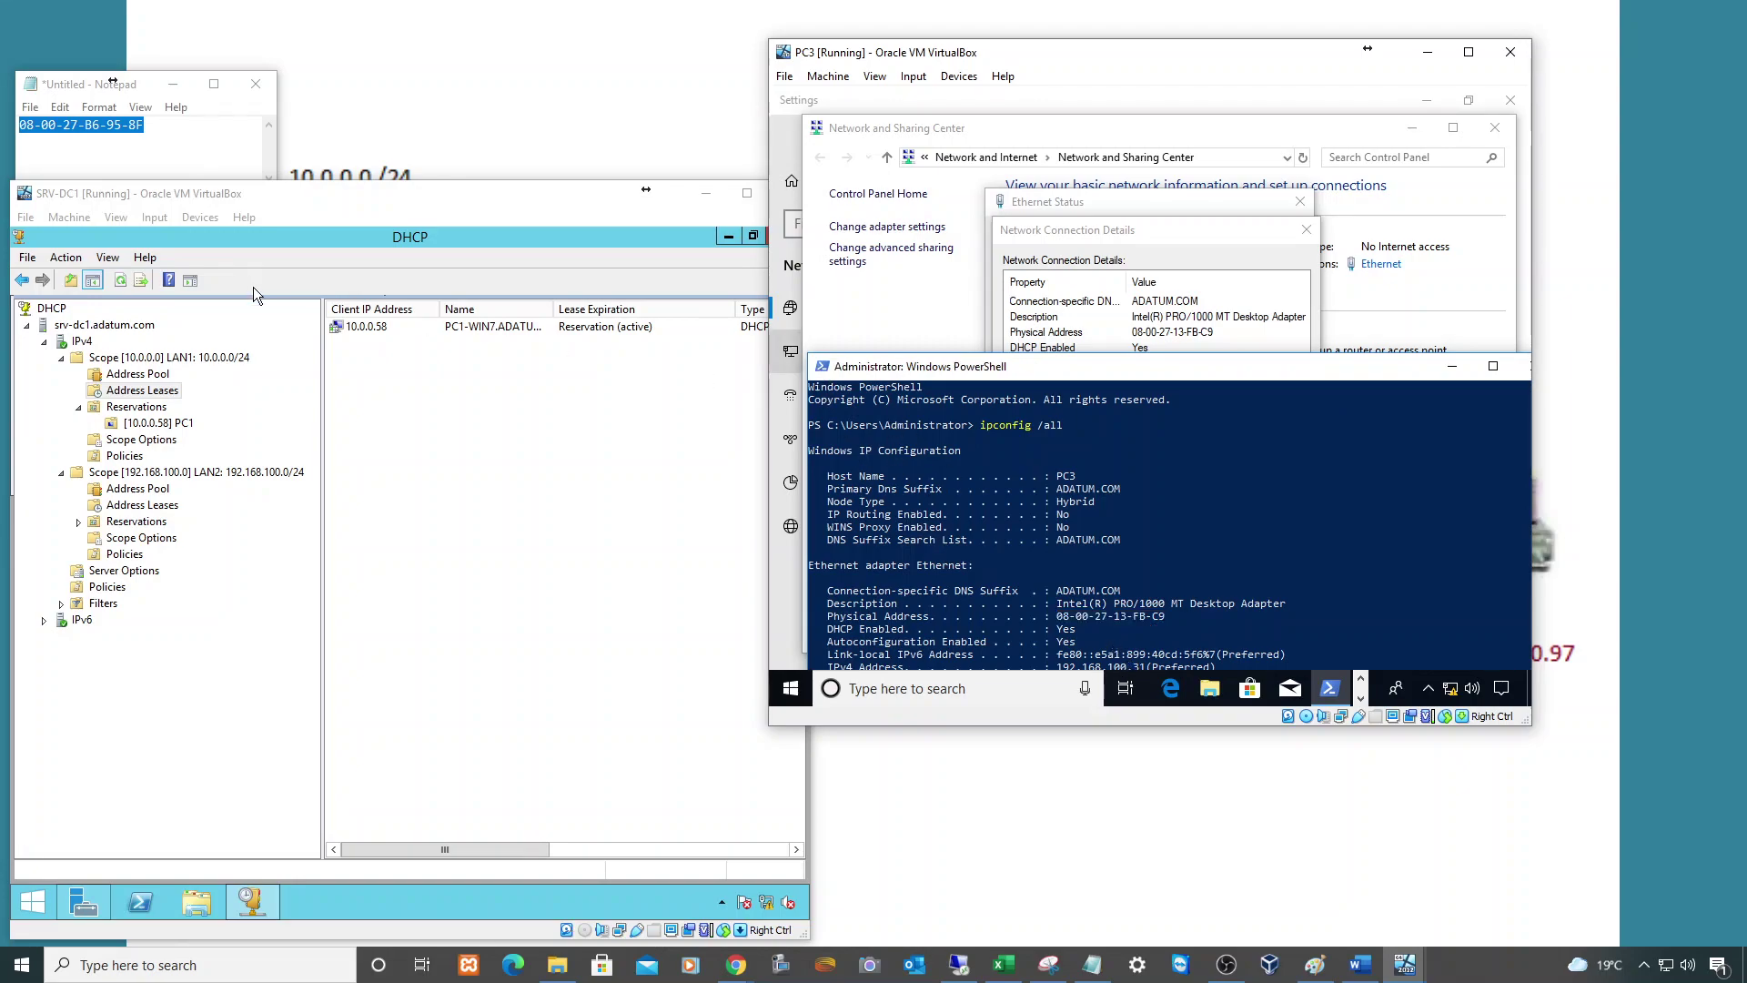
click(112, 80)
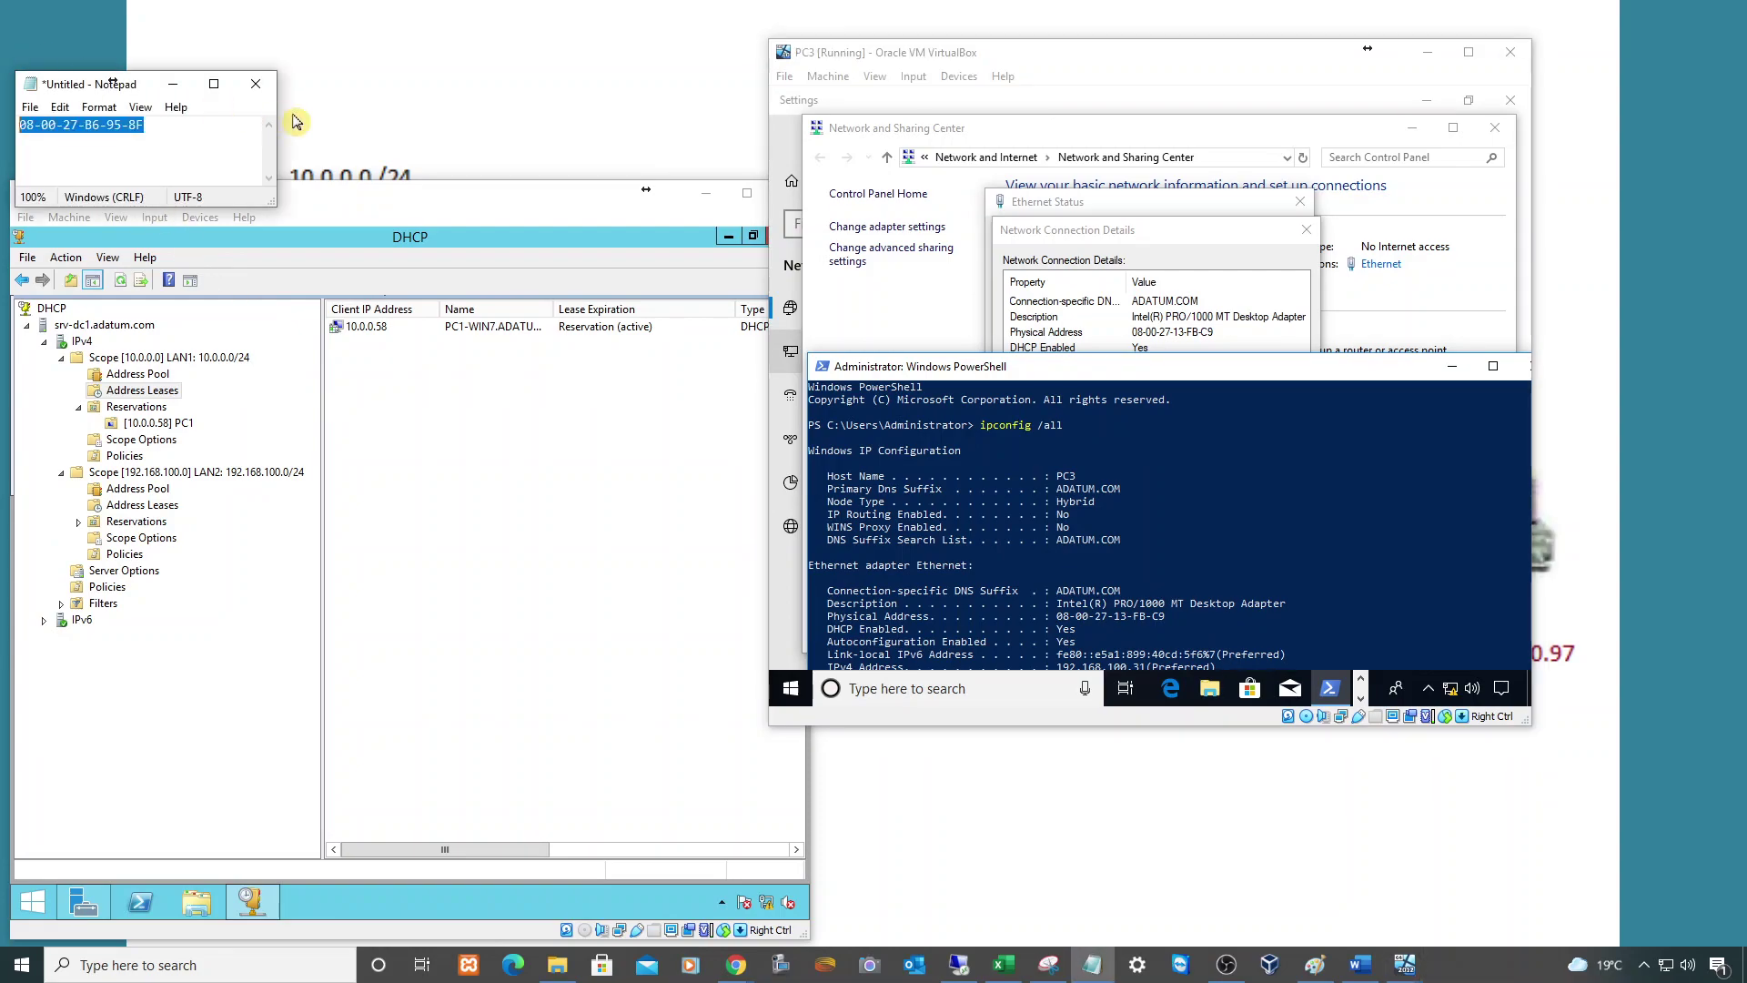
key(ctrl+v)
key(ctrl+a)
Bring the SRV-DC1 window forward and show the reservations of the LAN2 scope in the DHCP console
drag(538, 205, 868, 126)
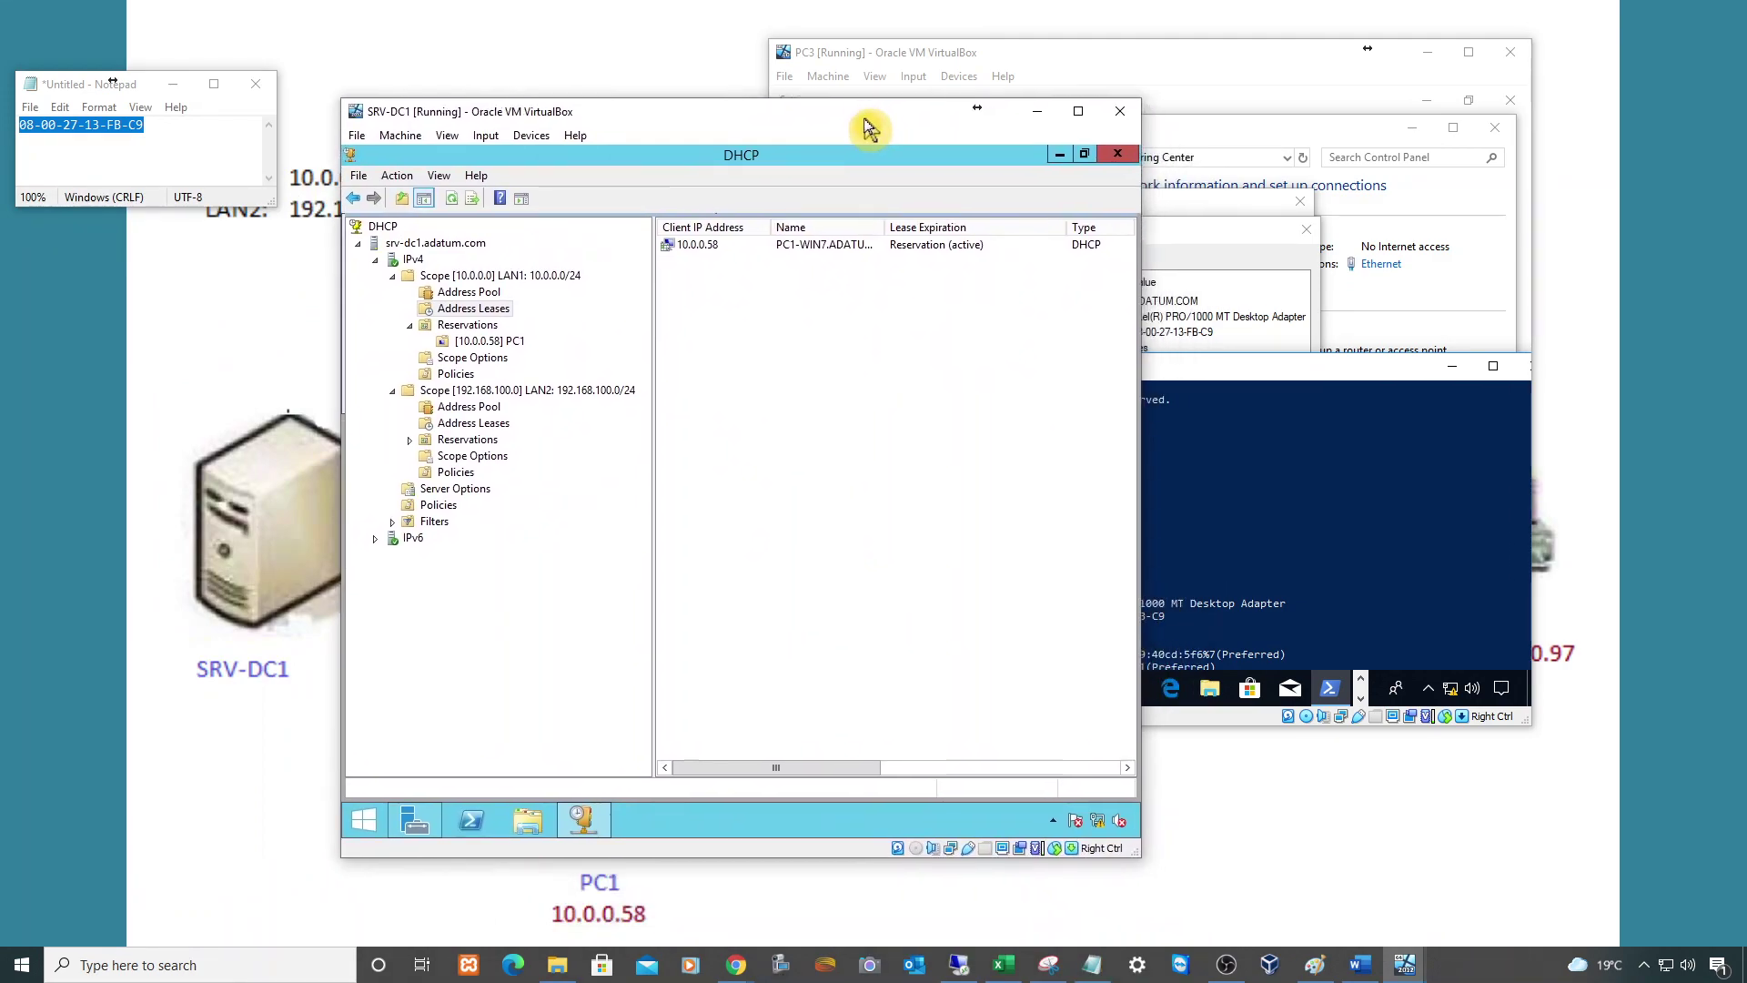
click(468, 391)
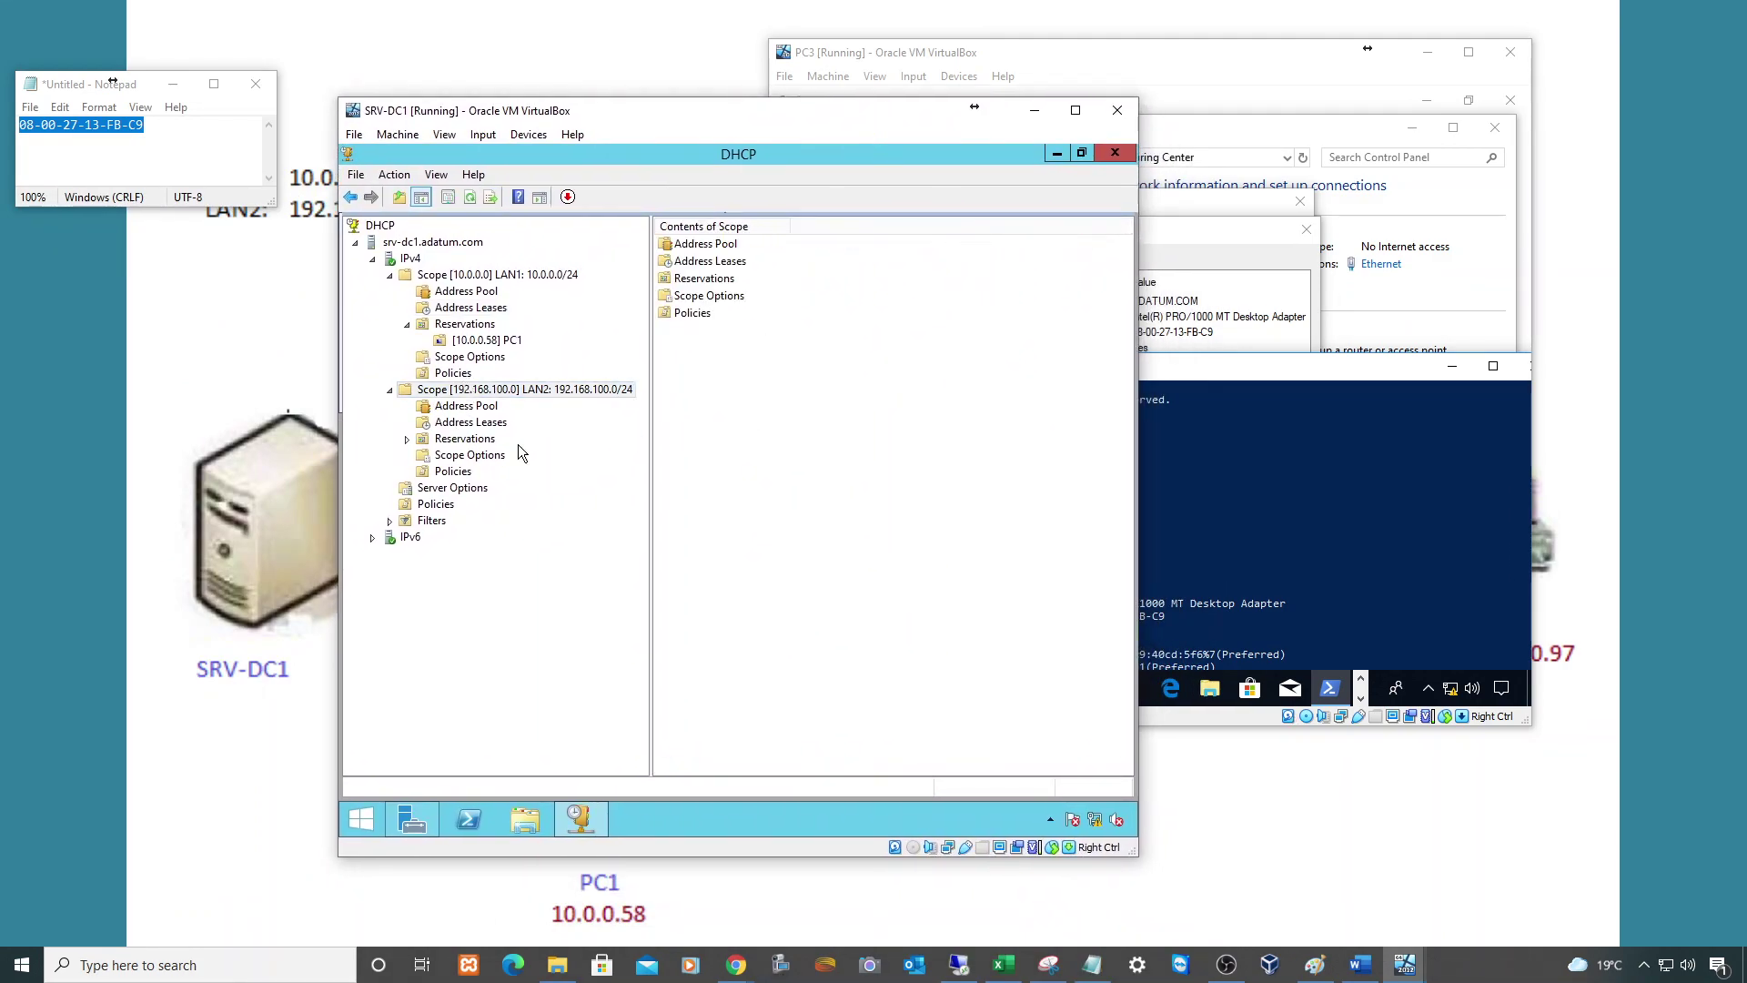
click(450, 440)
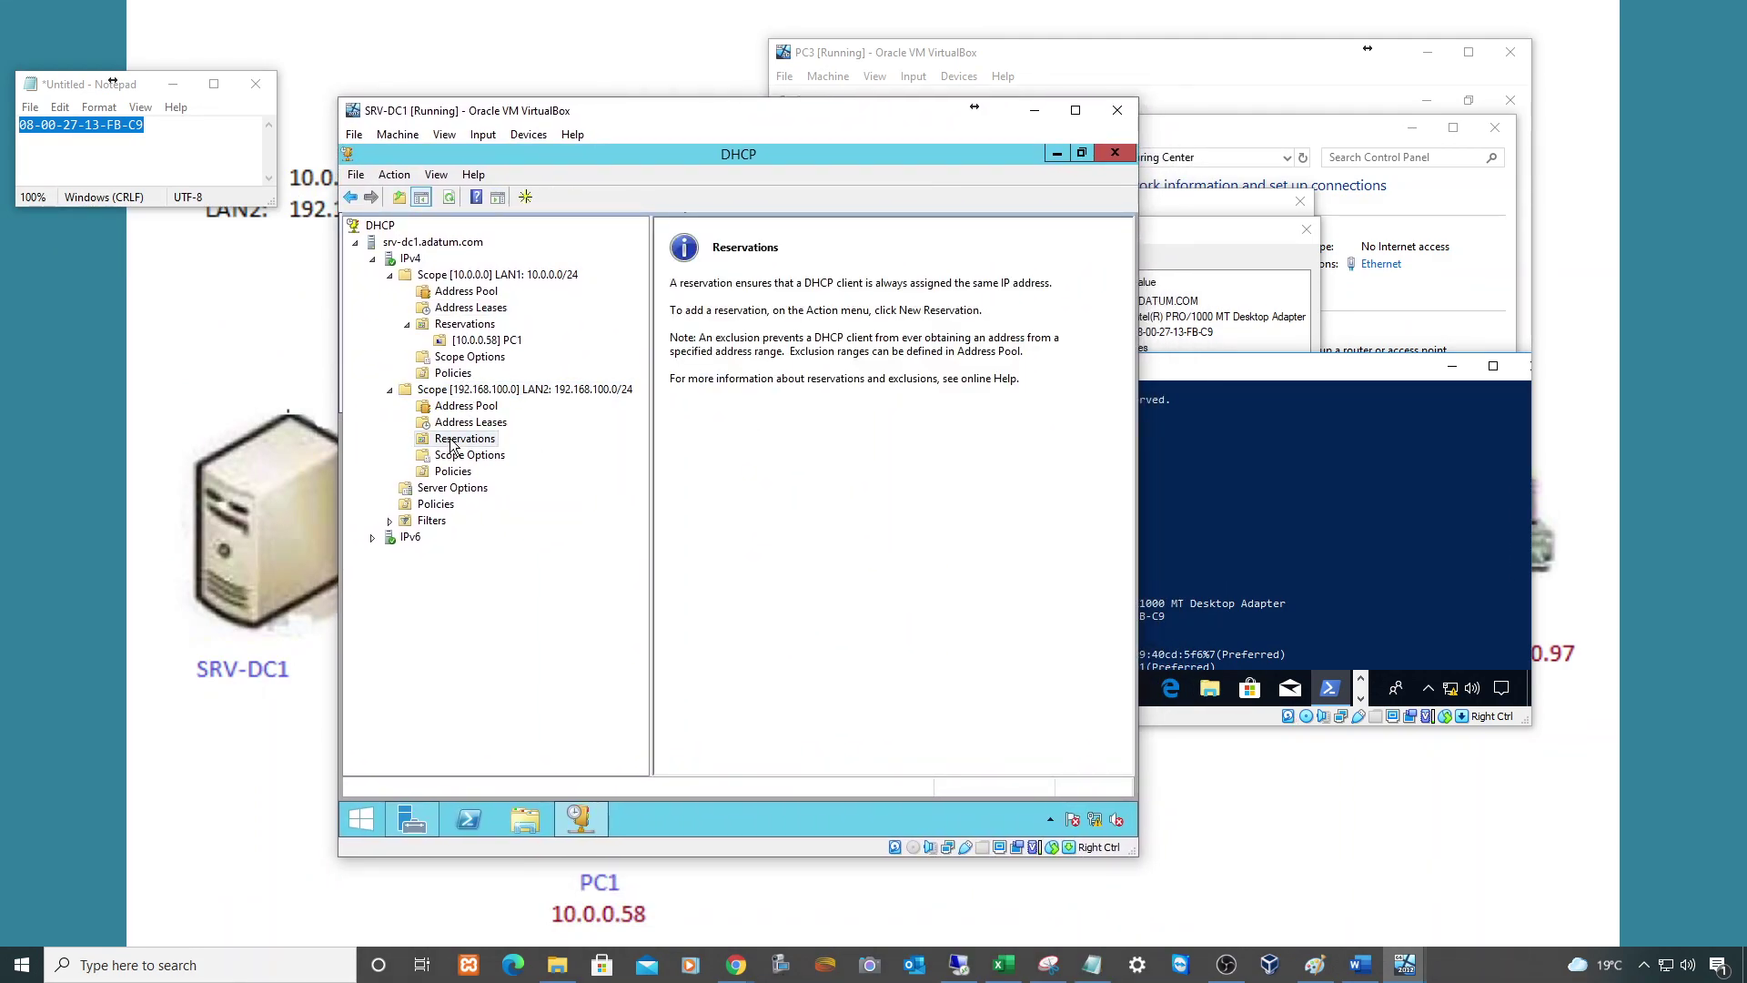
right_click(452, 441)
click(507, 444)
click(1262, 504)
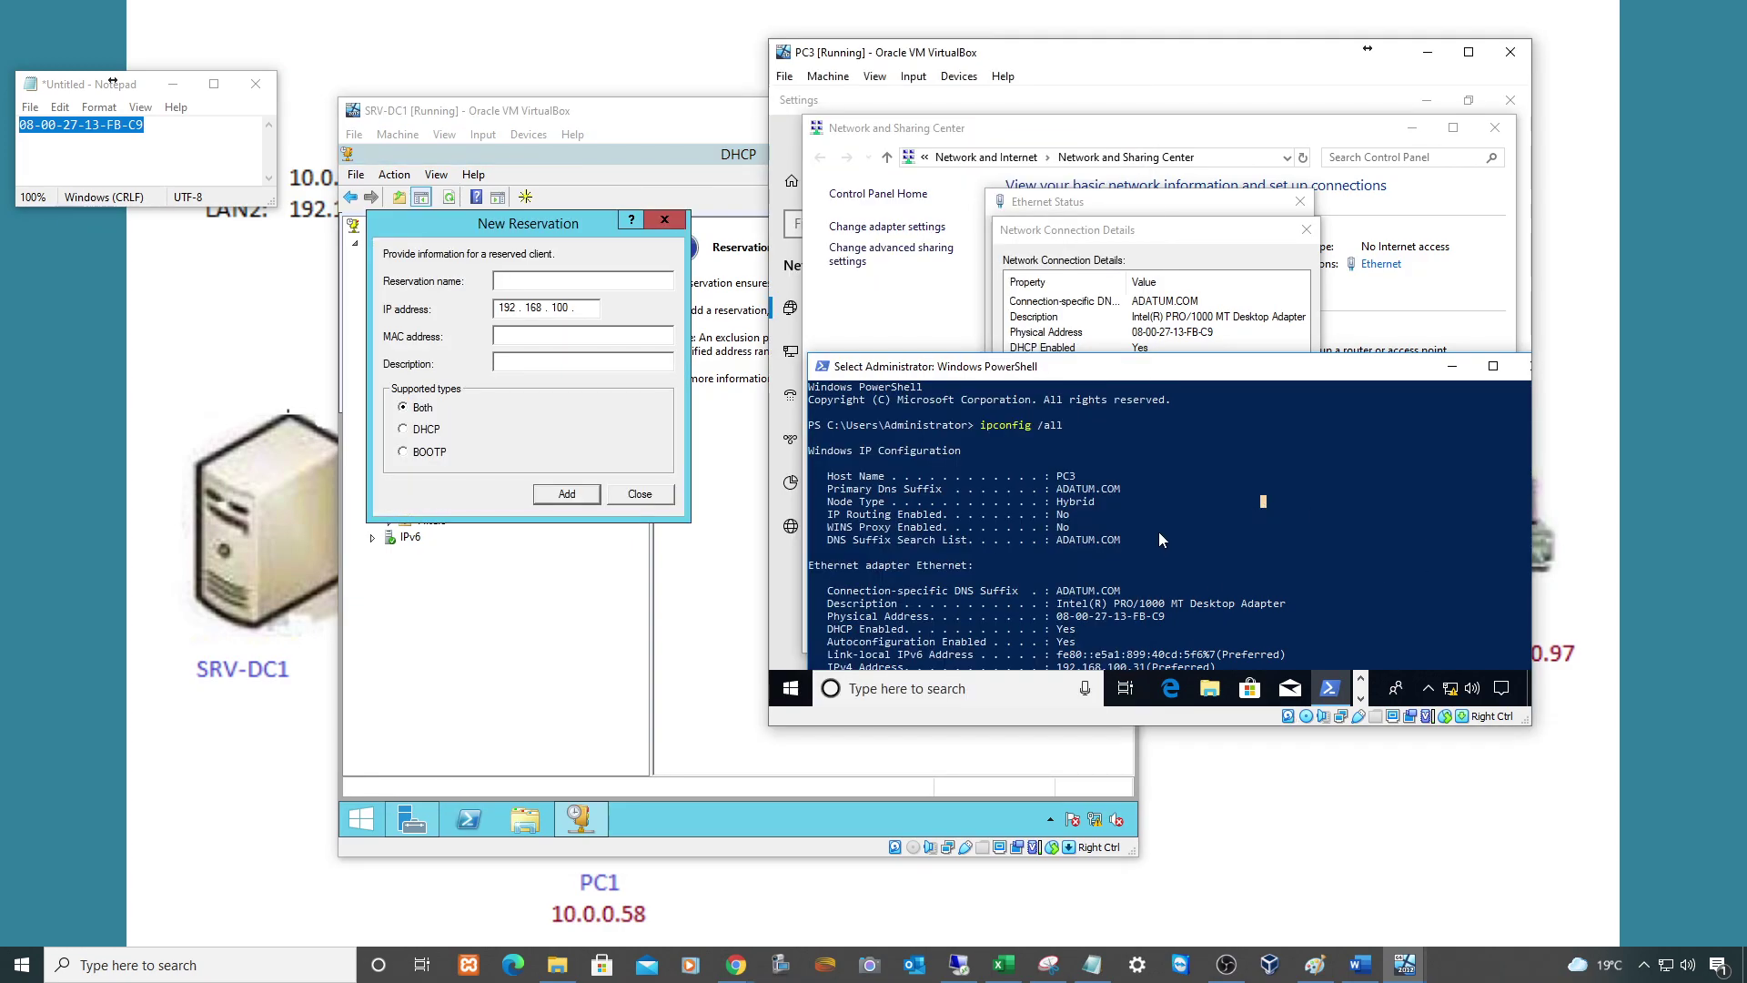
scroll(1159, 531, down, 3)
drag(1059, 557, 1145, 557)
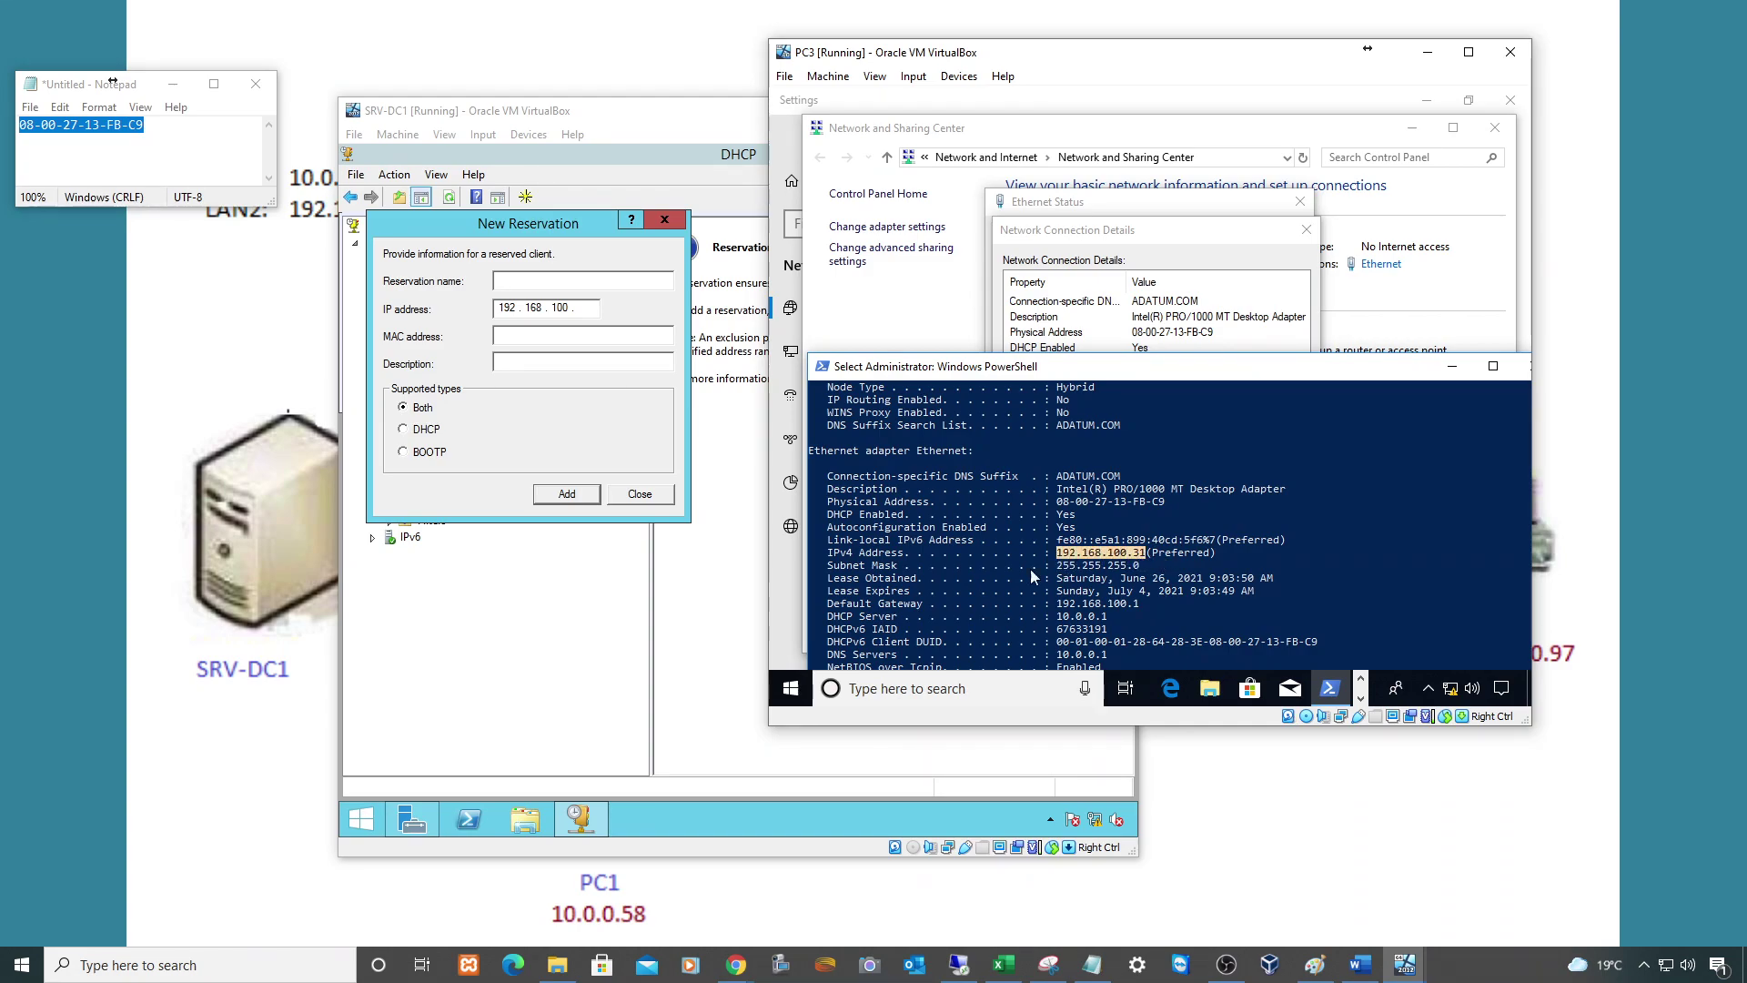
click(653, 494)
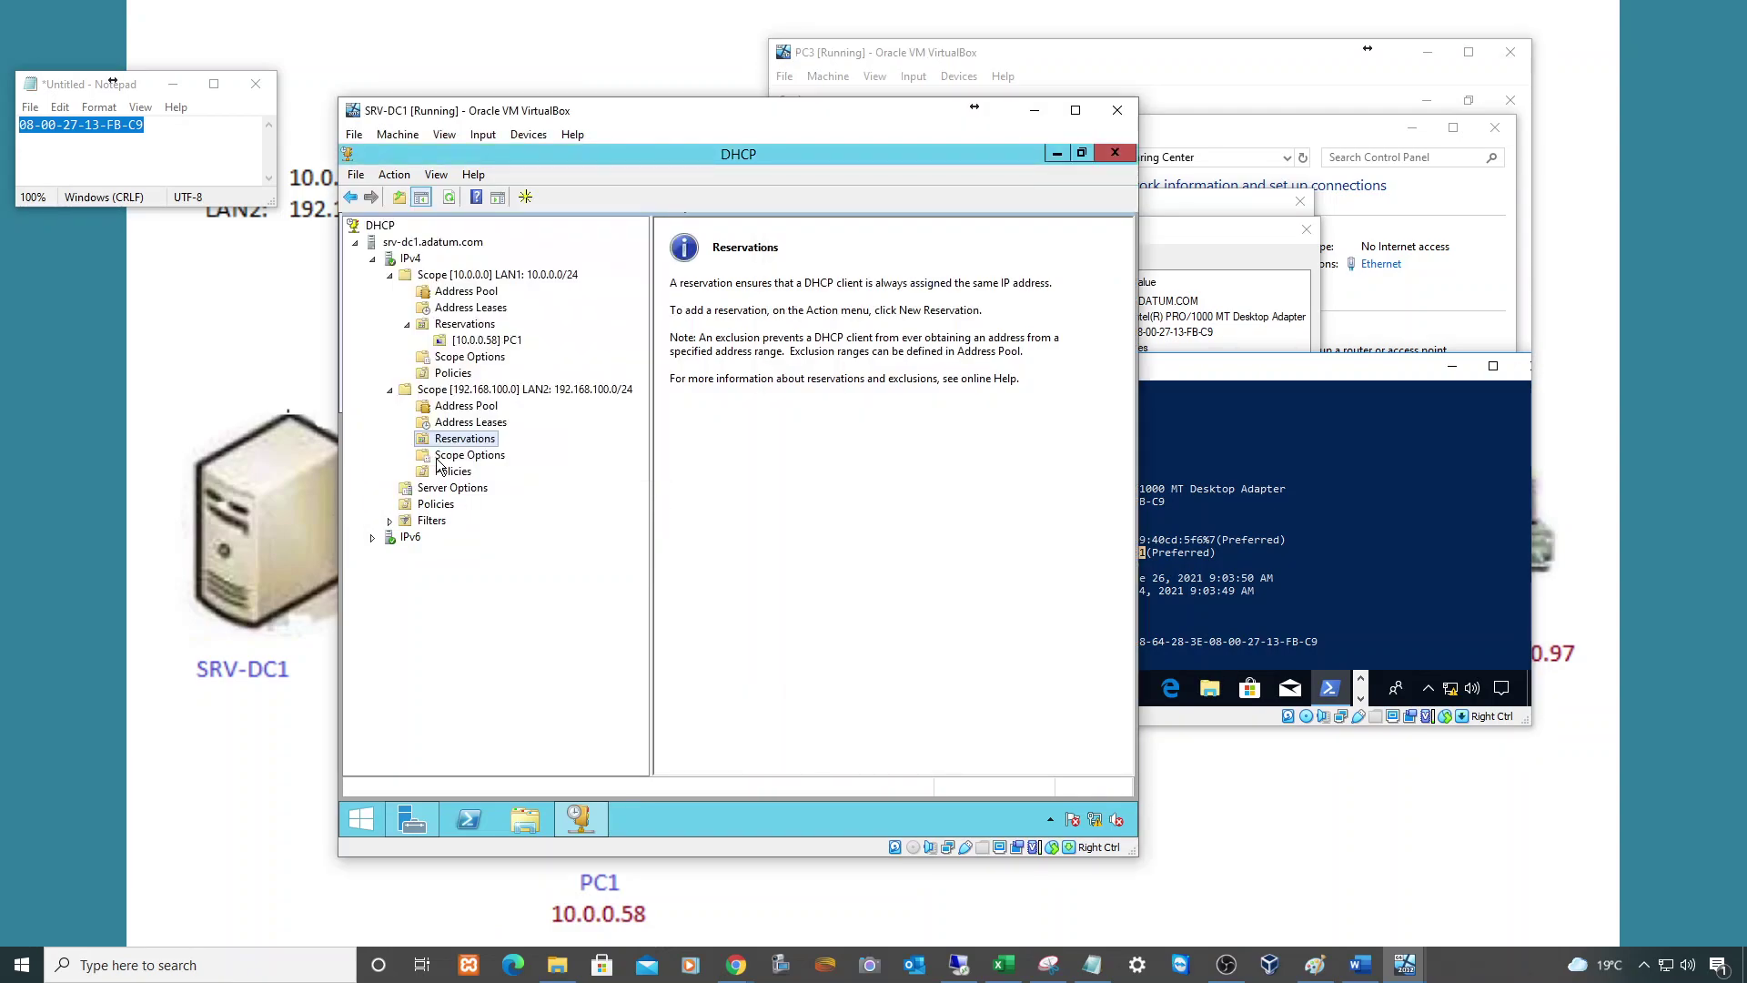
Compare the address leases of the LAN2 and LAN1 scopes, examining their lease expiration entries
click(469, 424)
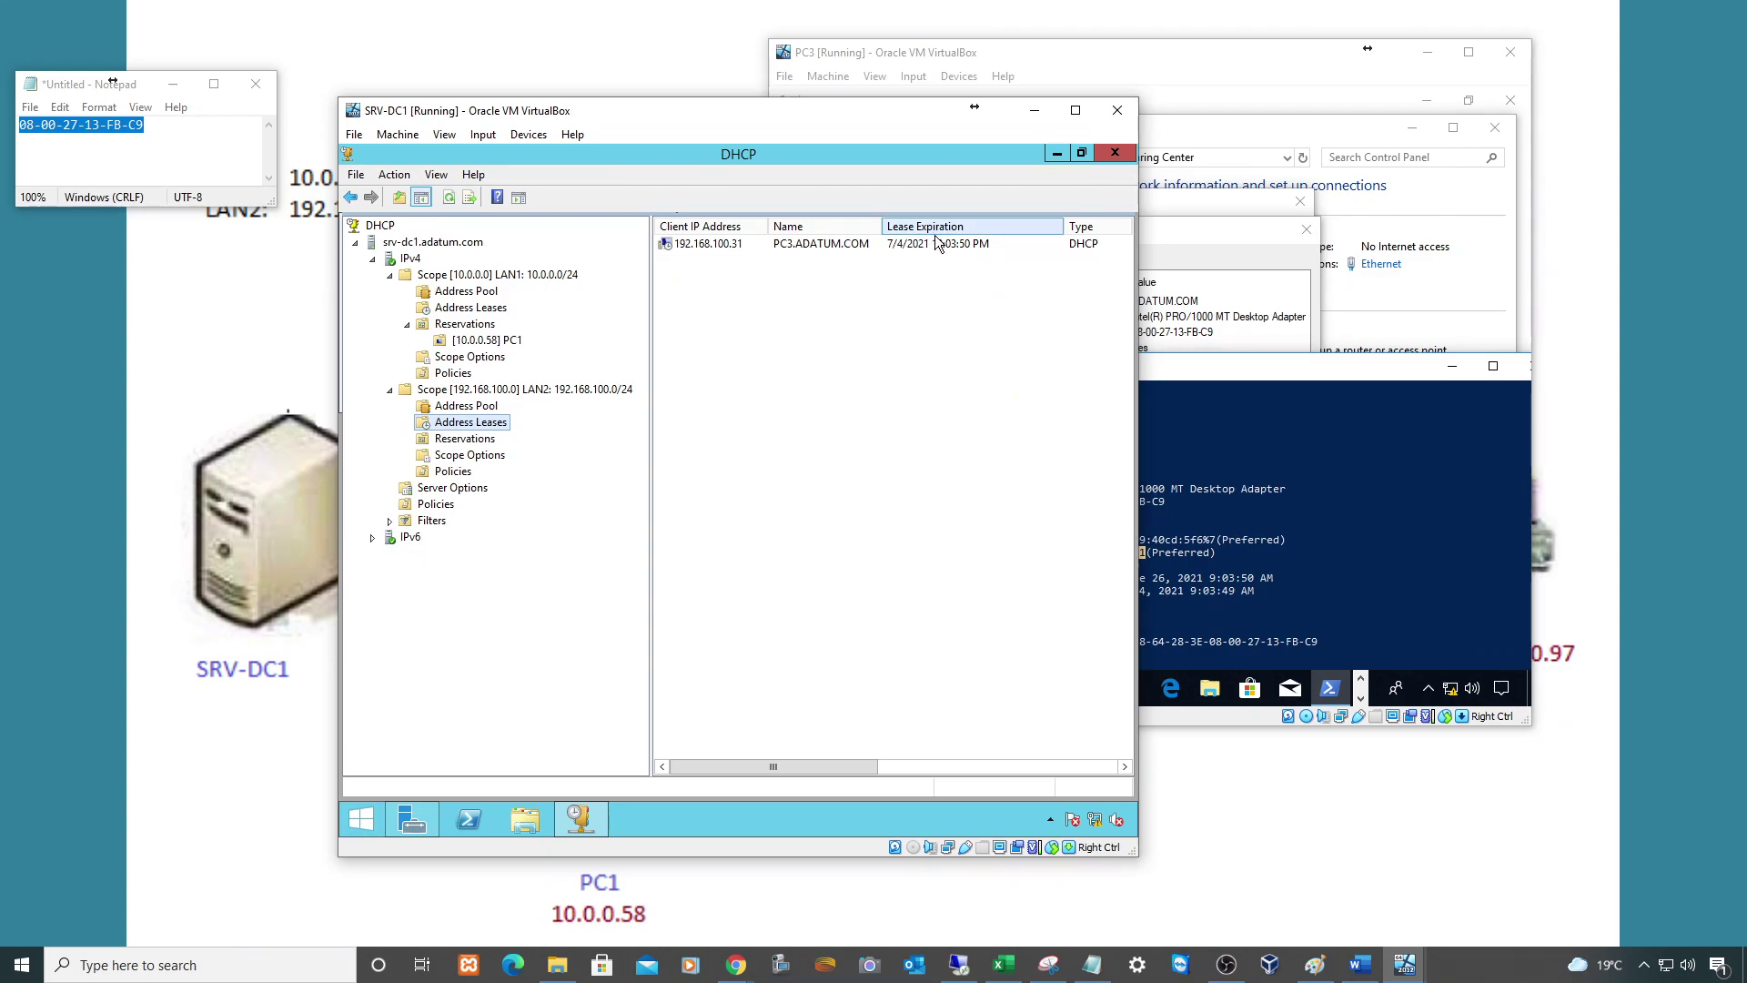
click(497, 311)
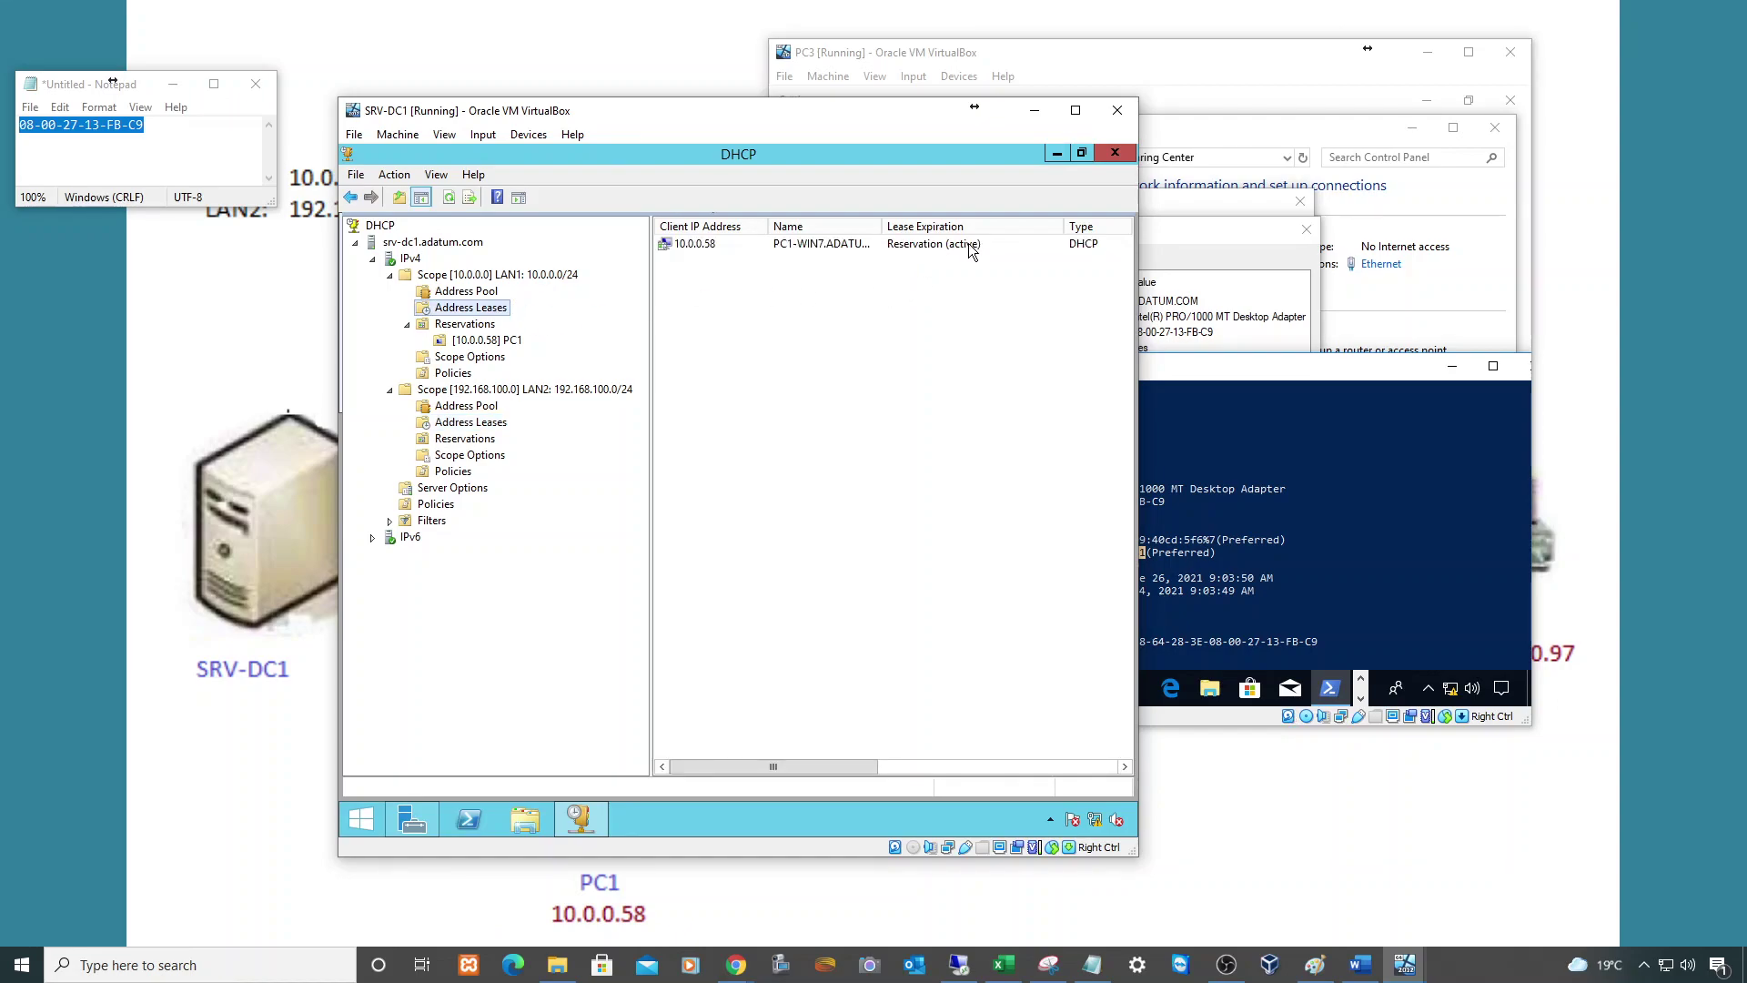
click(484, 423)
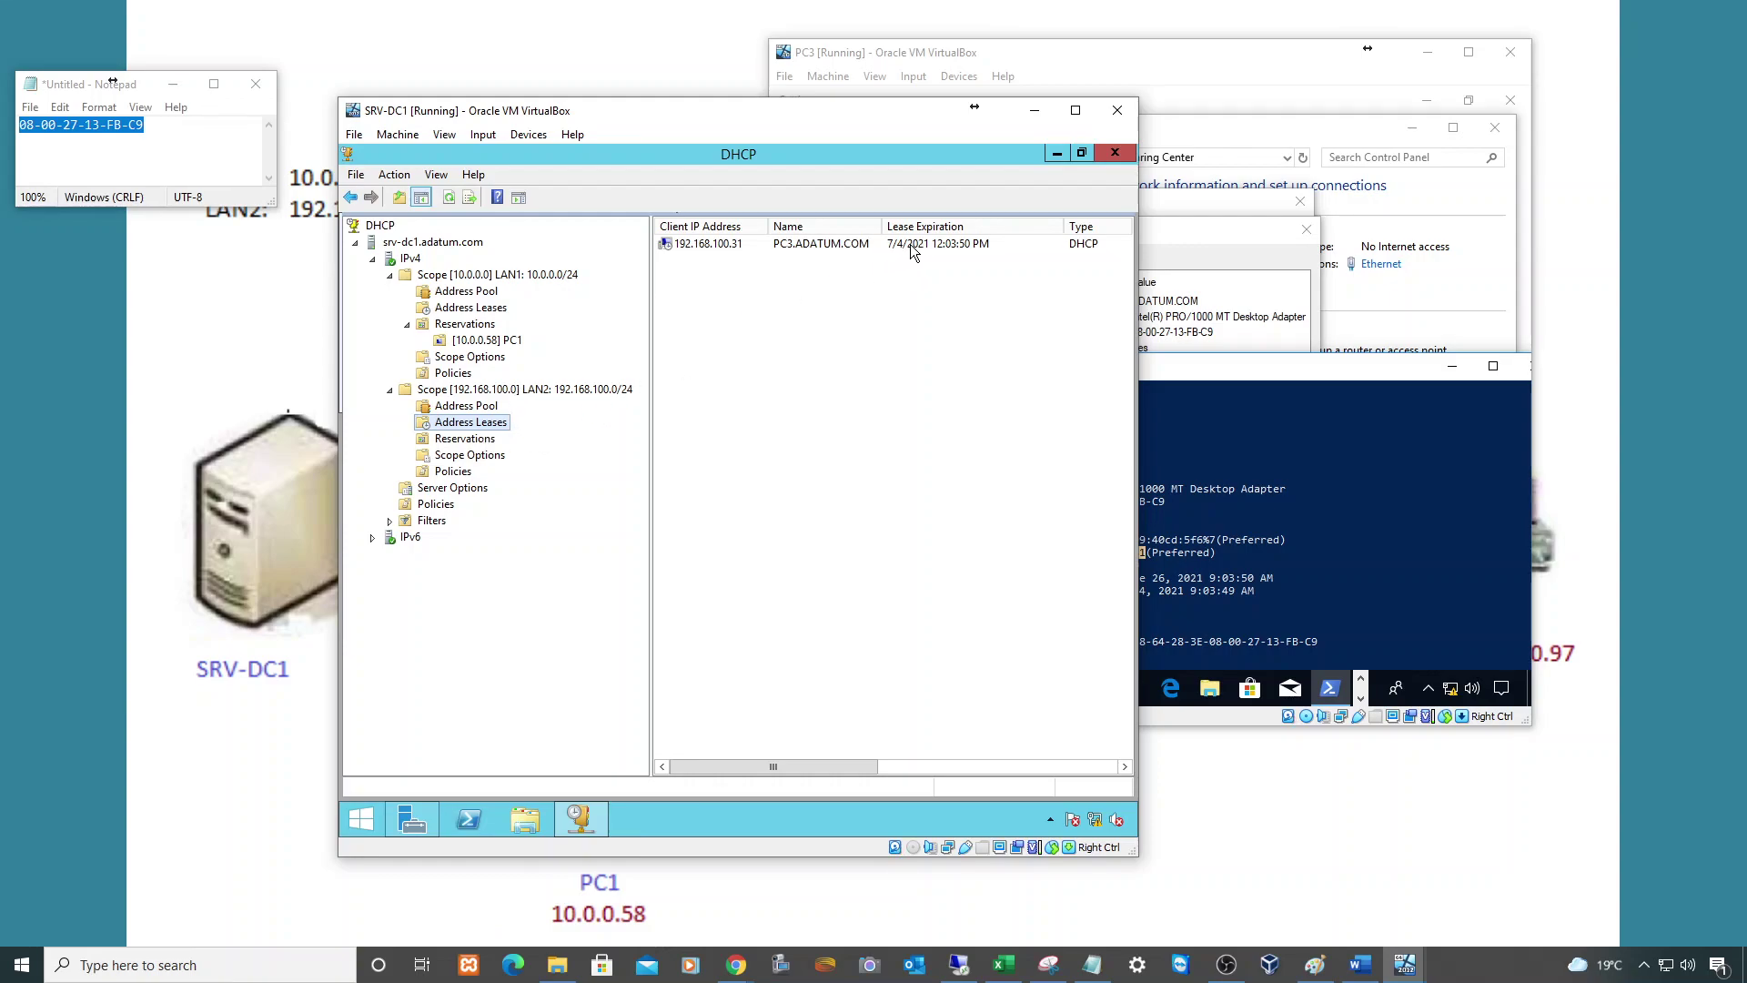
Add a LAN2 reservation named PC3 with IP address 192.168.100.97 and the copied MAC address 08-00-27-13-FB-C9, minimizing the PC3 machine window meanwhile
click(483, 441)
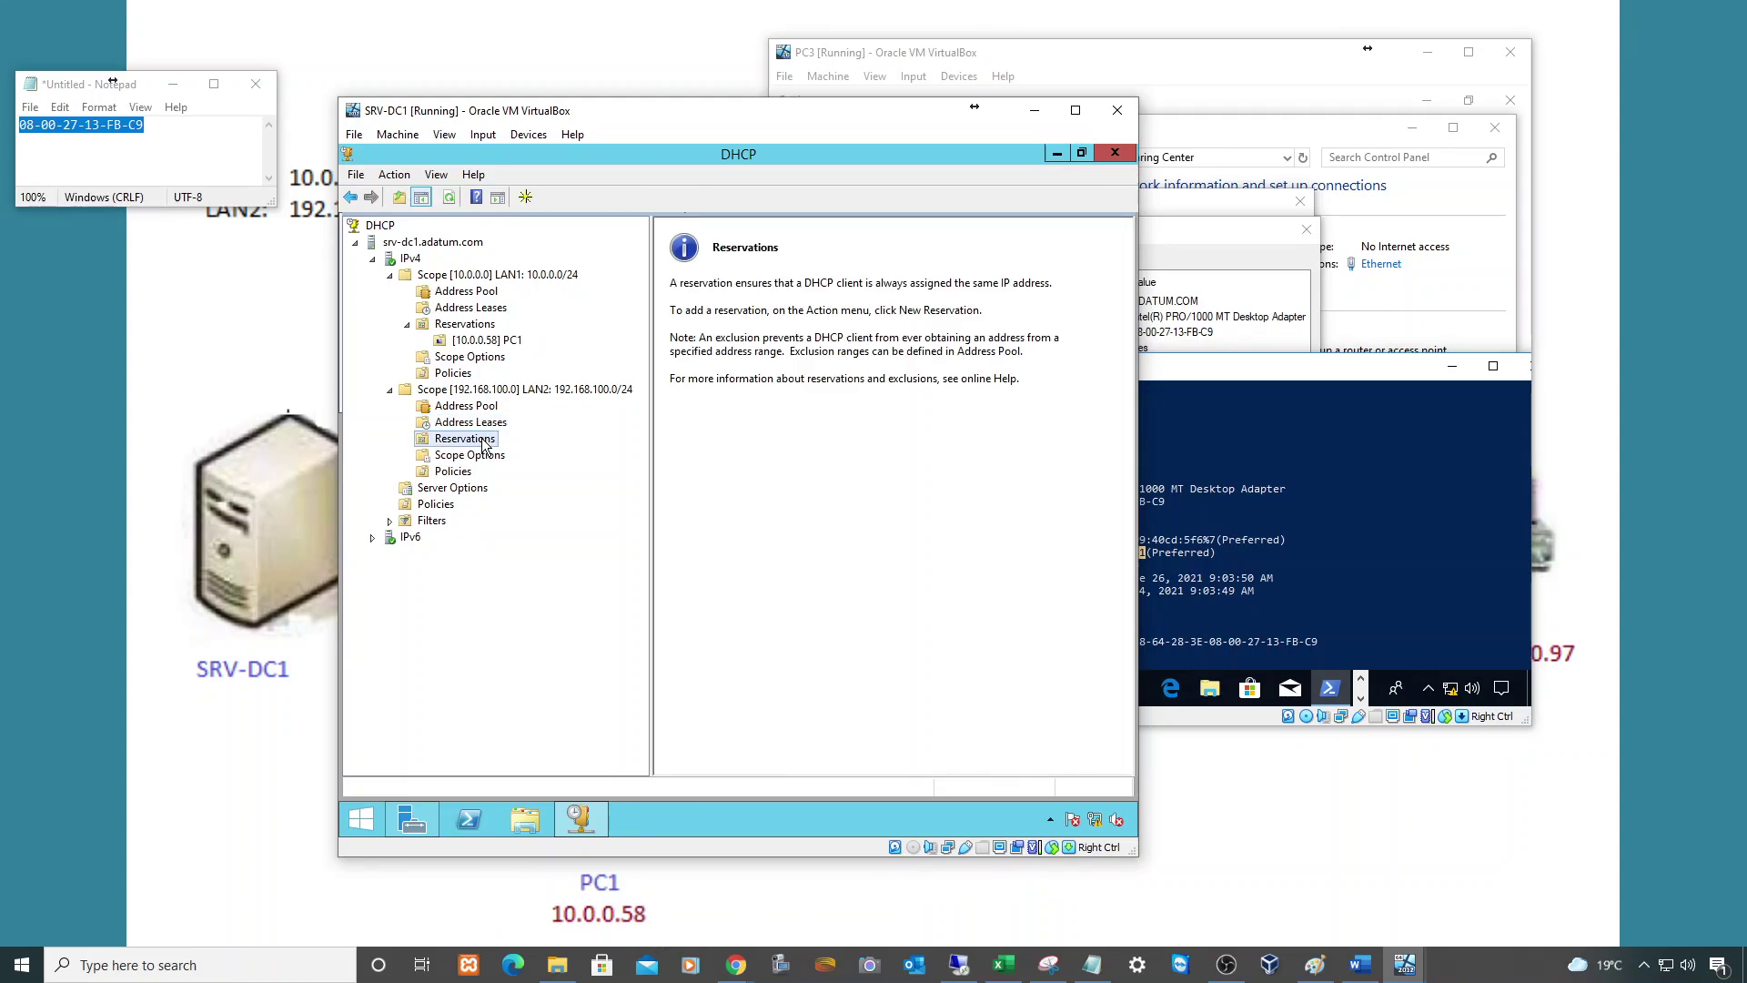
right_click(483, 443)
click(521, 450)
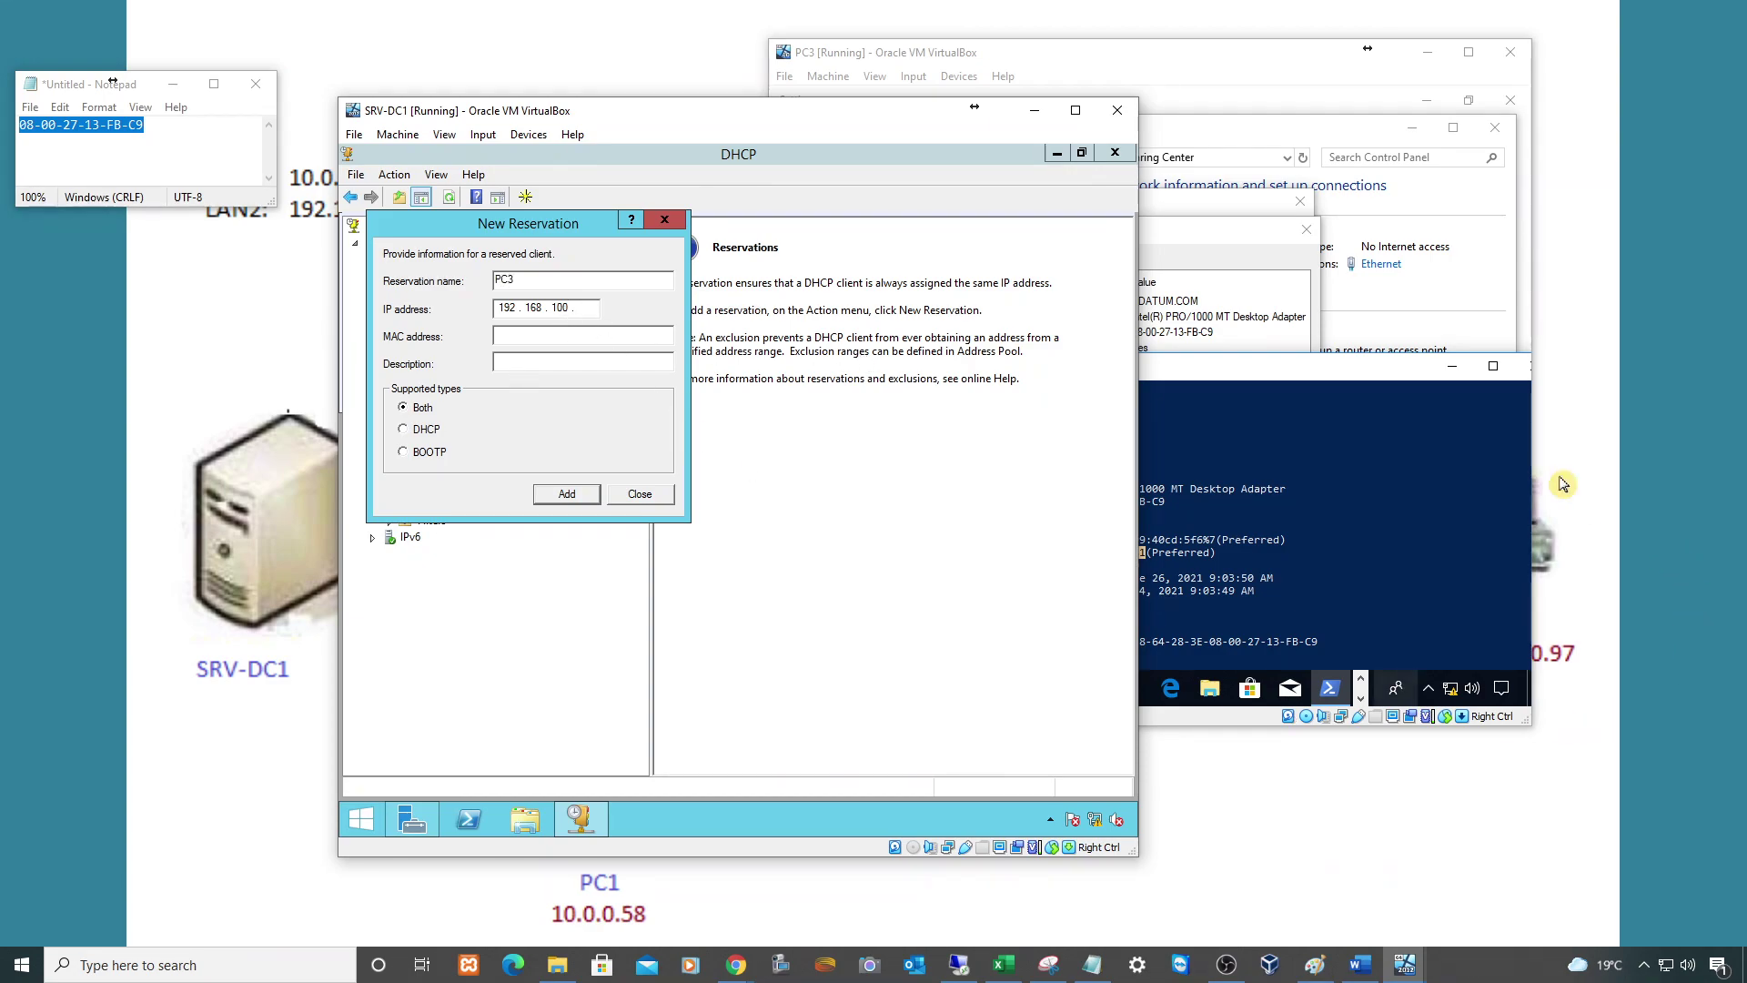
click(1451, 850)
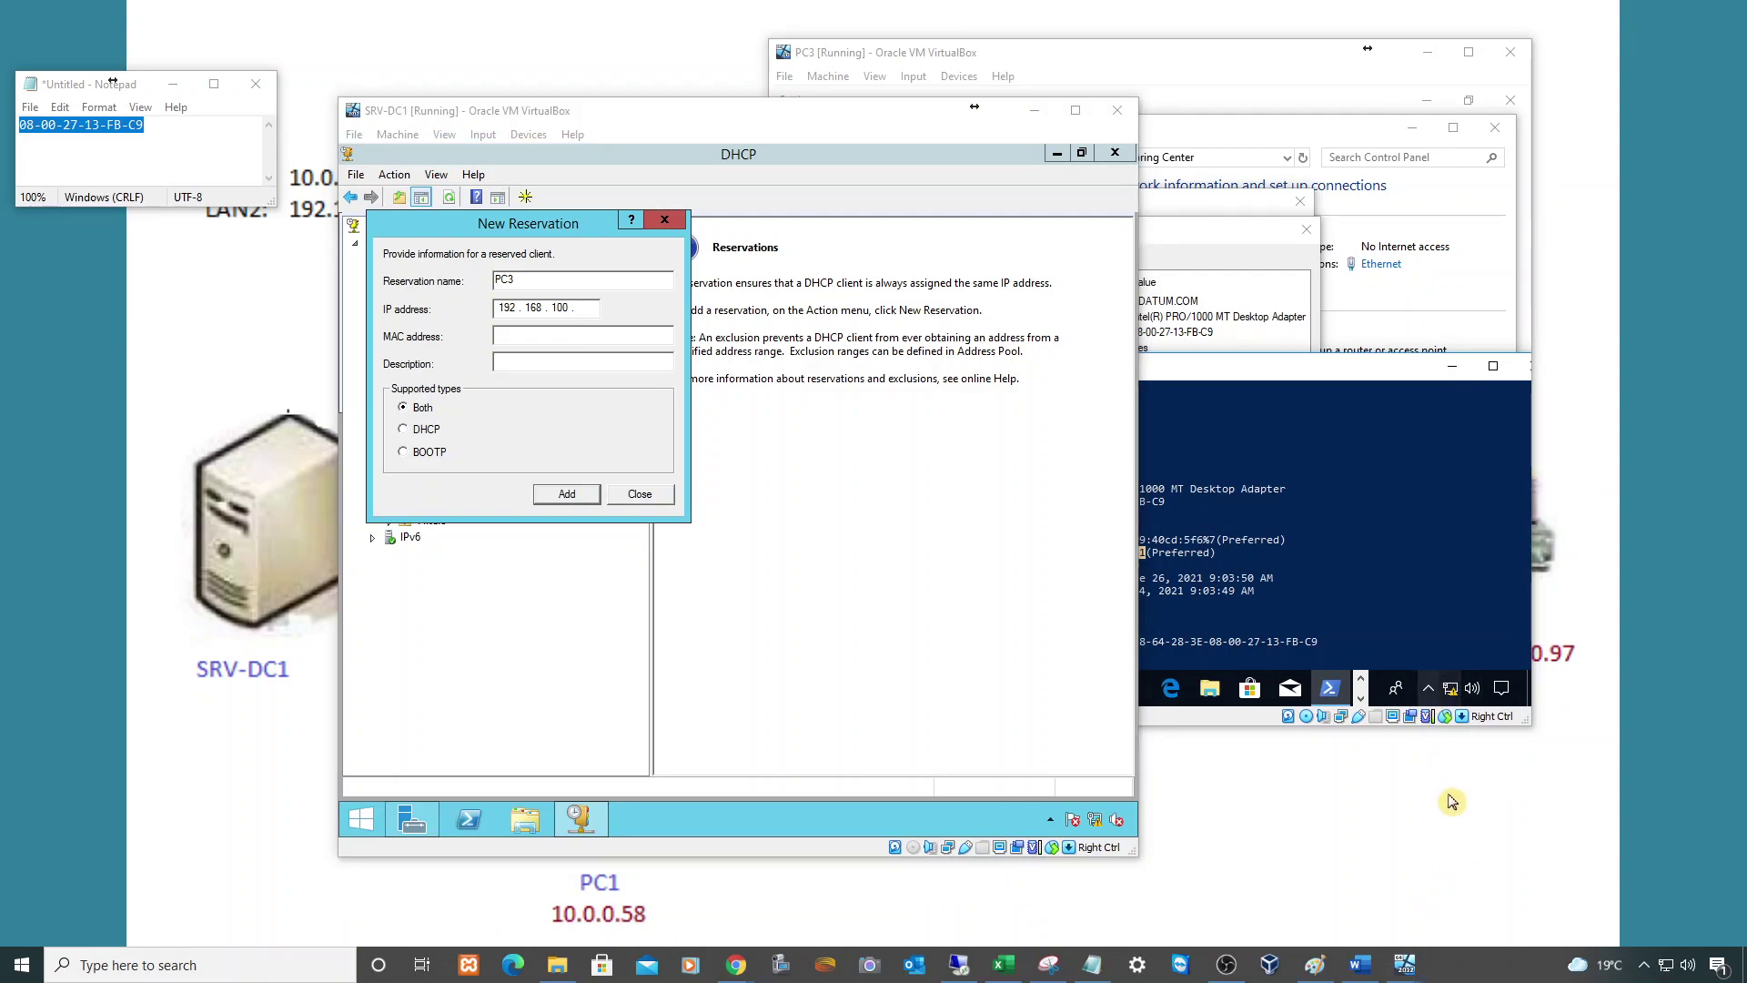
click(1427, 52)
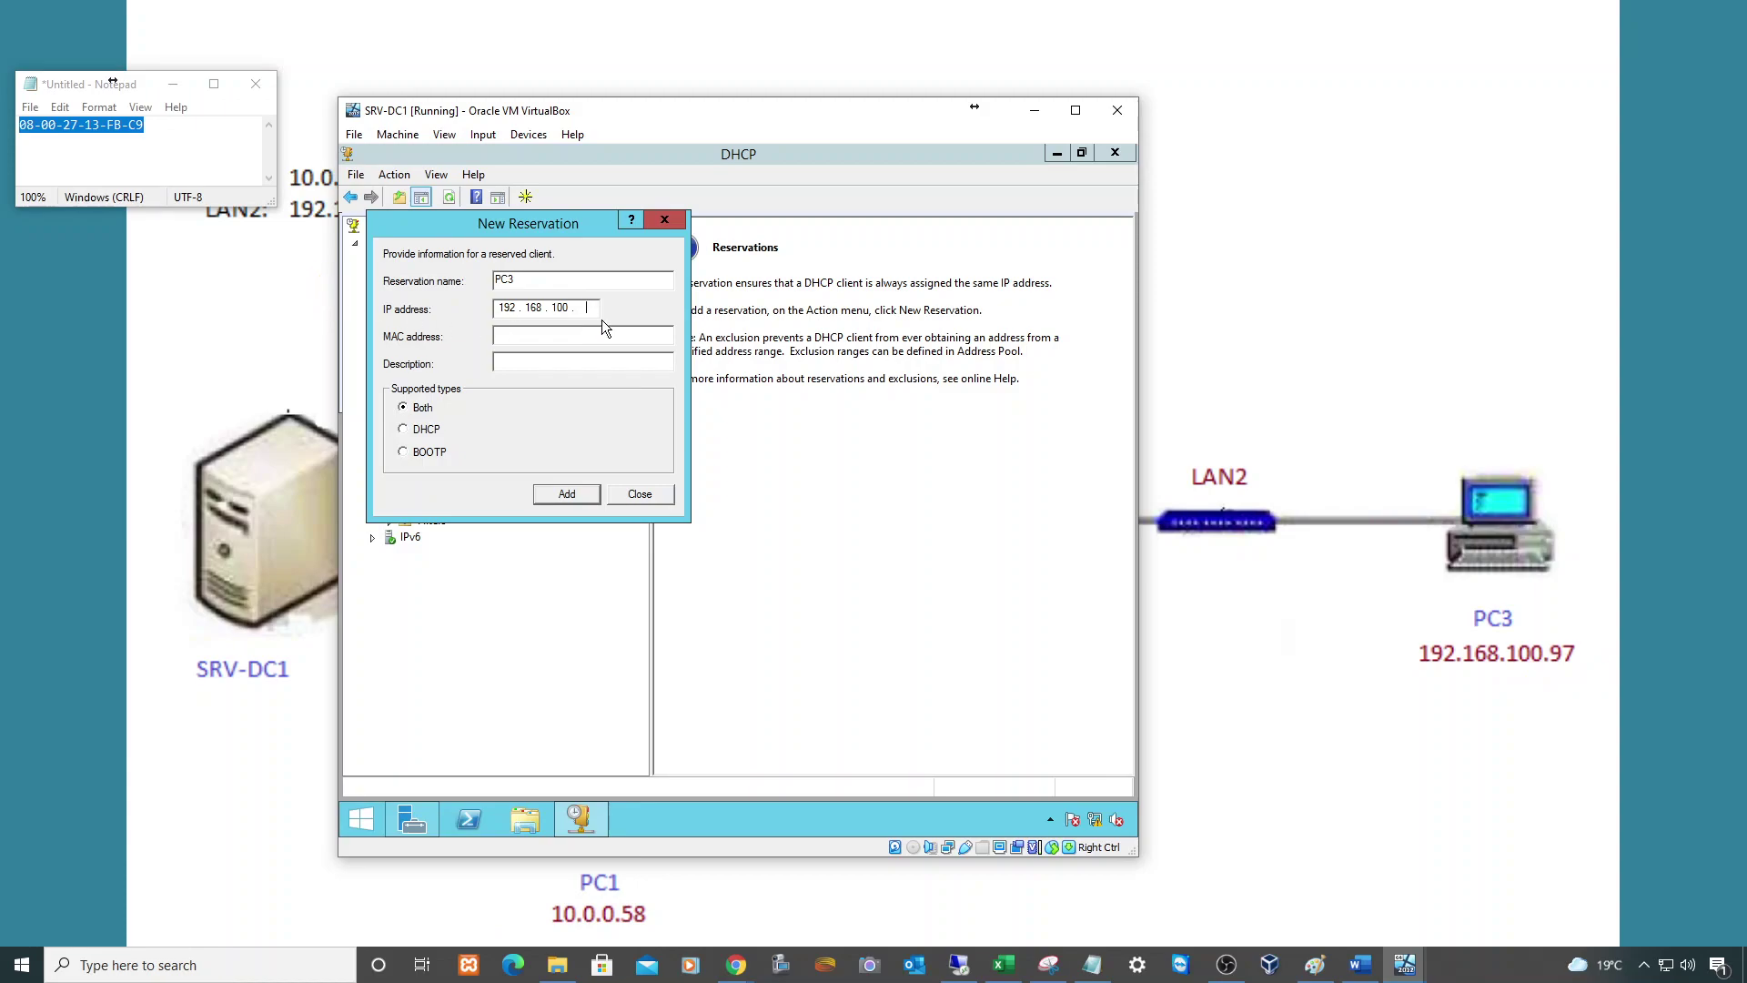
text(97)
key(ctrl+v)
click(566, 494)
click(636, 494)
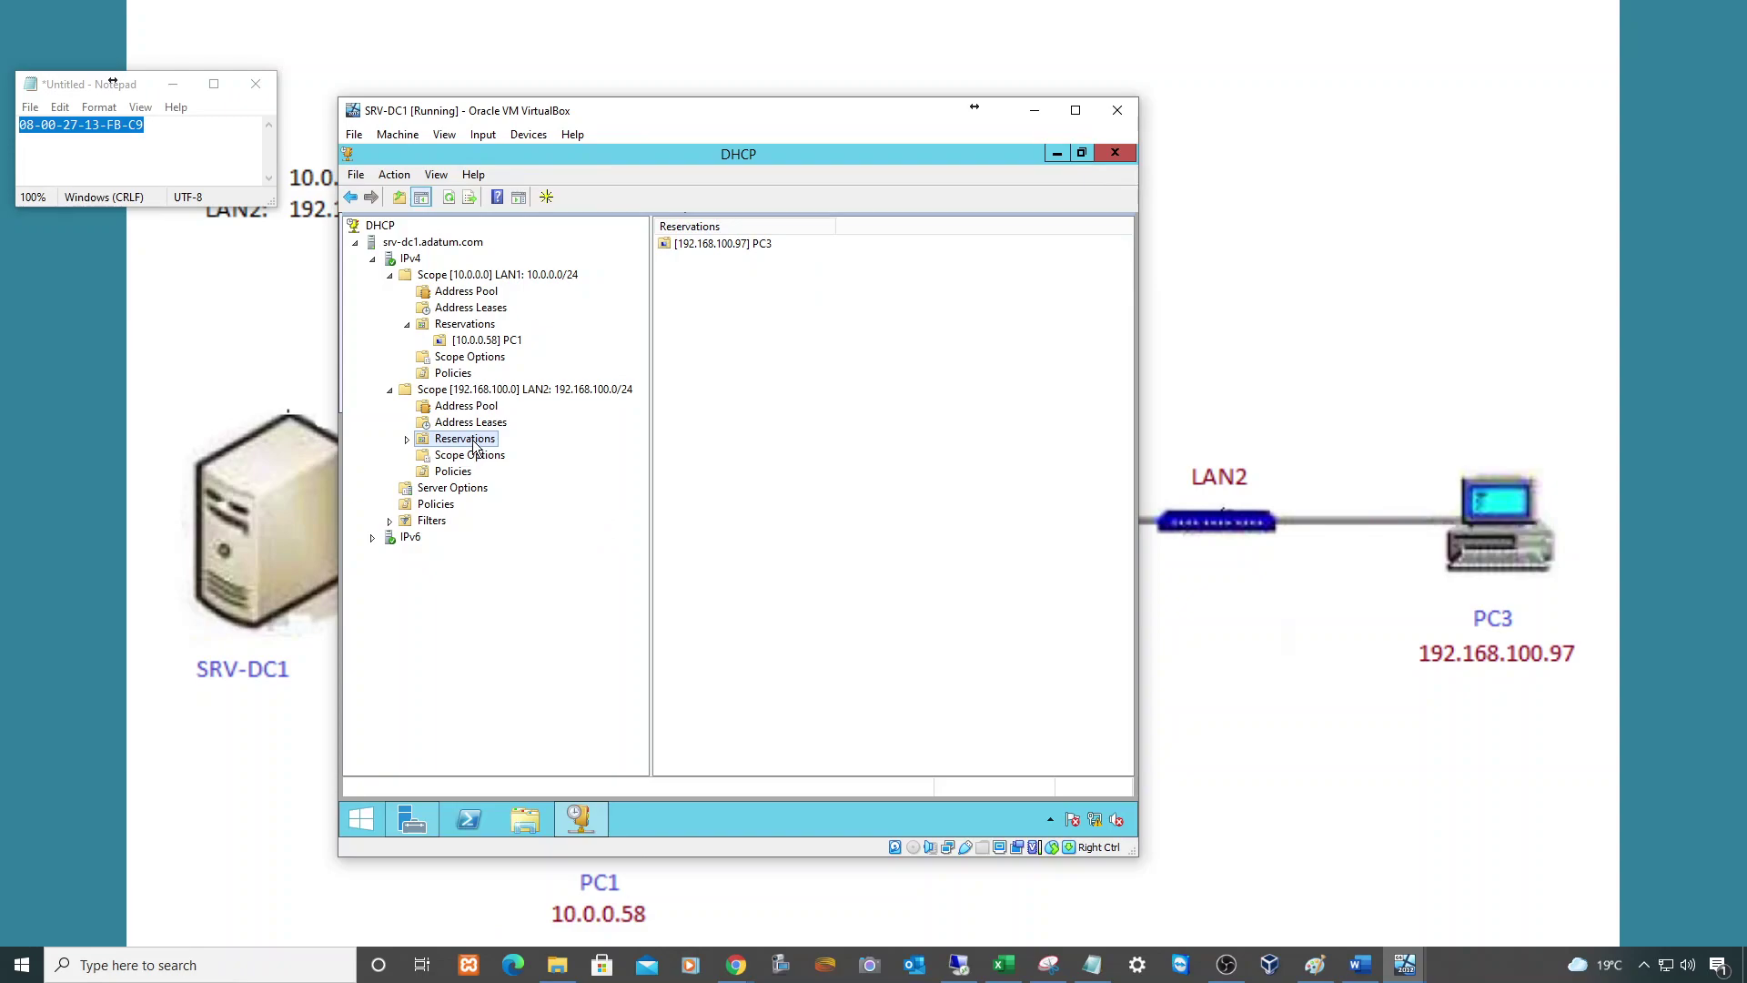
Examine the new PC3 reservation's options and the address leases of the LAN2 scope
click(407, 438)
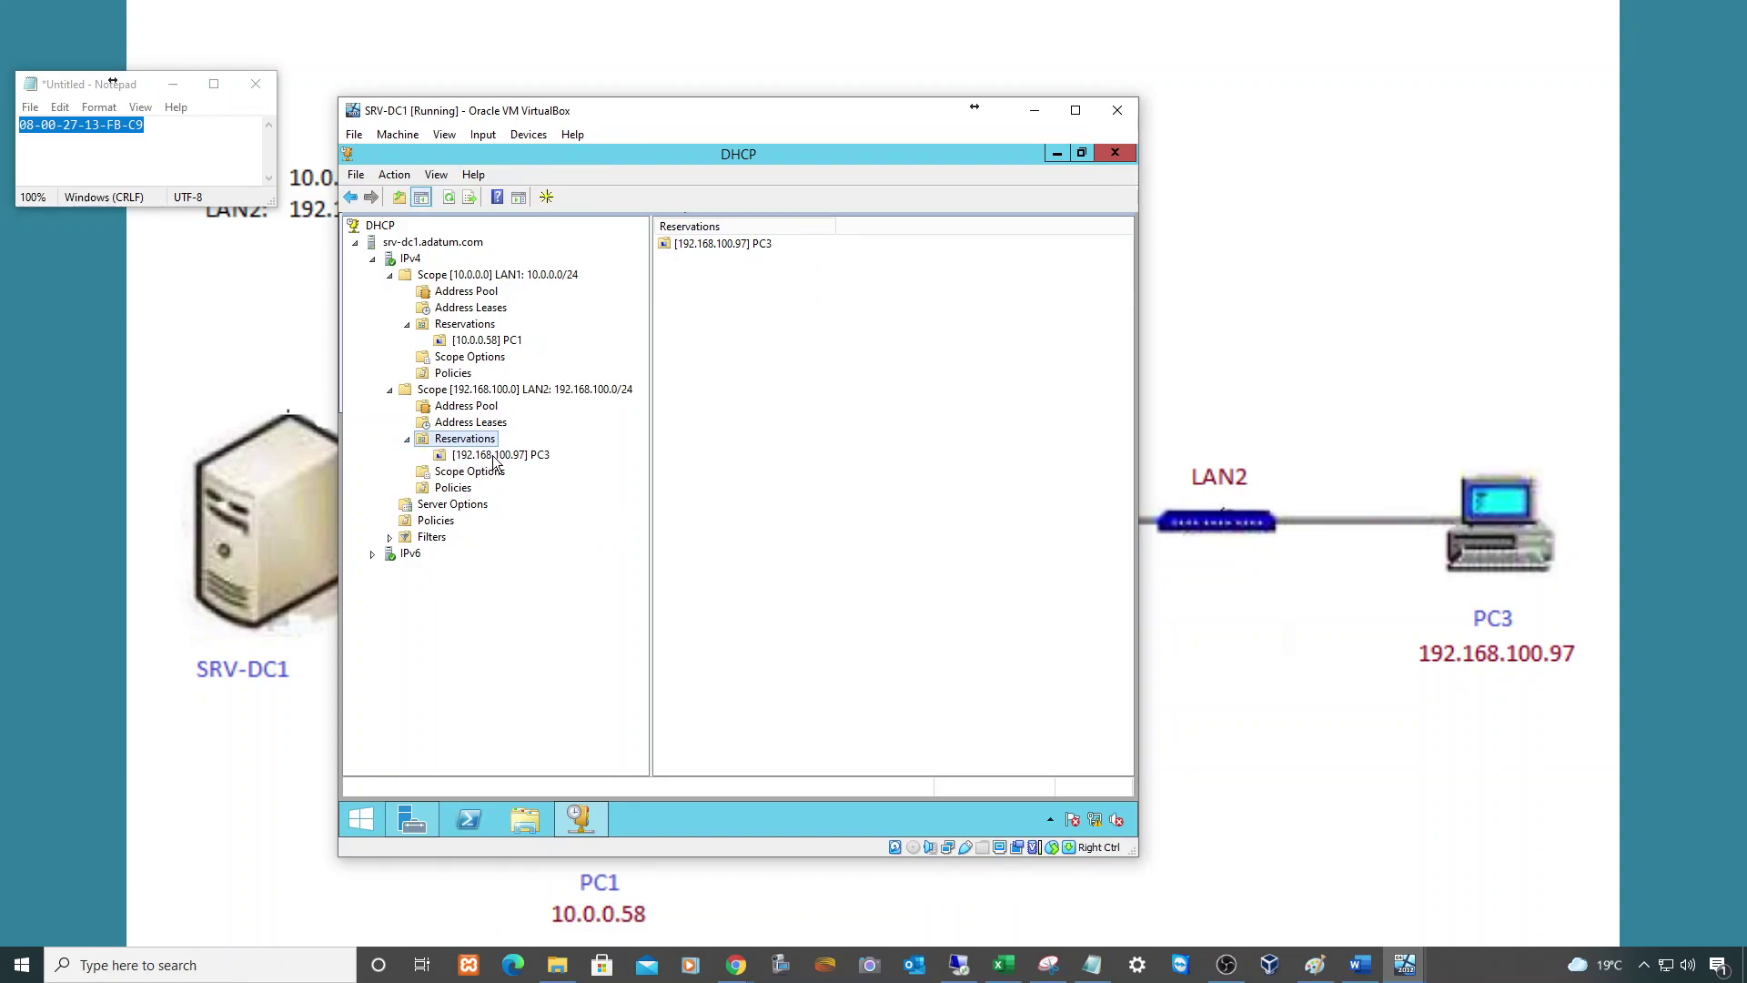
click(487, 456)
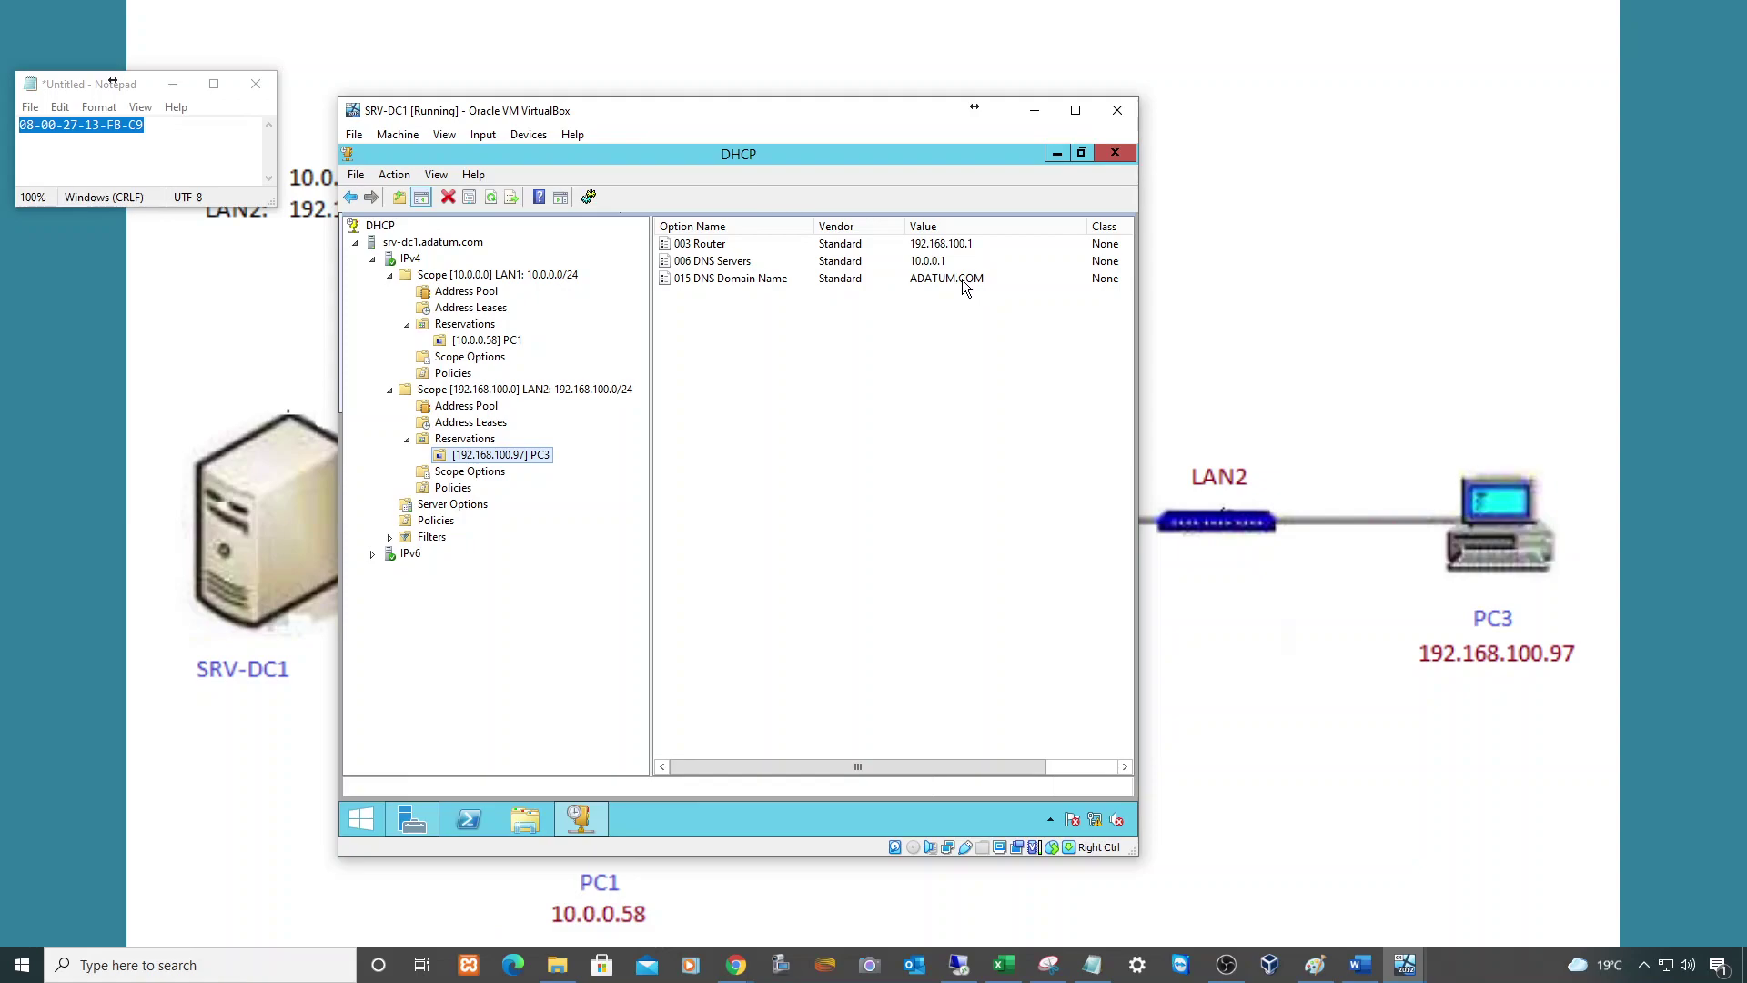
click(482, 424)
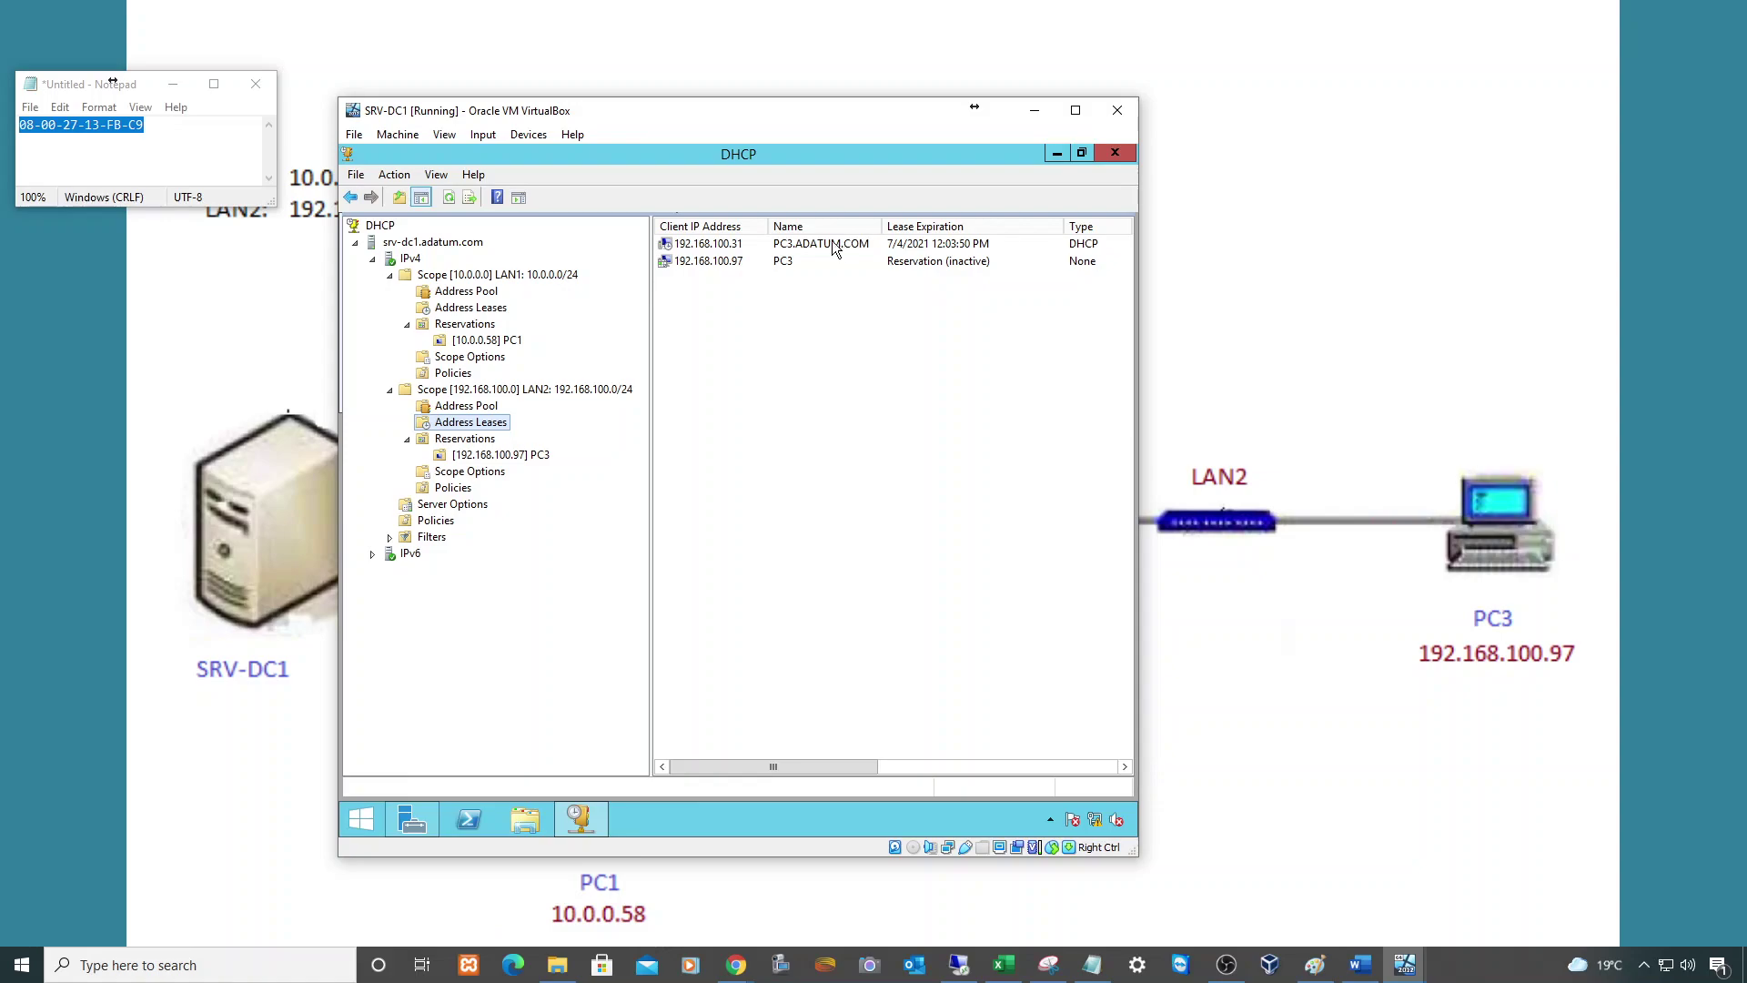
Move the SRV-DC1 window aside and bring the PC3 machine window back up beside it
drag(750, 155, 426, 106)
click(1405, 968)
click(1484, 883)
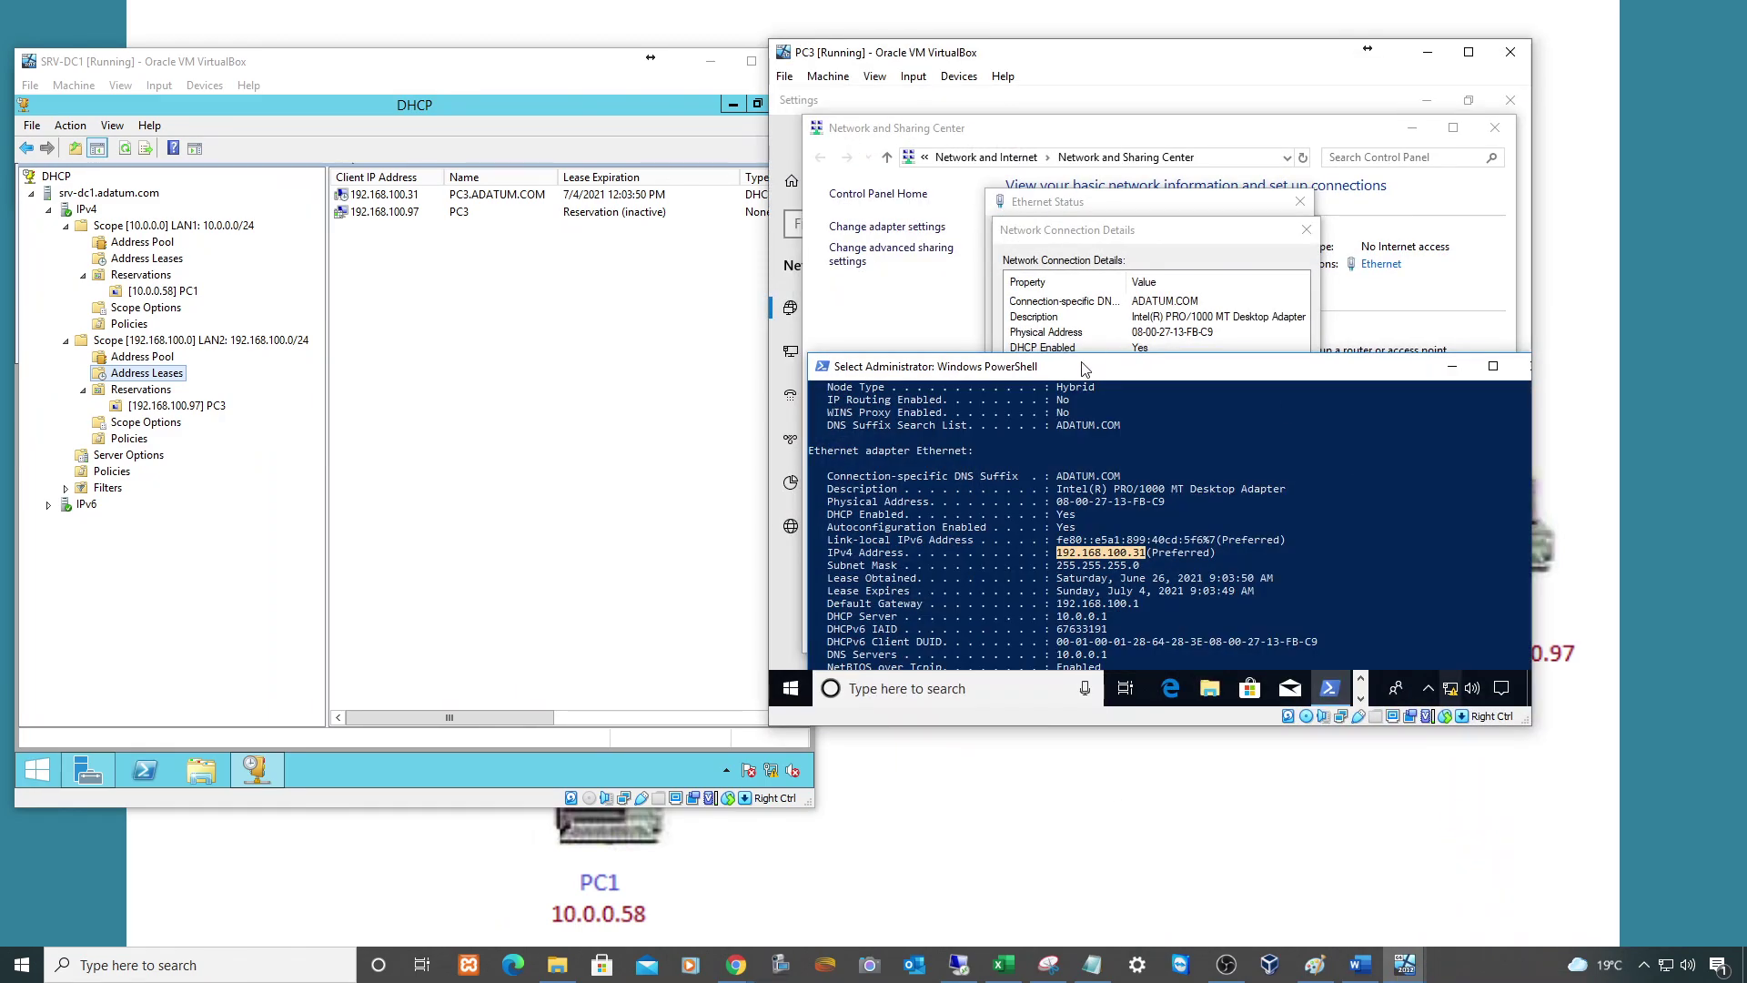
Close the PowerShell window on PC3 along with the open connection details and Ethernet status dialogs
drag(1347, 371, 1155, 271)
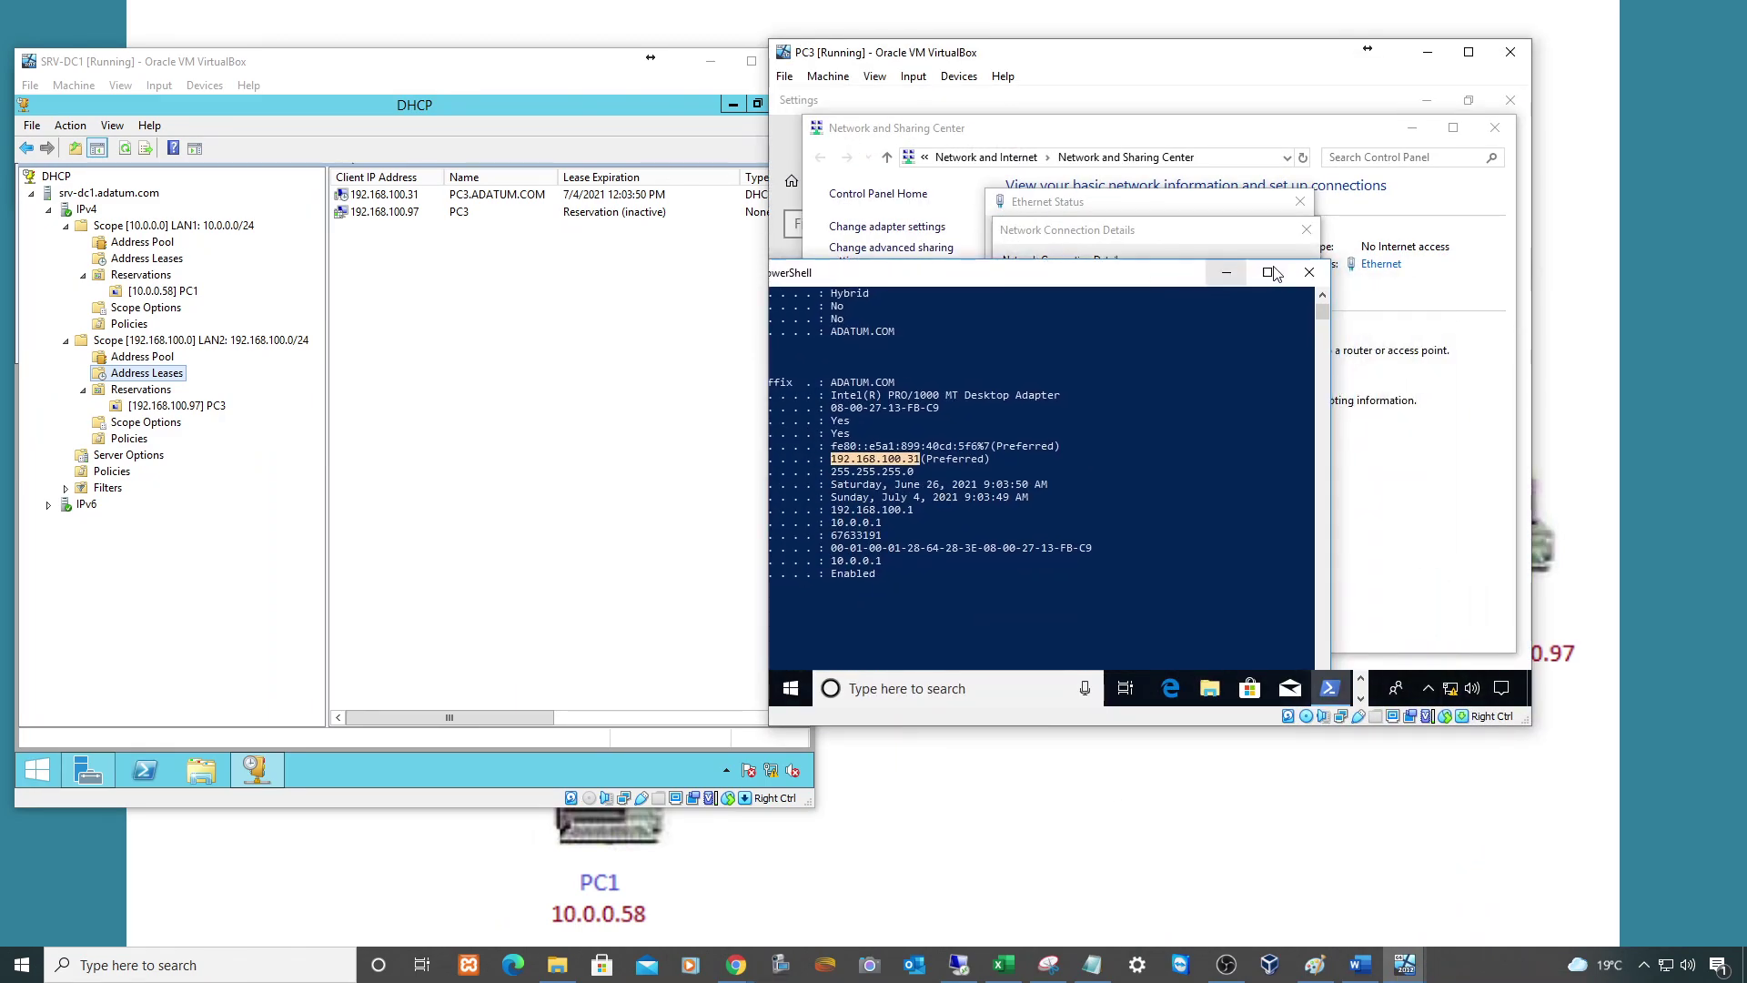
click(1330, 264)
click(1306, 229)
click(1299, 203)
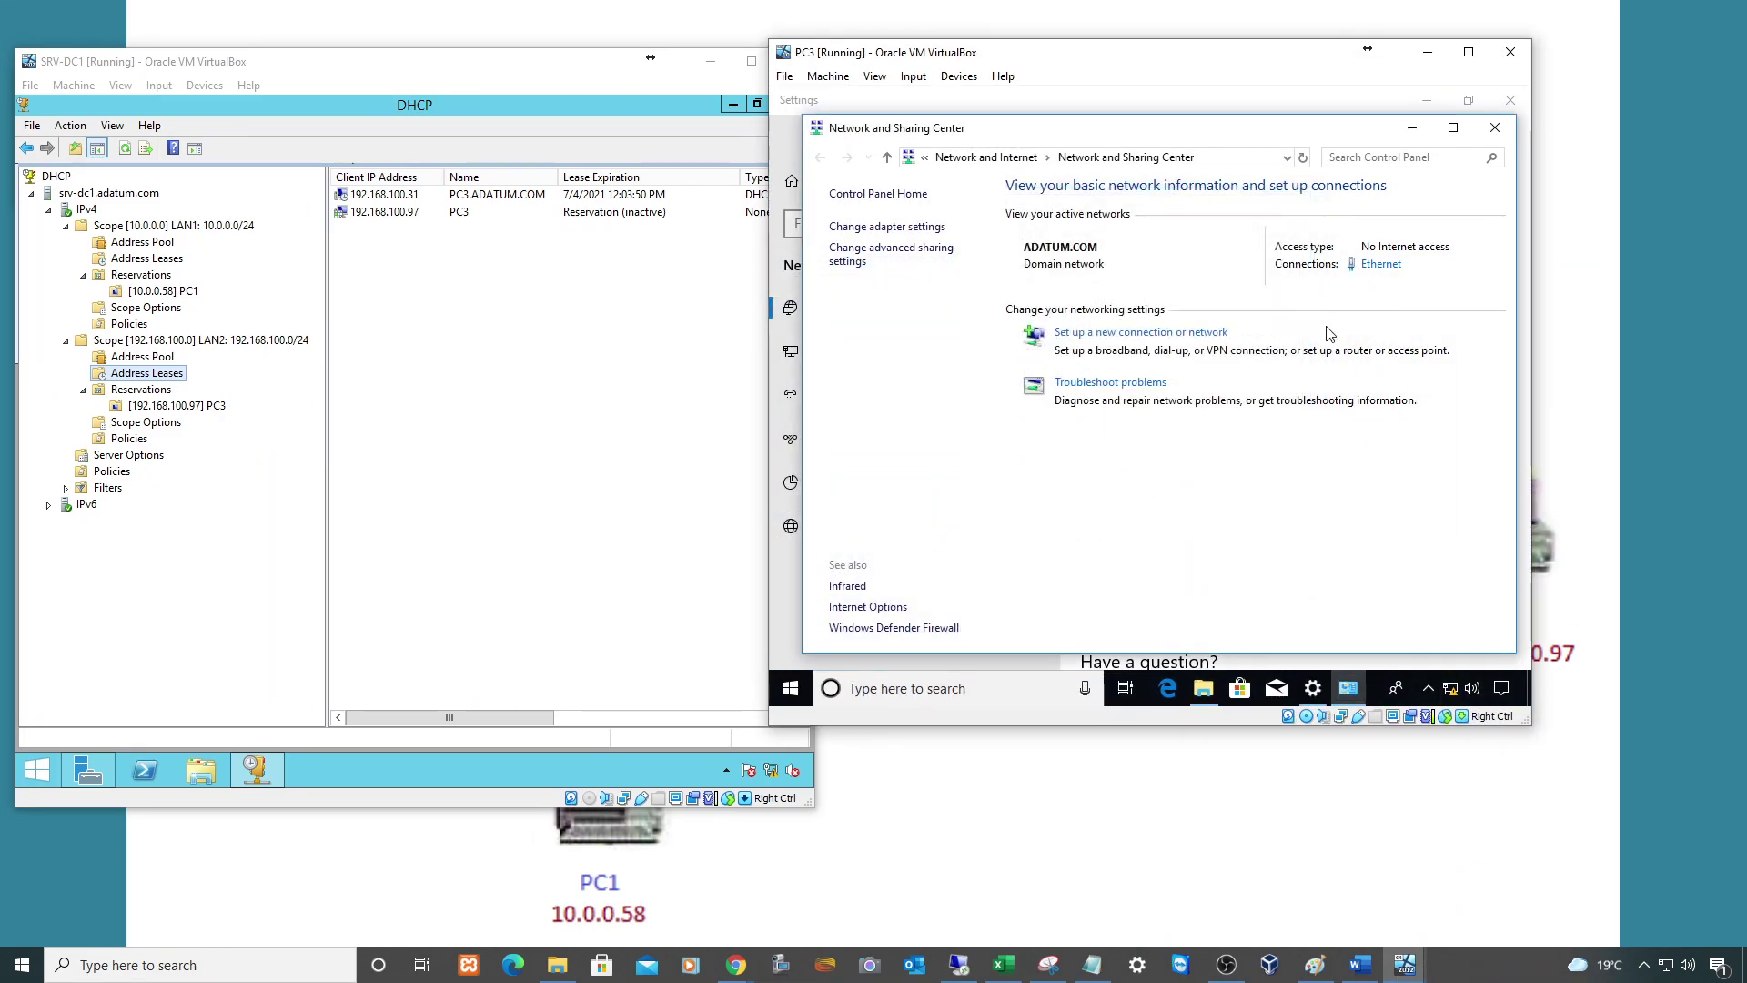
Check the IPv4 address in PC3's Ethernet connection details and close the details and status dialogs
click(1369, 265)
click(1047, 375)
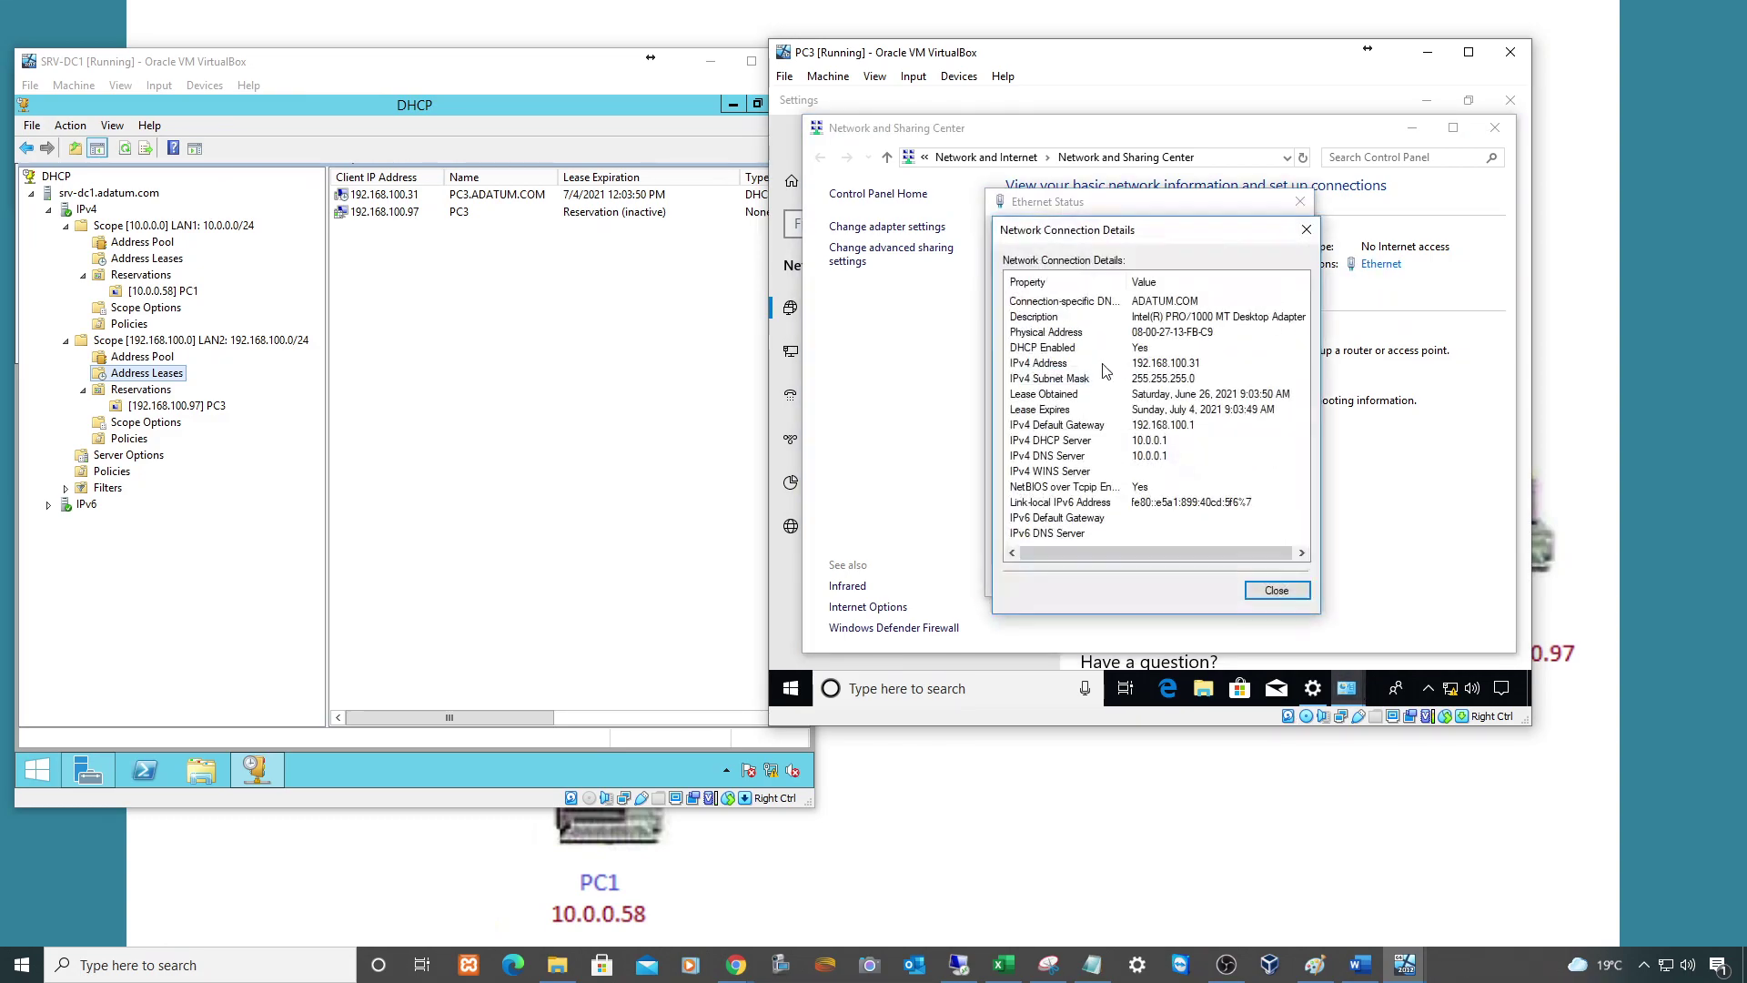
click(1192, 368)
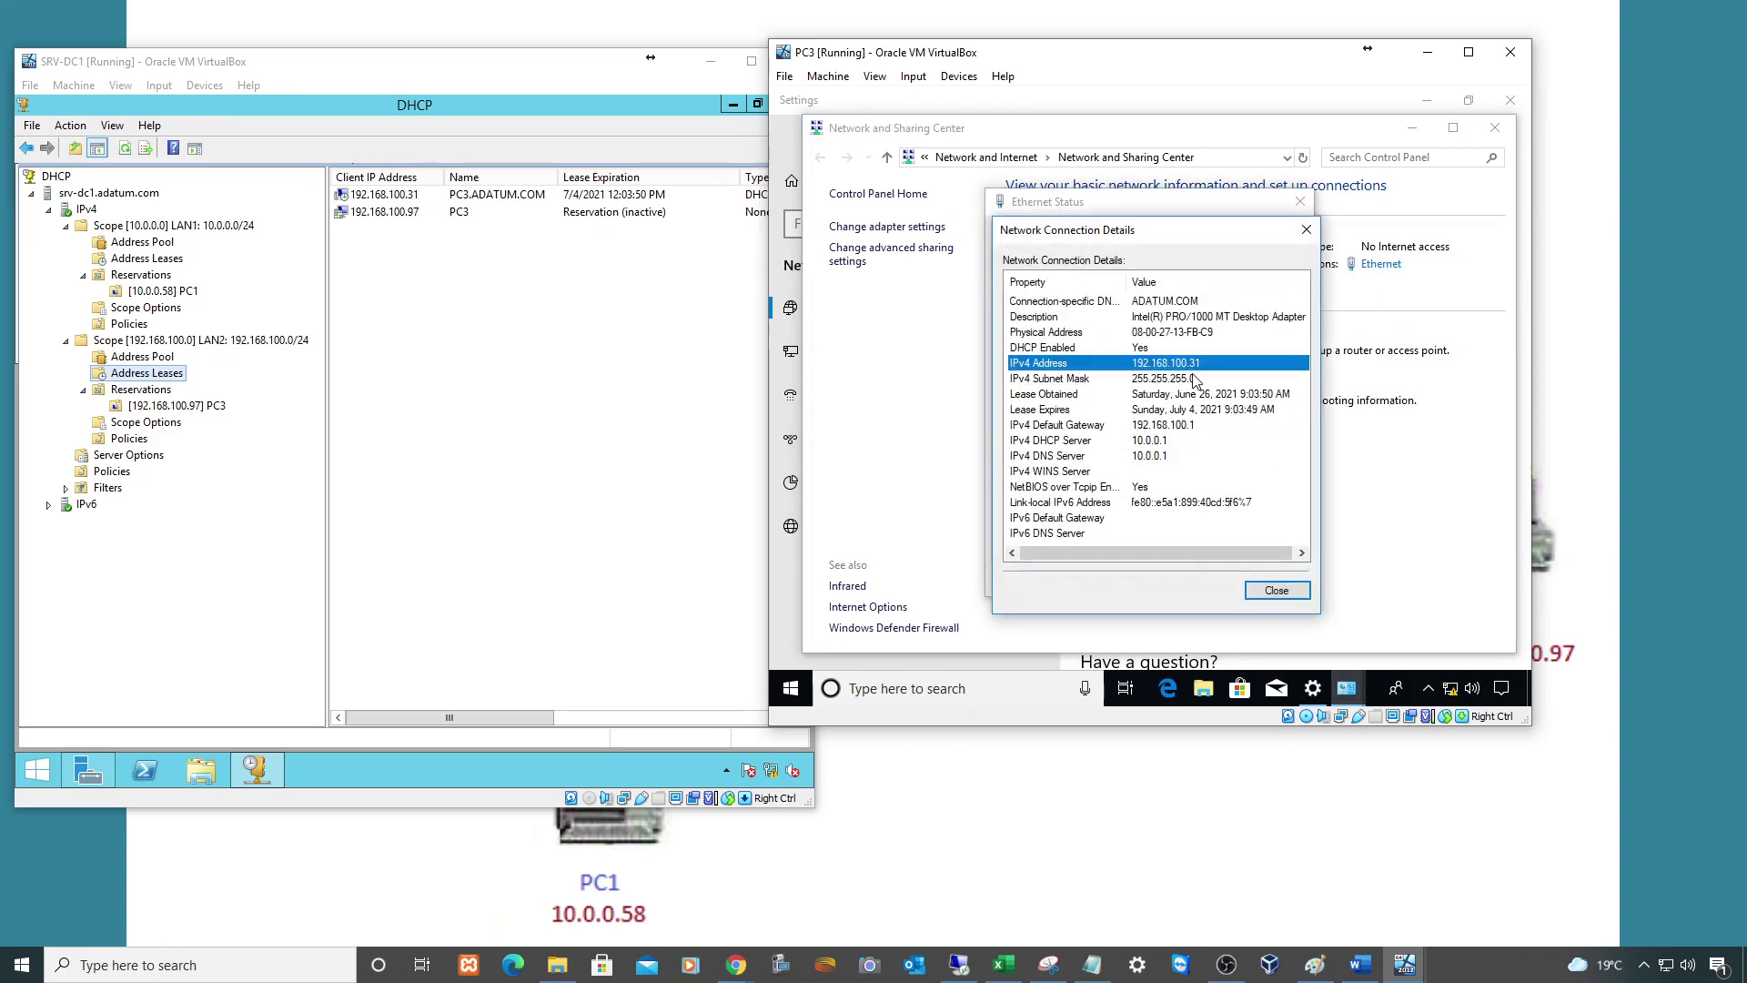
click(1278, 588)
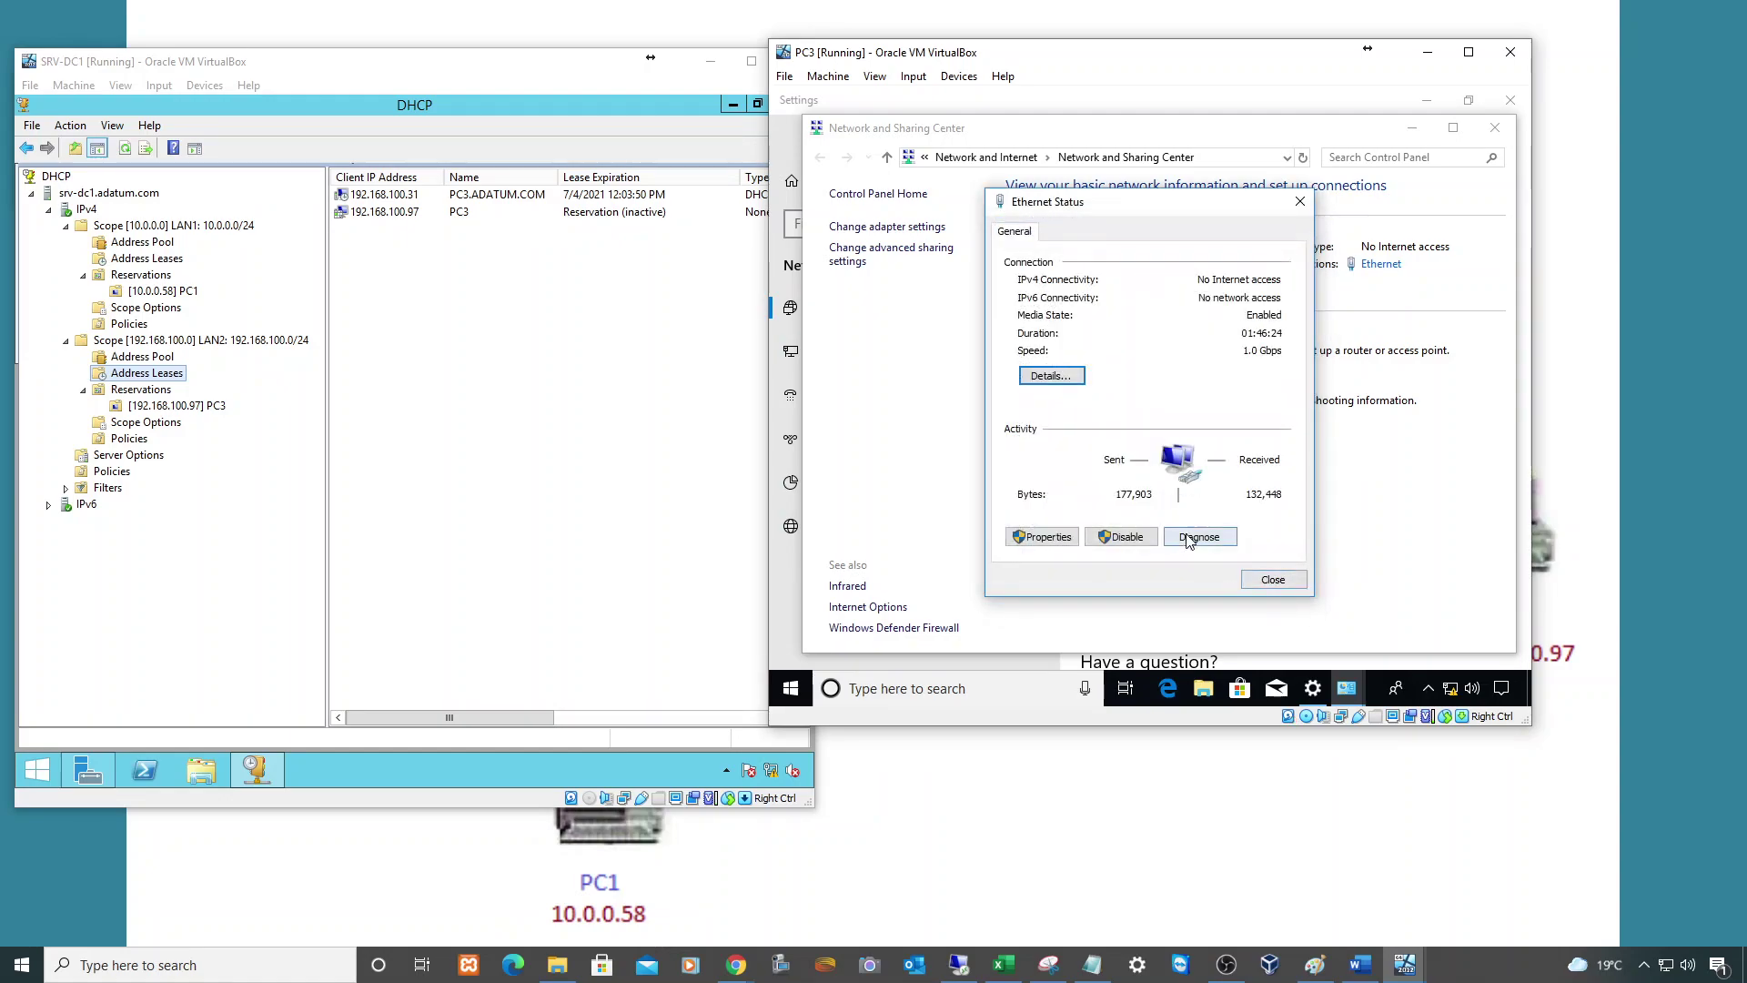
click(1272, 580)
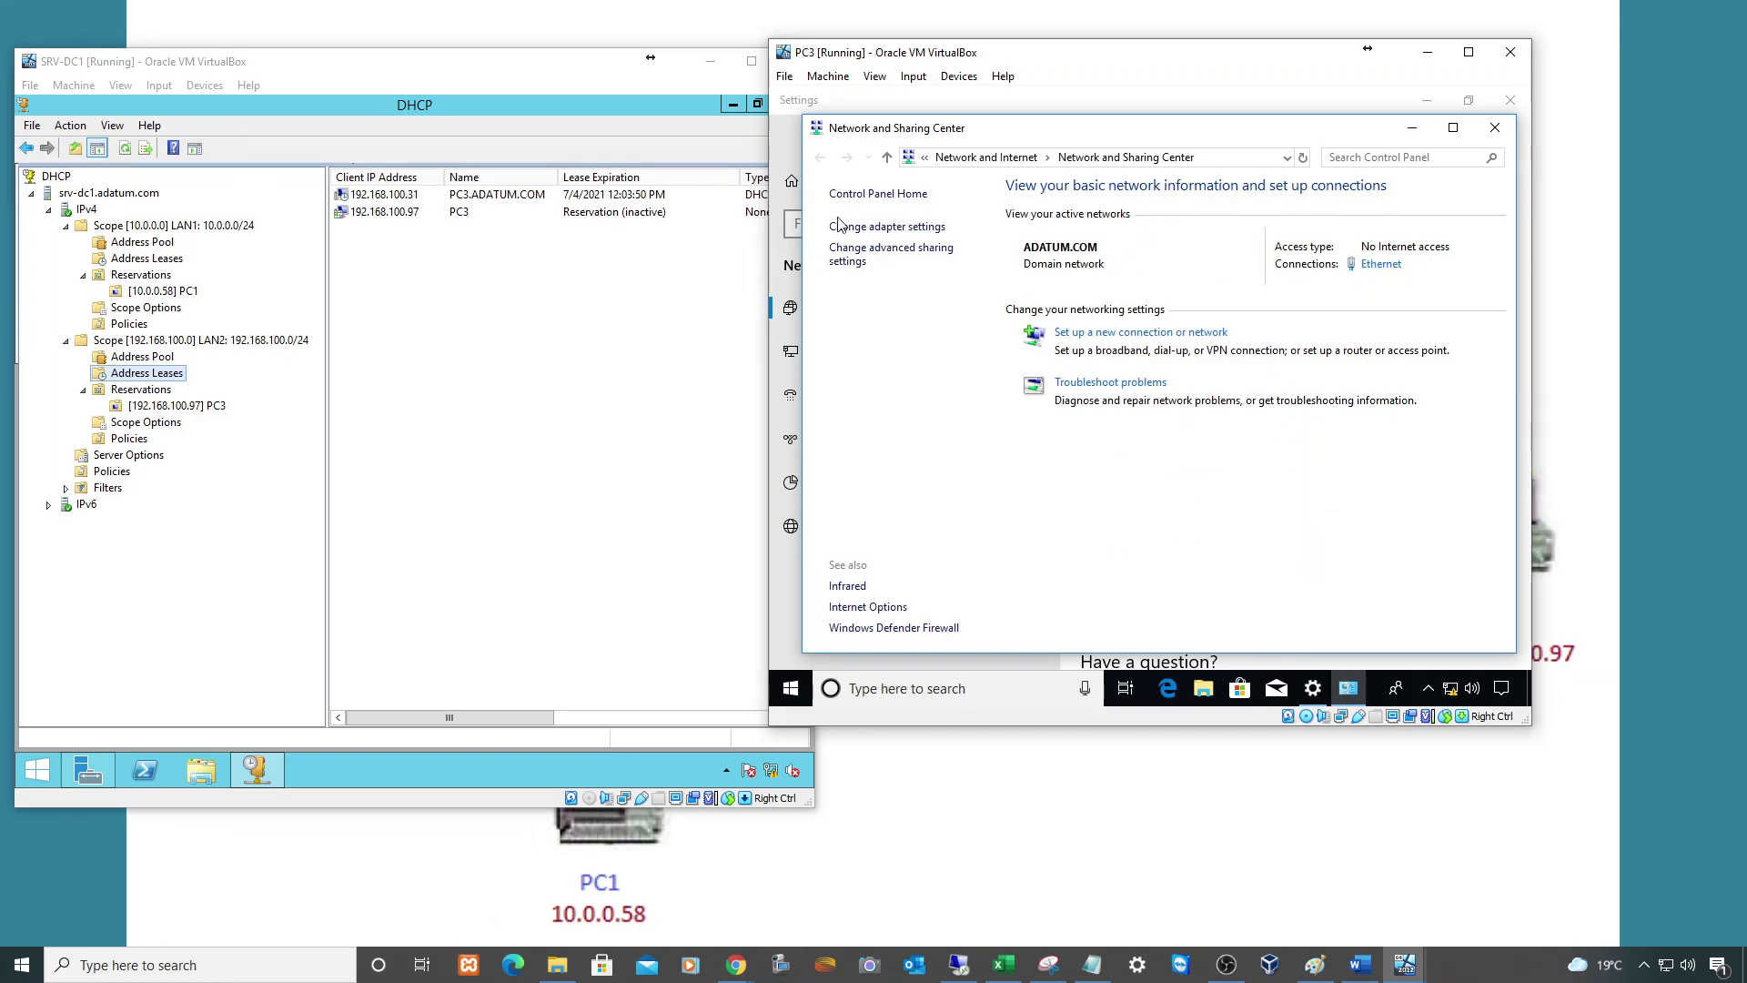
Disconnect PC3's virtual network adapter in VirtualBox and connect it again to renew its network connection
click(958, 76)
mouse_move(1137, 139)
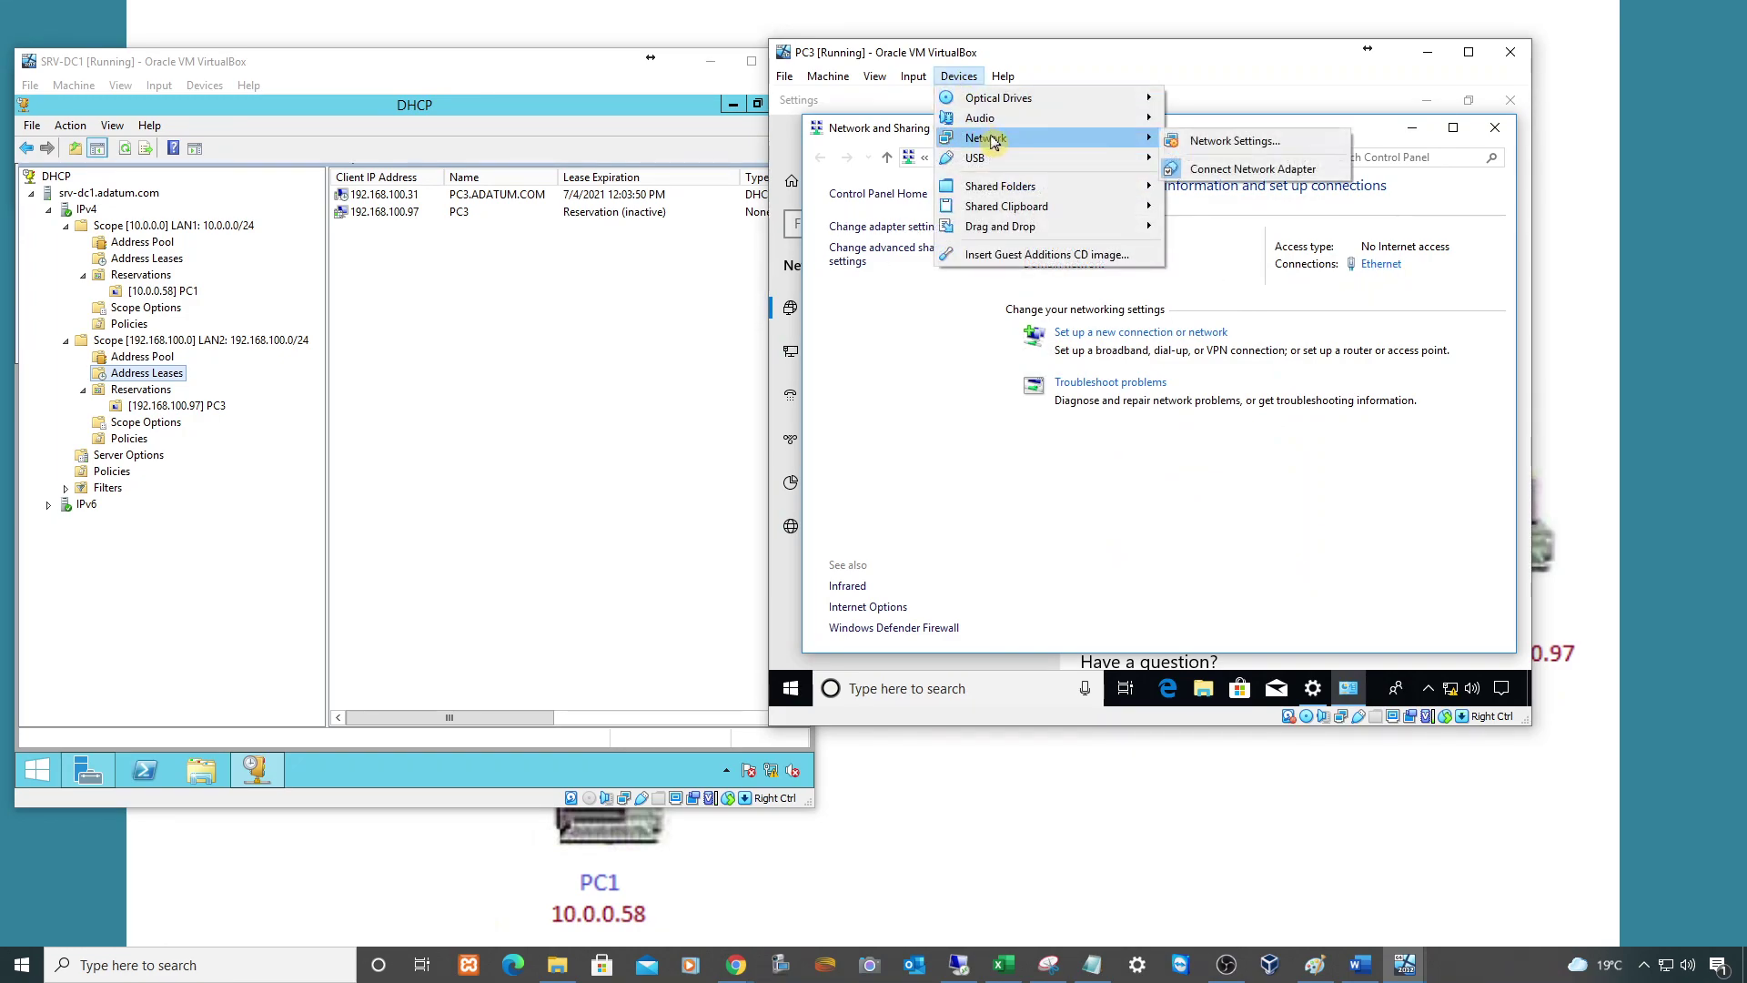
click(1206, 173)
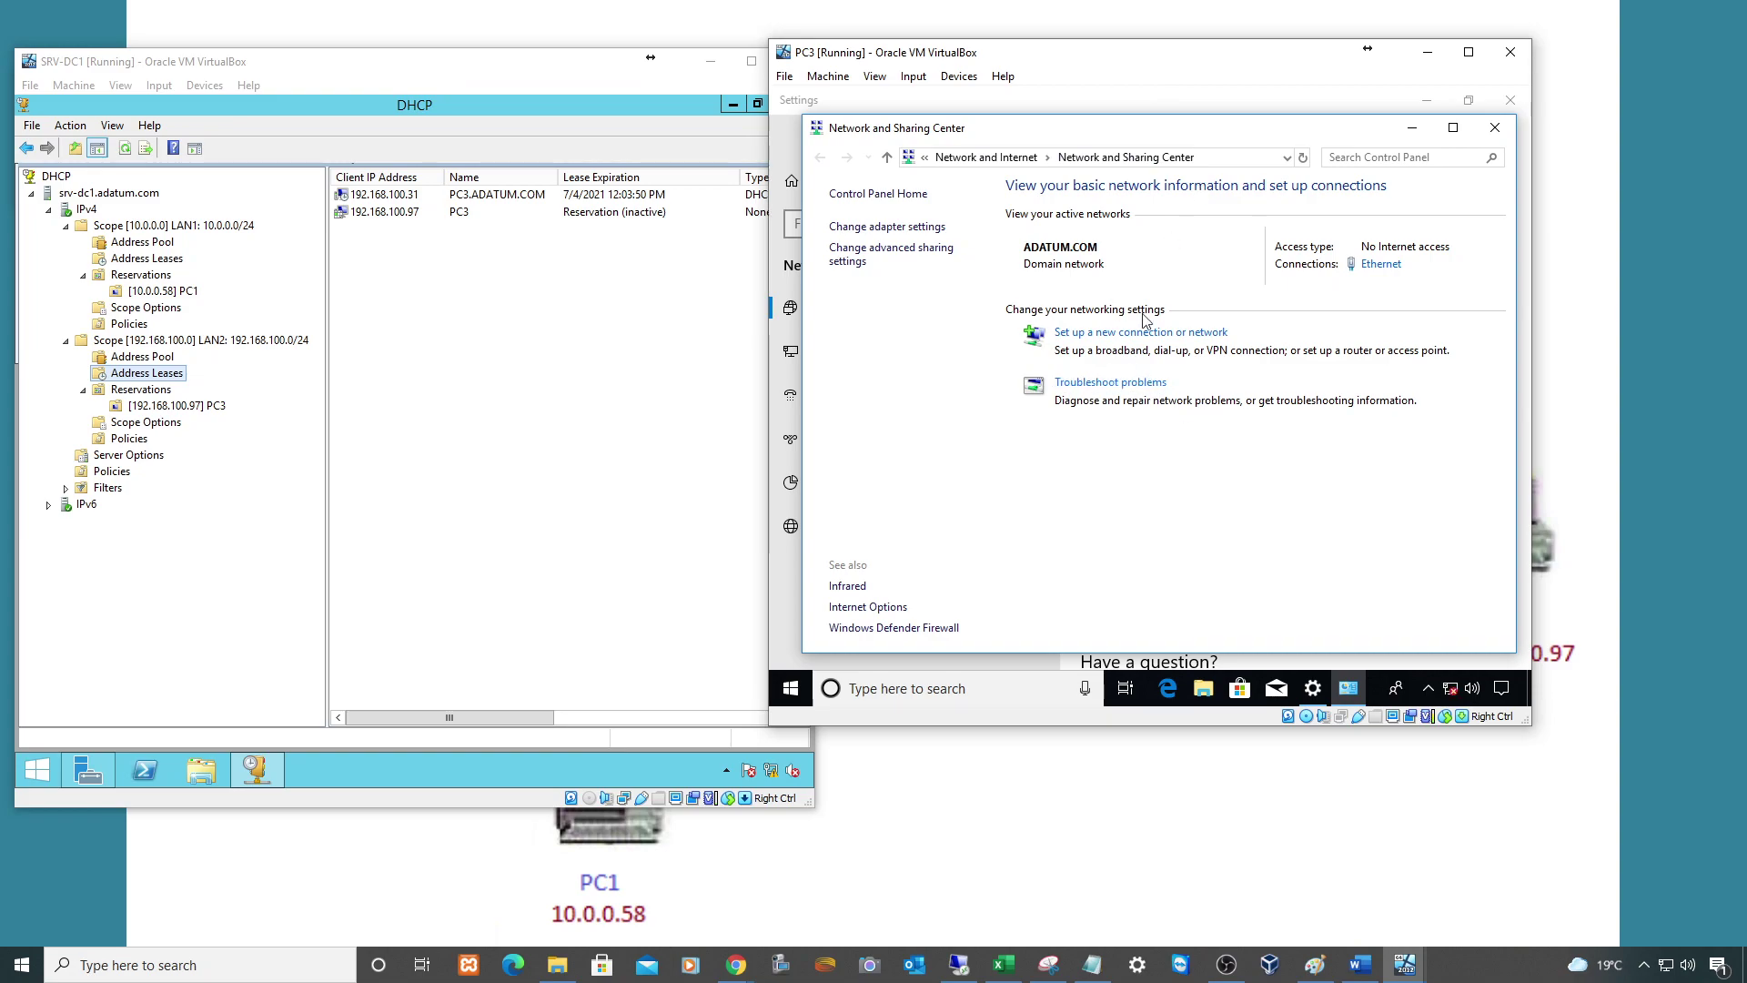
click(958, 76)
mouse_move(1001, 141)
click(1210, 170)
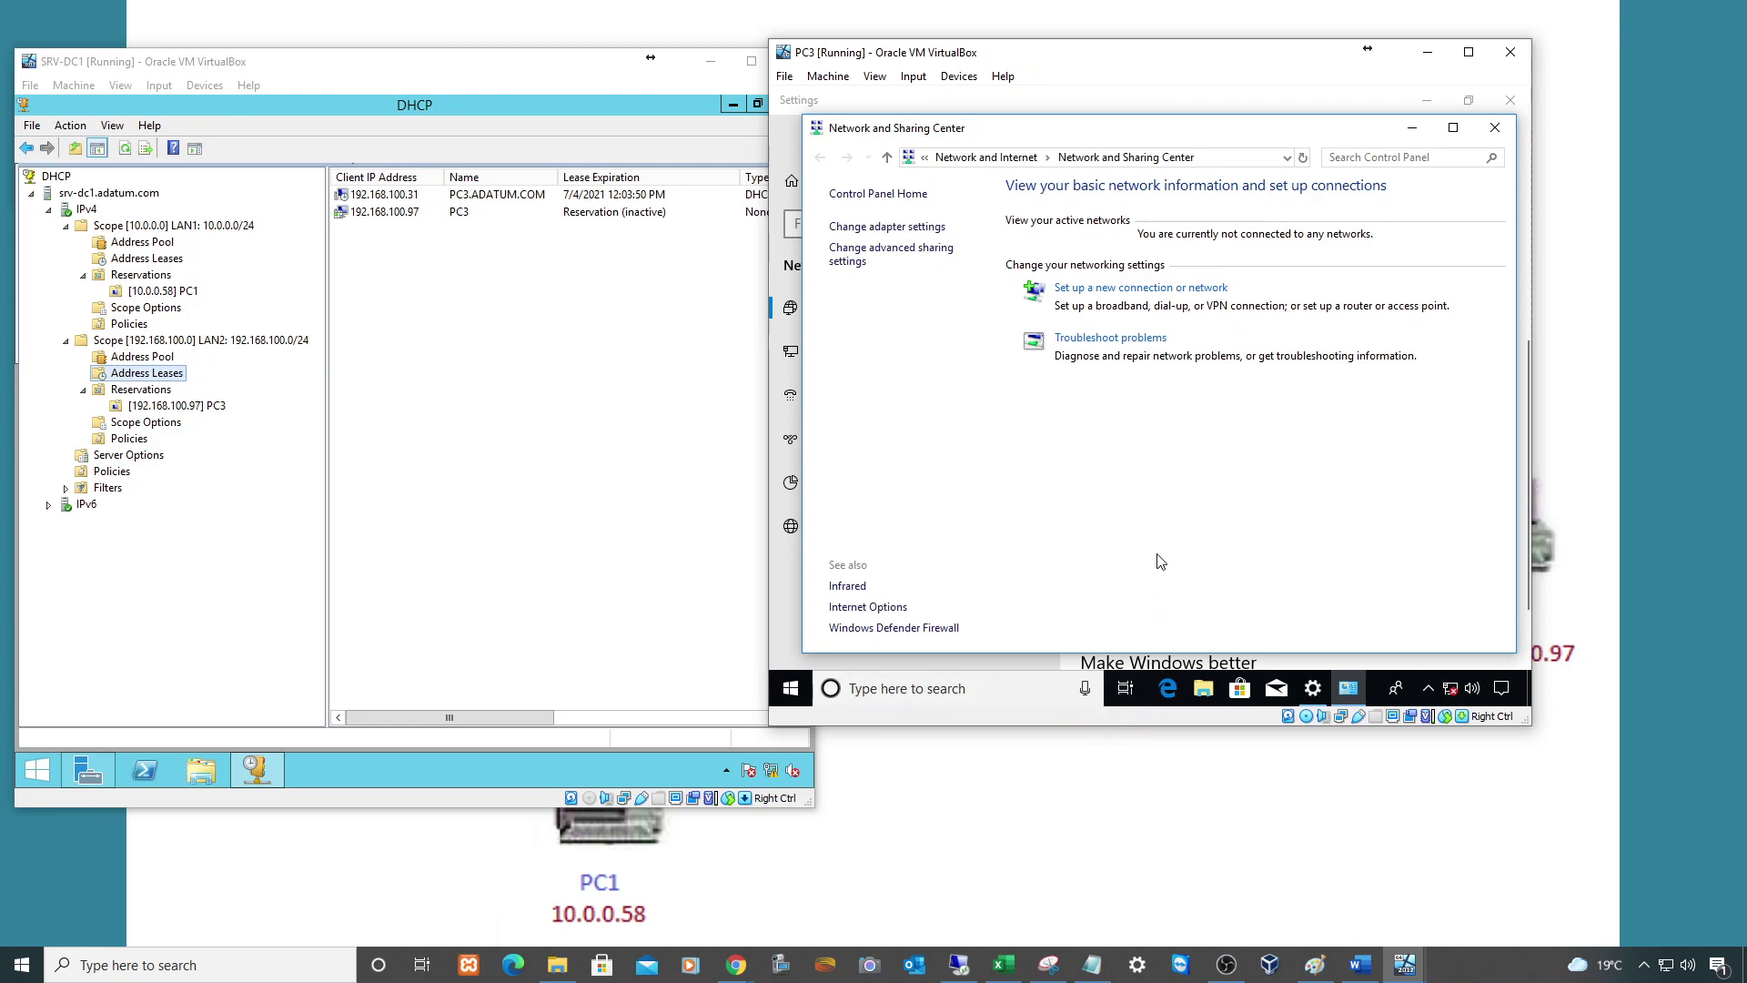
Refresh the LAN2 scope's address leases on SRV-DC1 and check the status of PC3's reservation
click(455, 400)
click(126, 149)
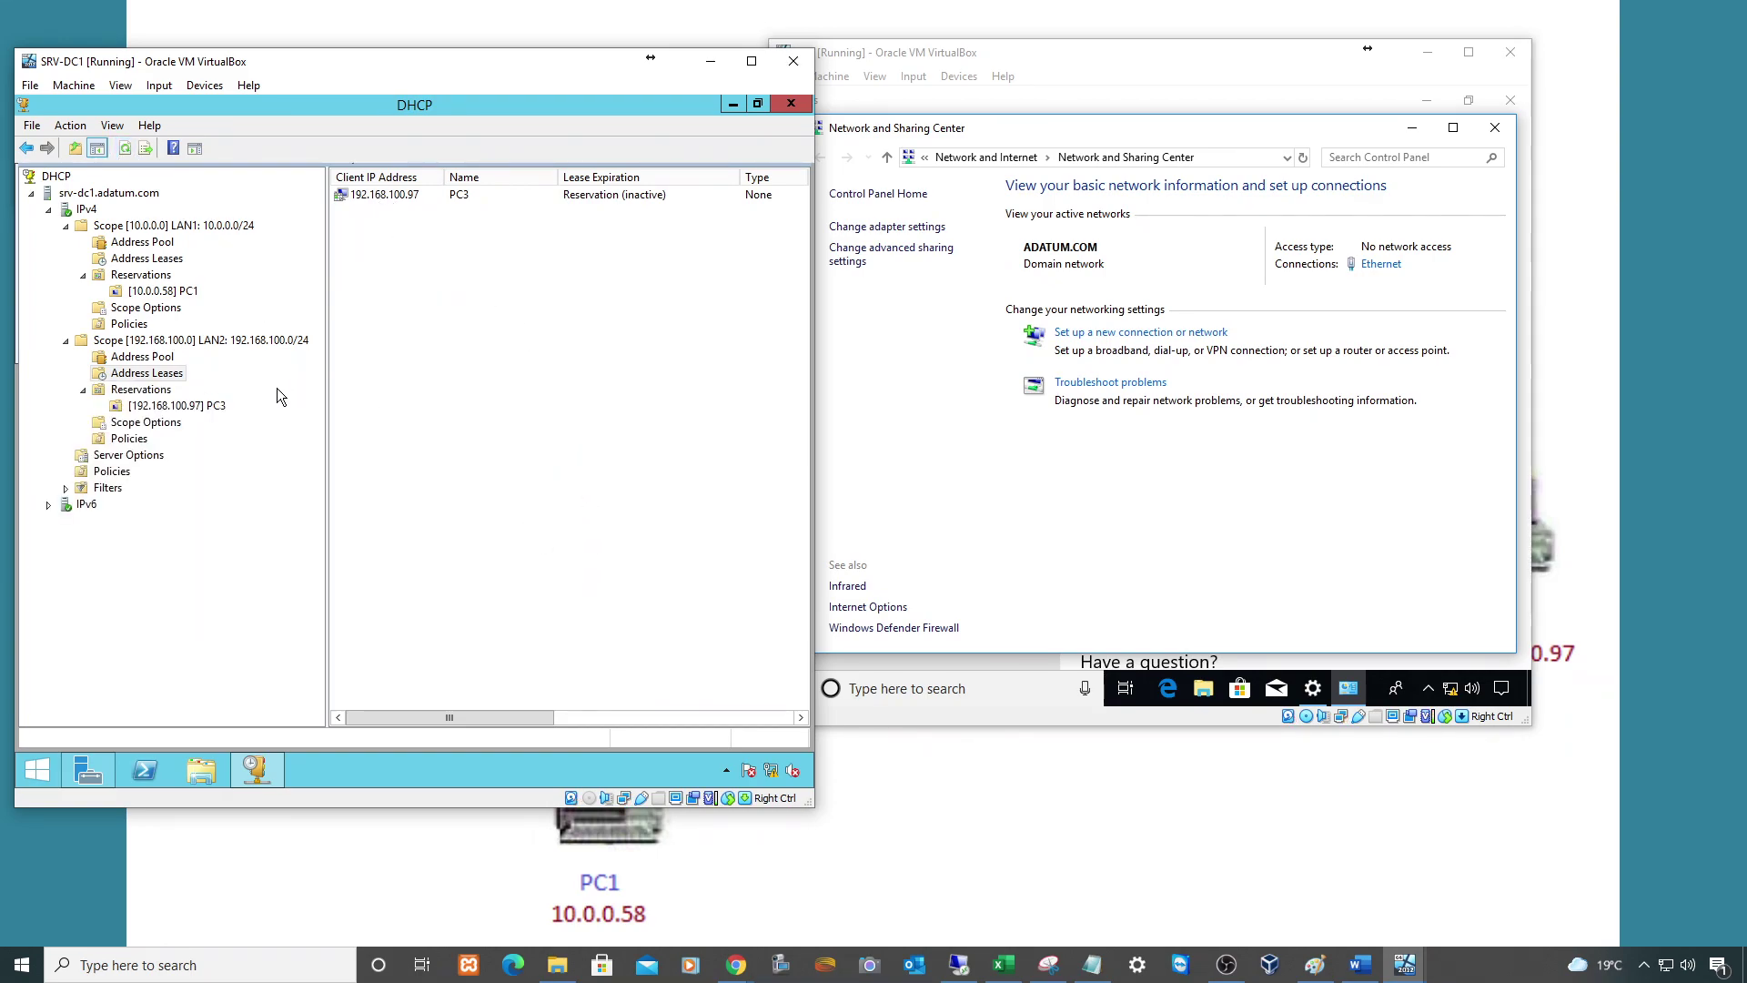
click(405, 195)
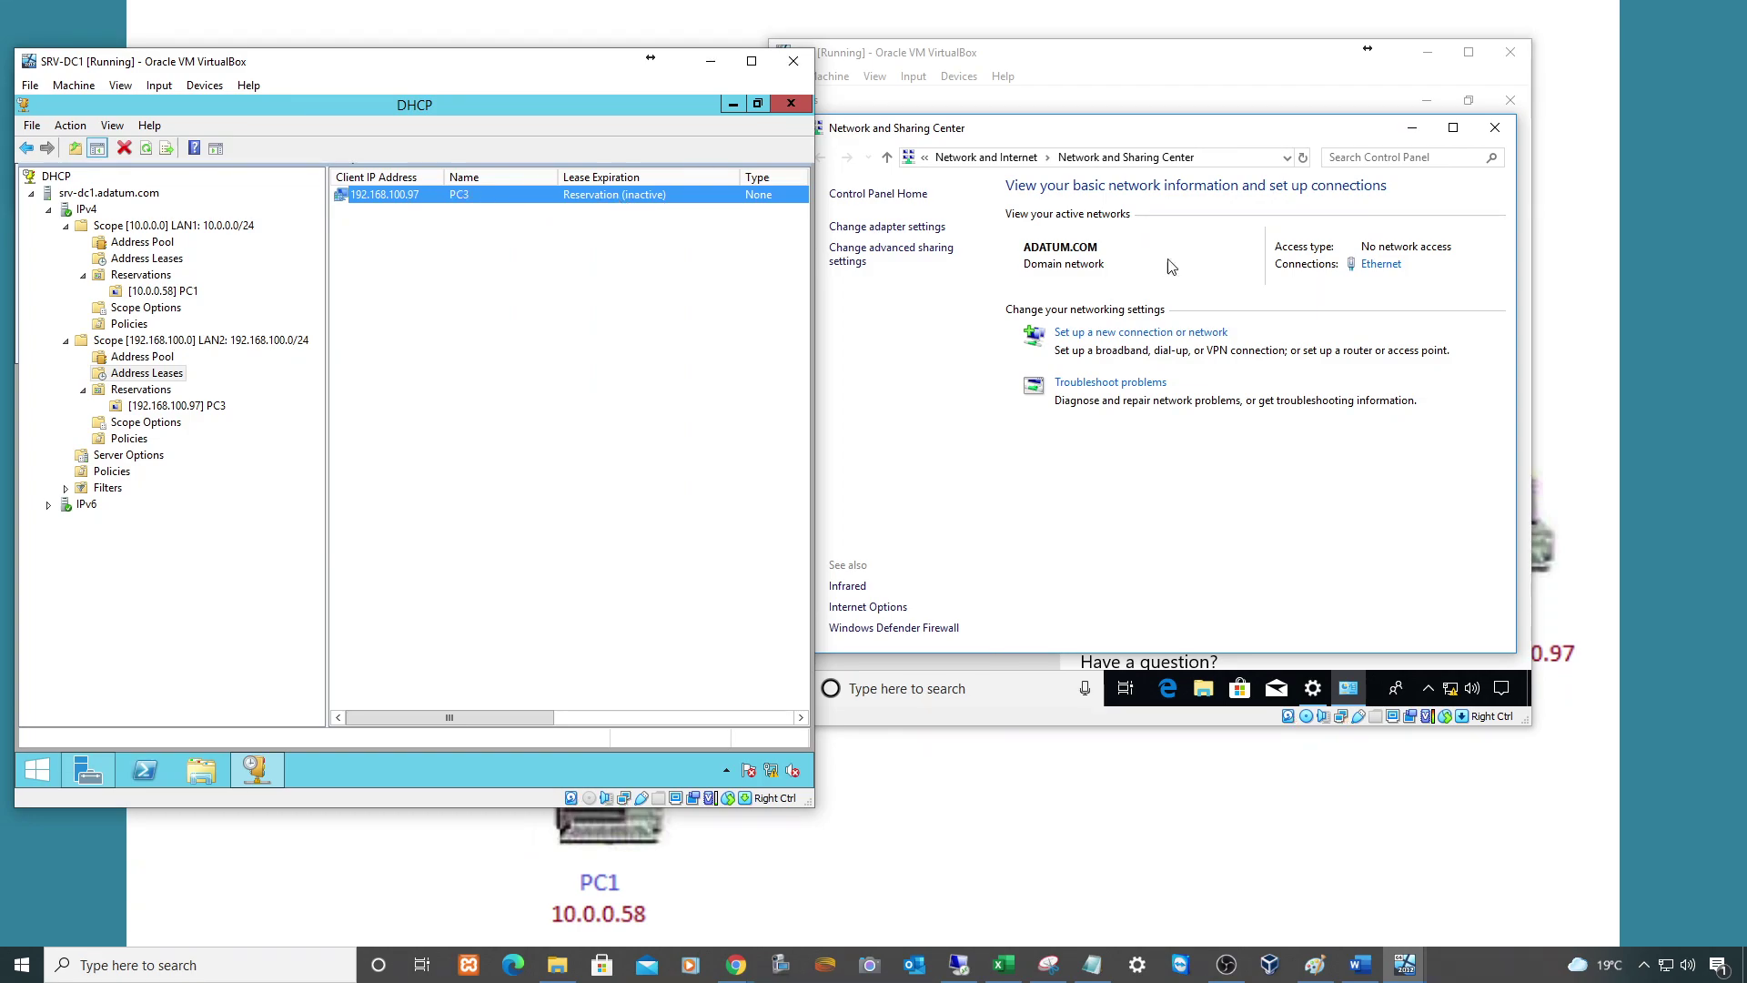
Check the IPv4 address in PC3's Ethernet connection details and close the details dialog
click(1381, 264)
click(1066, 380)
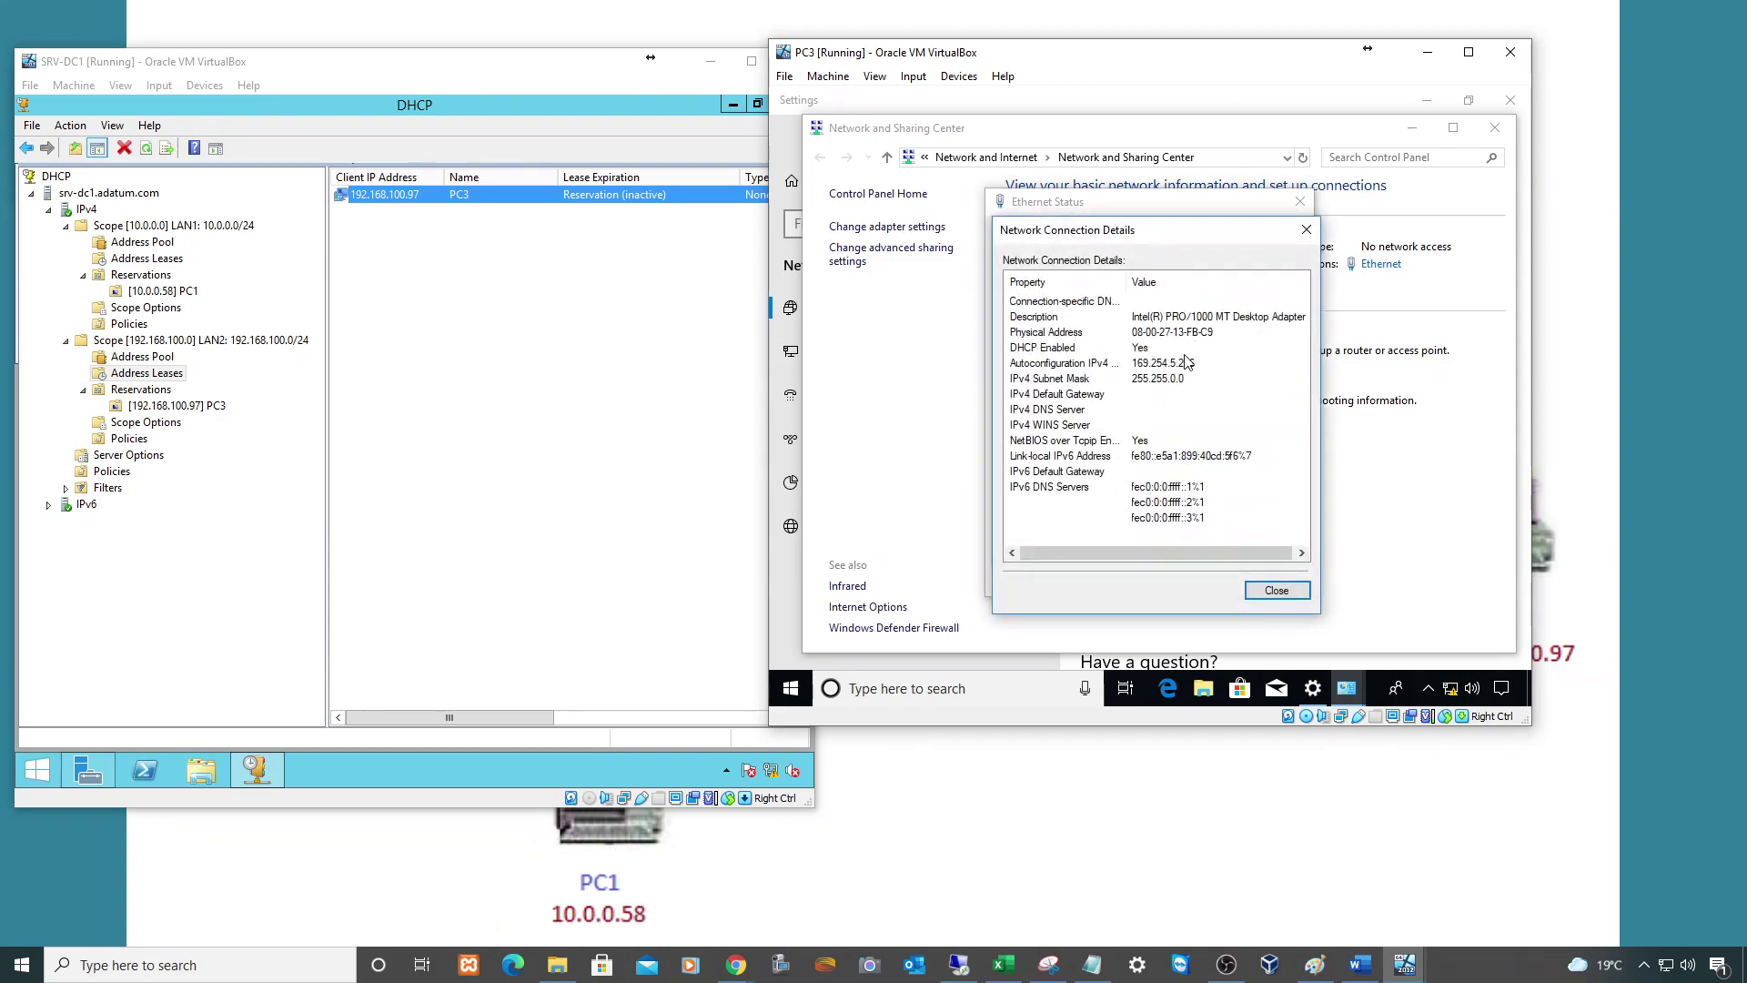
click(1185, 366)
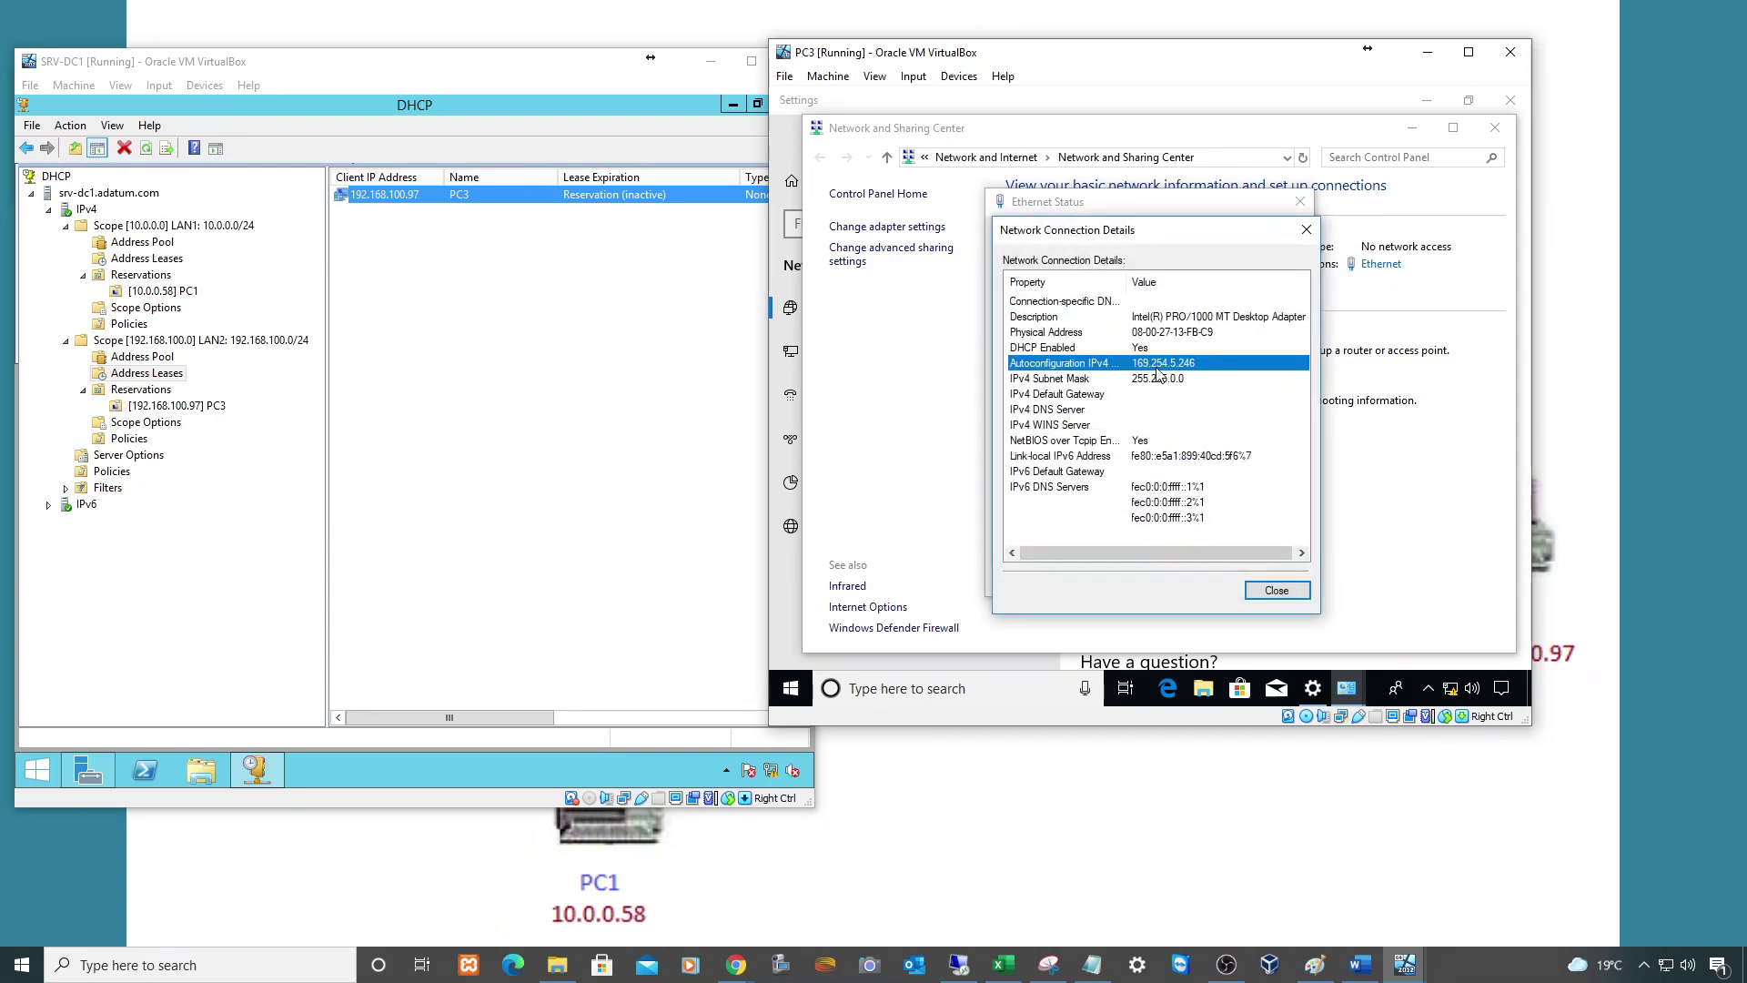
click(1276, 591)
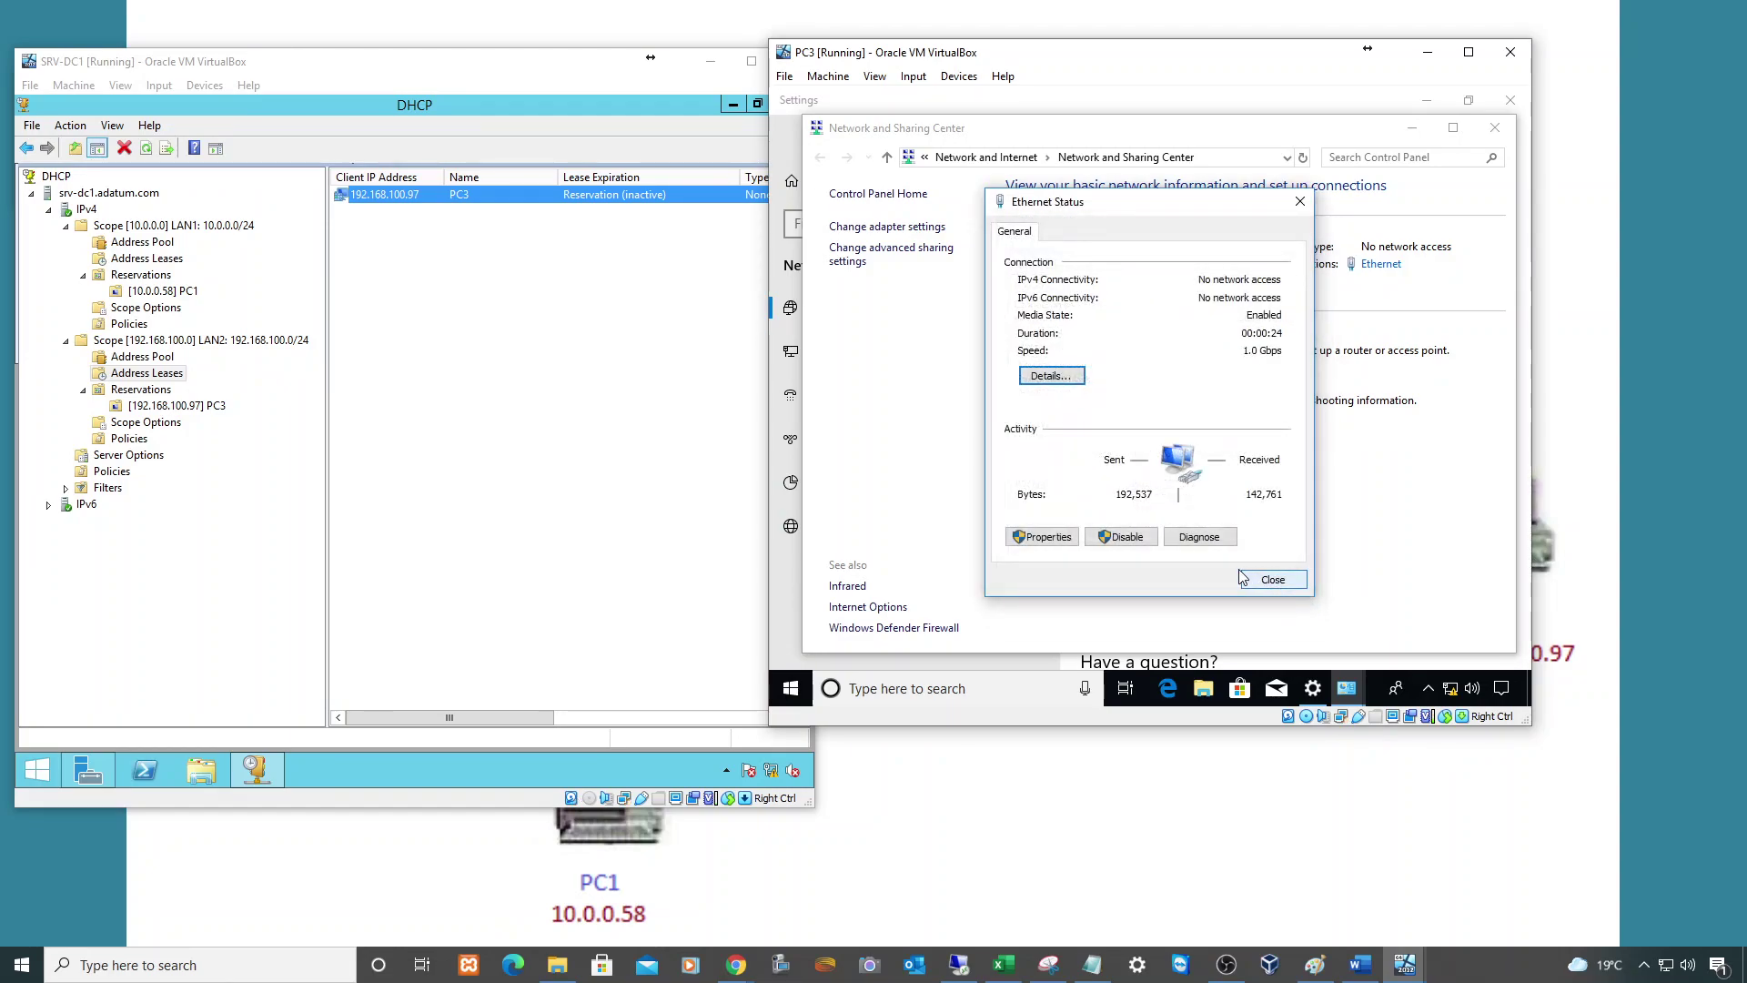
Start network diagnostics for PC3's Ethernet connection and look at the ROUTER-1 machine window in the meantime
click(1203, 538)
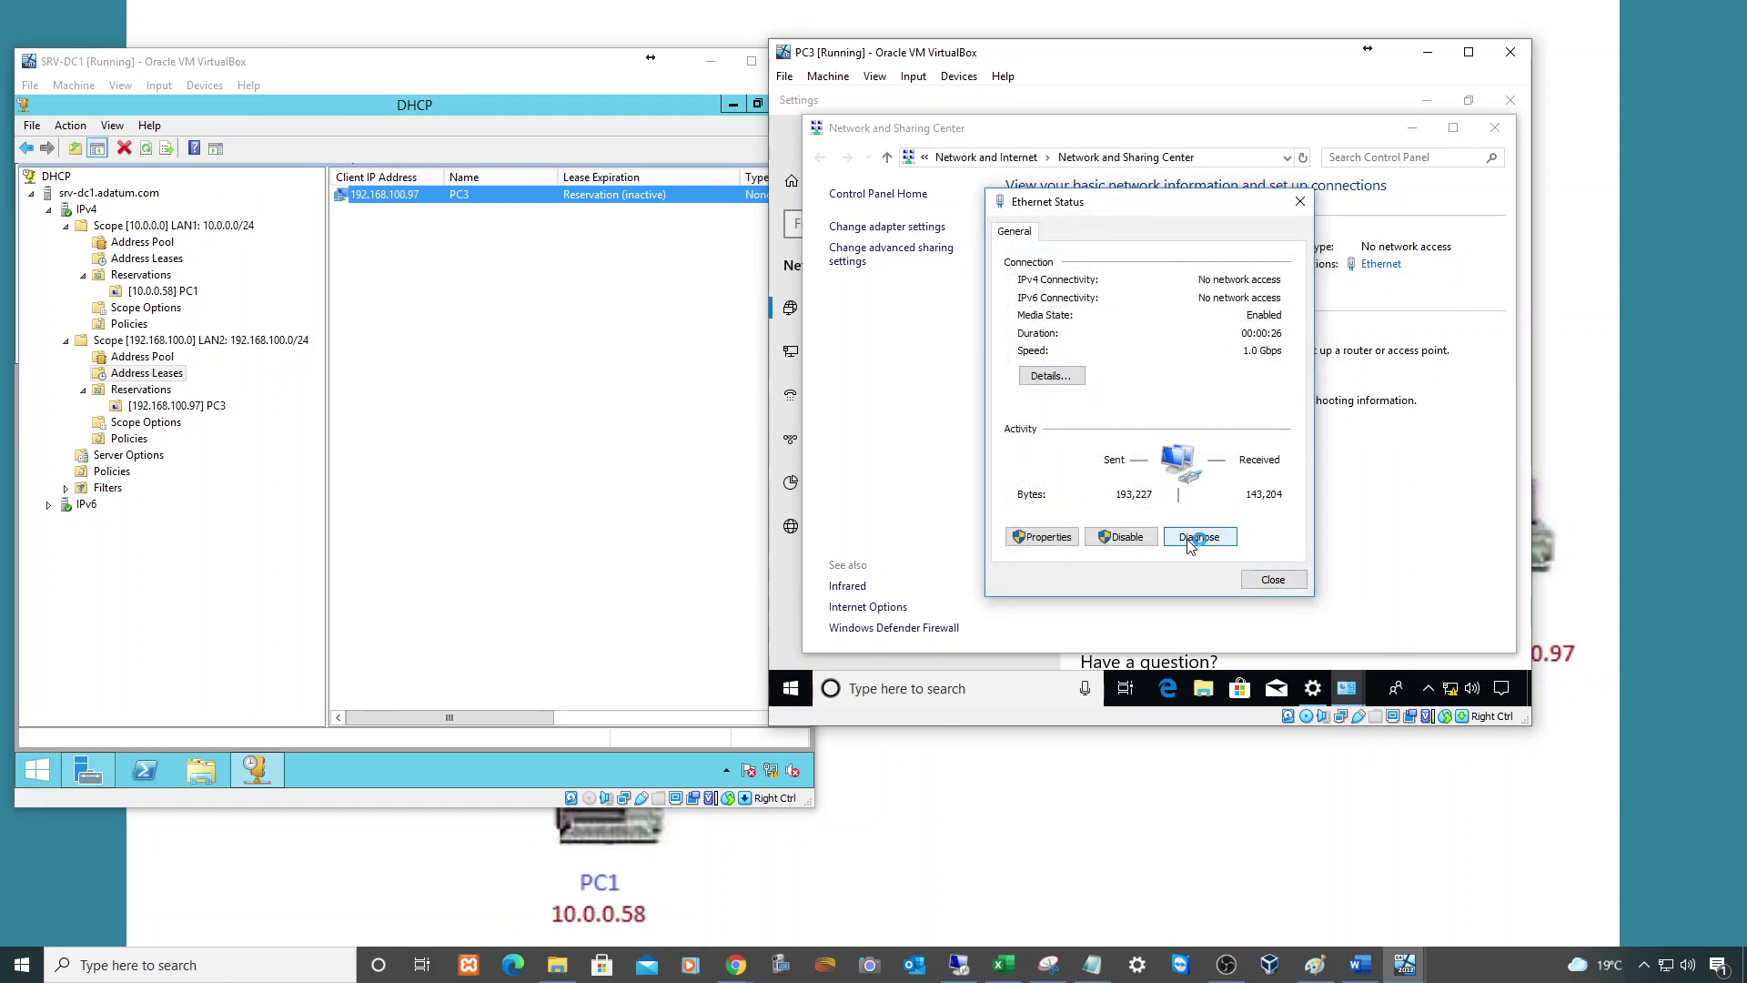
mouse_move(1408, 967)
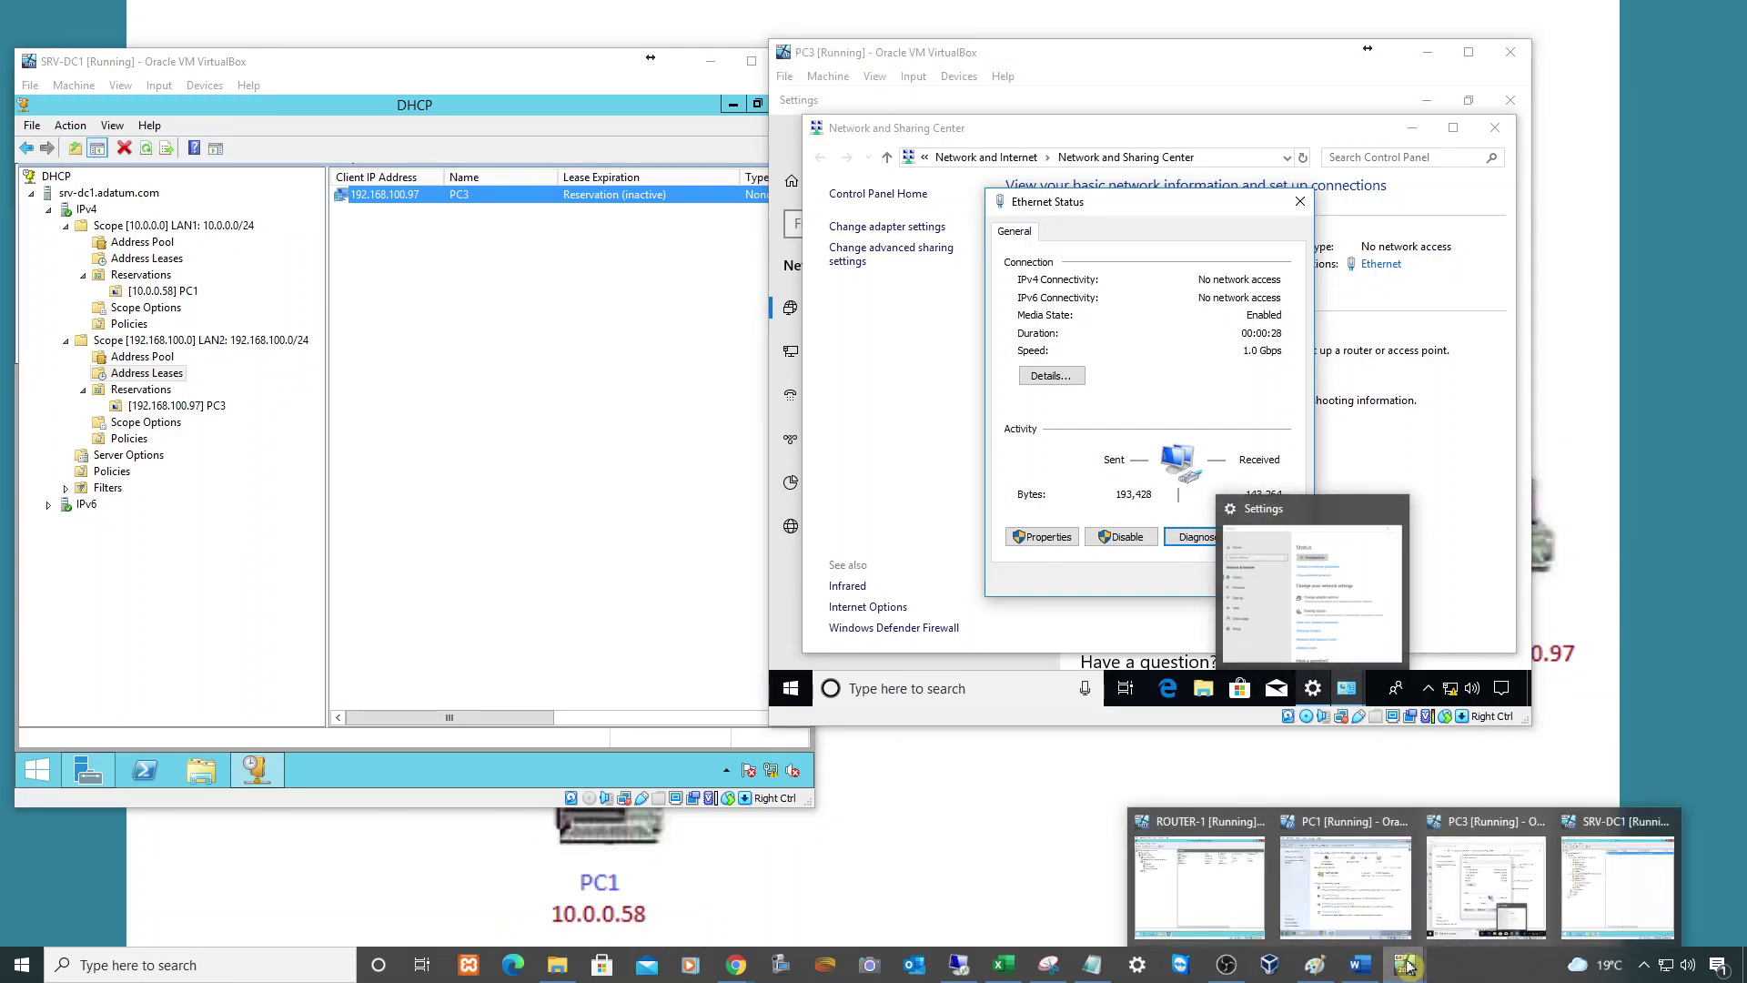
click(1234, 899)
drag(1451, 150, 1321, 151)
click(1512, 139)
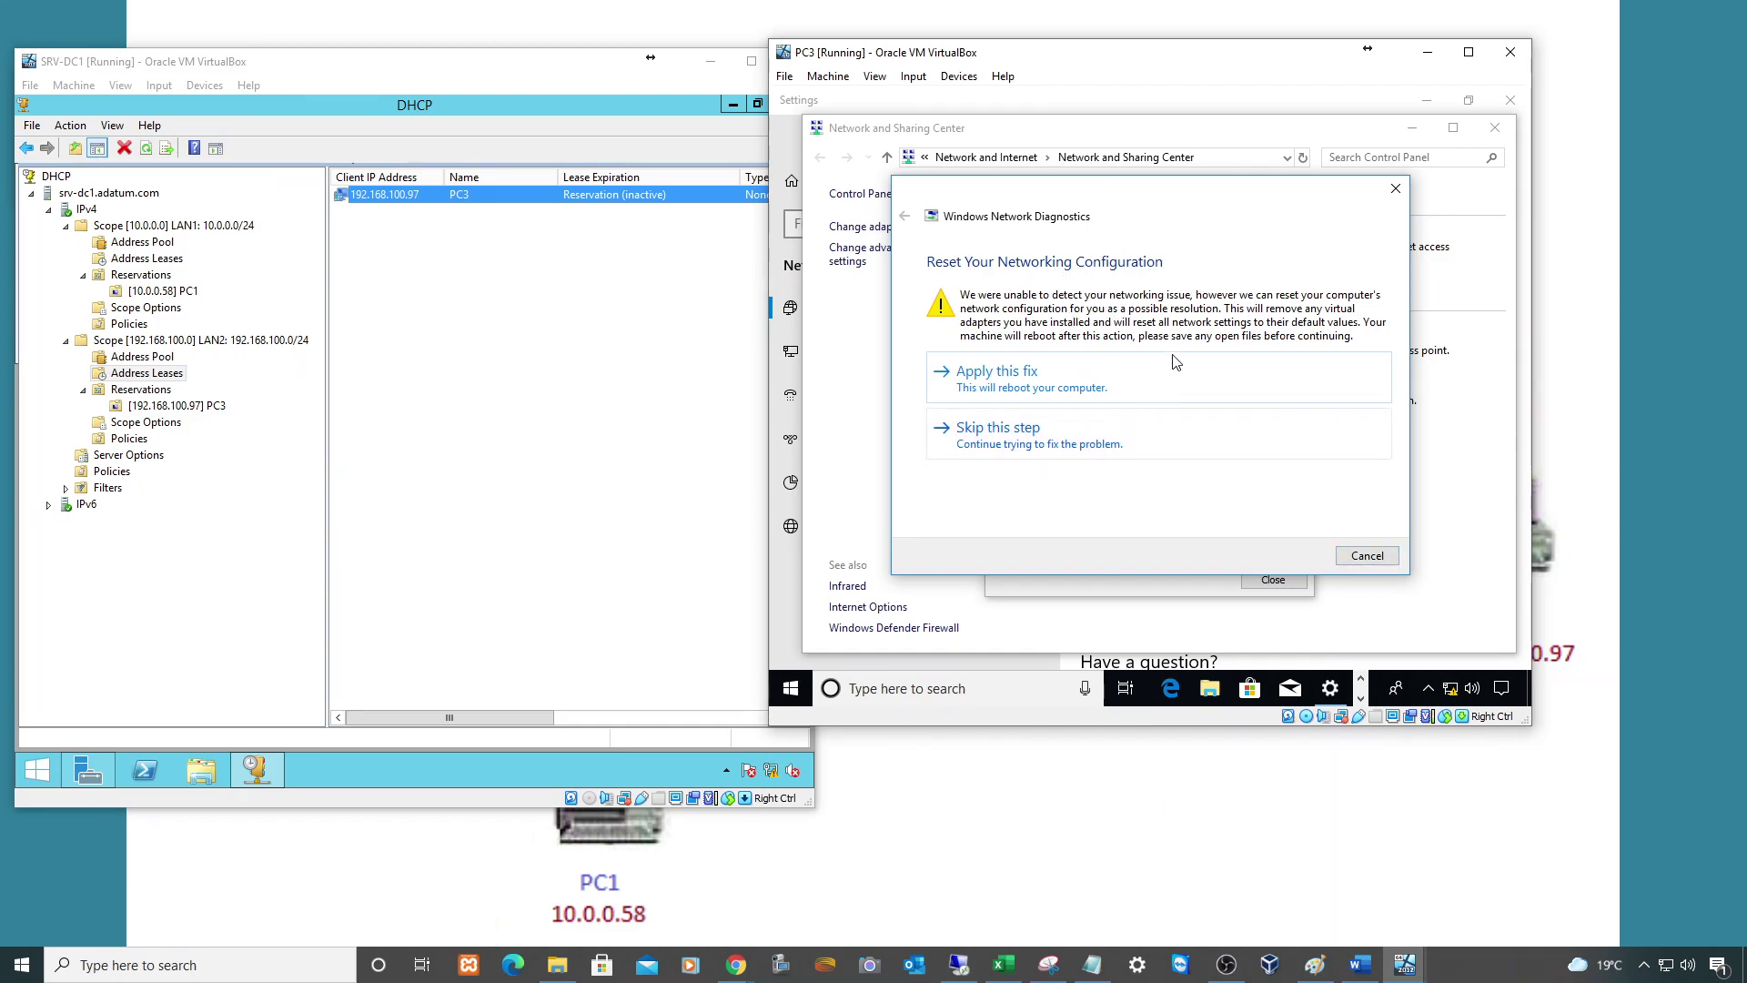
Apply the networking configuration reset fix on PC3, dismiss the sign-out notice and close the troubleshooter
click(1013, 374)
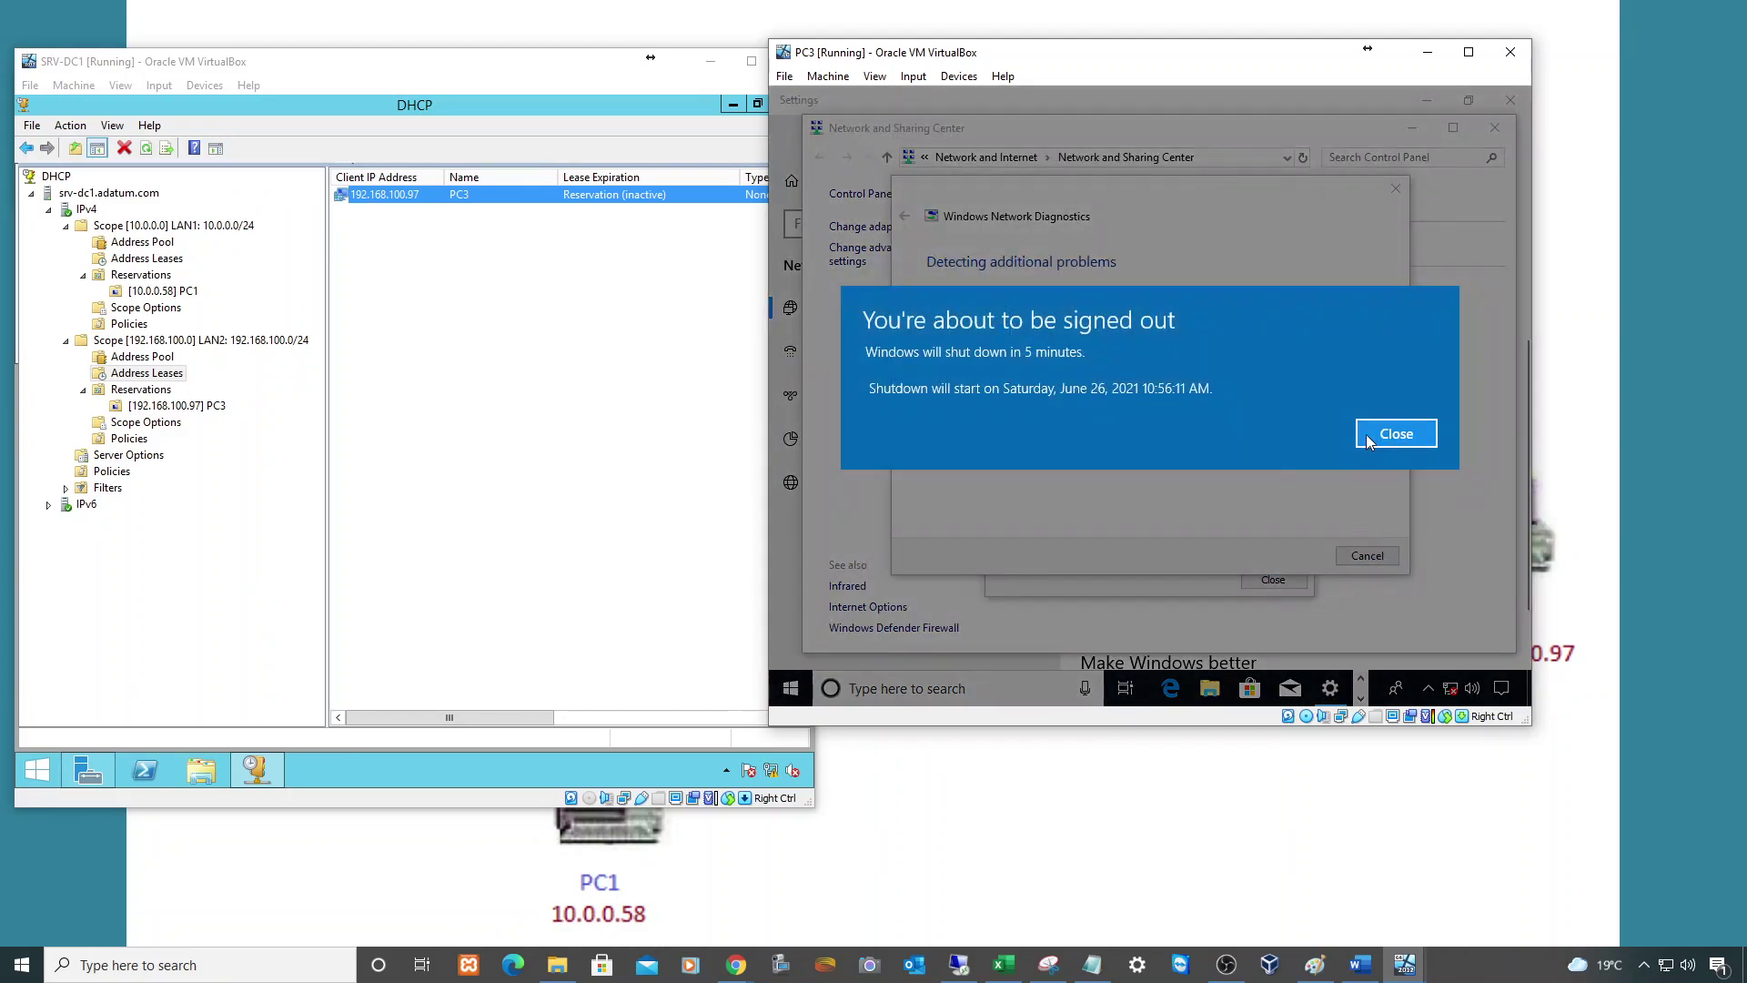
click(1392, 433)
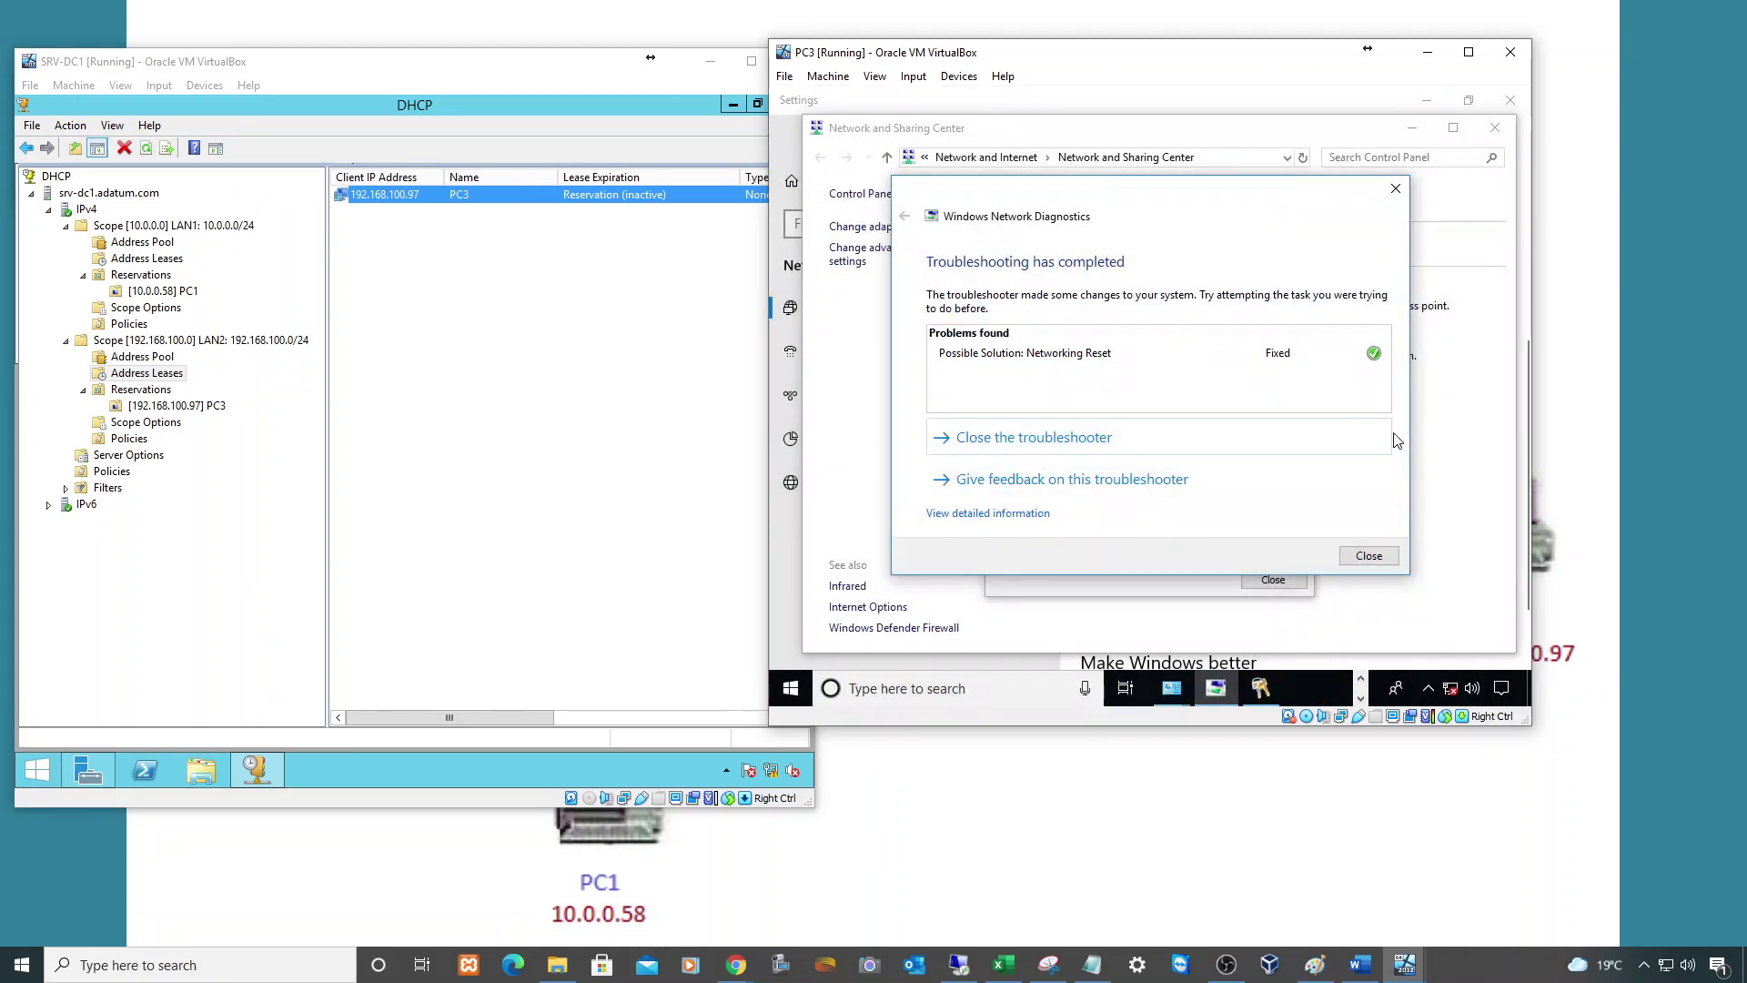
click(1368, 557)
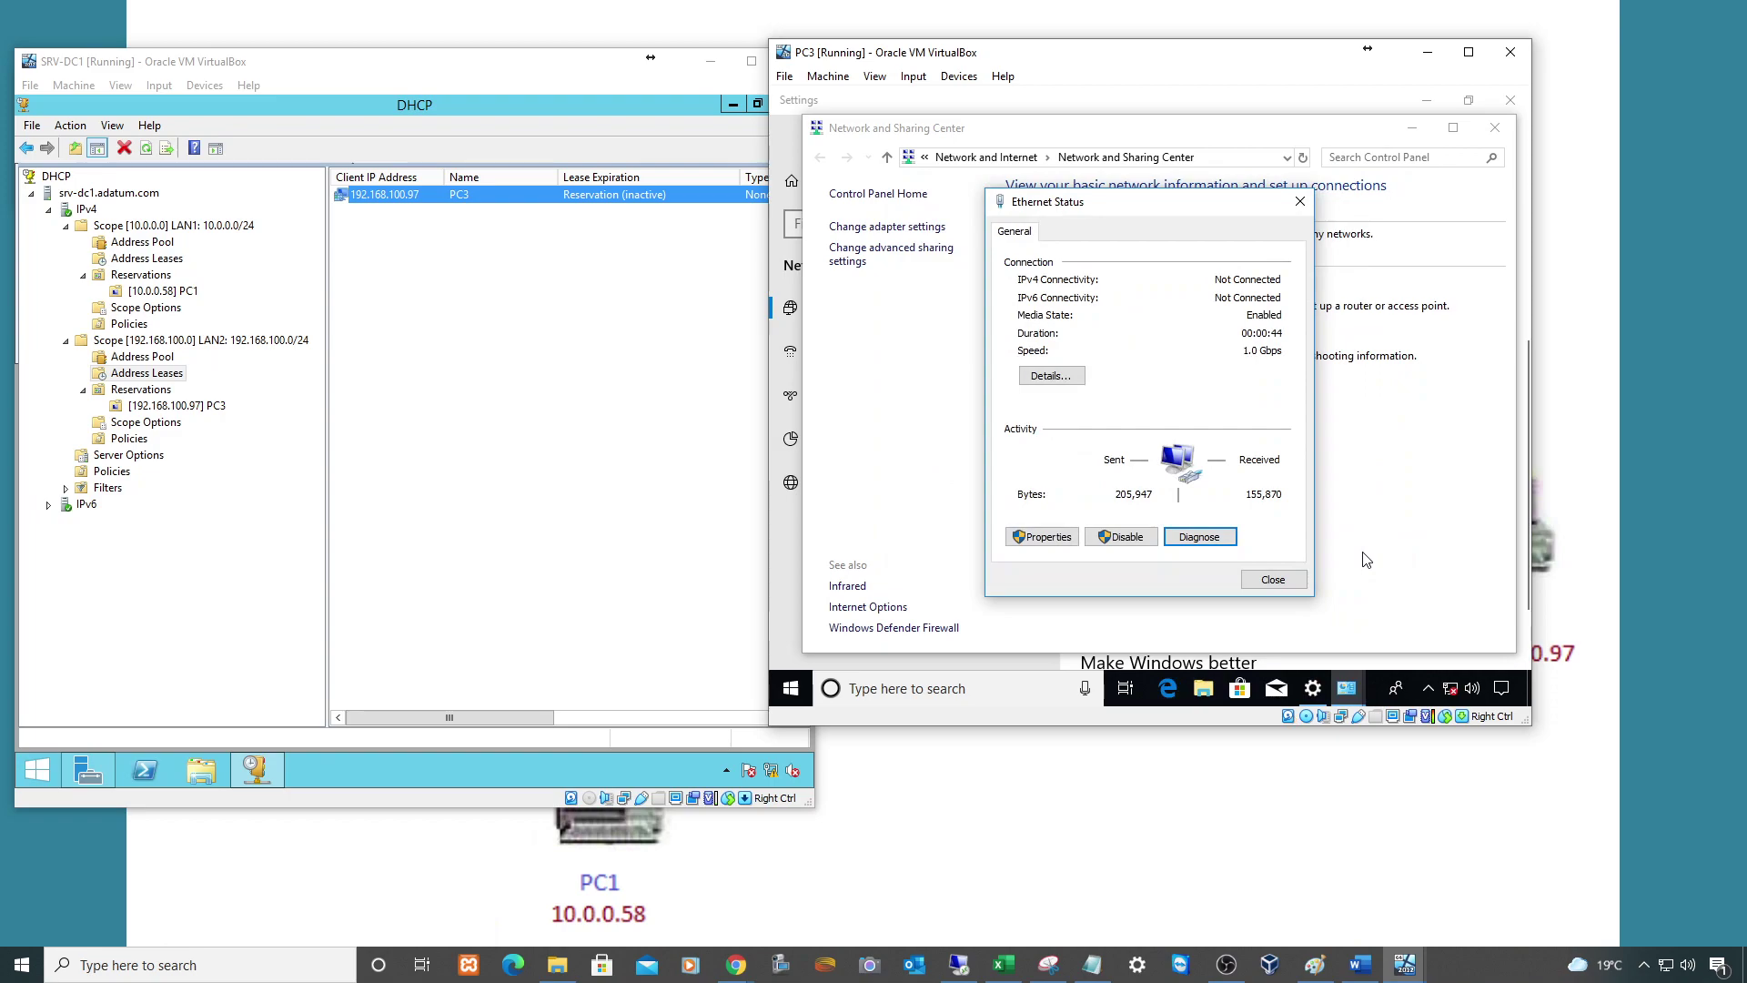
Close the Ethernet status, Network and Sharing Center and Settings windows on PC3 and restart the machine
click(1271, 573)
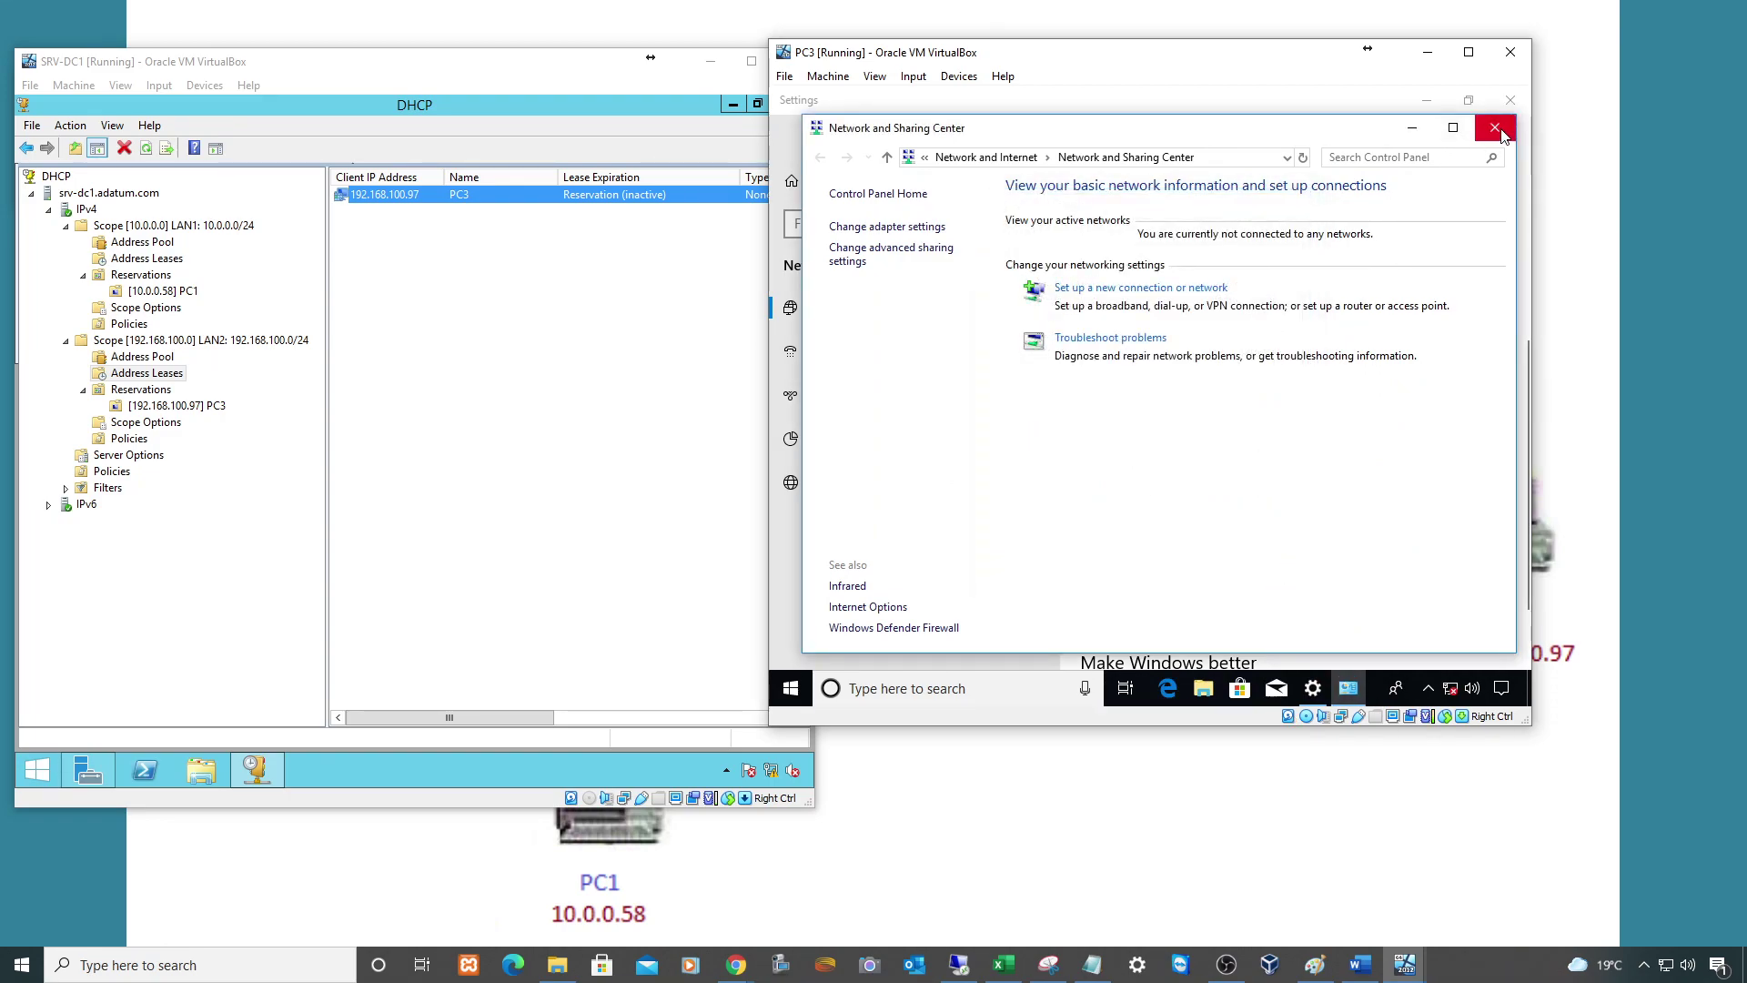
click(1499, 133)
click(1504, 104)
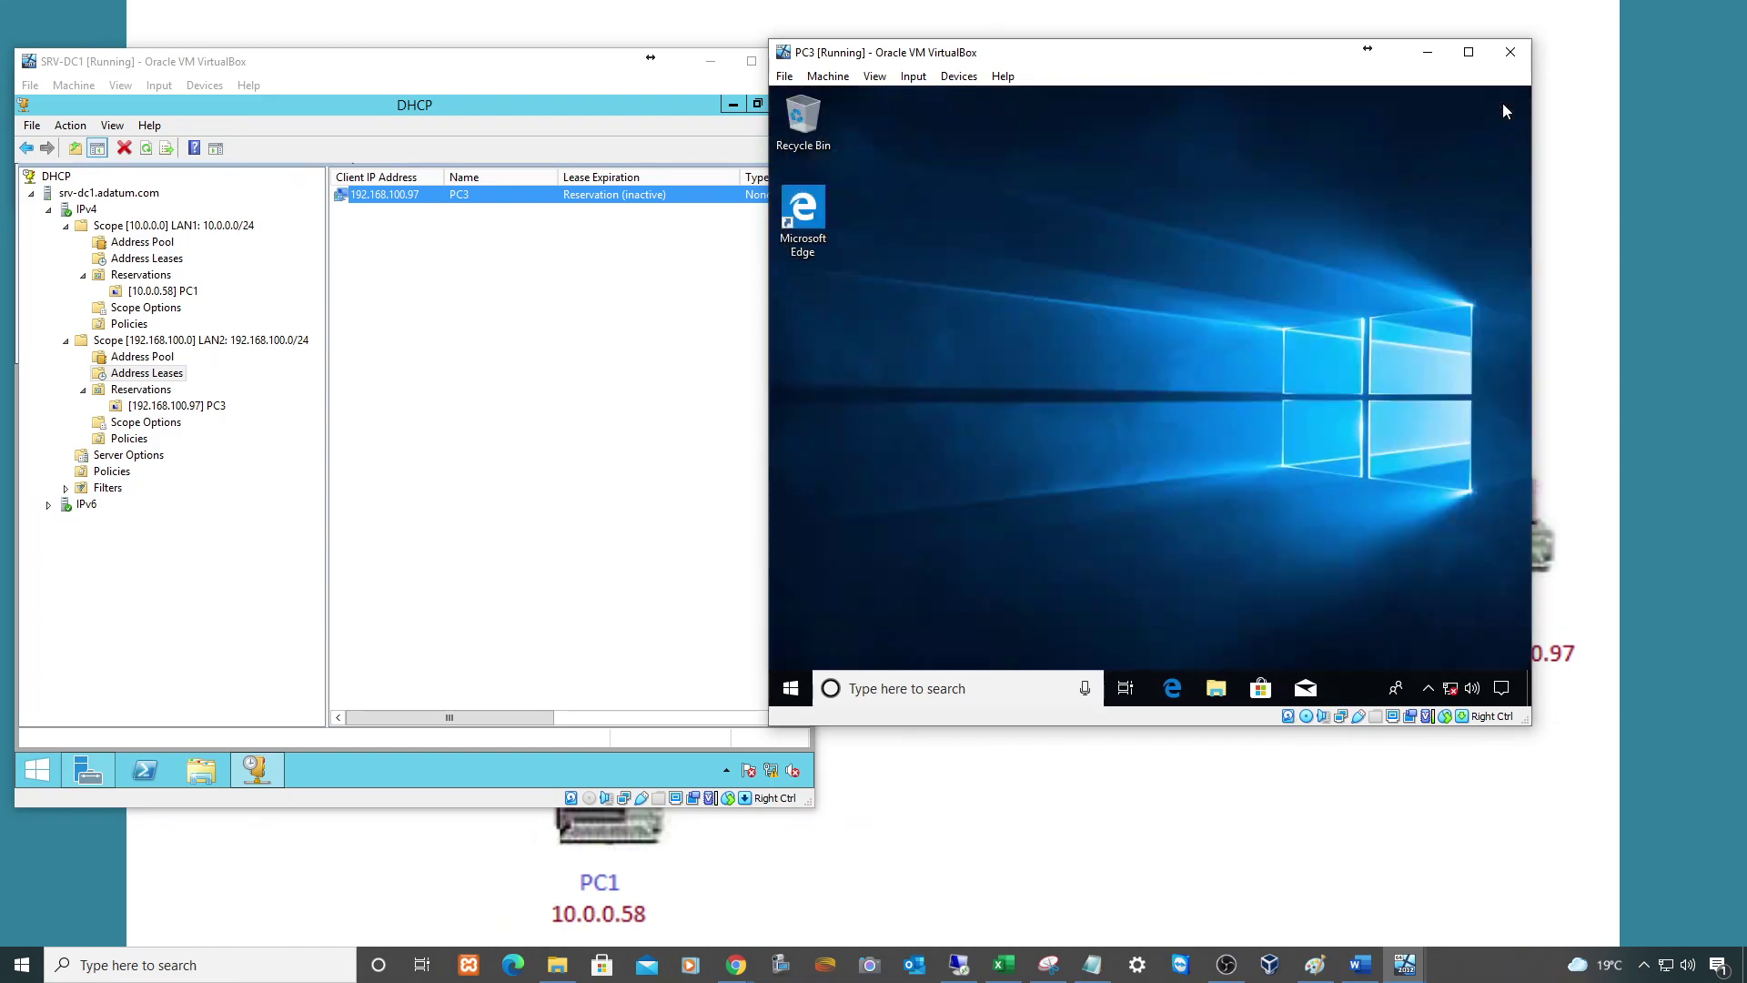
click(791, 687)
click(791, 648)
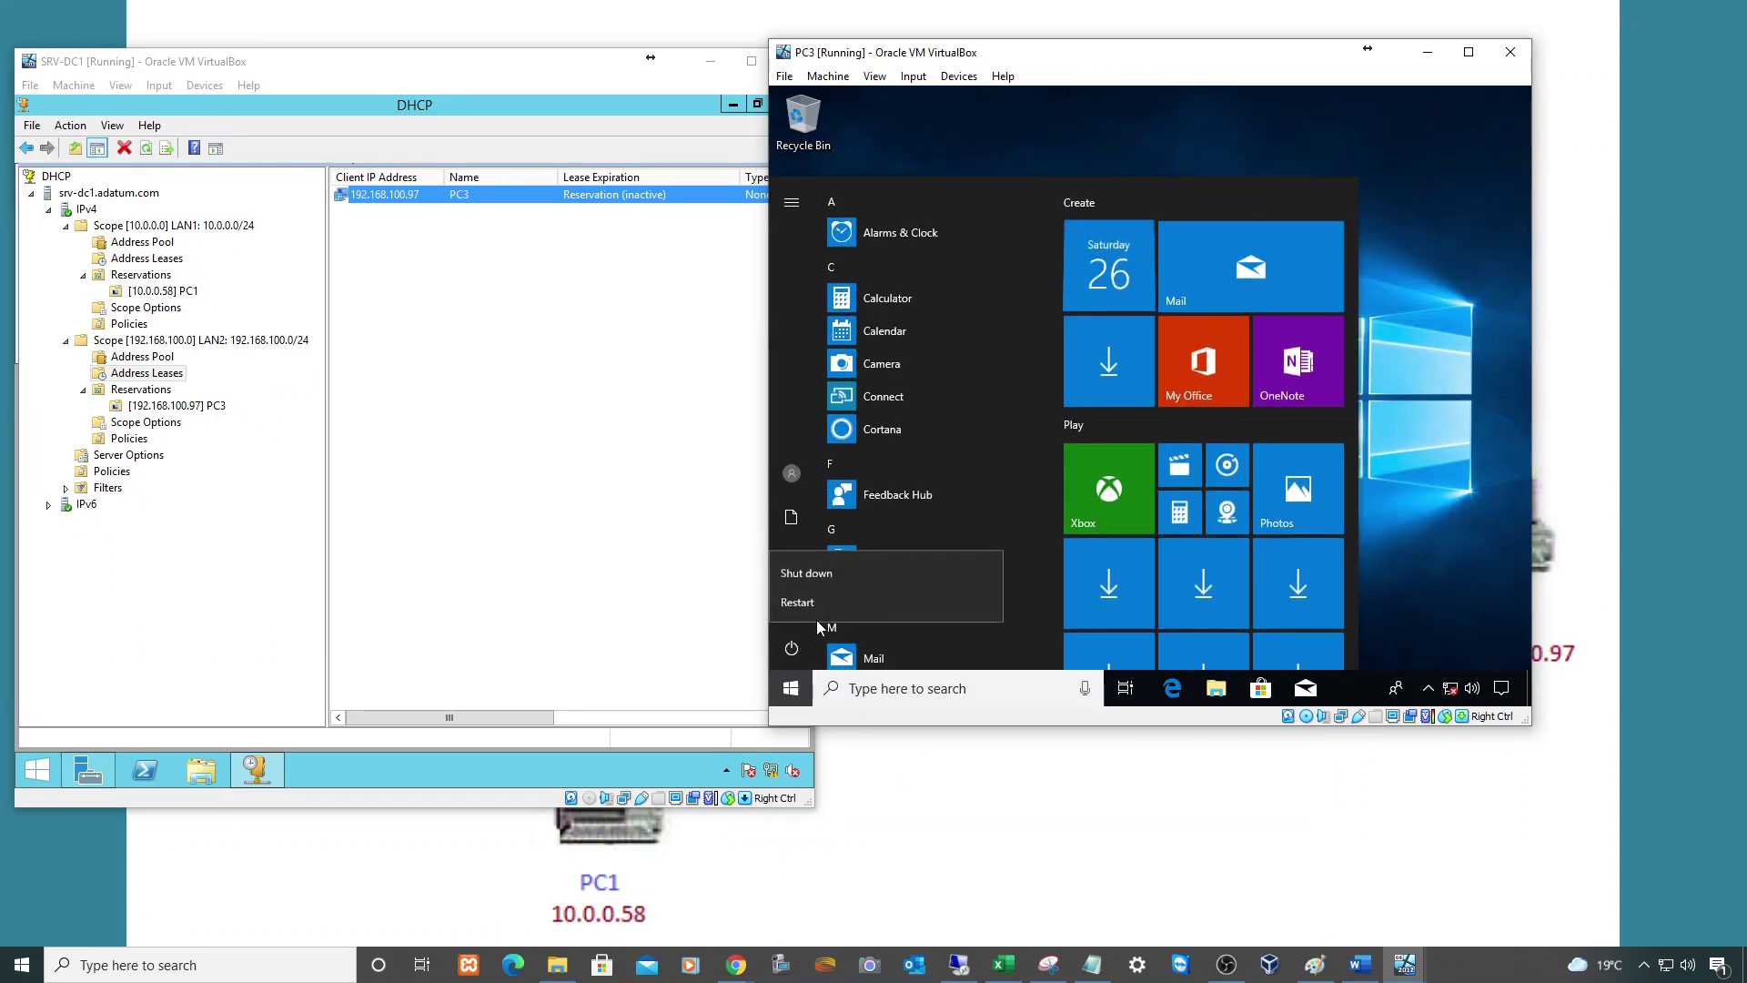
click(806, 601)
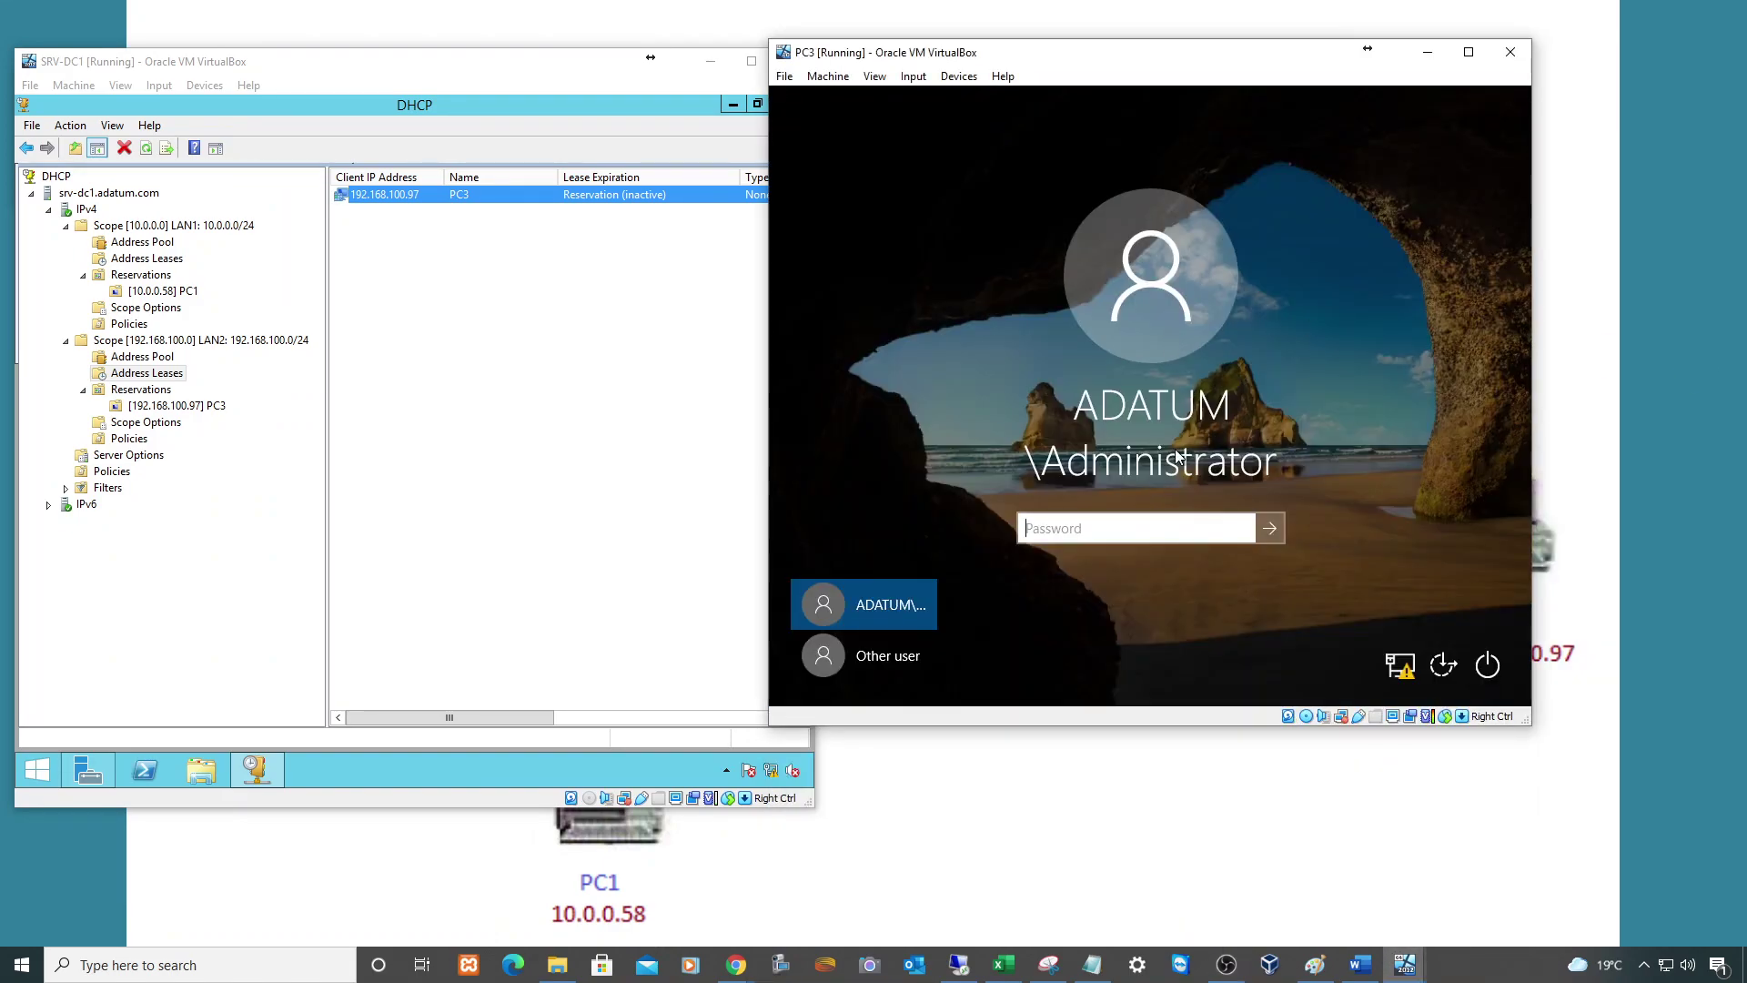
Sign in to PC3 as the ADATUM domain administrator with the account password and dismiss the OneDrive notification
text(**********)
key(Return)
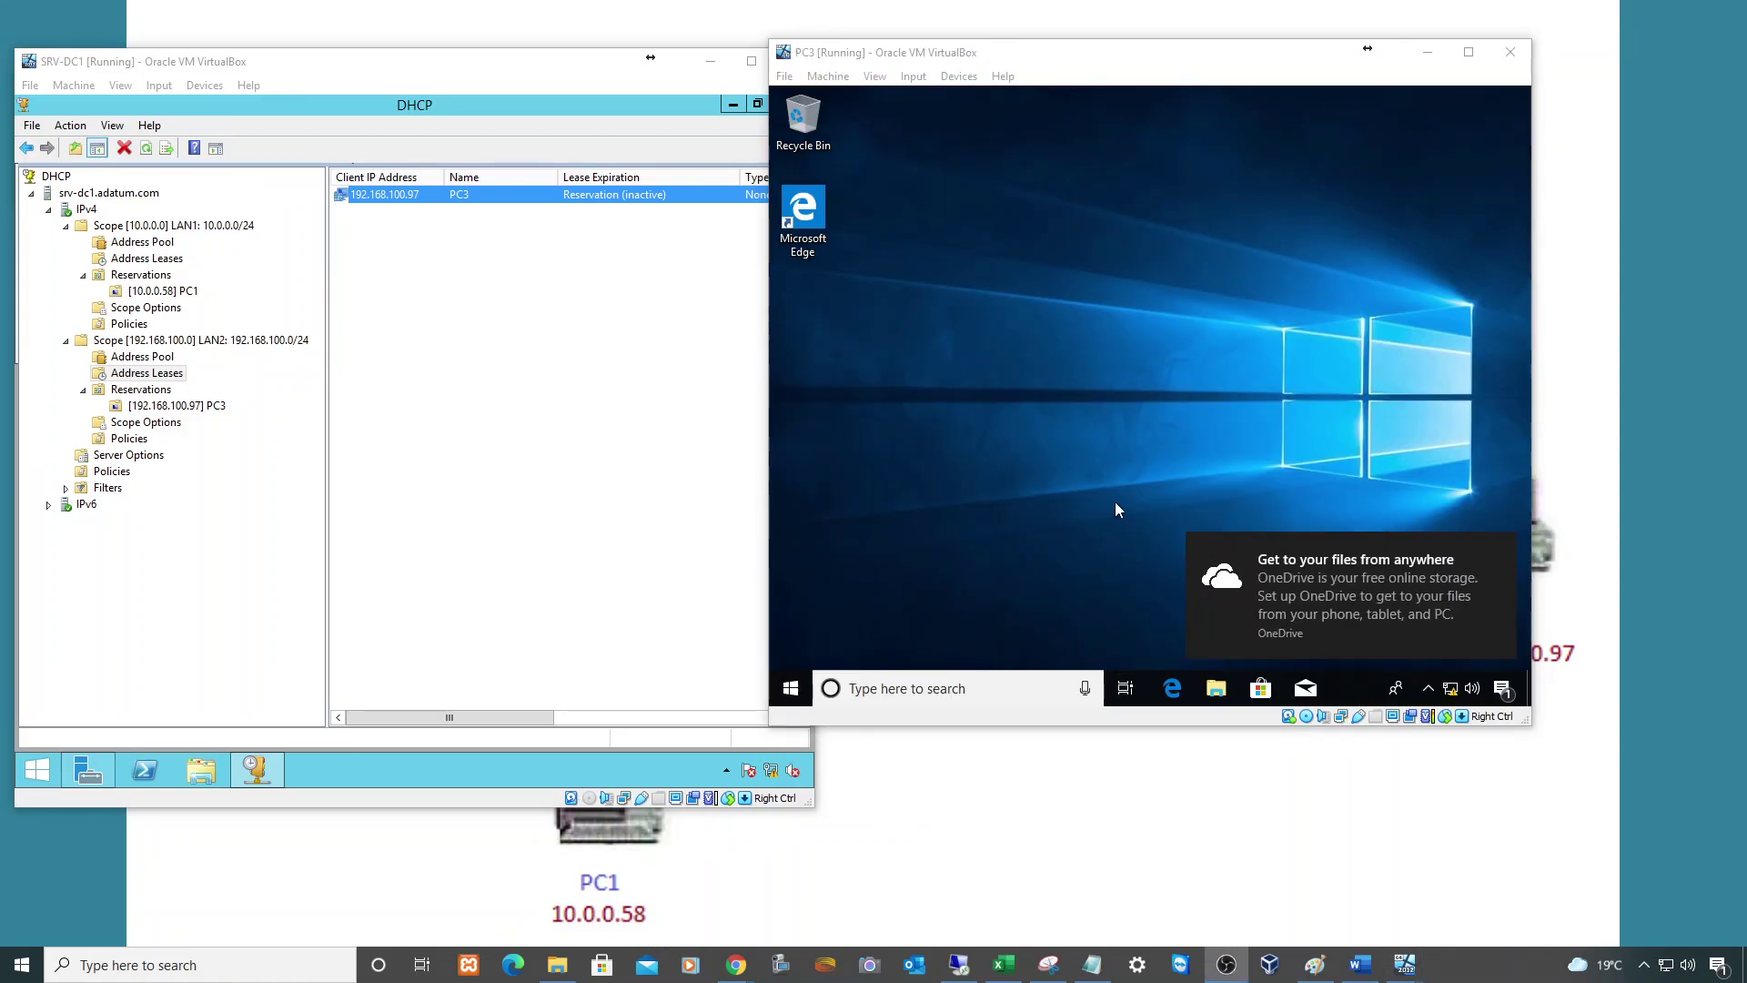
click(1497, 551)
Open PC3's Ethernet connection details from the Network and Sharing Center and check the IPv4 address
right_click(1451, 689)
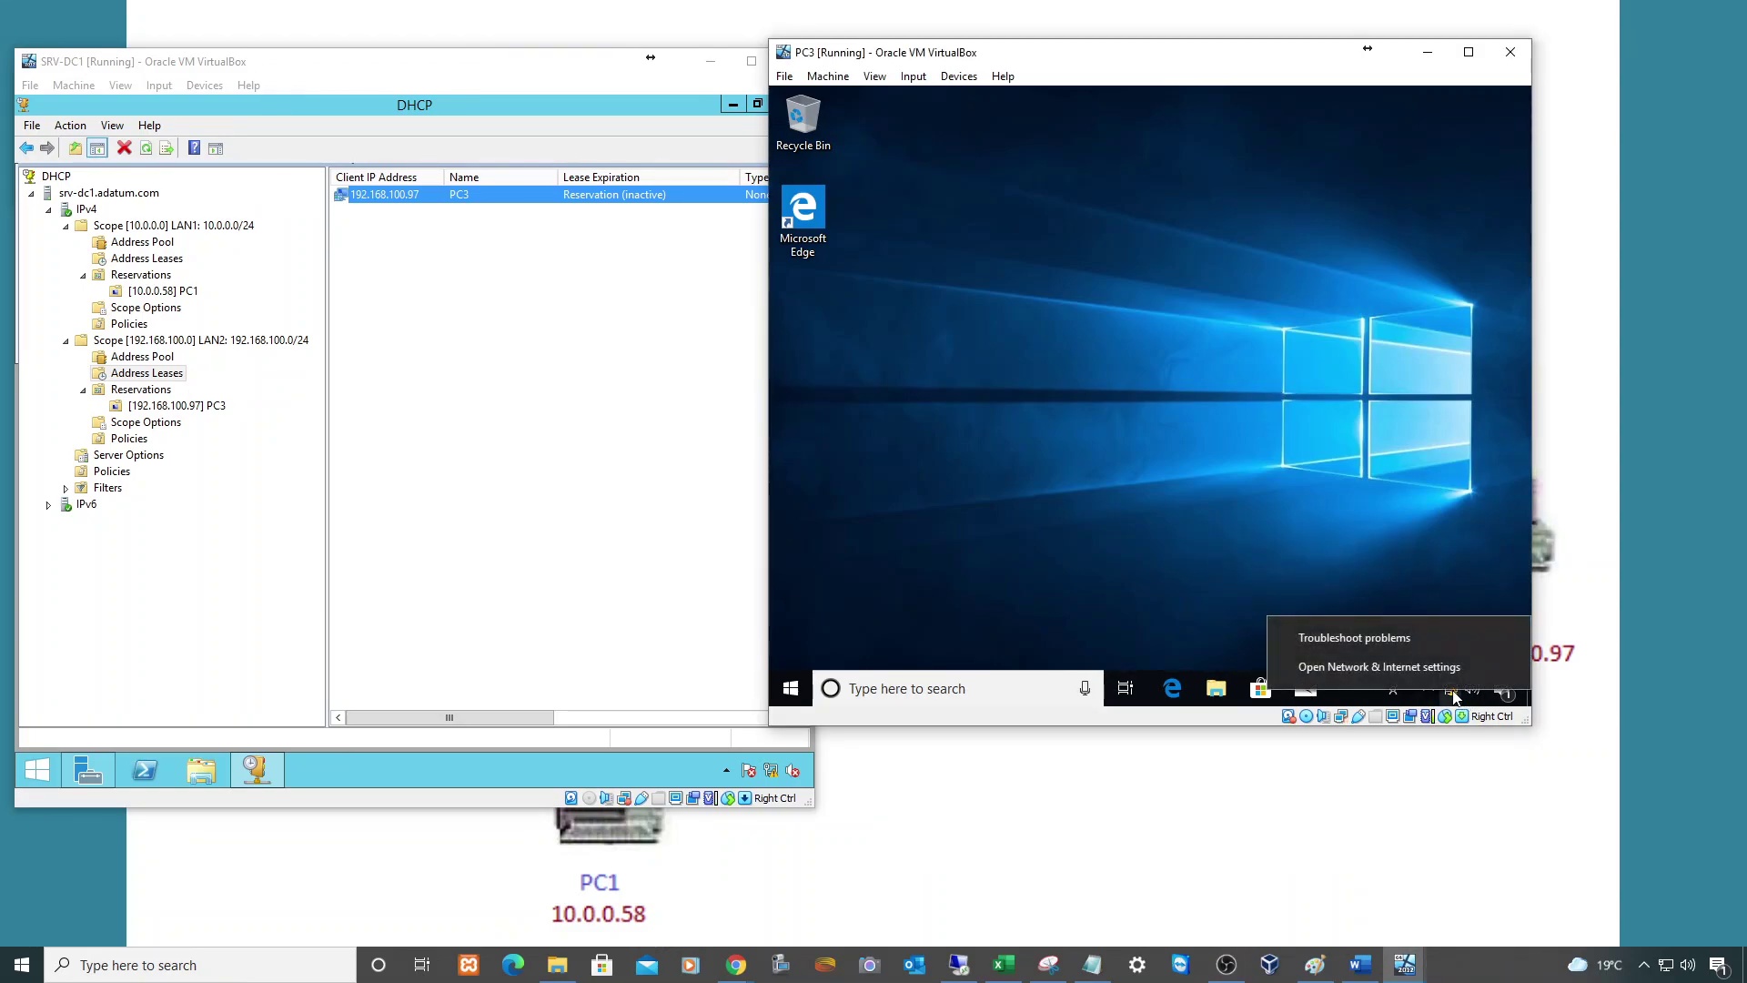
click(1437, 669)
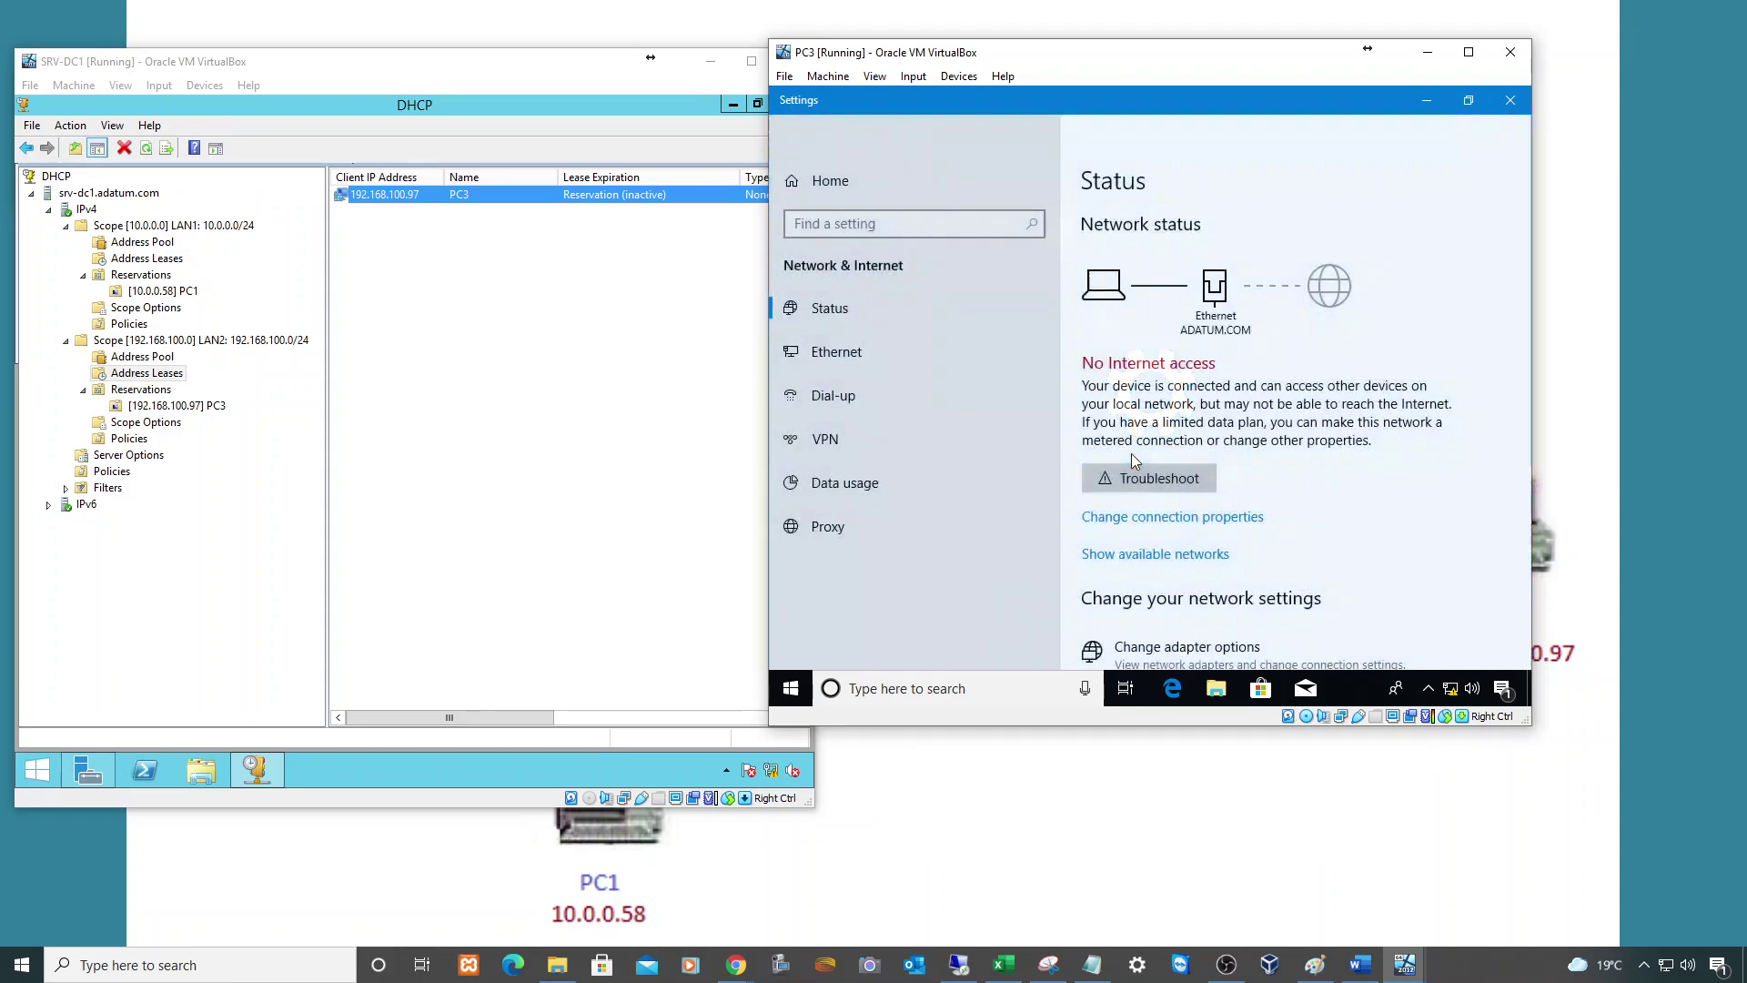
scroll(1131, 461, down, 3)
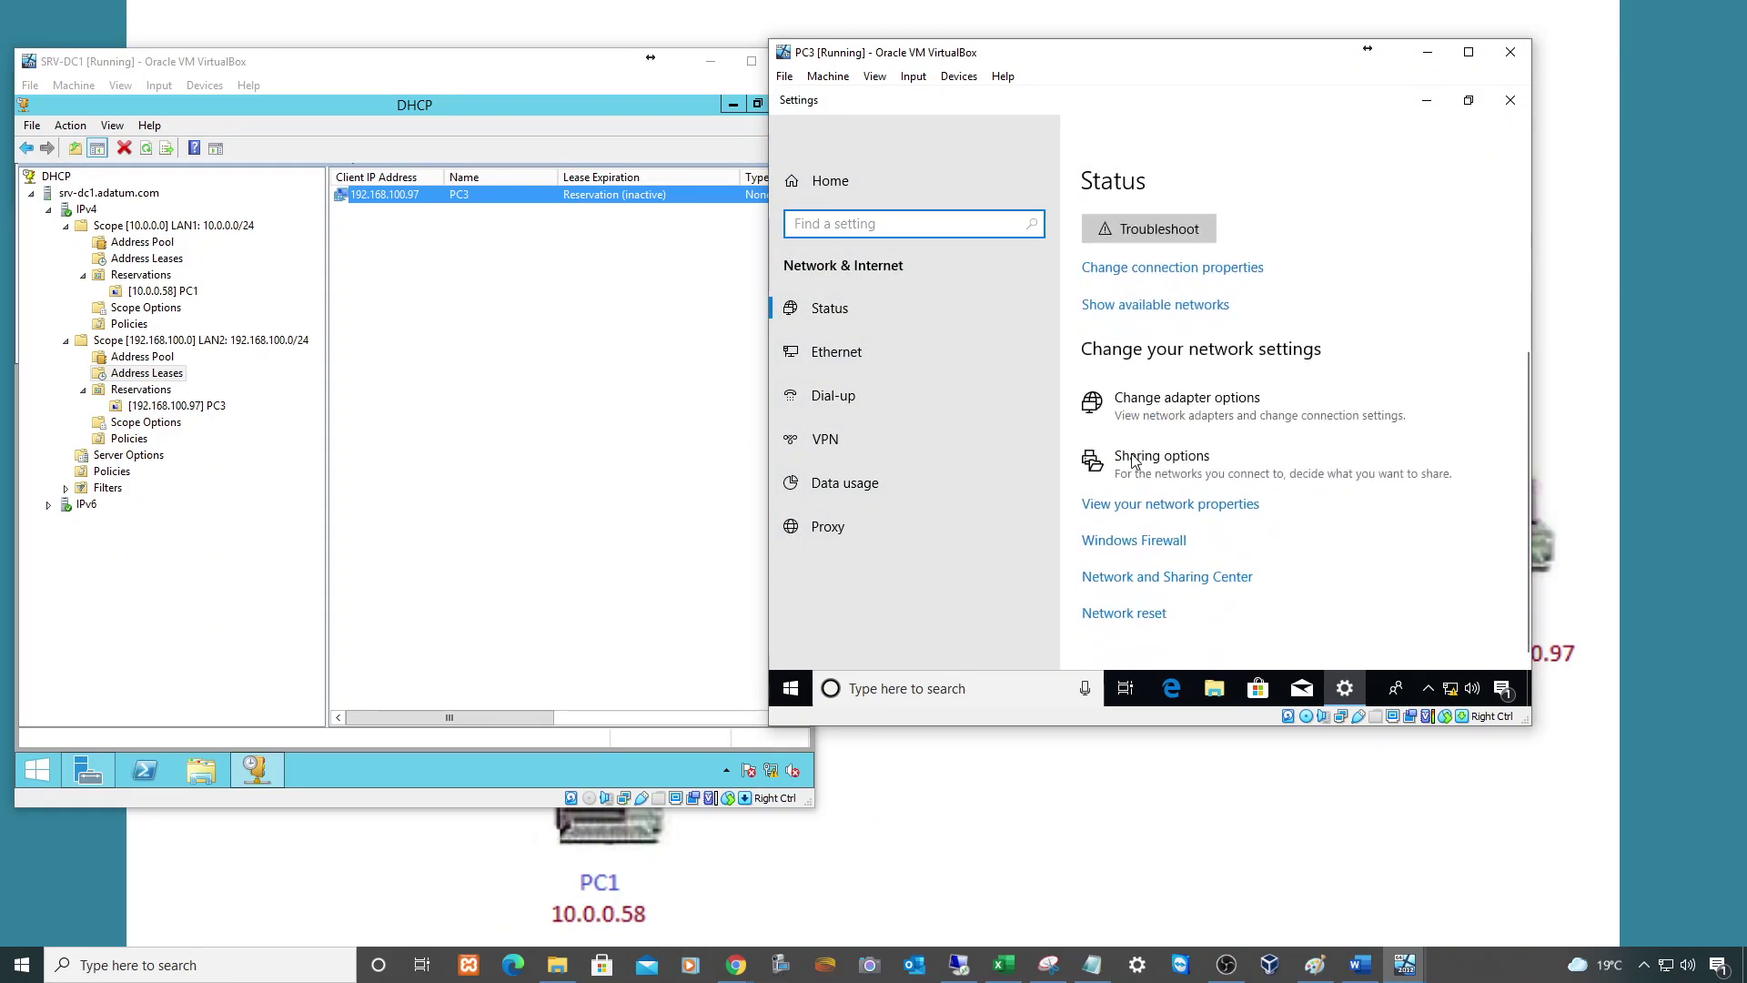
click(1147, 573)
click(1383, 266)
click(1037, 373)
click(1050, 367)
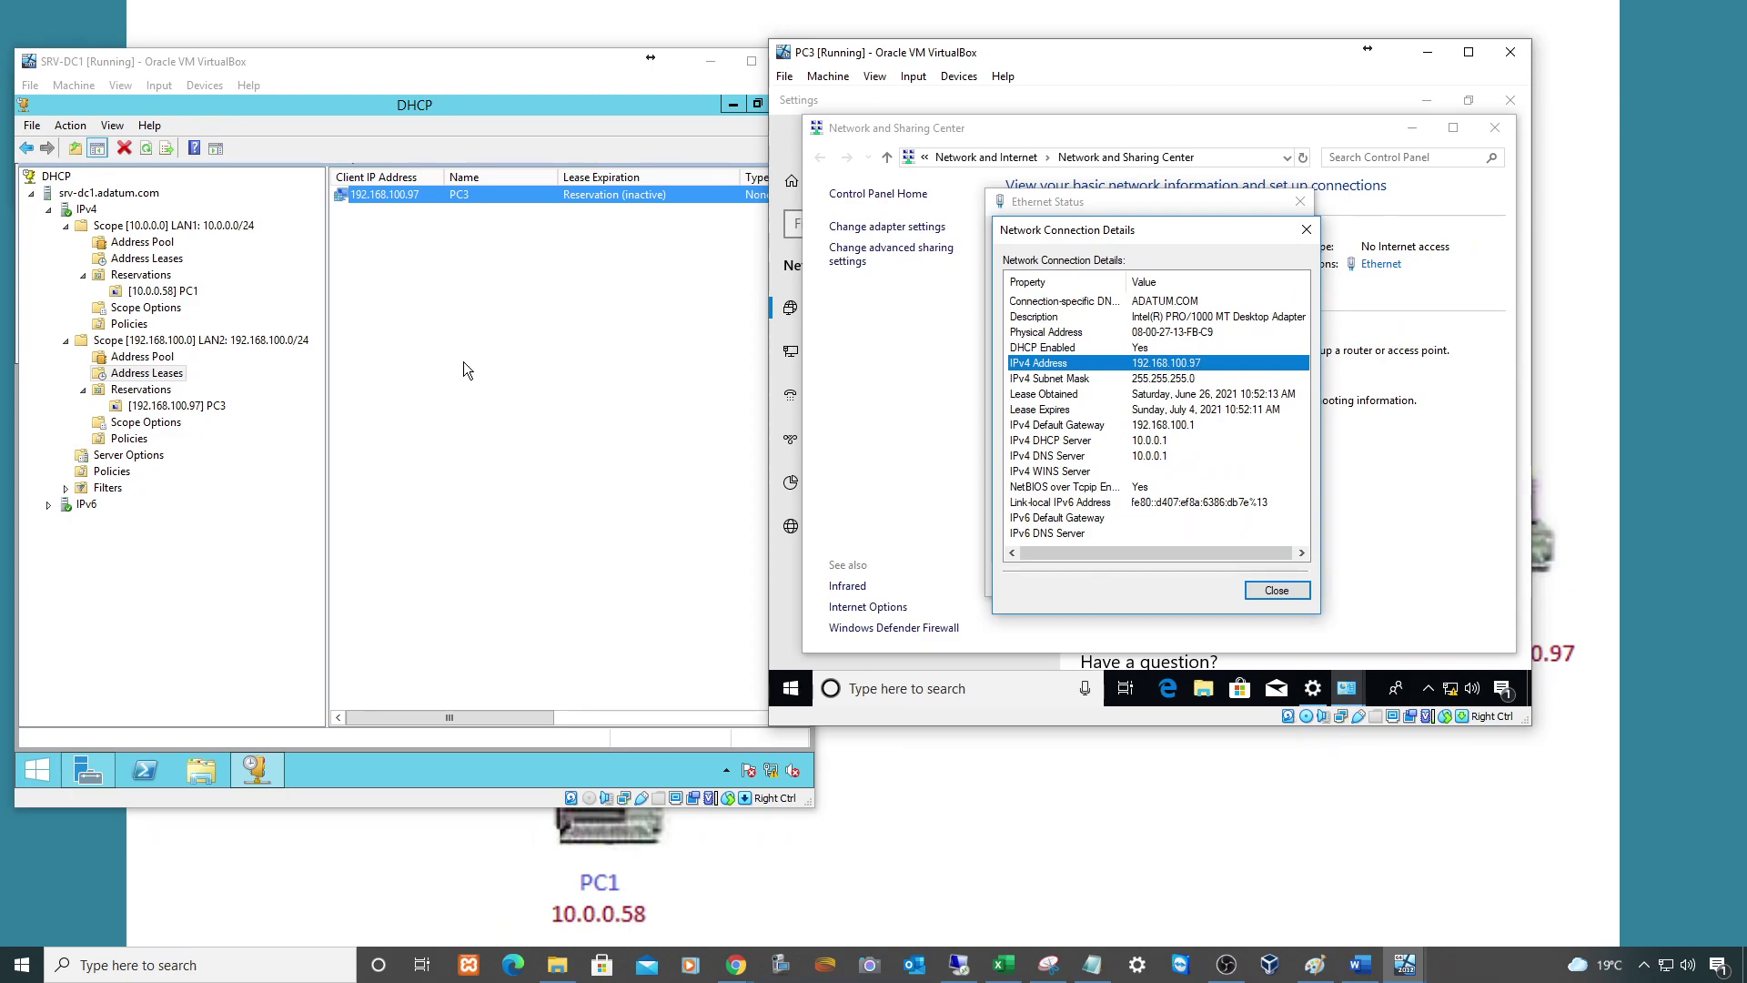
Refresh the LAN2 address leases on SRV-DC1 again and compare PC3's reservation with the client's IPv4 address
click(546, 256)
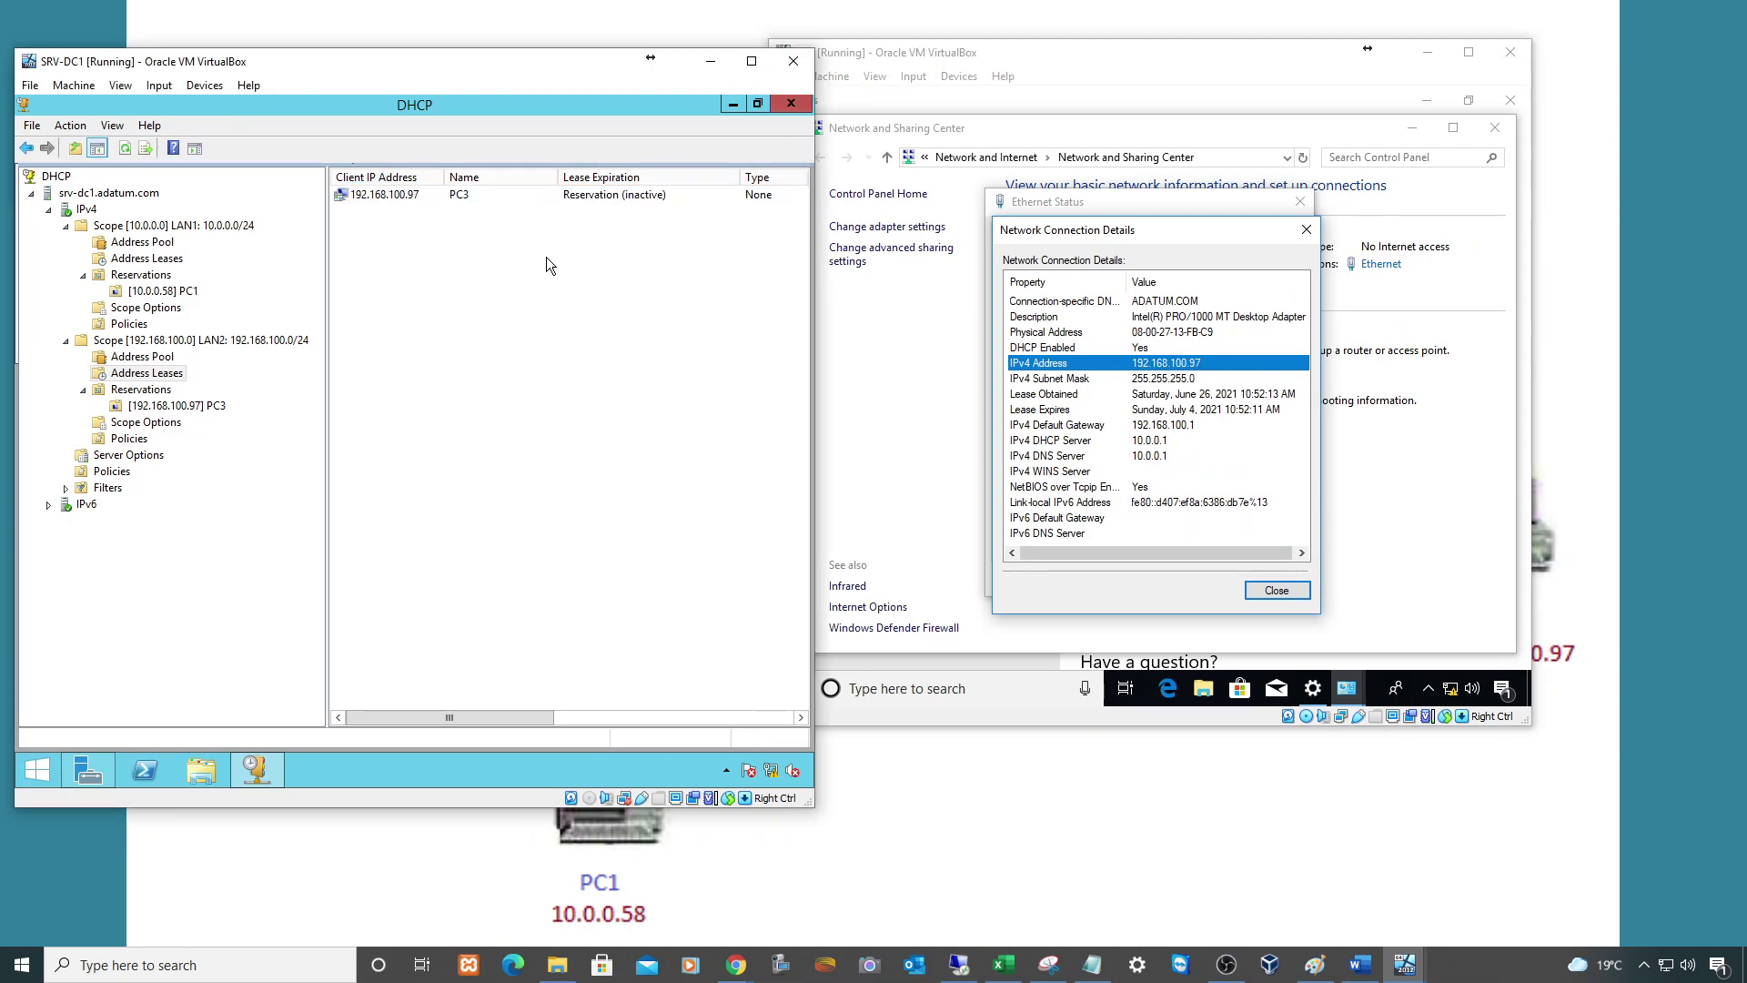
click(619, 196)
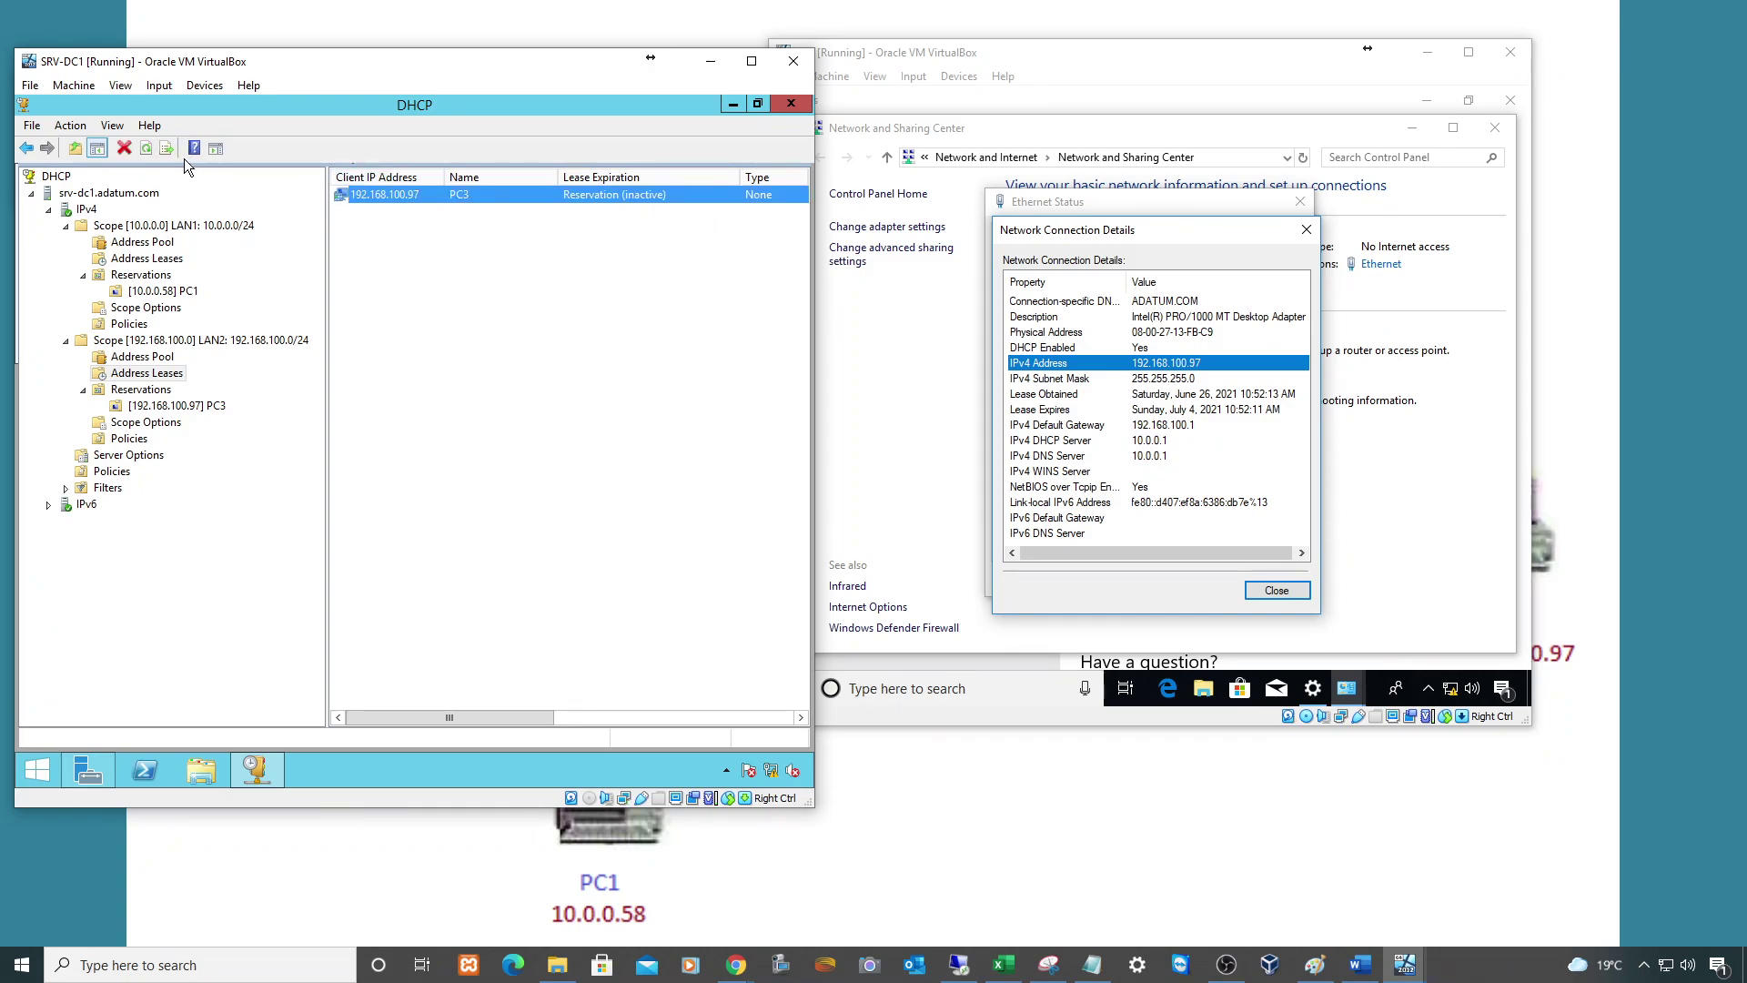
click(146, 148)
click(541, 193)
Close the connection details, Ethernet status, Network and Sharing Center and Settings windows on PC3
click(1274, 591)
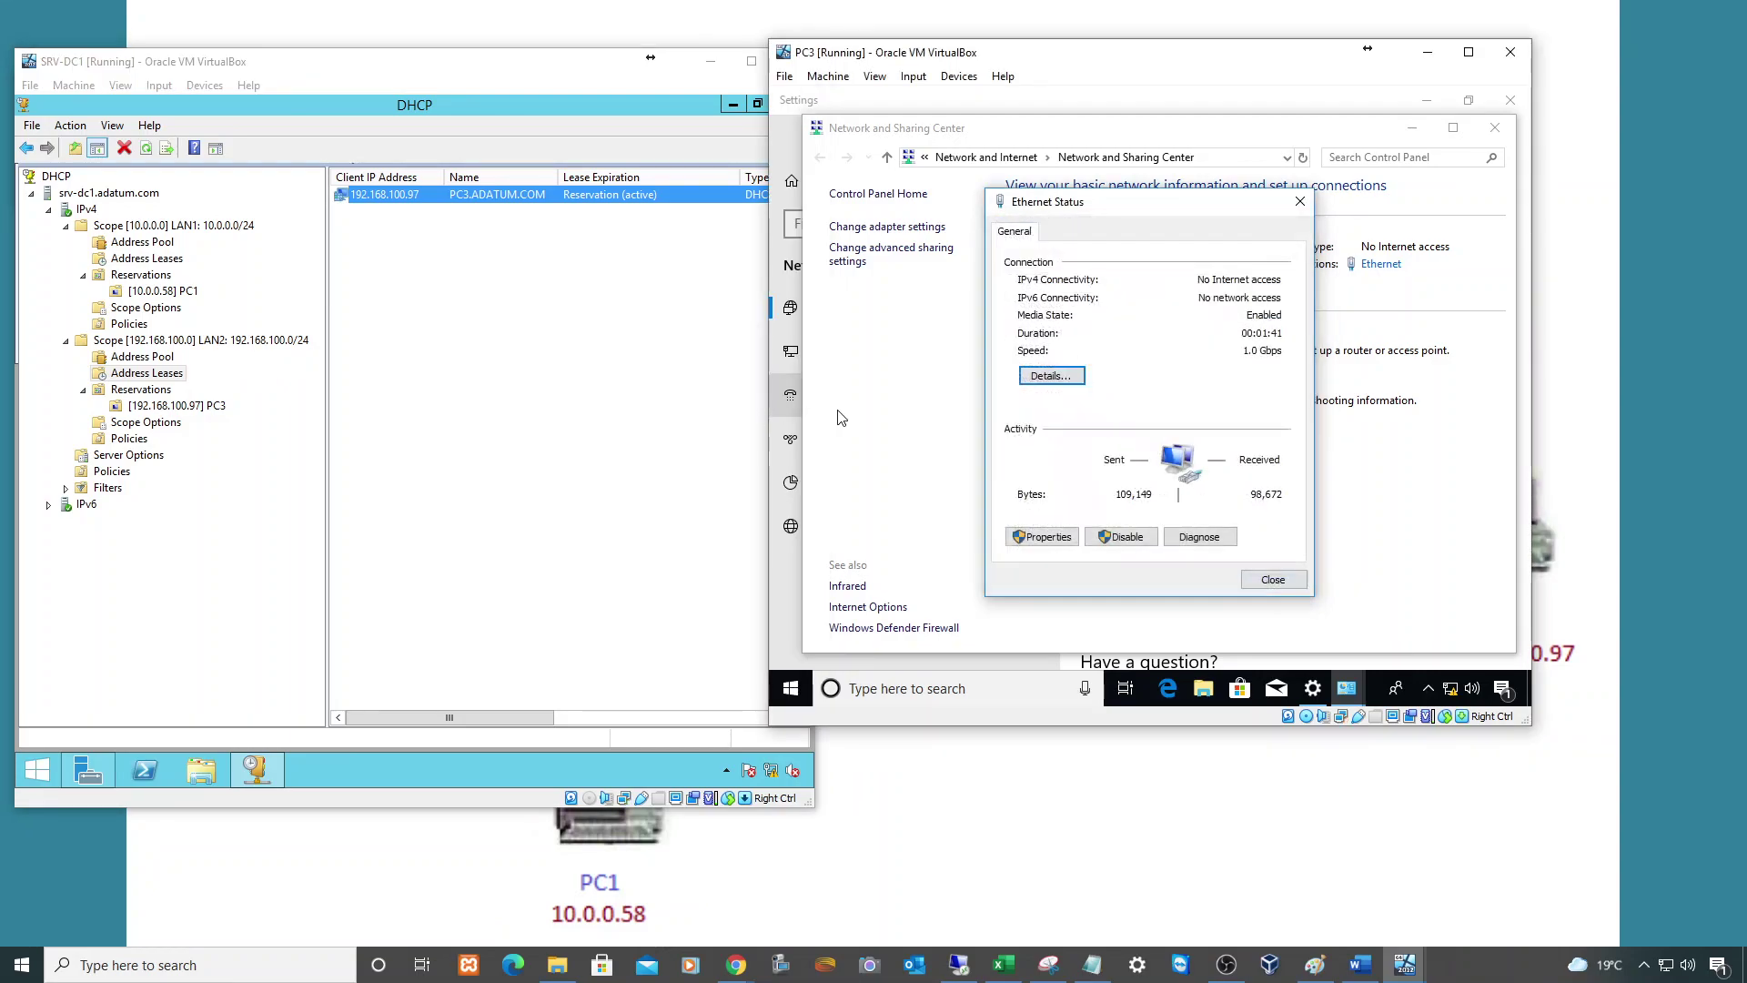
click(1271, 582)
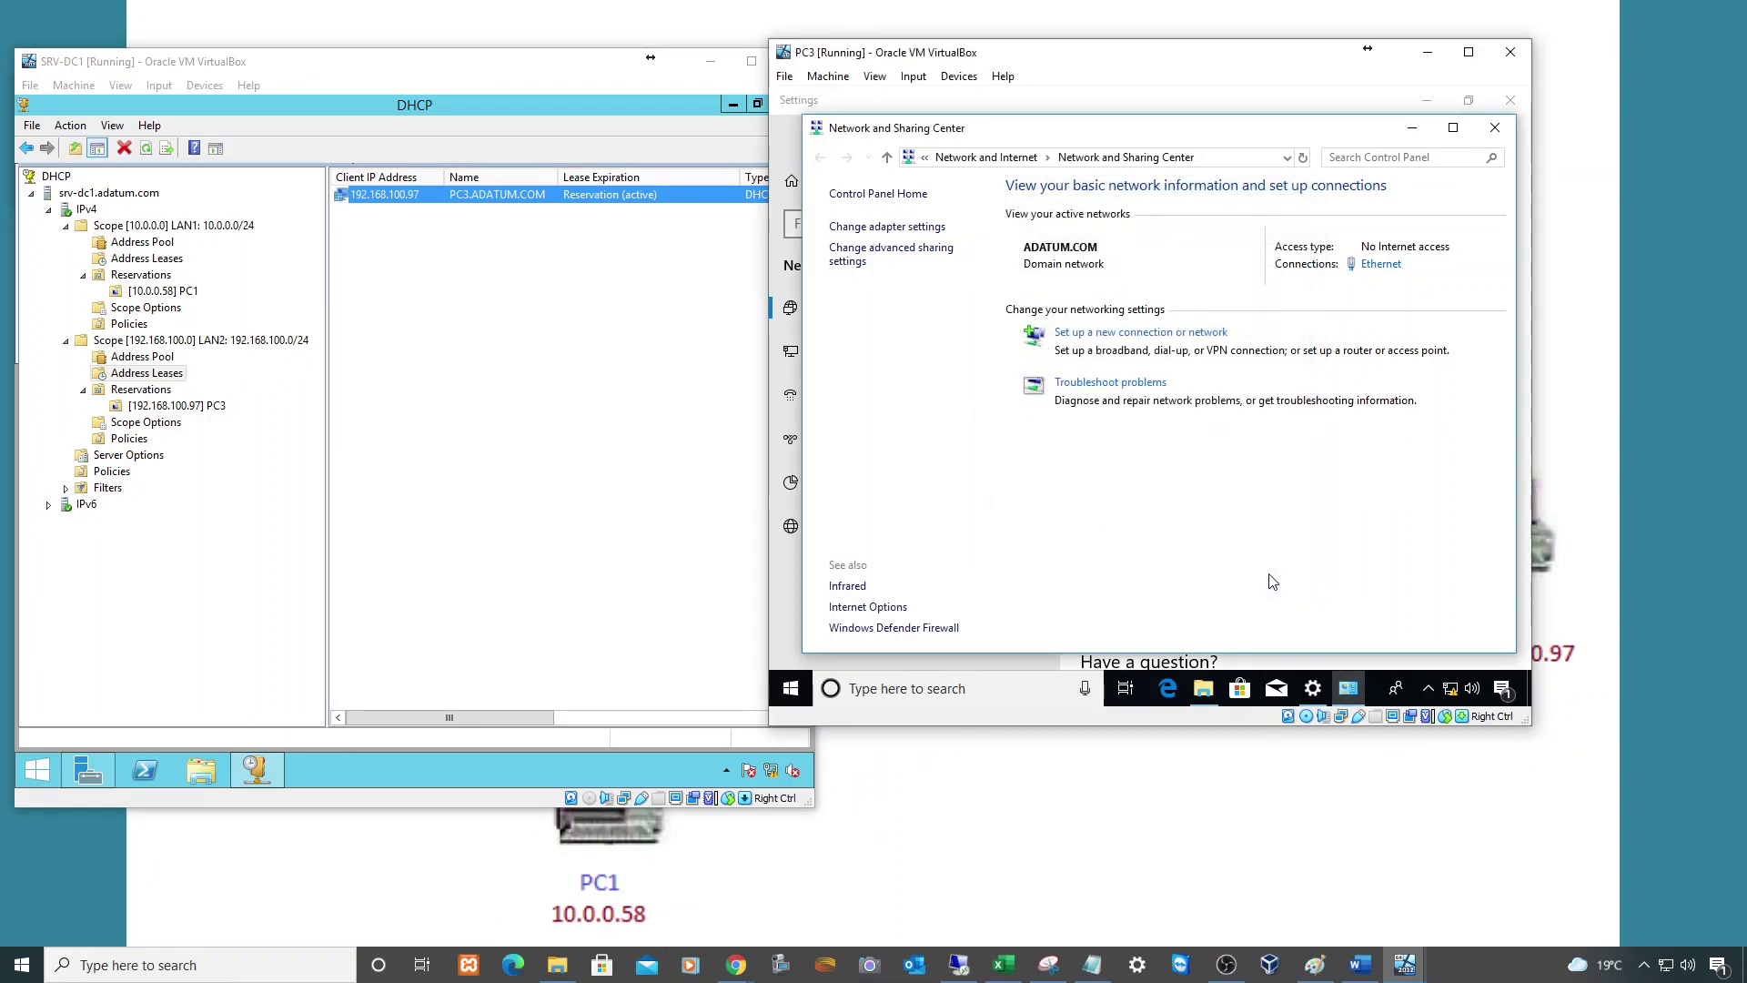
click(1495, 127)
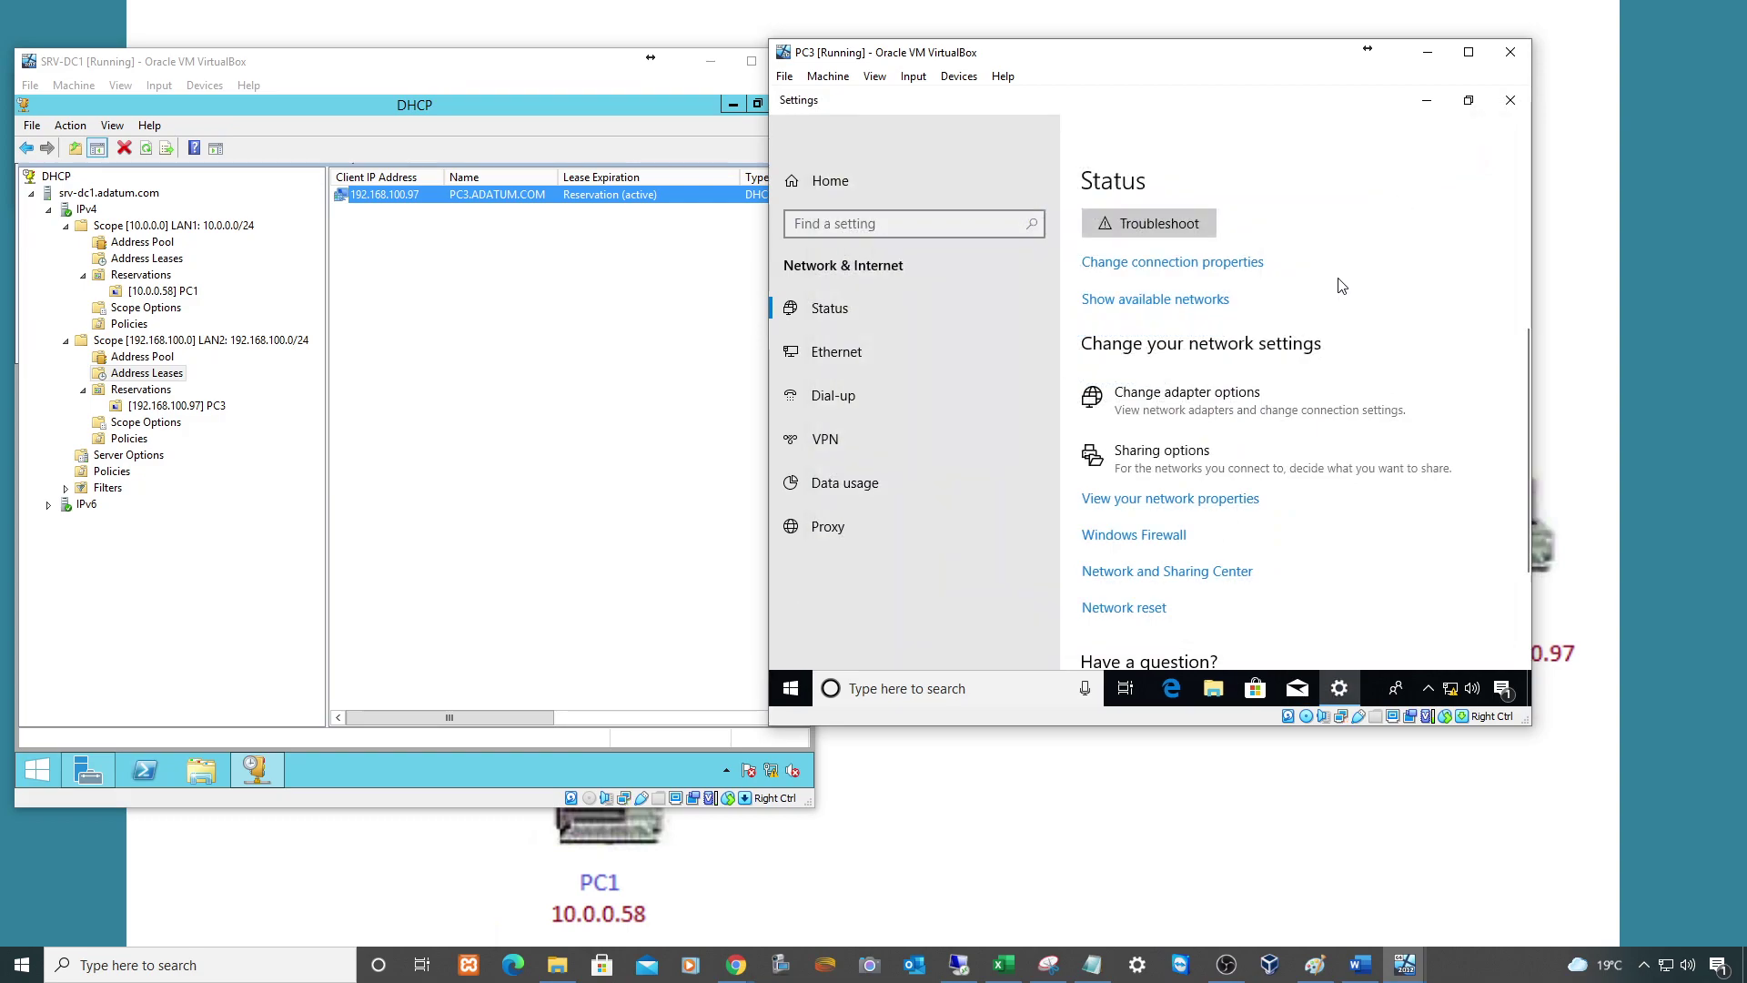
click(1512, 104)
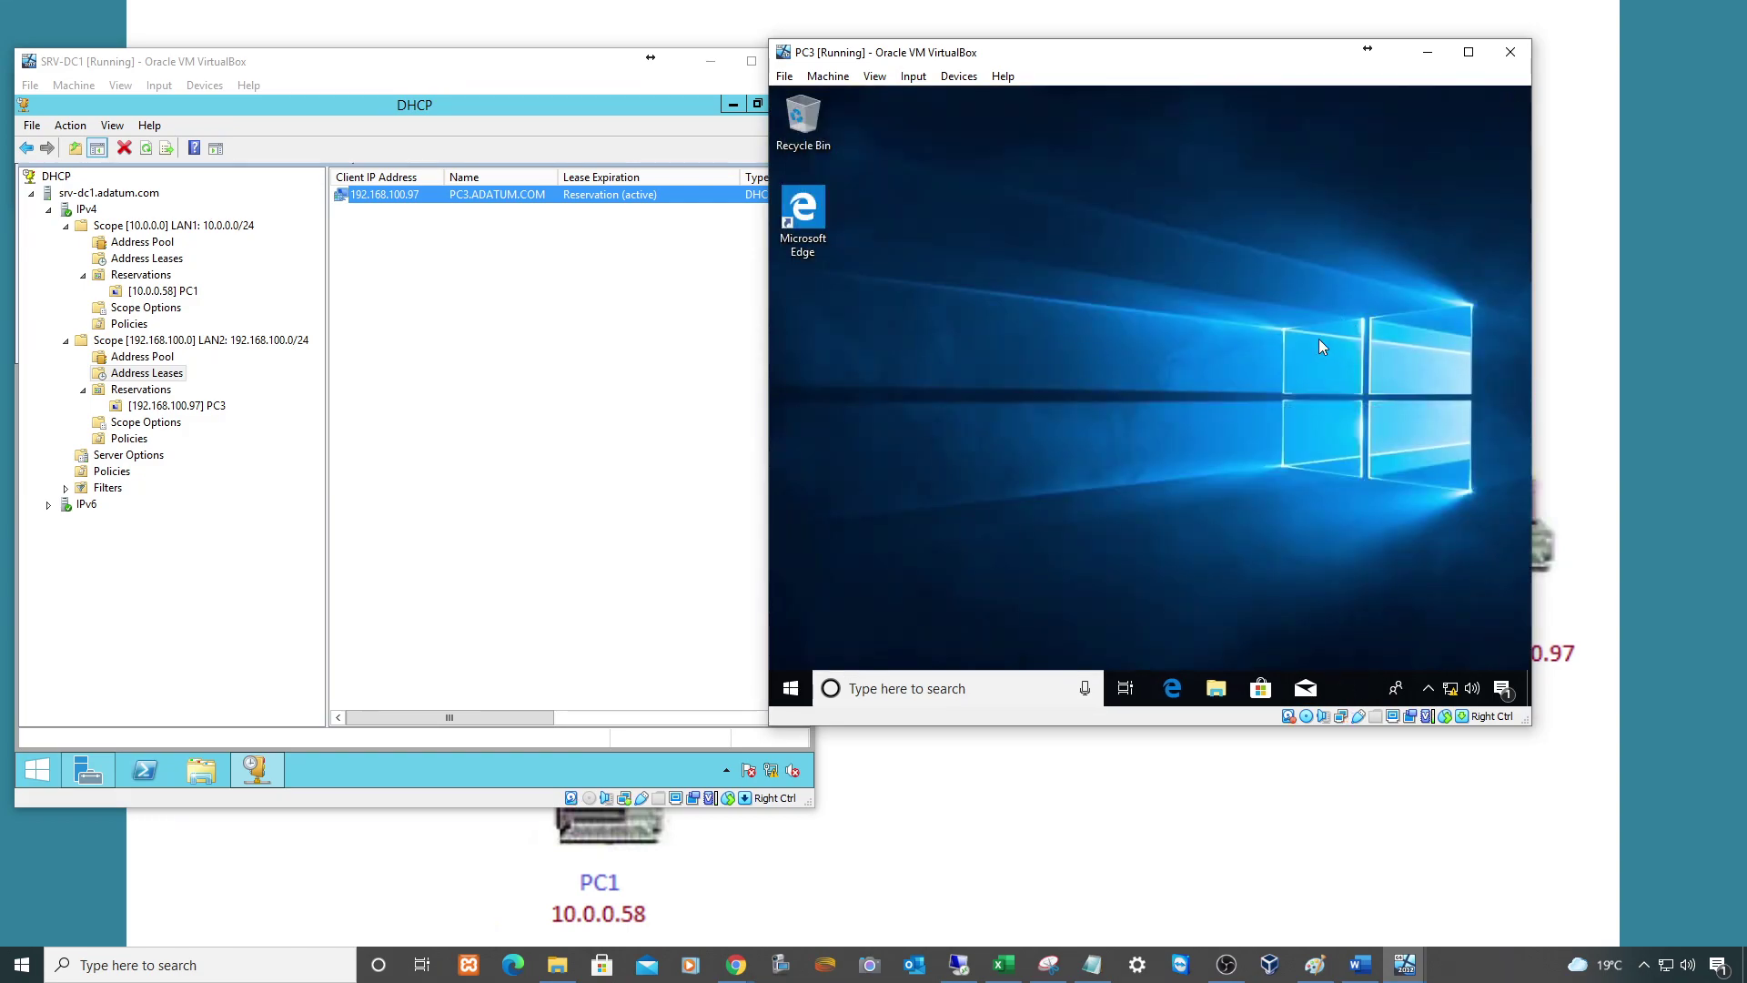